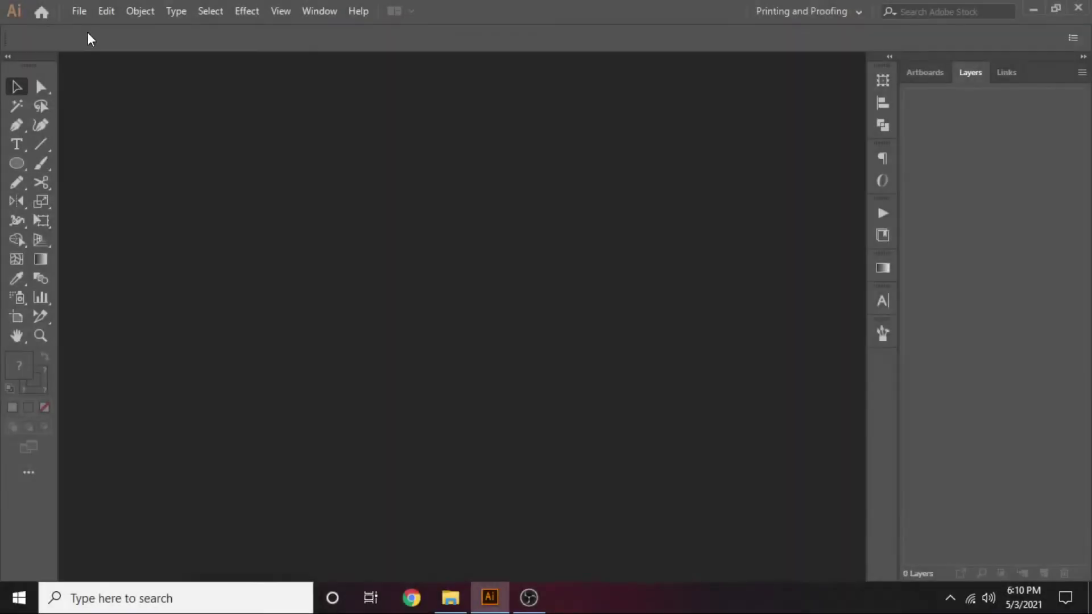
Bring up the File menu to reach the New document command.
left_click(80, 12)
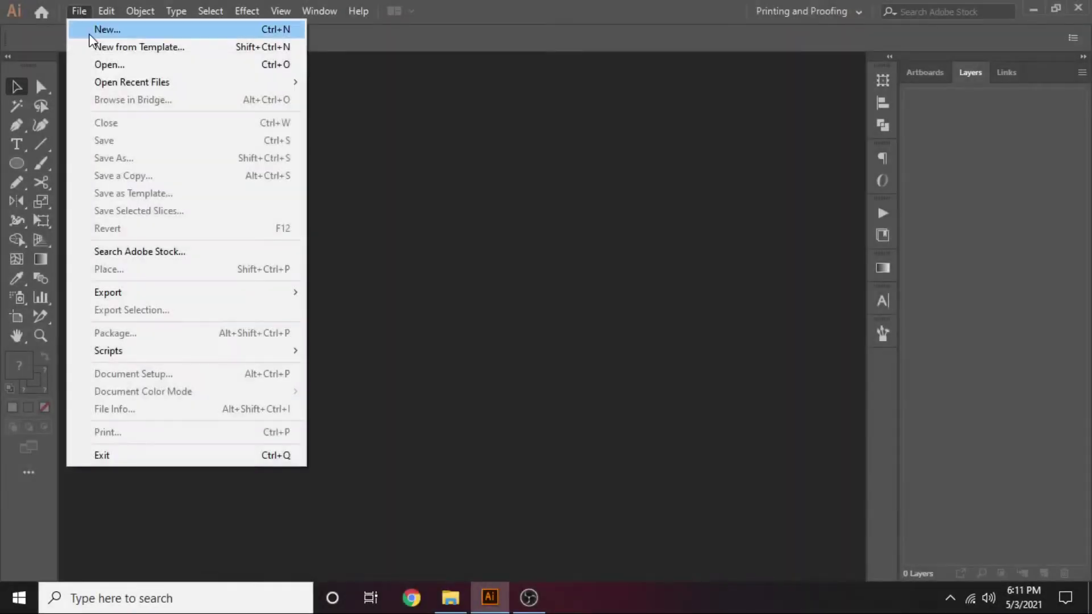
Create a new 1920×1080 document and show the rulers.
left_click(90, 34)
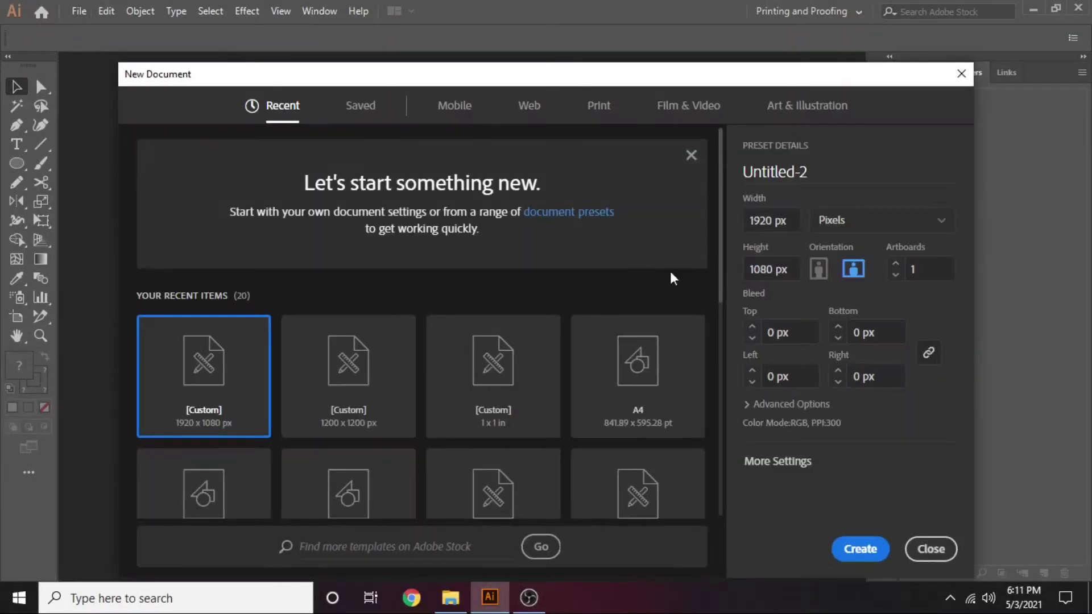
left_click(860, 548)
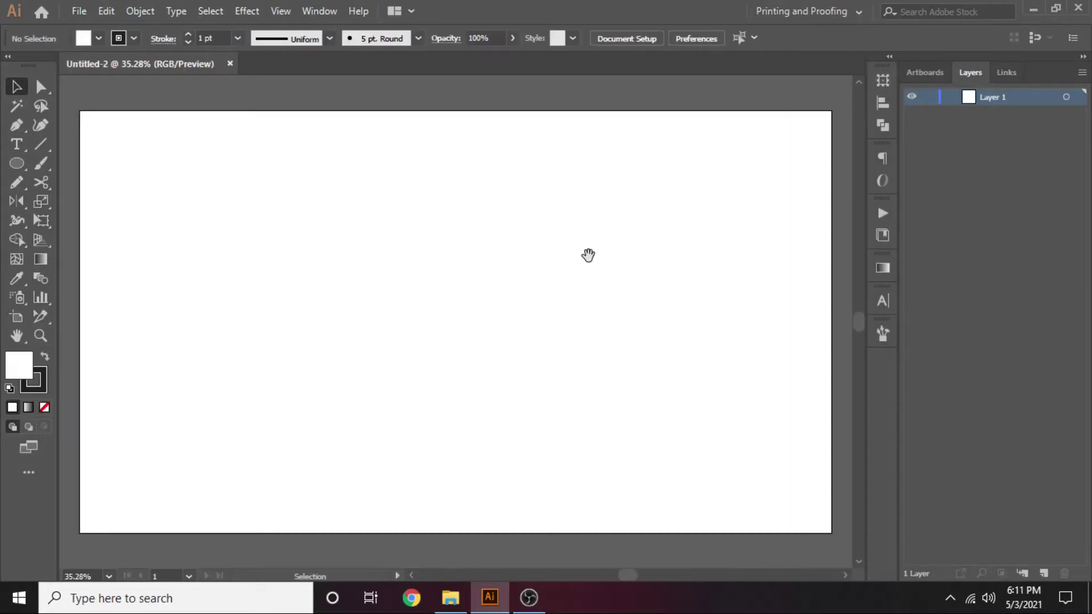
key("ctrl+r")
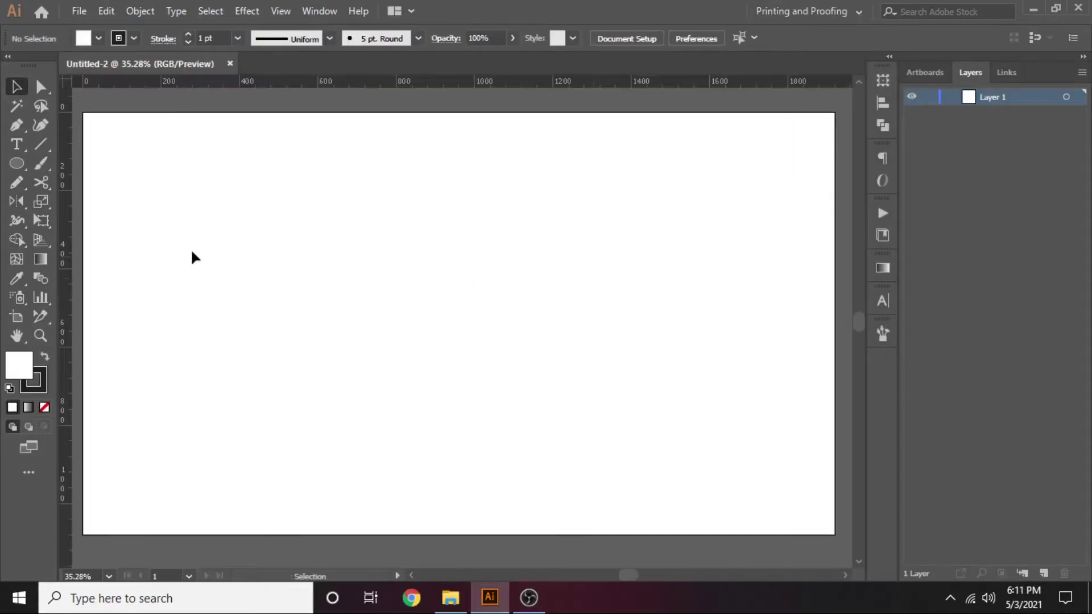
Set the stroke to None and draw a rectangle covering the whole artboard.
left_click(45, 406)
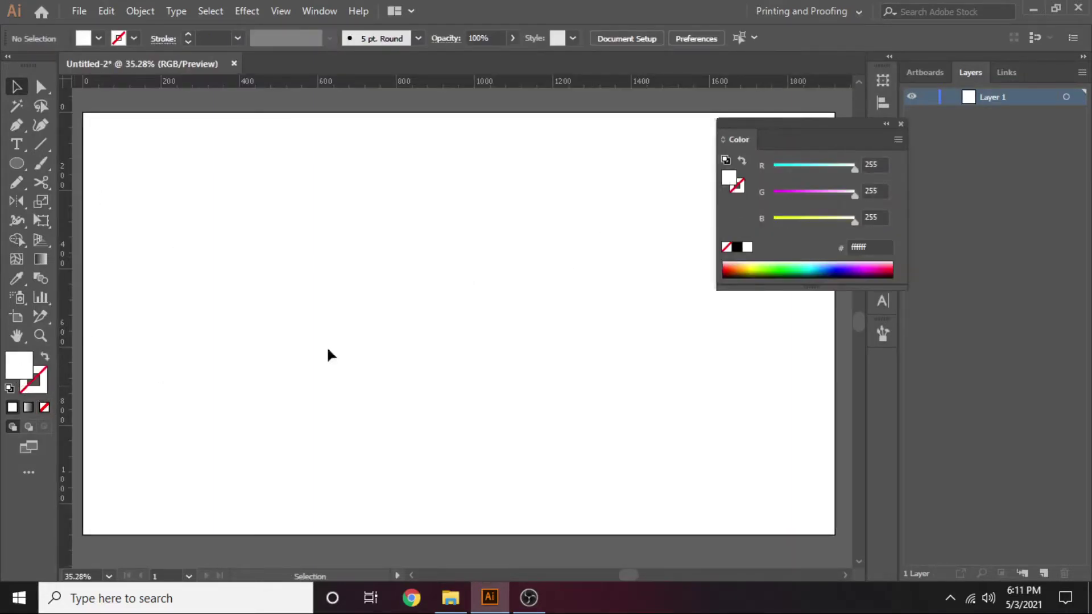
left_click(901, 123)
left_click(16, 164)
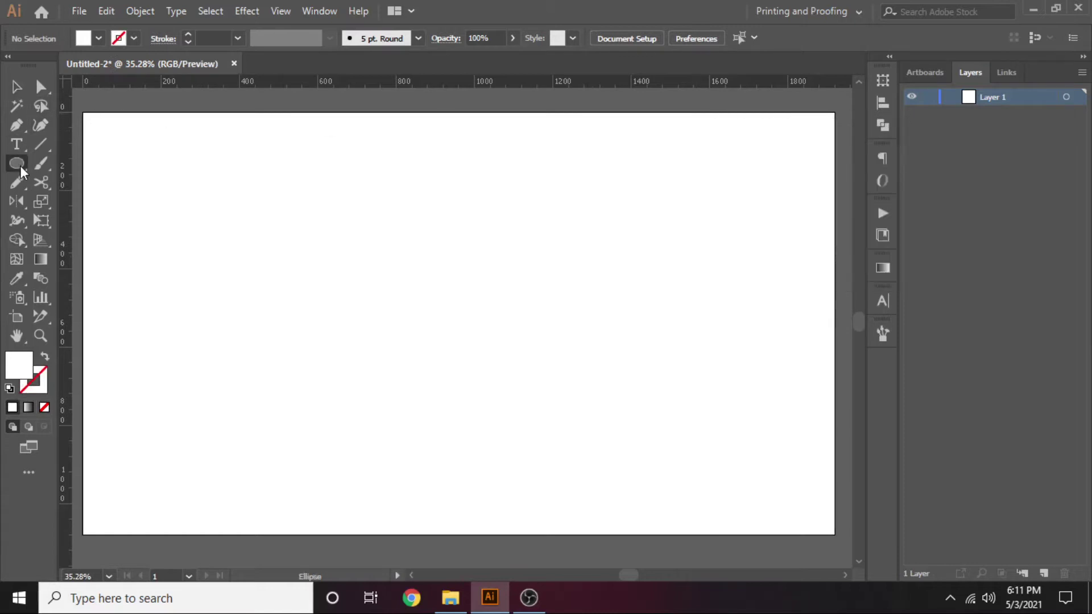
left_click(71, 165)
left_click_drag(82, 112, 154, 188)
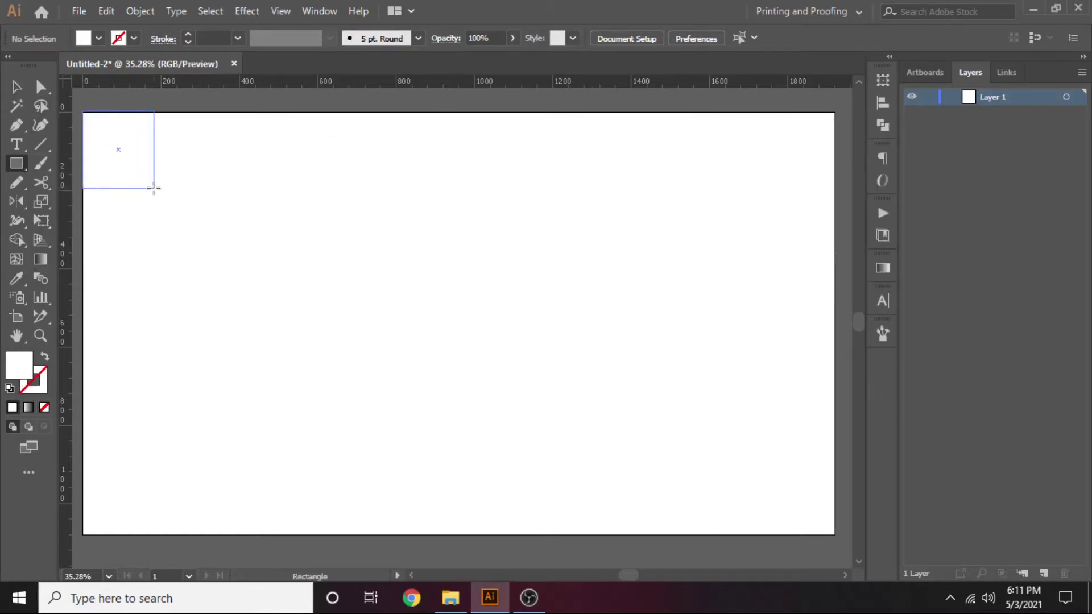
left_click_drag(153, 188, 836, 535)
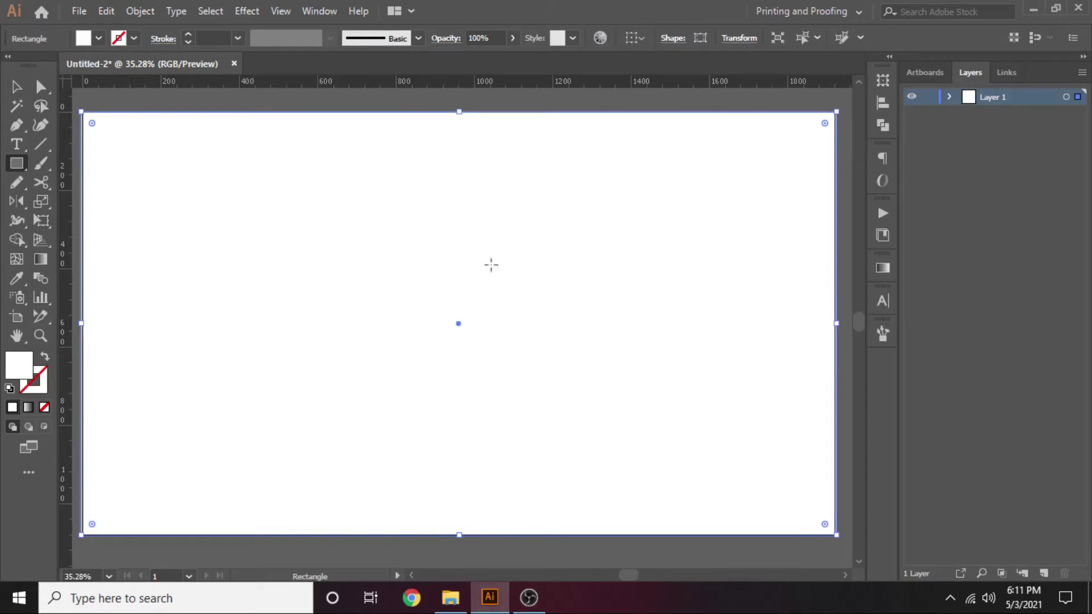
Apply a linear gradient to the rectangle with its left stop set to #d8d8d8.
key("v")
left_click(880, 270)
left_click(777, 382)
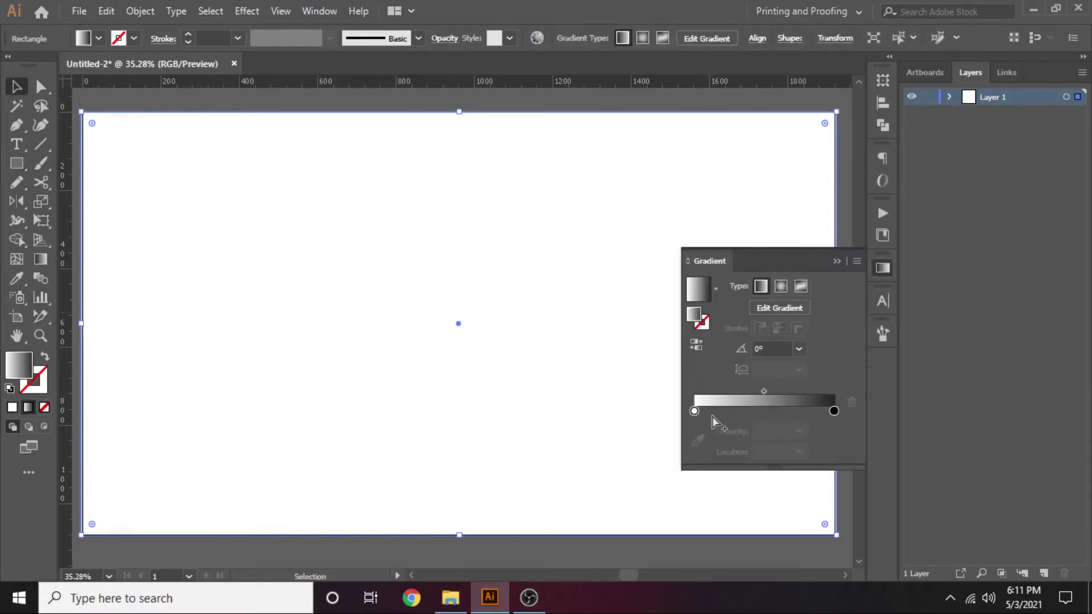
left_click(695, 412)
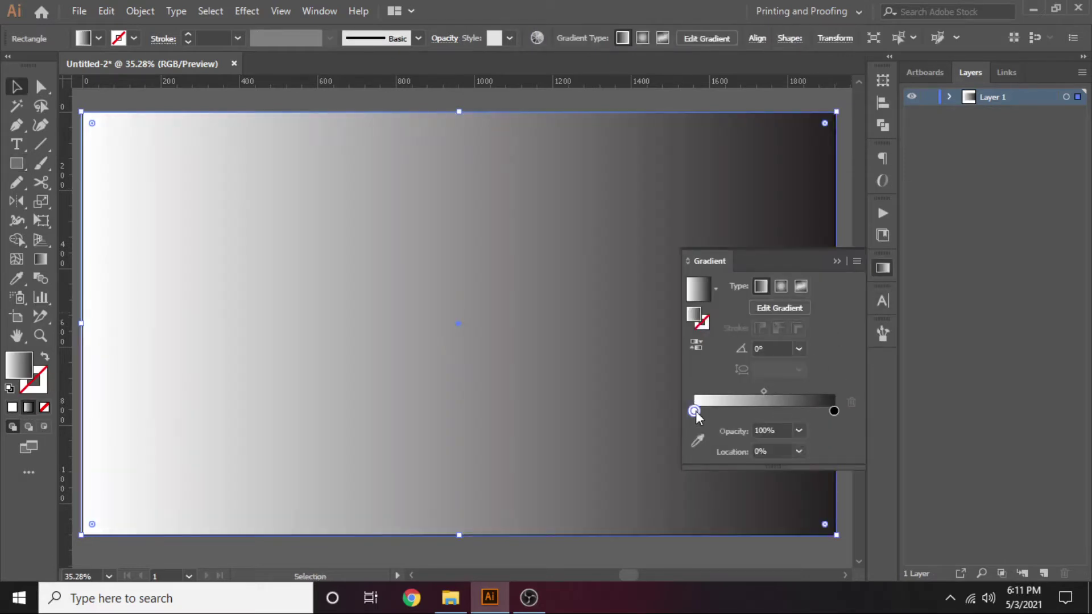
double_click(697, 320)
type("d8d8d8")
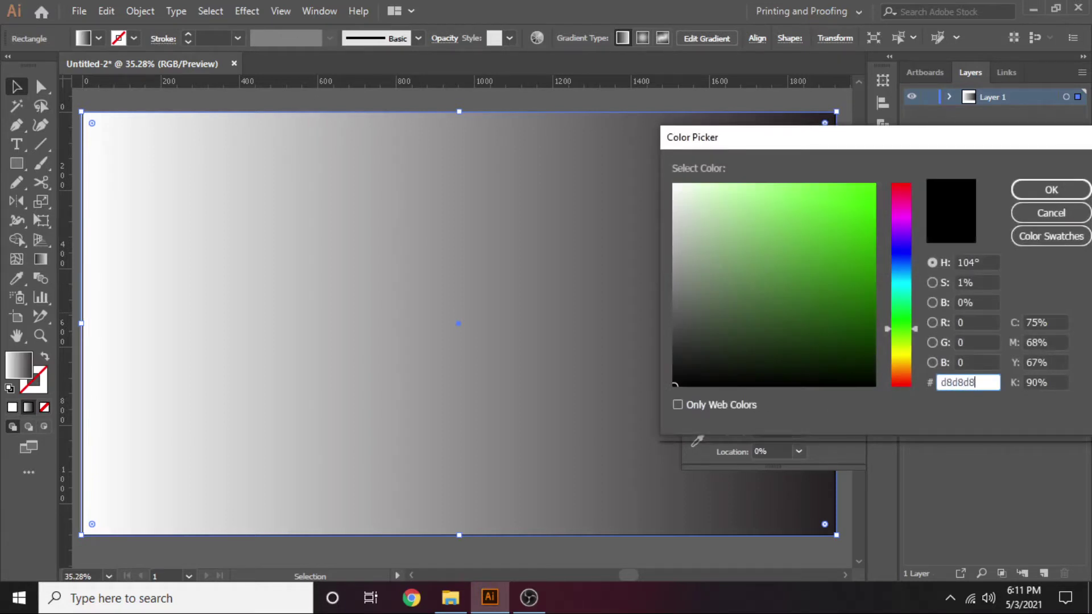
key("Return")
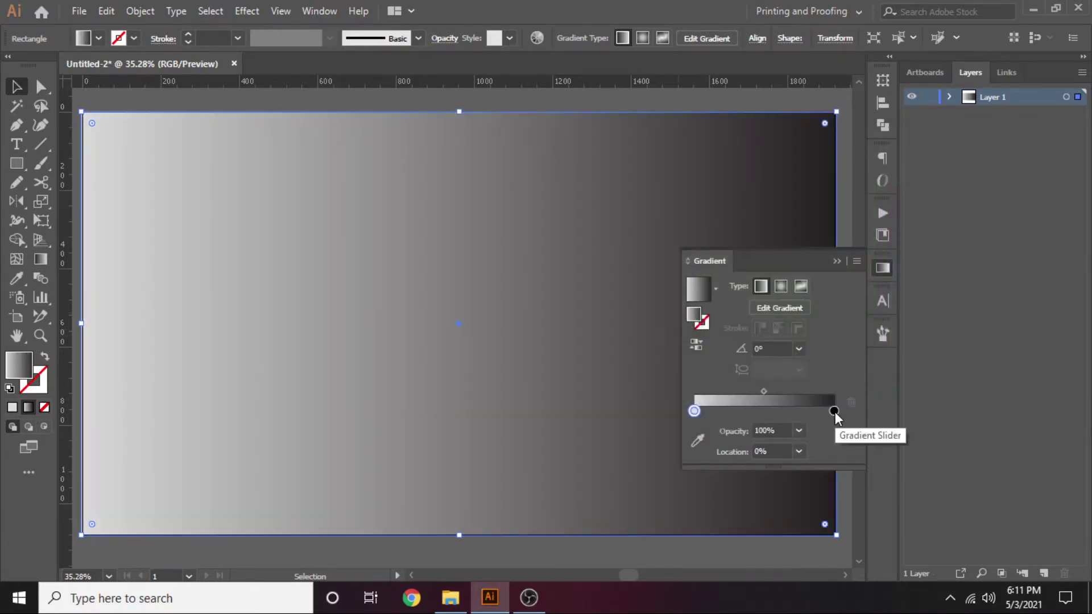
Add a #f7f7f7 middle stop and remove the black end stop from the gradient.
left_click(769, 411)
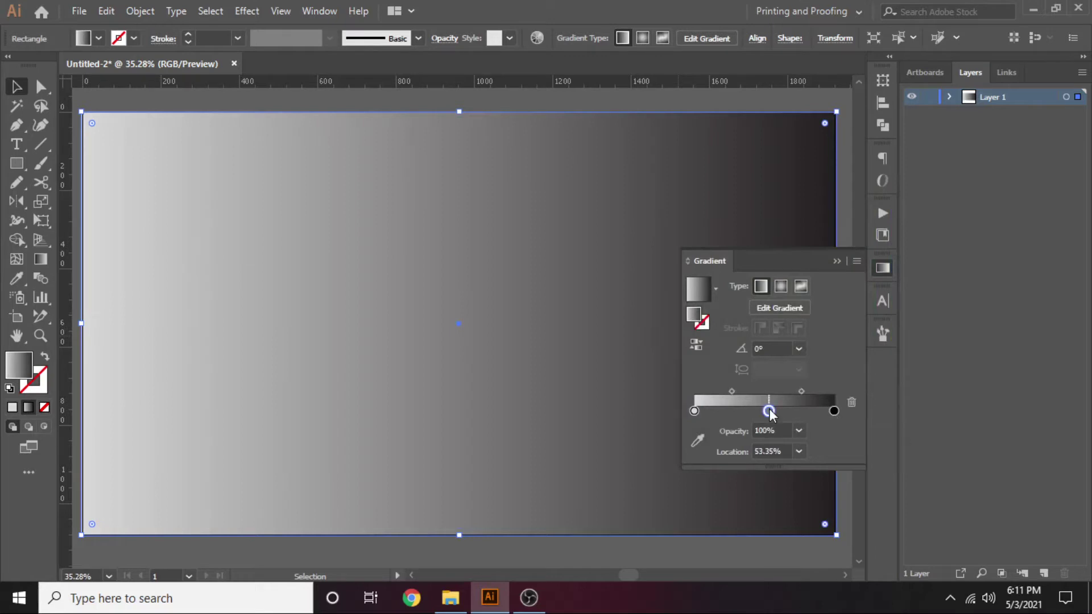
double_click(694, 317)
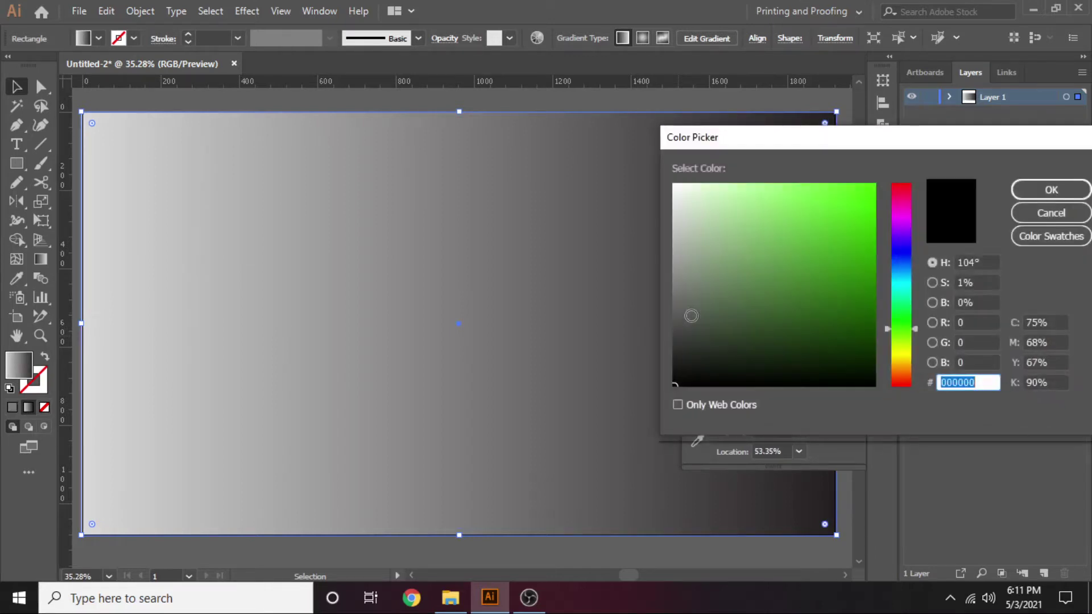
type("f7f7f7")
key("Return")
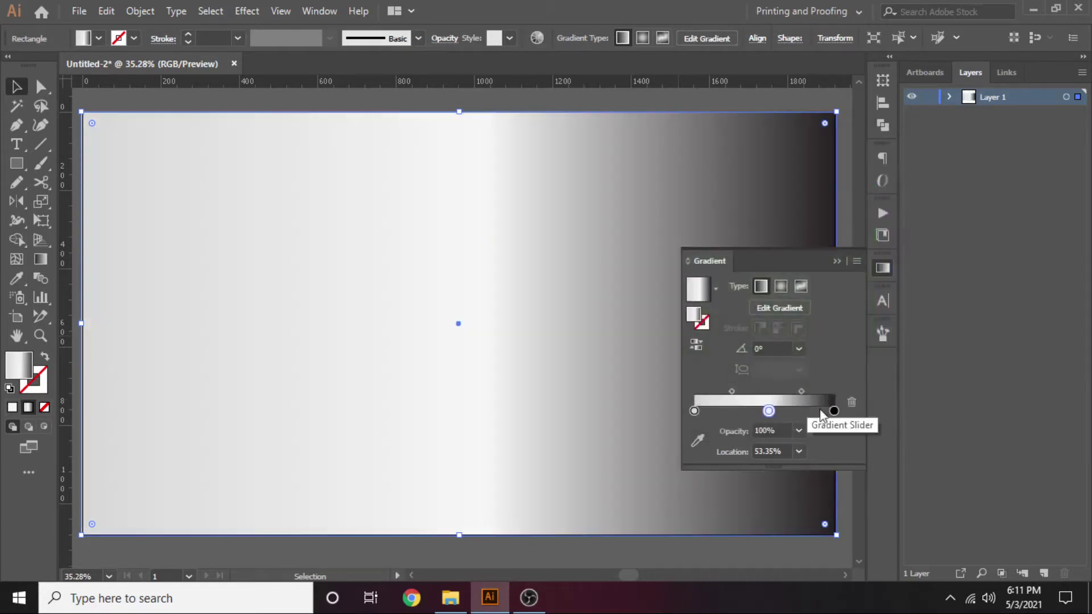
left_click(710, 410)
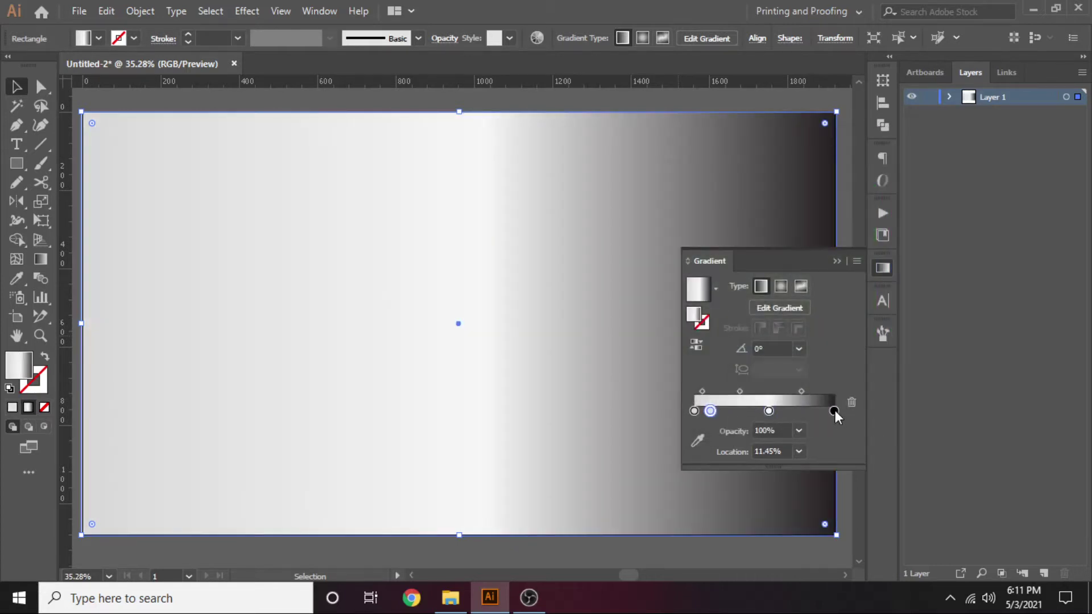
mouse_move(834, 410)
left_mouse_down()
mouse_move(722, 426)
mouse_move(834, 411)
left_mouse_up()
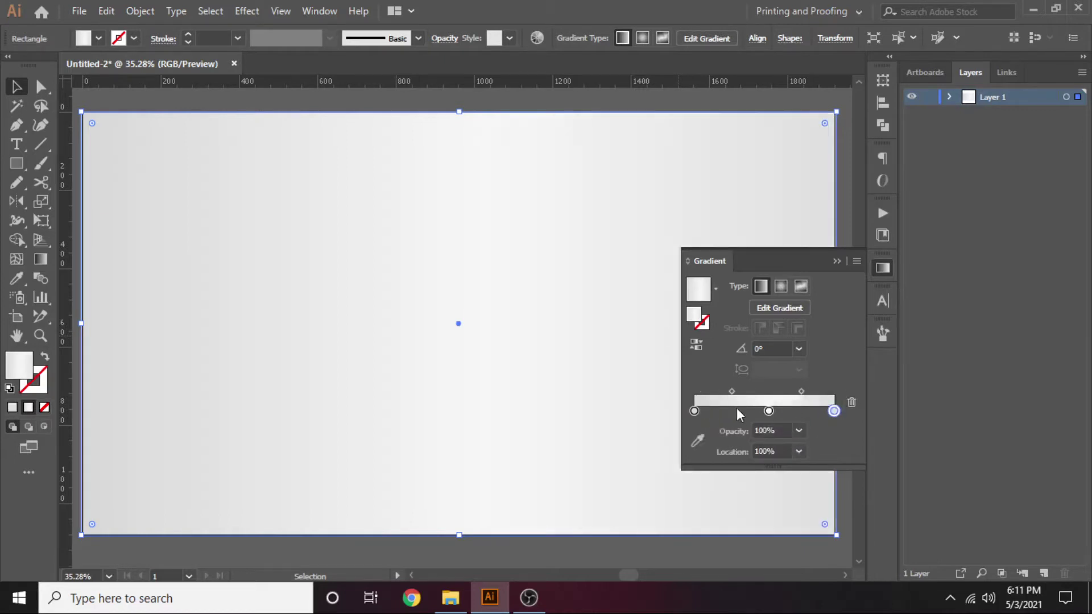
left_click(882, 268)
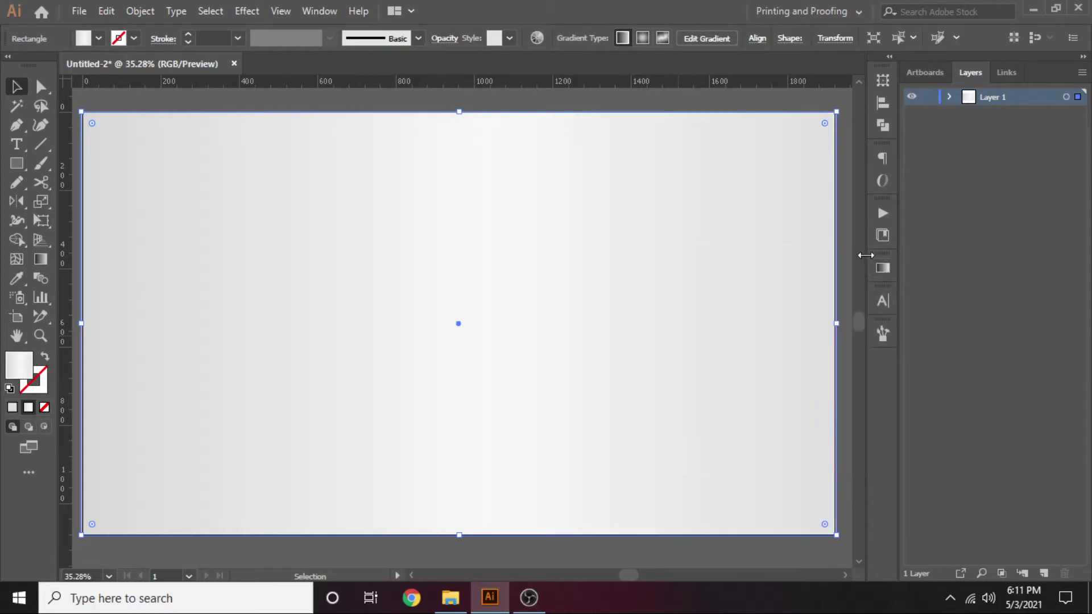
Align the gradient rectangle's corners exactly with the artboard's corners.
key("ctrl+1")
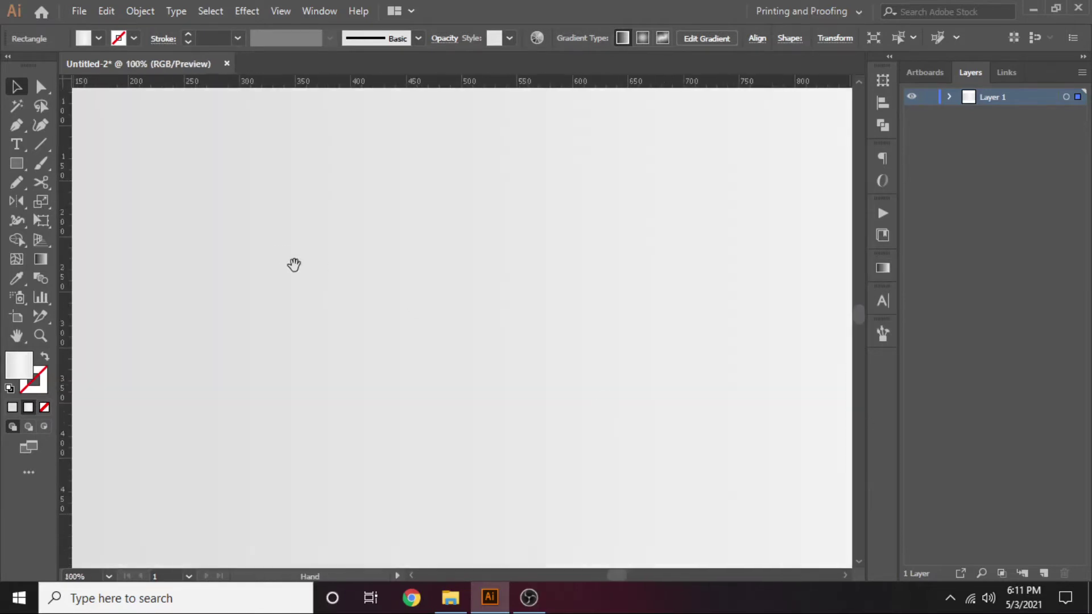
left_click_drag(251, 205, 503, 334)
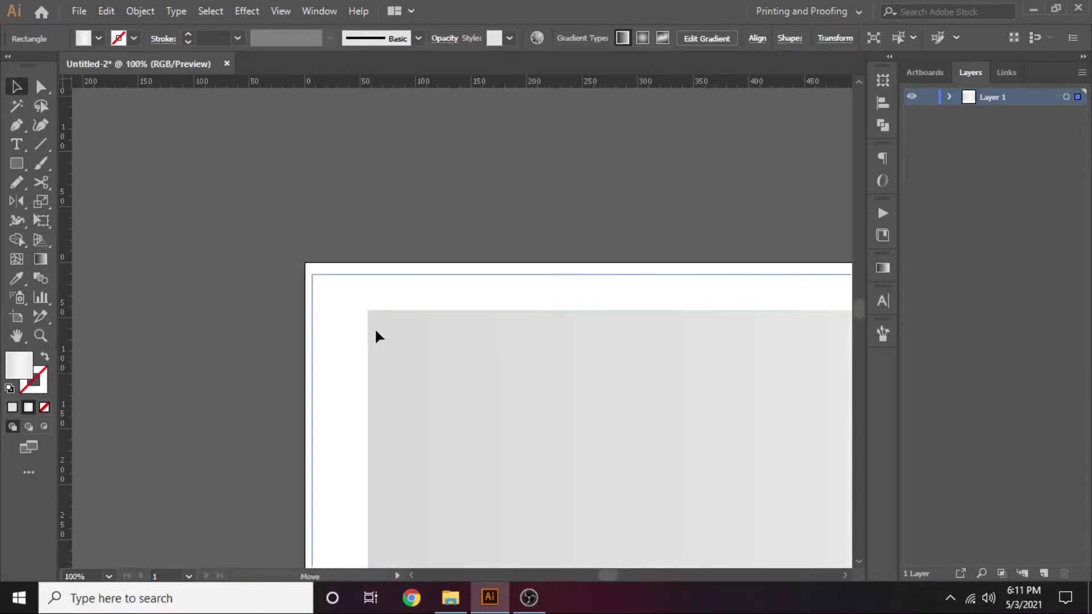
left_click_drag(375, 335, 370, 330)
mouse_move(322, 283)
left_mouse_down()
mouse_move(690, 427)
mouse_move(259, 216)
left_mouse_up()
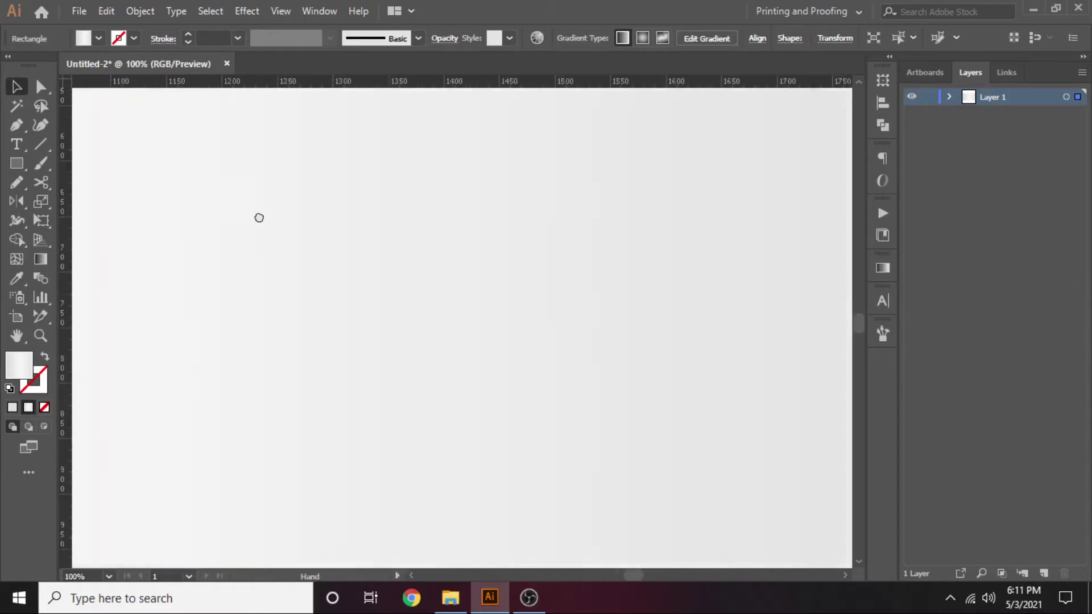
left_click_drag(734, 557, 257, 216)
mouse_move(715, 497)
left_mouse_down()
mouse_move(659, 383)
mouse_move(671, 356)
mouse_move(677, 369)
left_mouse_up()
key("ctrl+0")
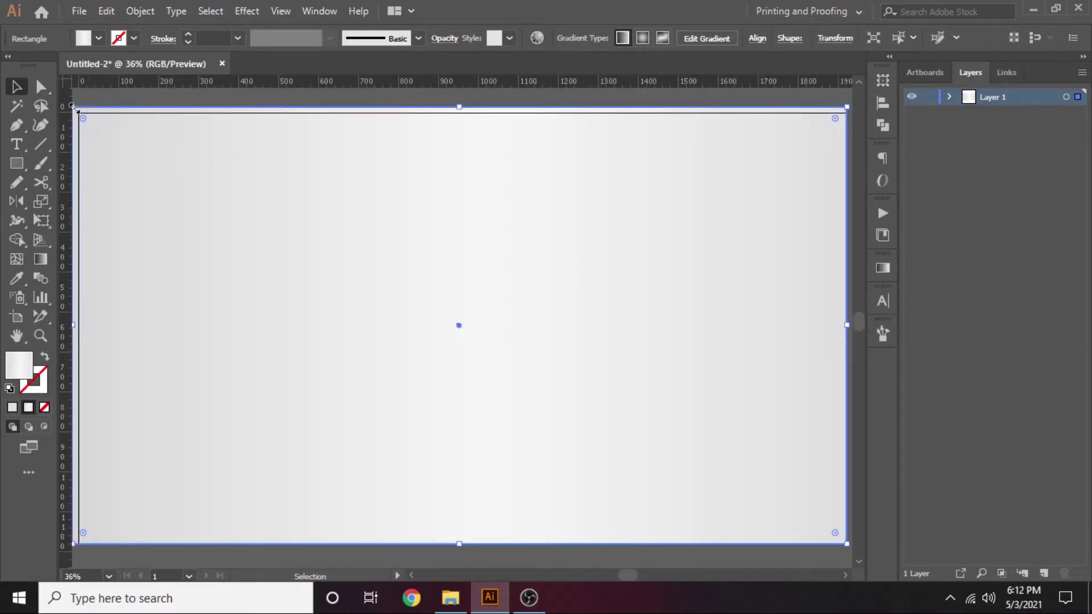
key("ctrl+equal")
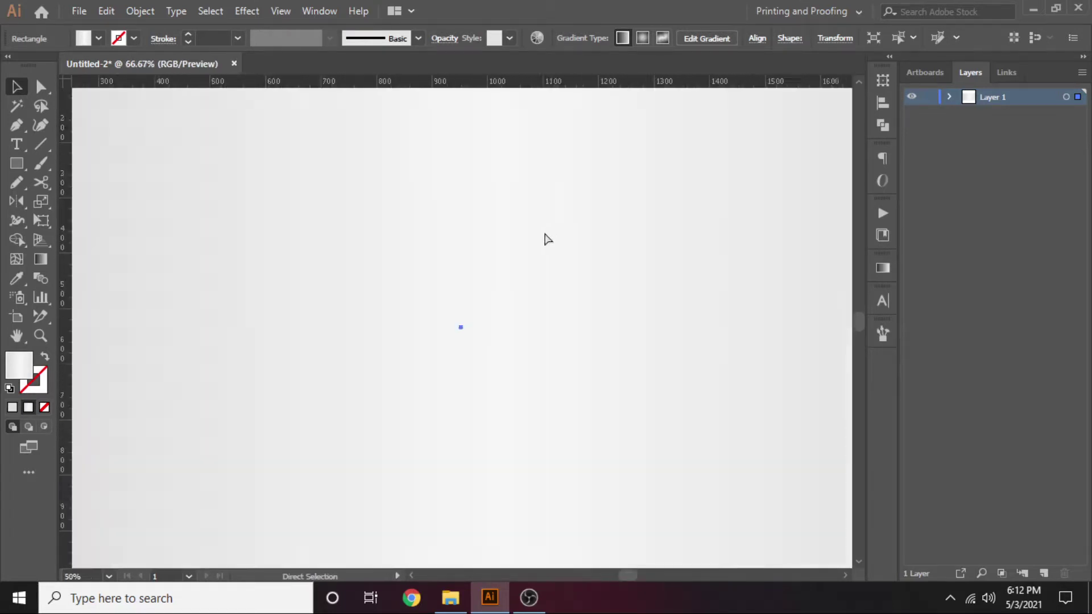
key("ctrl+equal")
left_click_drag(337, 245, 348, 254)
key("ctrl+0")
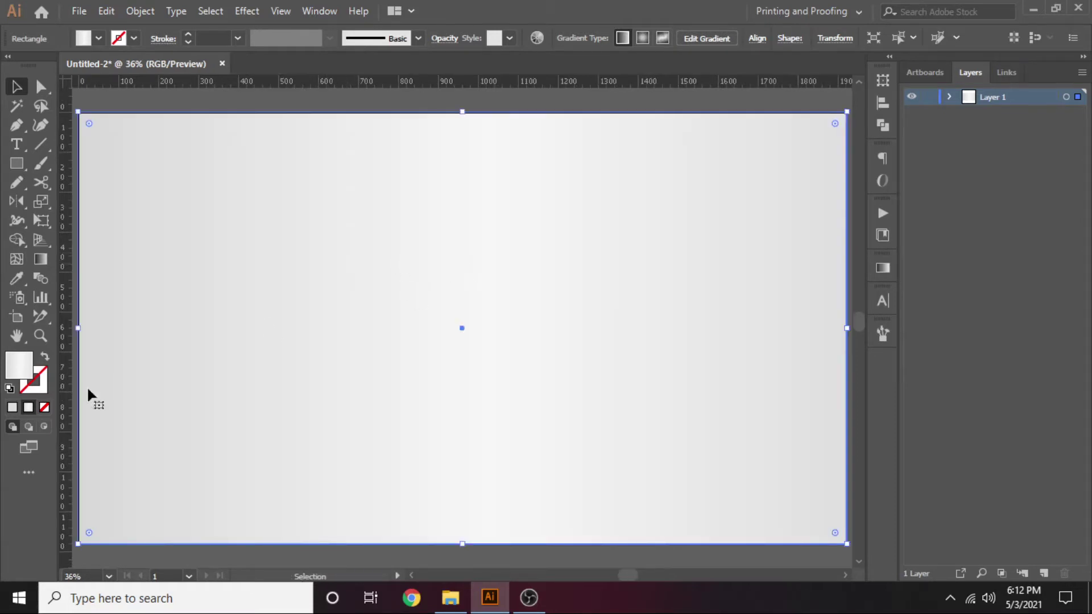
Add vertical and horizontal guides crossing at the artboard centre and expand Layer 1.
left_click_drag(66, 400, 463, 358)
left_click_drag(481, 83, 467, 327)
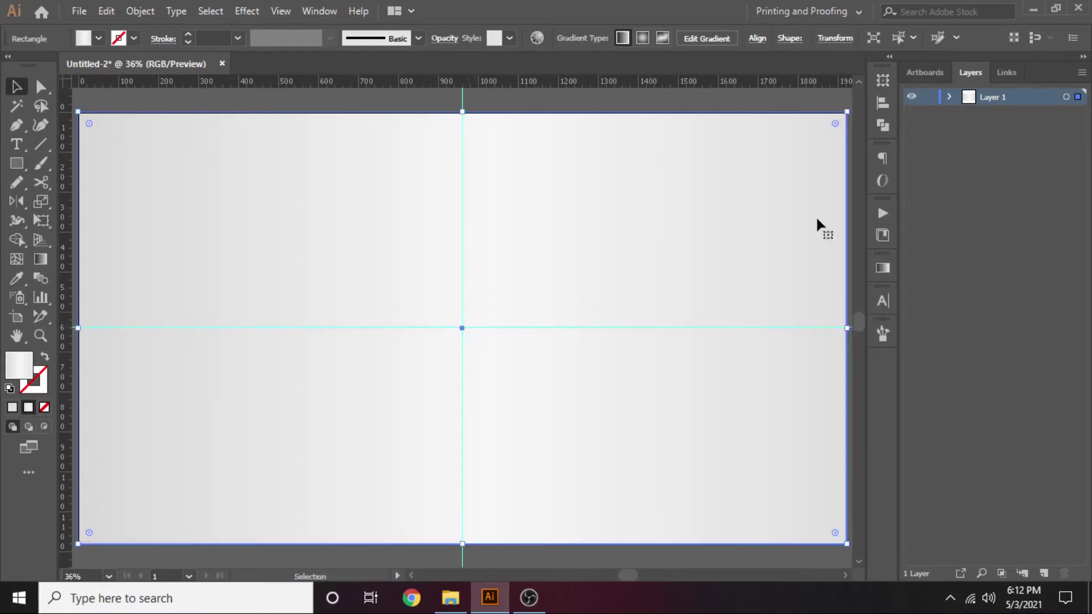
left_click(949, 97)
Lock the background and draw a large circle centred on the guide crossing.
left_click(929, 147)
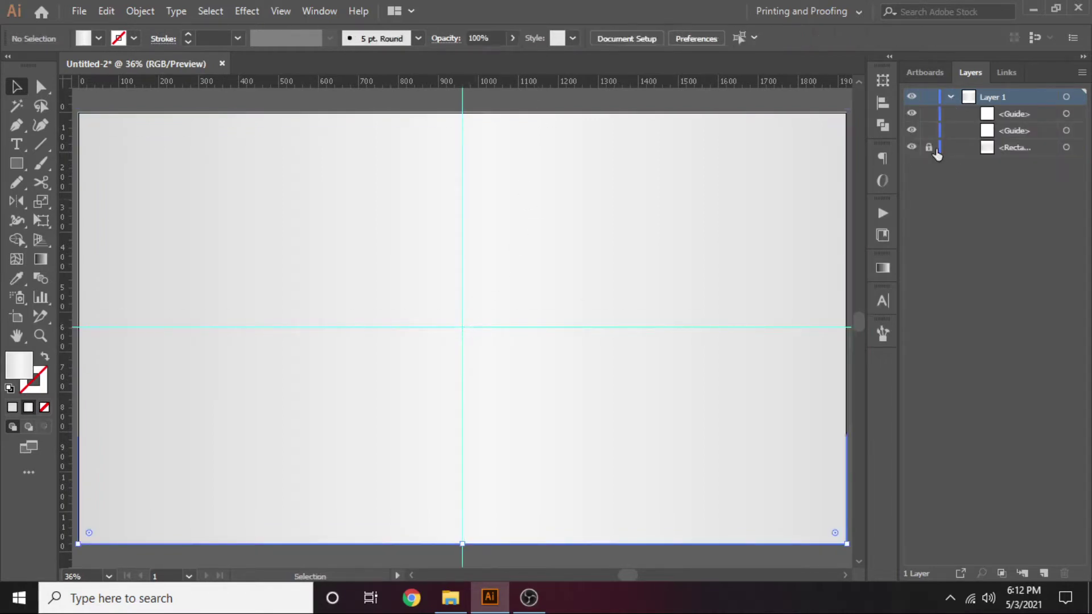
left_click_drag(22, 164, 63, 203)
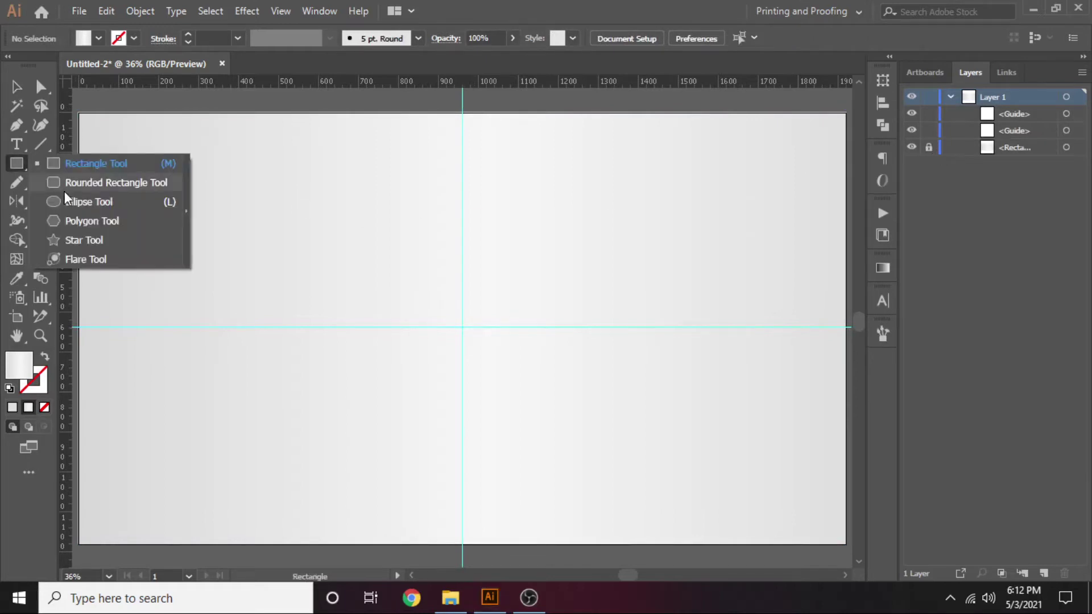
left_click_drag(305, 156, 643, 495)
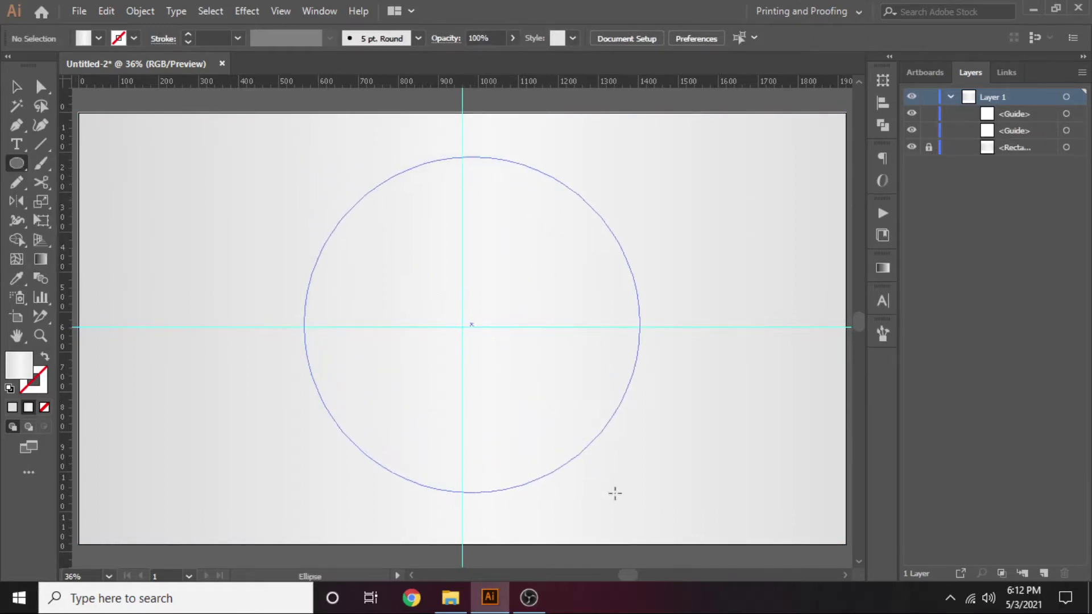
key("v")
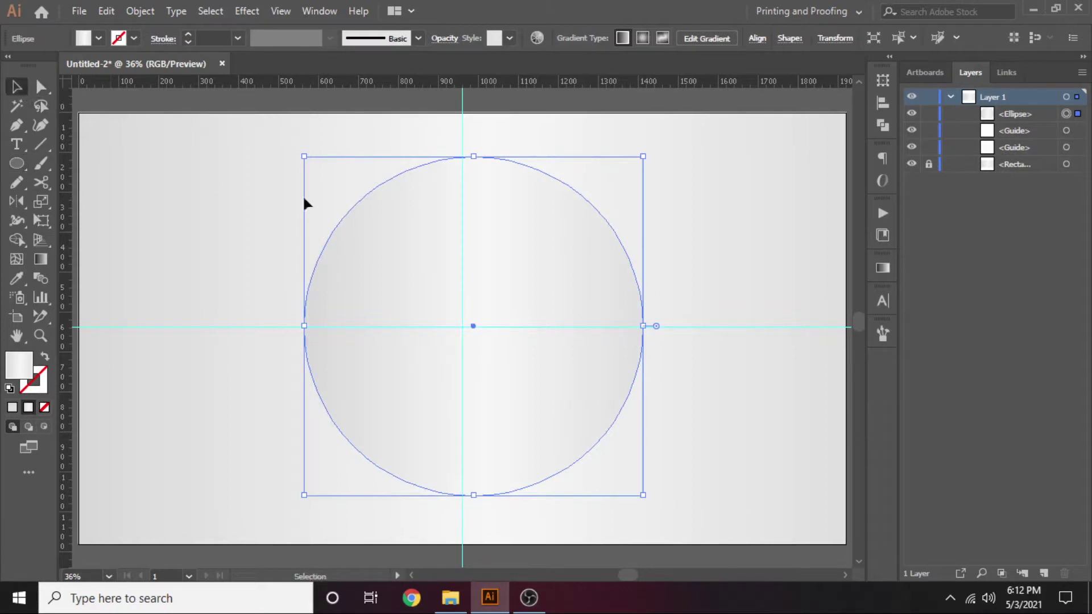
mouse_move(501, 243)
left_mouse_down()
mouse_move(484, 245)
mouse_move(500, 250)
left_mouse_up()
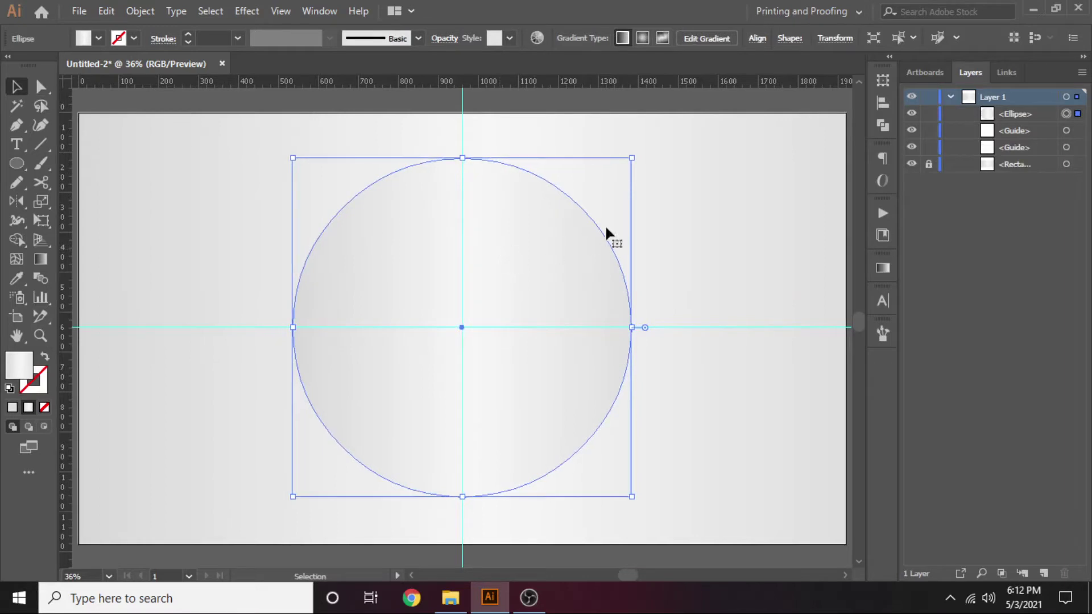
Try enlarging the circle, undo it, and reselect the circle.
left_click_drag(632, 157, 635, 154)
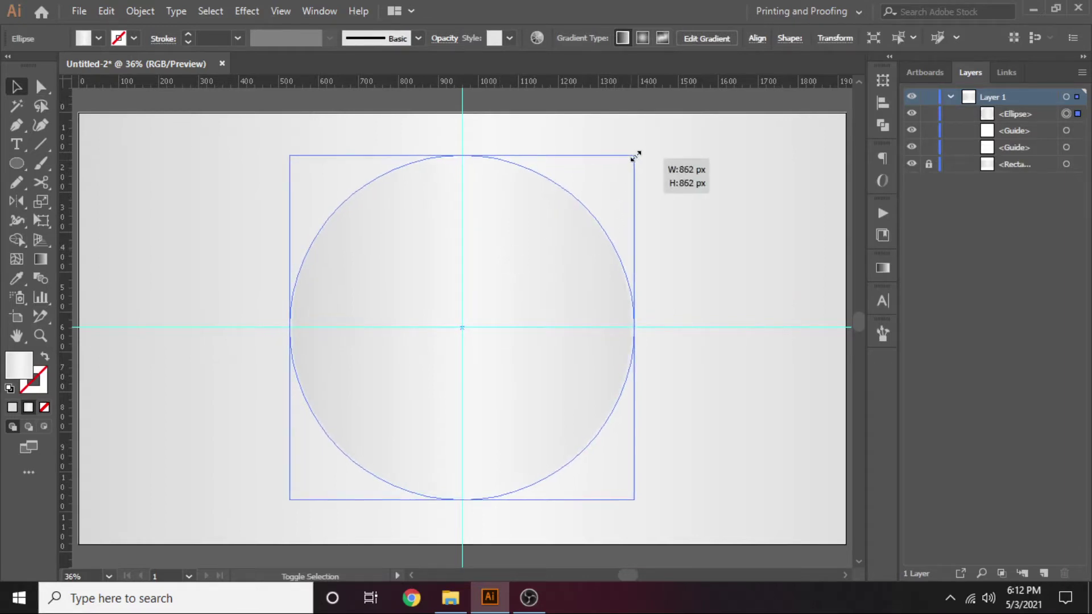
key("ctrl+z")
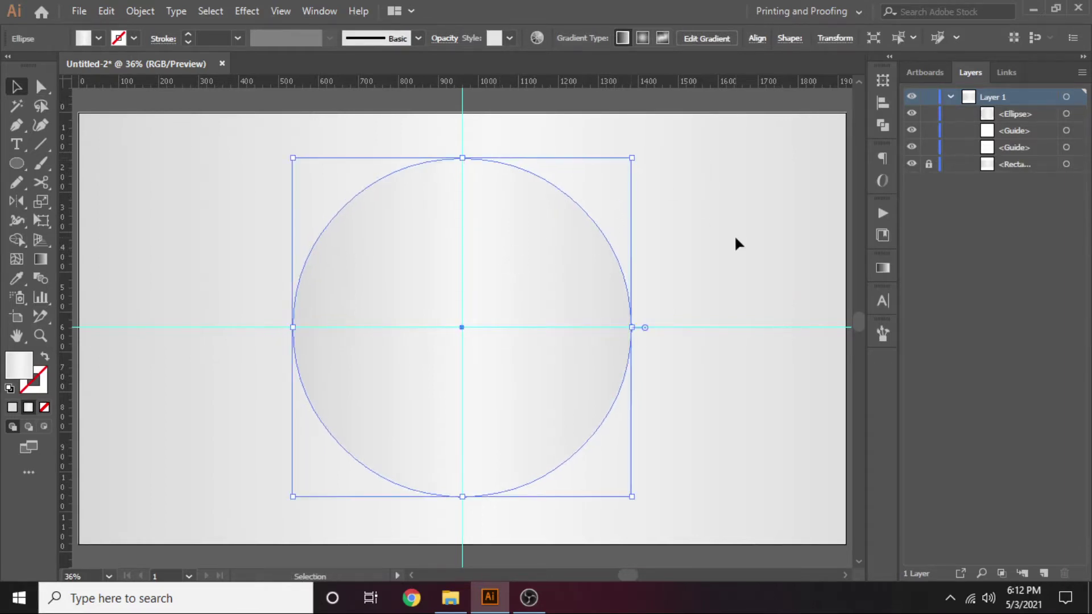
left_click(734, 234)
left_click(600, 268)
Remove the middle stop and set the circle's gradient stops to #f5f7f3 and #d5d8d4.
left_click(890, 272)
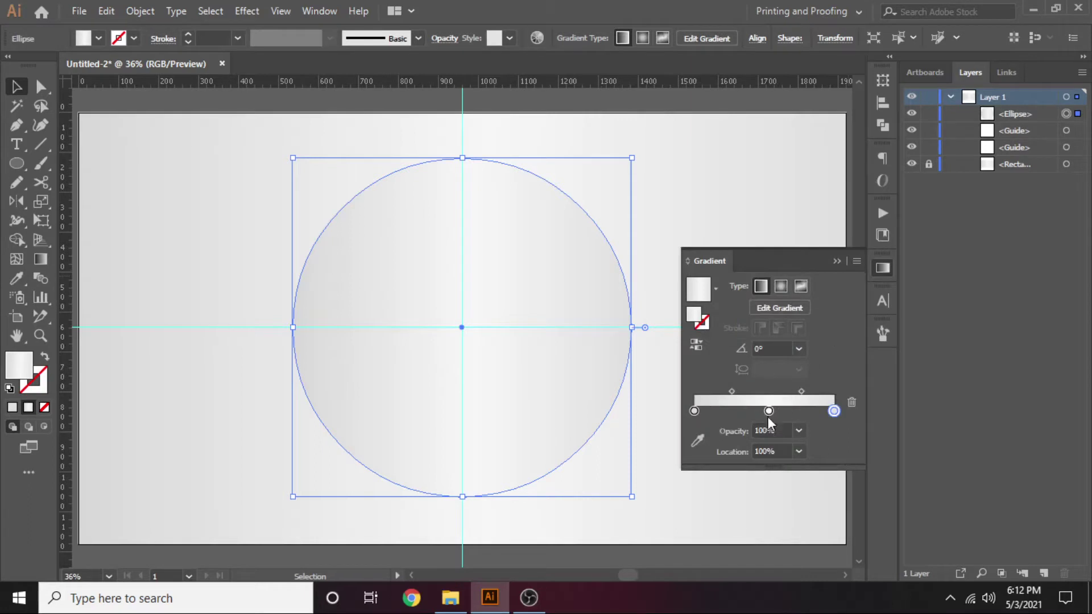
left_click_drag(768, 411, 752, 441)
left_click(694, 410)
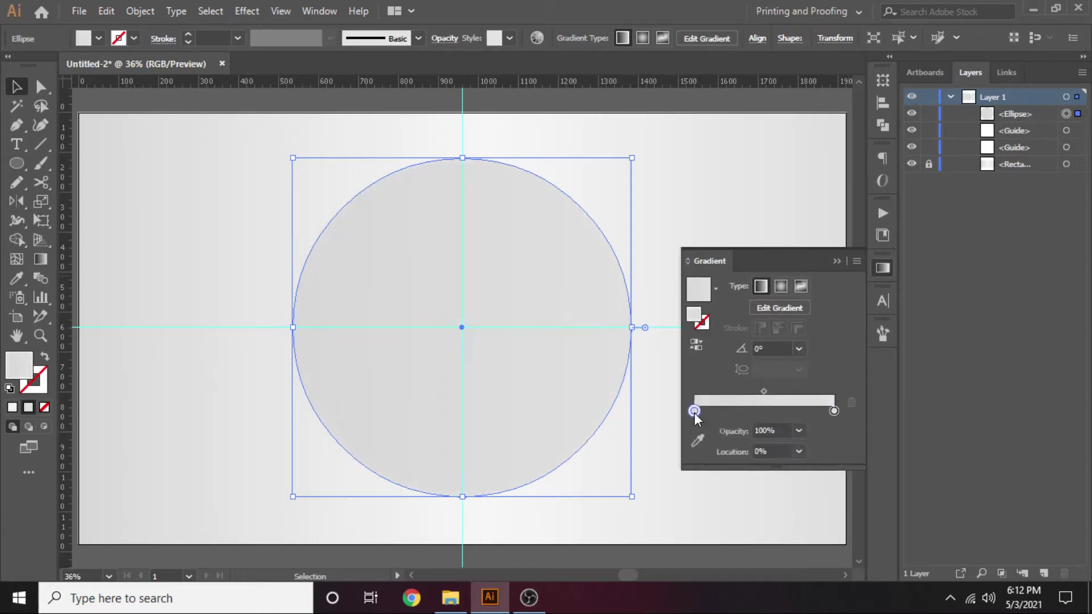
double_click(694, 317)
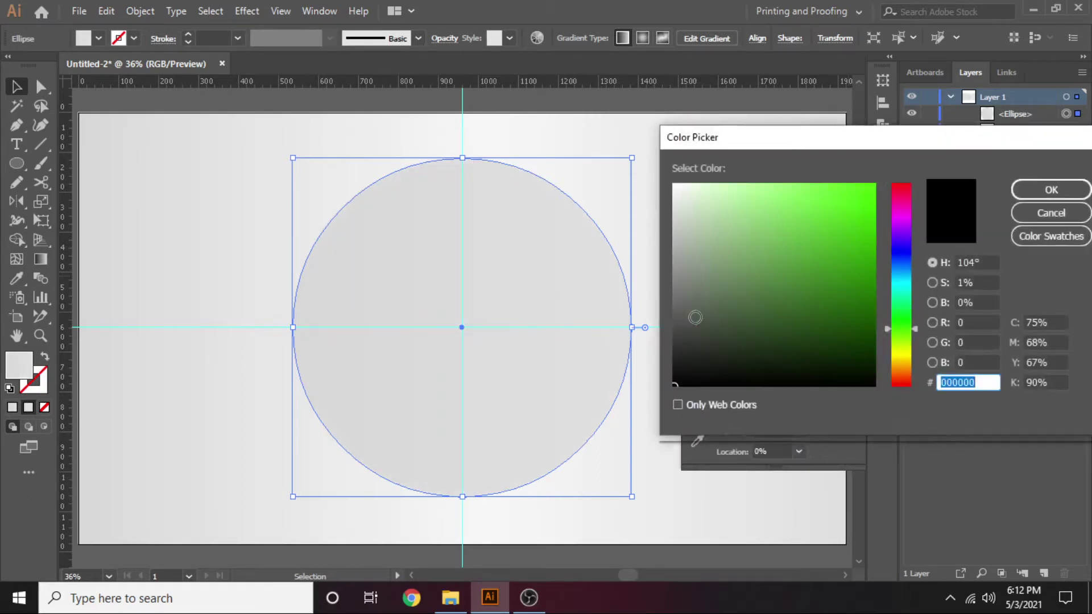
type("f5f7f3")
key("Return")
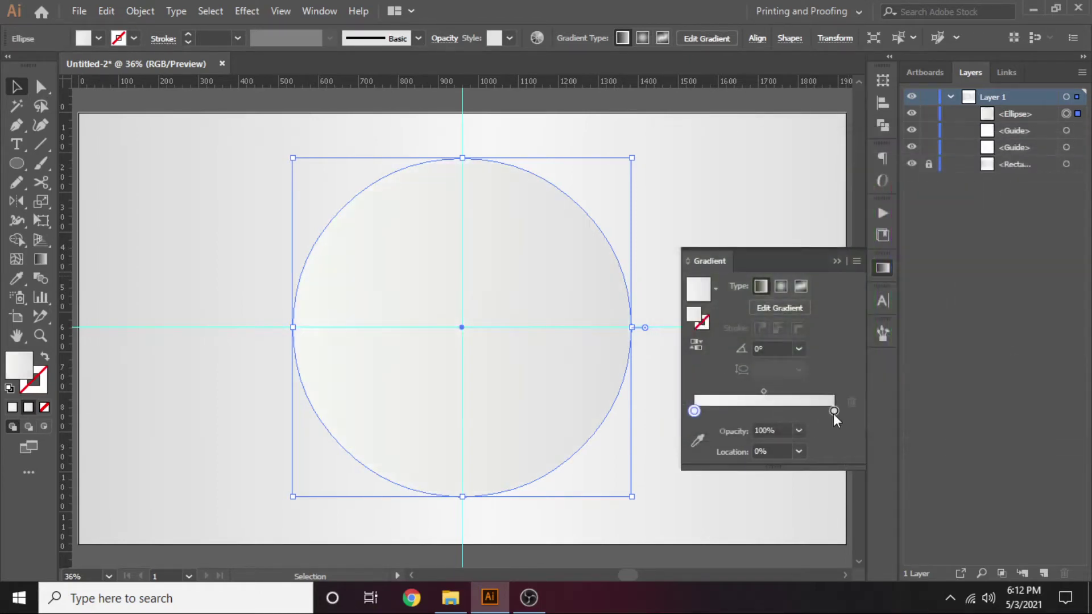
left_click(834, 411)
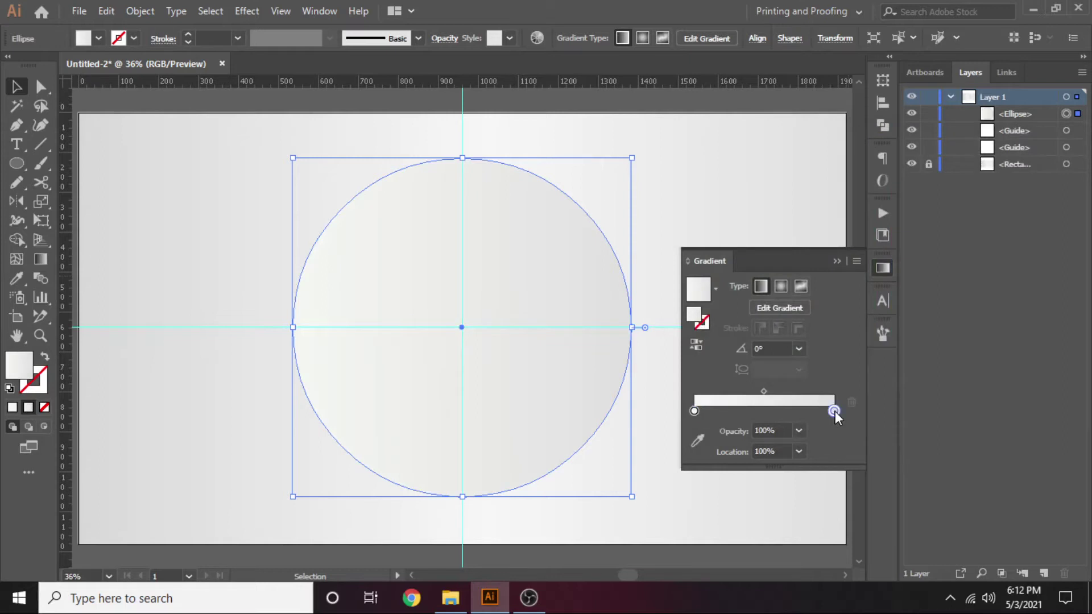
double_click(698, 318)
type("d5d8d4")
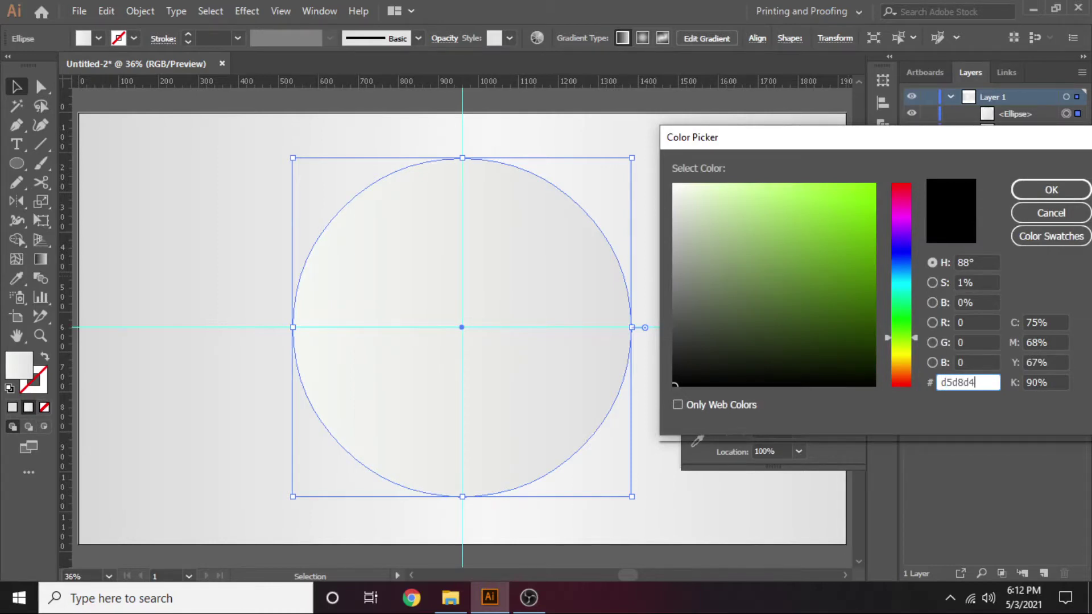
key("Return")
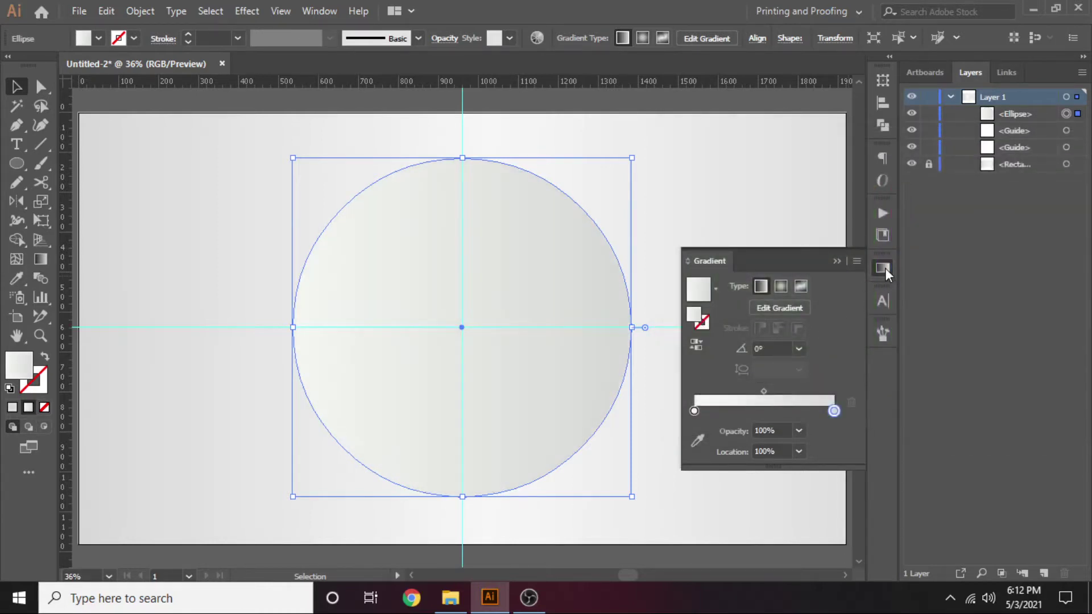
left_click(885, 268)
Run the circle's gradient diagonally from its top-left to its bottom-right.
key("g")
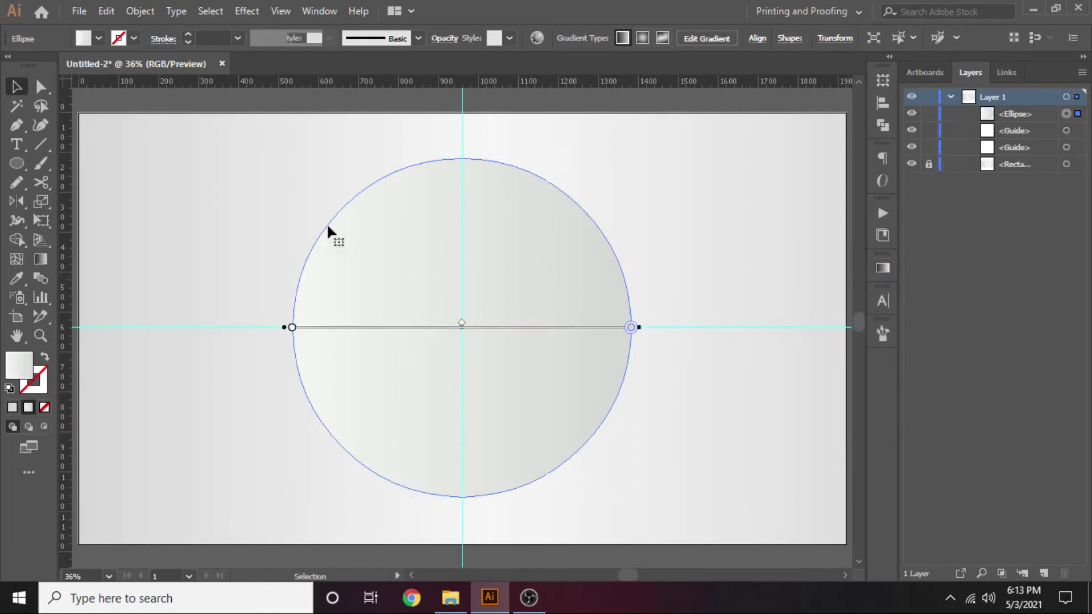
left_click_drag(306, 172, 632, 462)
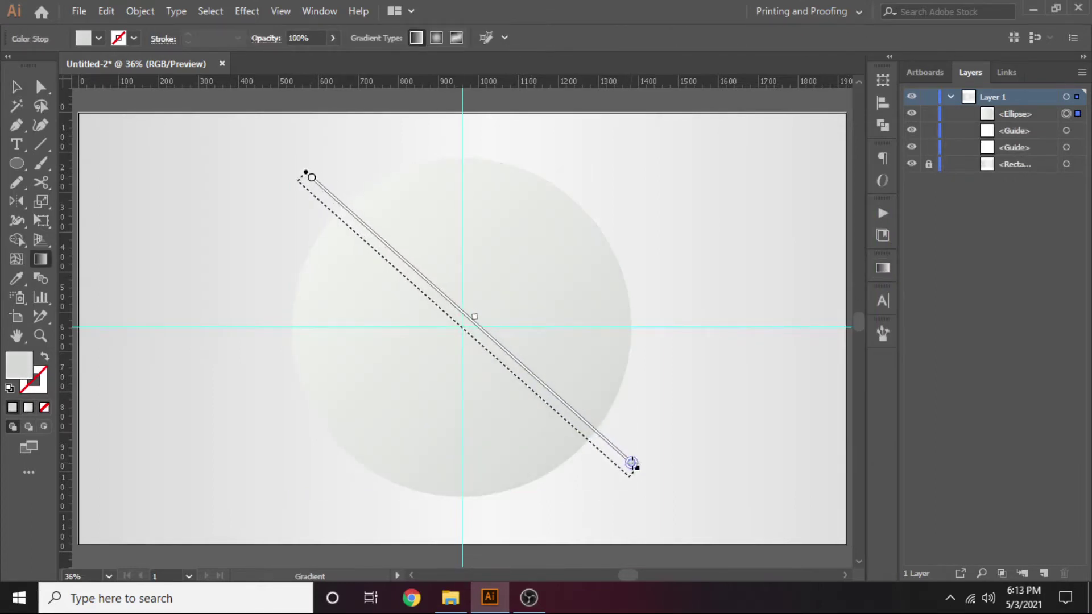
left_click_drag(631, 463, 633, 463)
Give the circle a Multiply drop shadow: 45% opacity, X 4 px, Y 0 px, 8 px blur.
key("v")
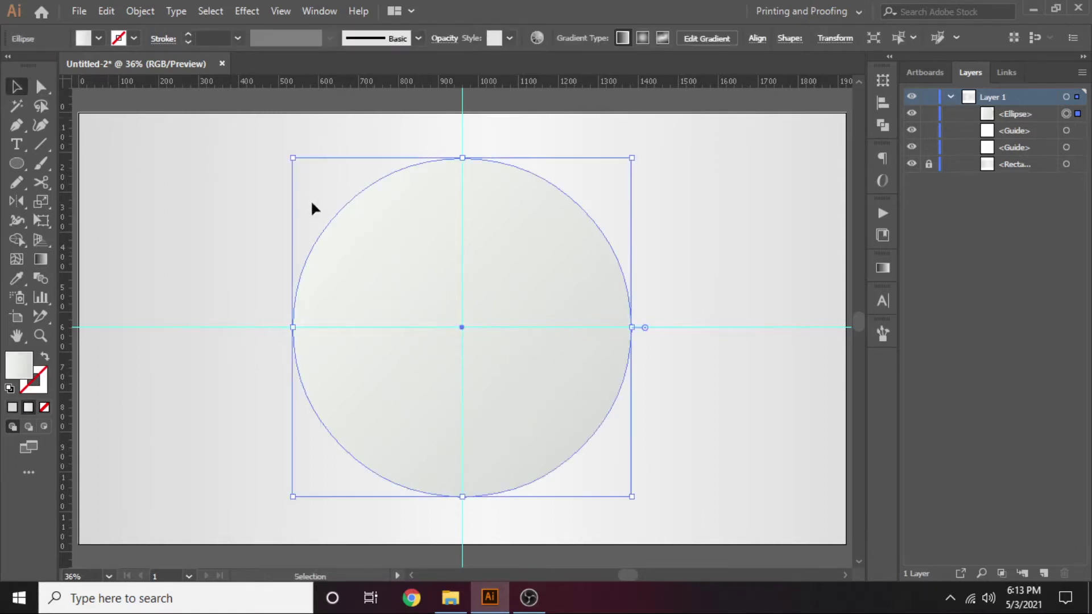
left_click(247, 11)
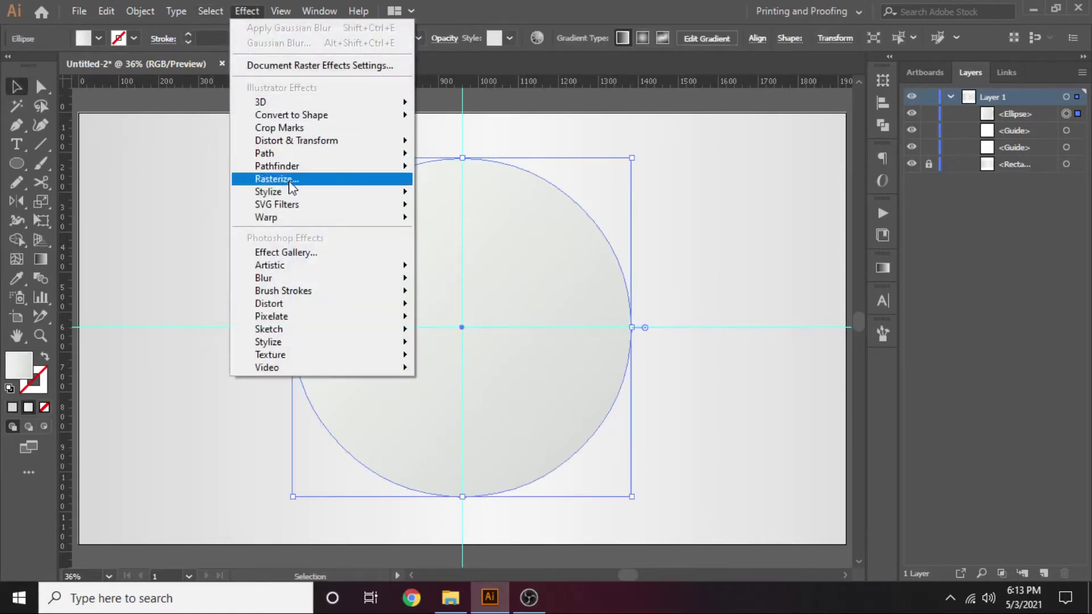
left_click(486, 193)
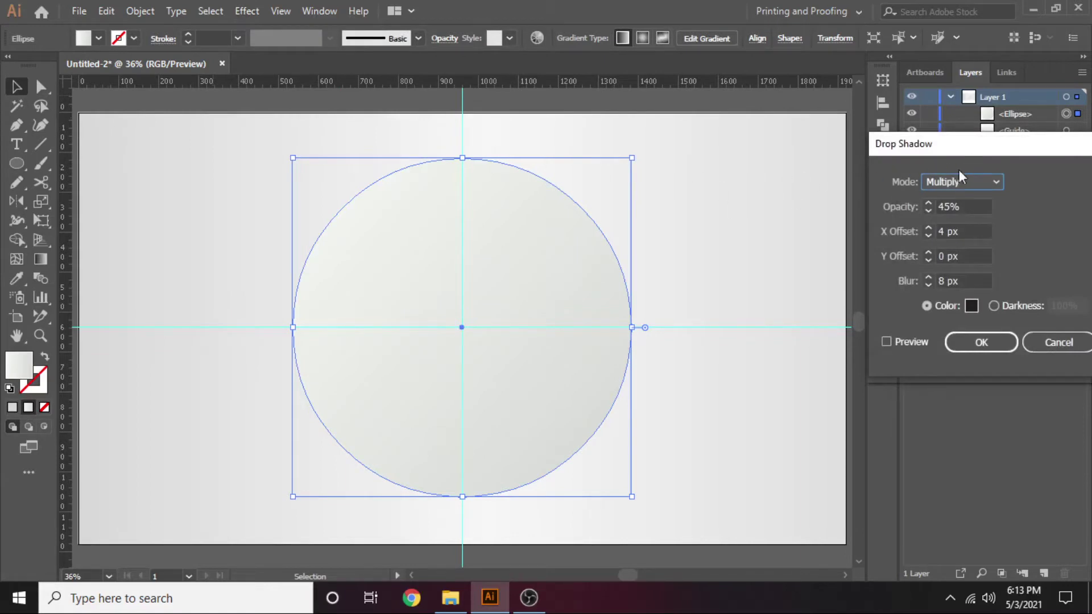
mouse_move(968, 151)
left_mouse_down()
mouse_move(861, 172)
mouse_move(799, 164)
left_mouse_up()
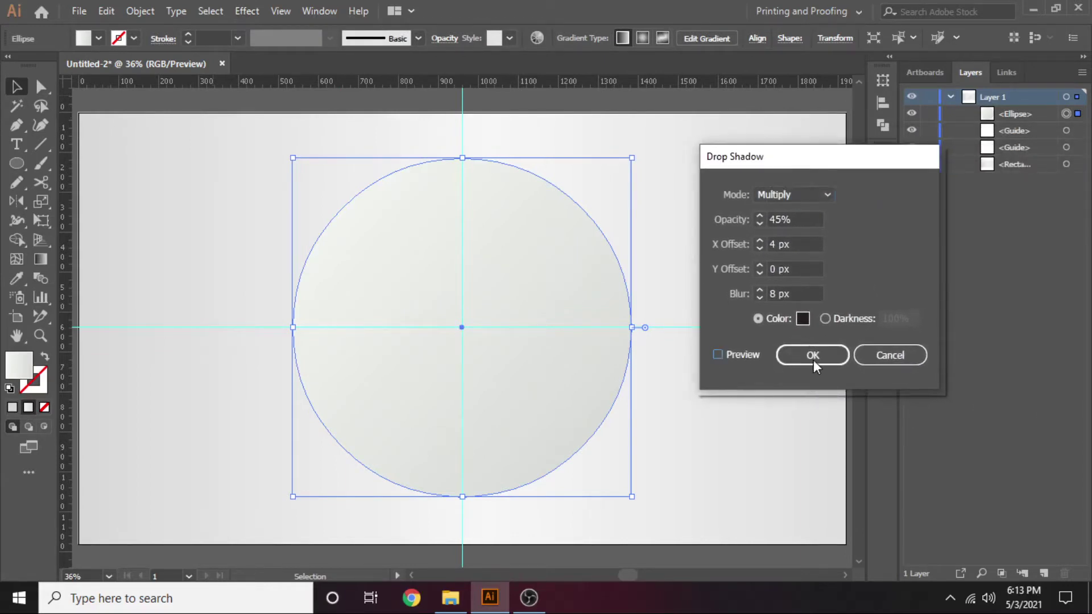
left_click(813, 360)
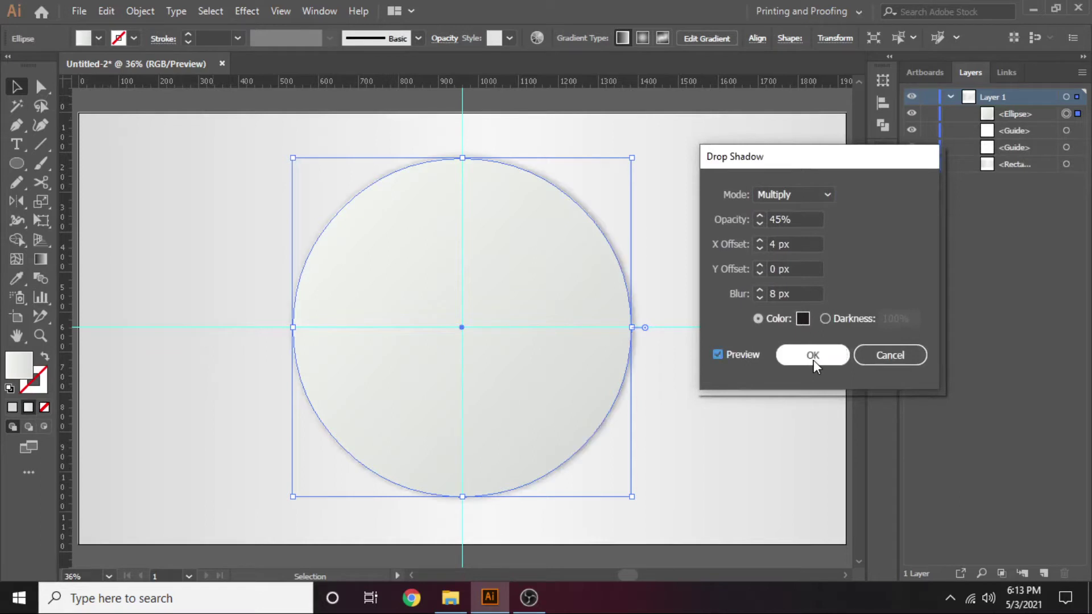
left_click(726, 305)
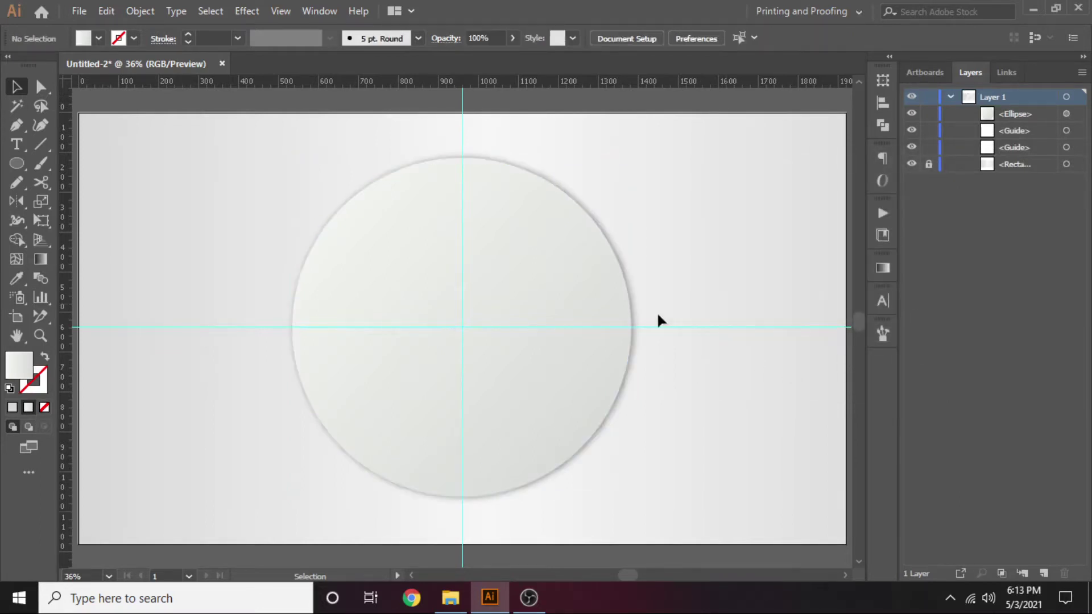
Duplicate the shadowed circle and scale the copy to about 714 px around its centre.
left_click(589, 296)
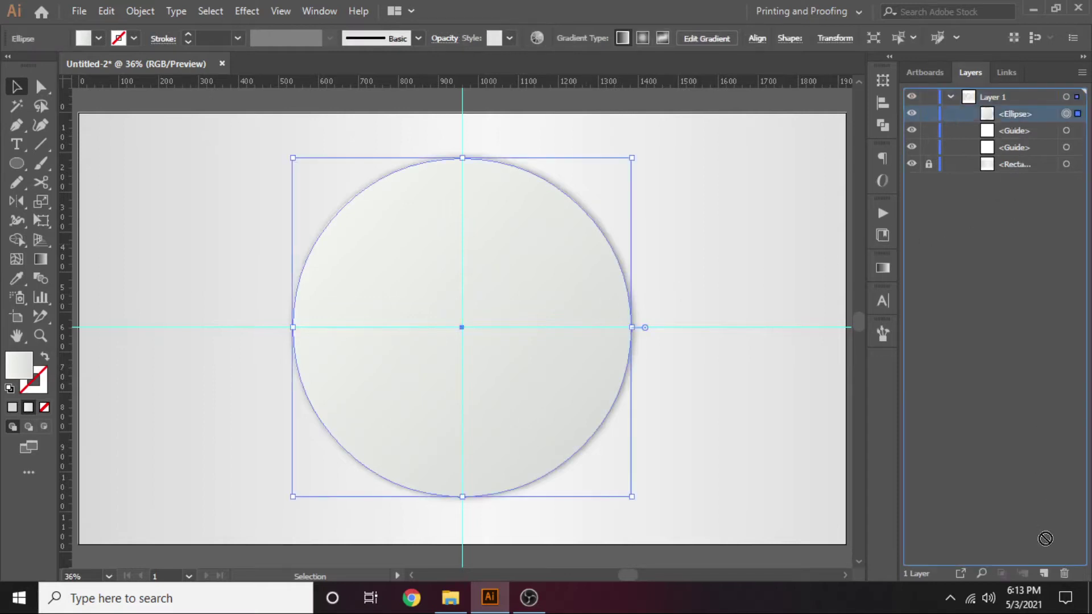
left_click_drag(1009, 112, 1044, 573)
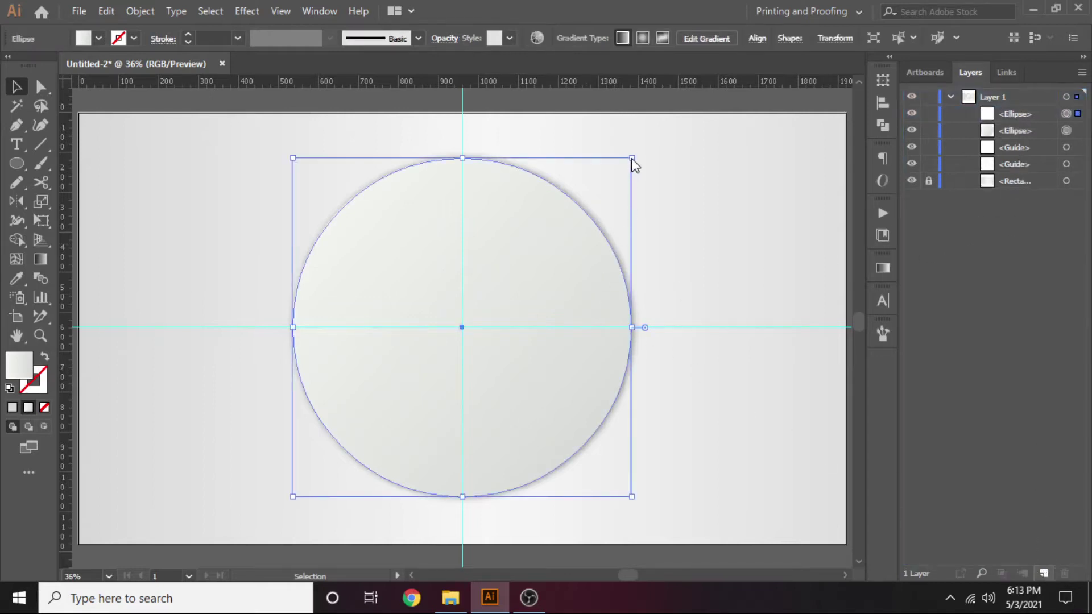
left_click_drag(632, 158, 609, 176)
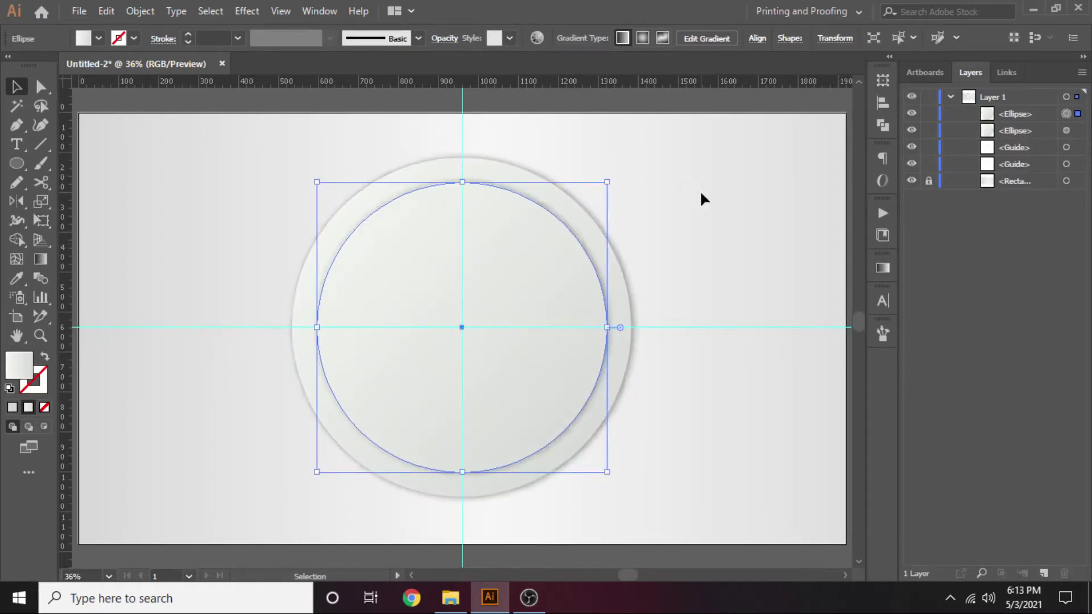
left_click_drag(608, 182, 606, 182)
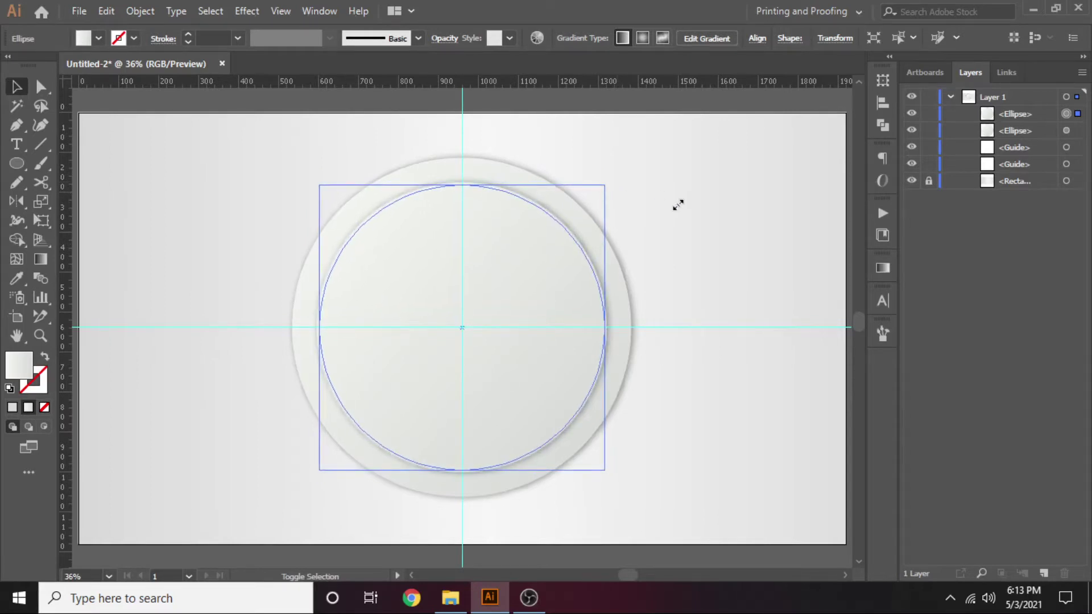
left_click(693, 209)
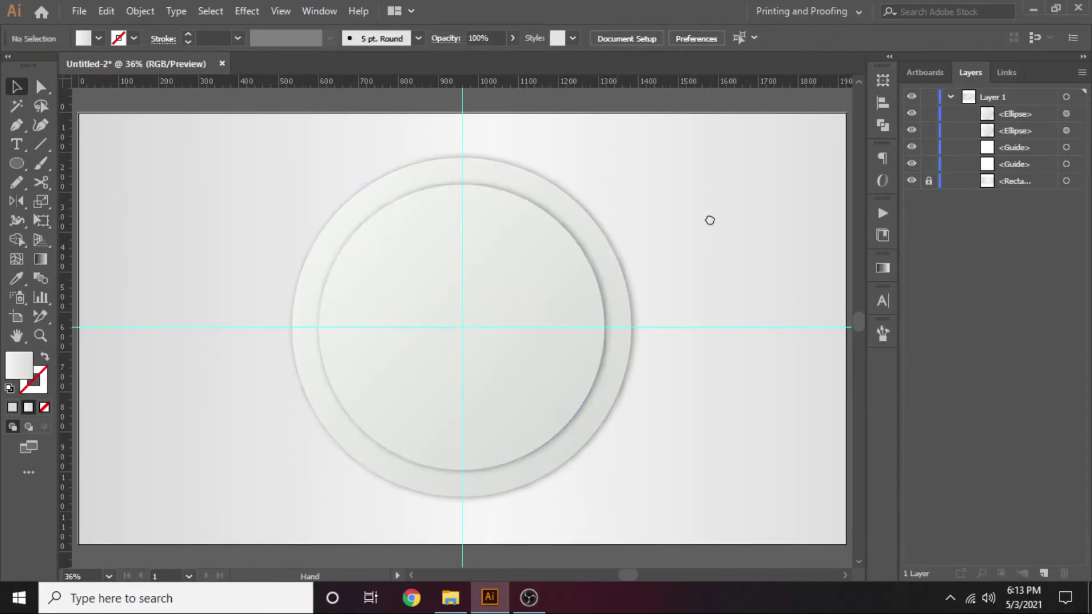
left_click_drag(709, 220, 692, 223)
Draw a small upright pill-shaped rectangle at the top between the two rings.
left_click_drag(26, 166, 96, 163)
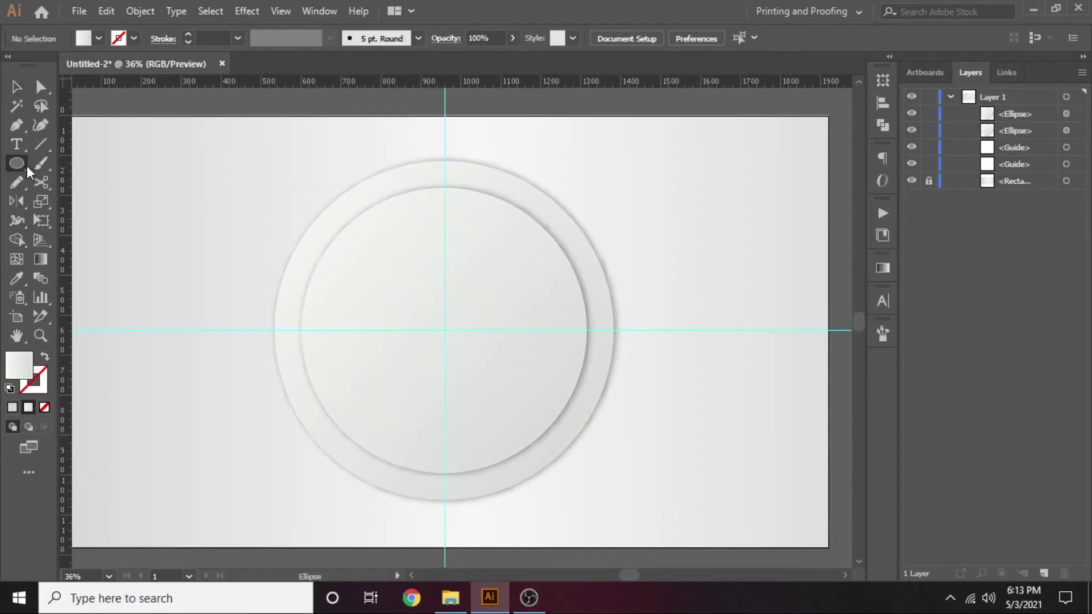
scroll(522, 224, "up", 2)
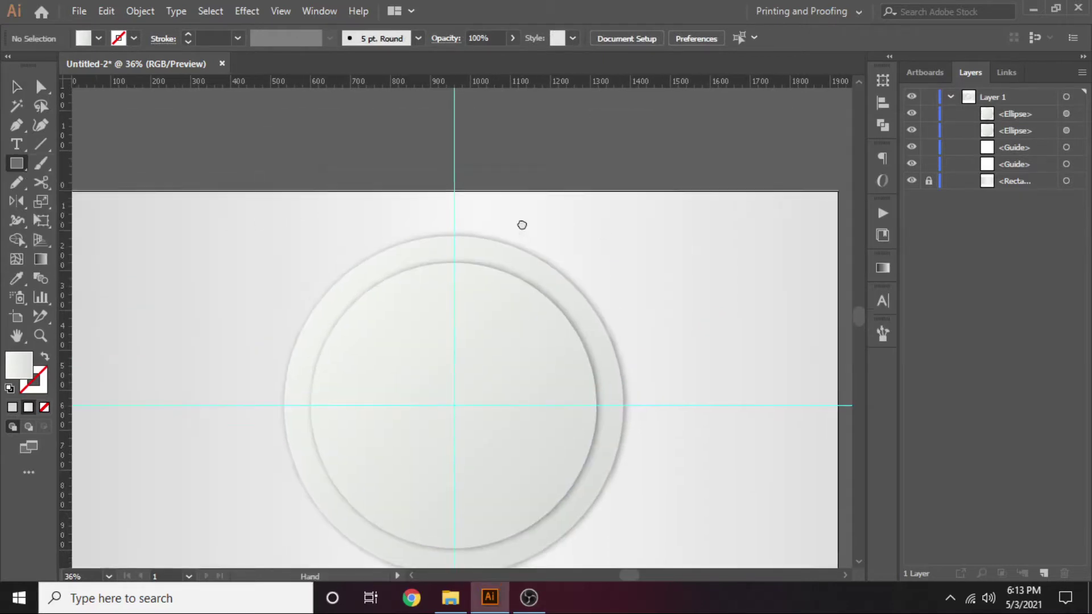
key("ctrl+plus")
key("ctrl+plus")
key("ctrl+plus")
key("ctrl+plus")
key("ctrl+plus")
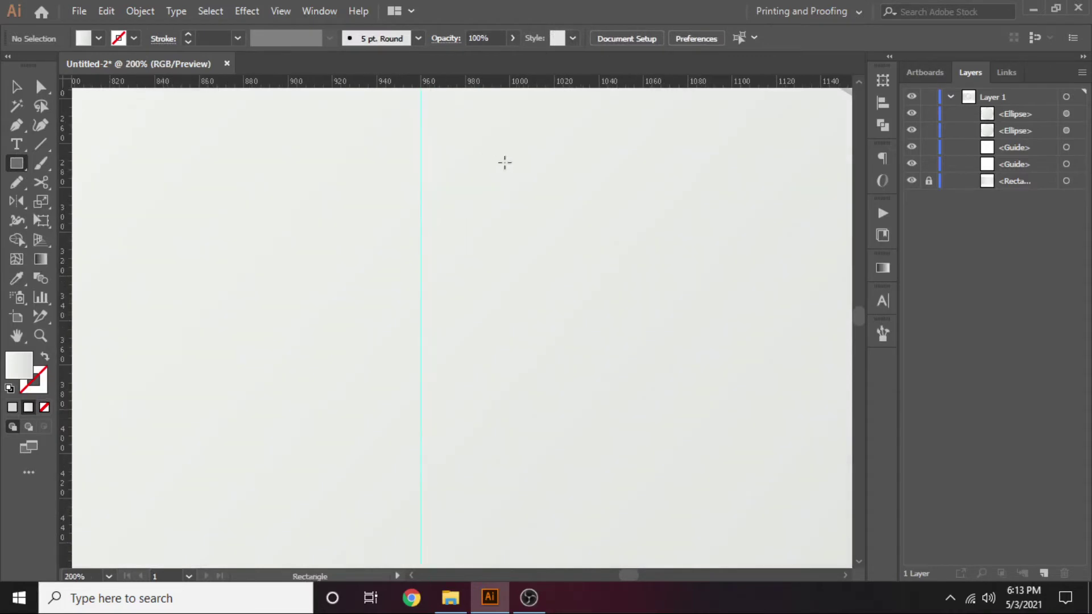
scroll(512, 267, "up", 2)
scroll(520, 375, "up", 2)
scroll(522, 380, "up", 2)
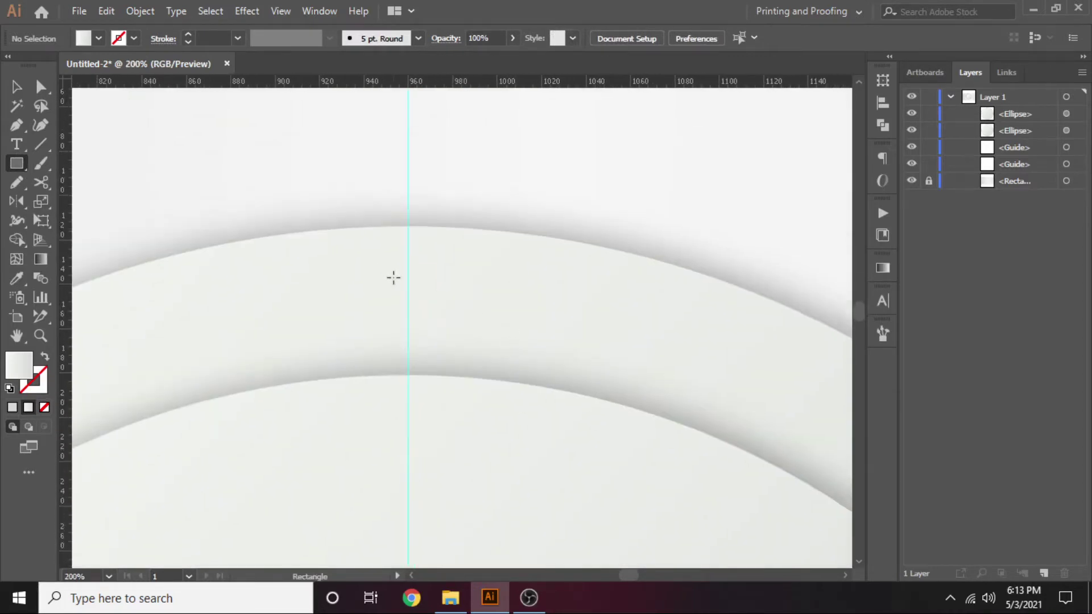
left_click_drag(397, 278, 415, 328)
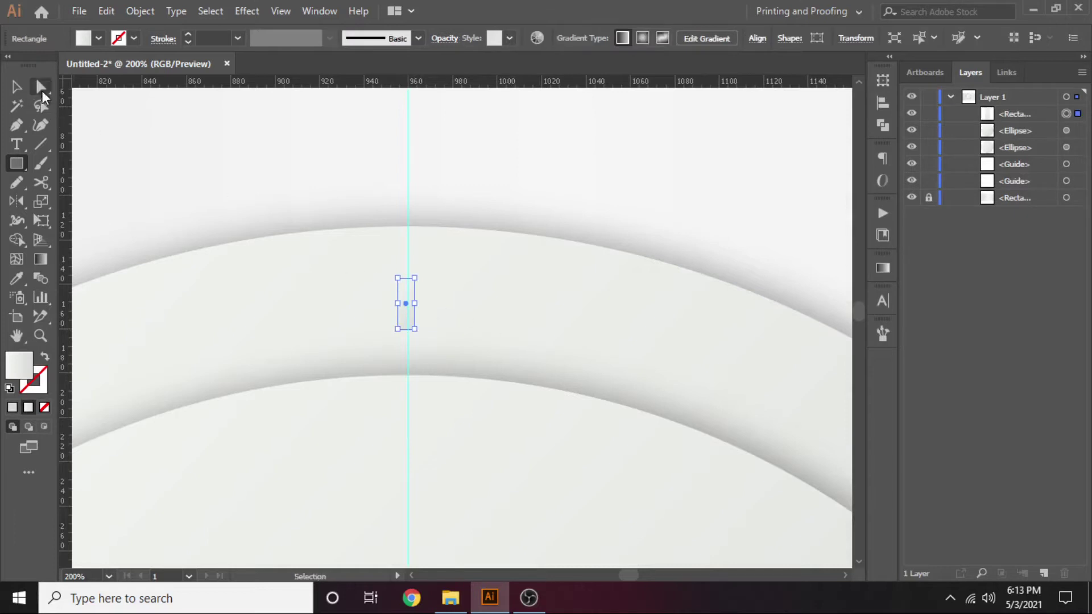
left_click(40, 88)
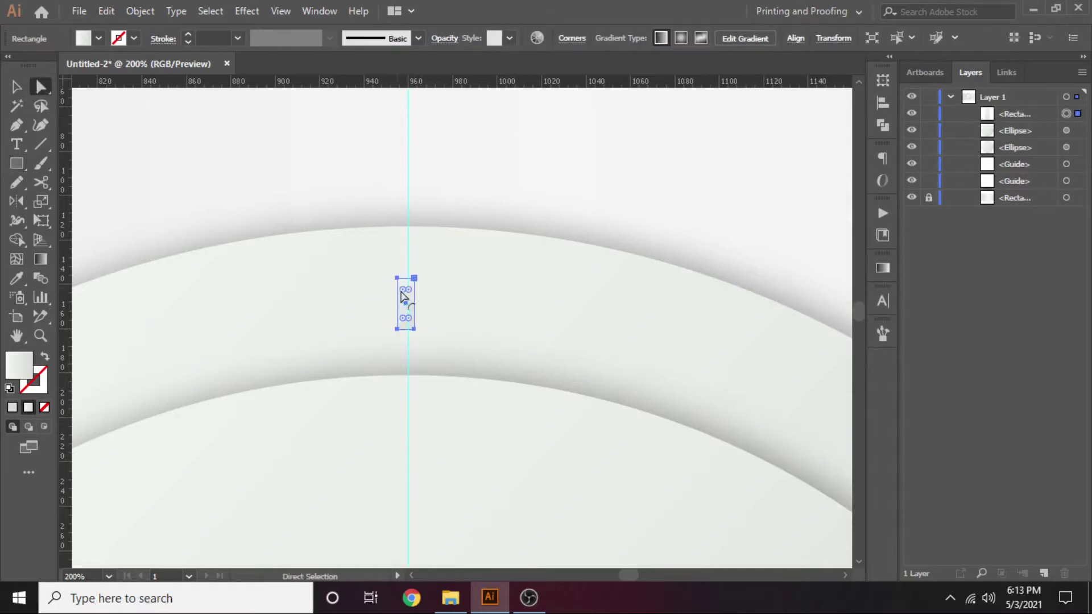
left_click_drag(402, 294, 405, 307)
left_click(16, 87)
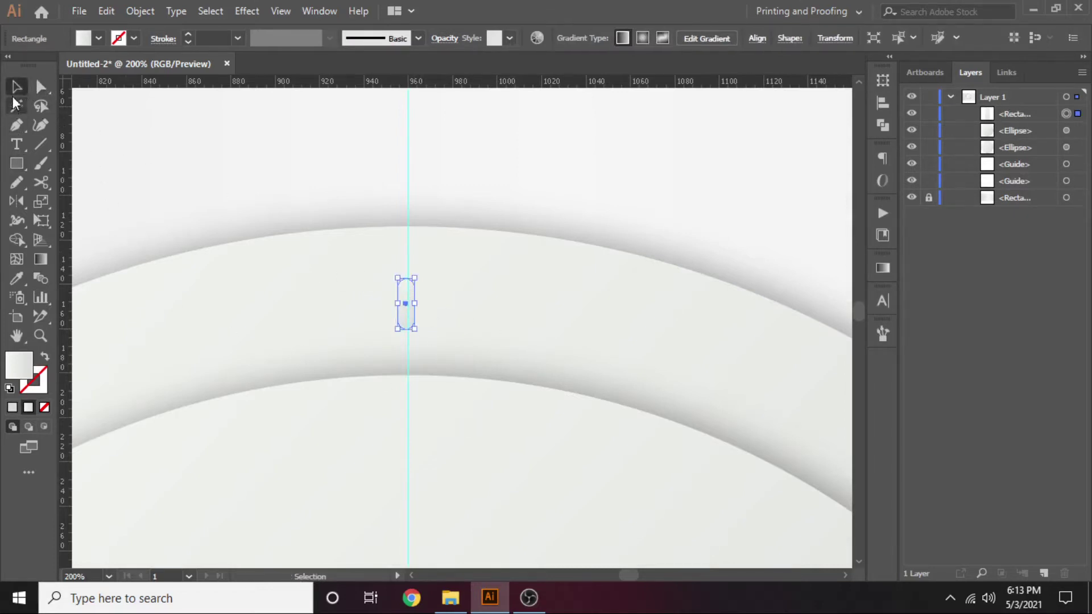
Fill the pill marker with magenta.
left_click(12, 409)
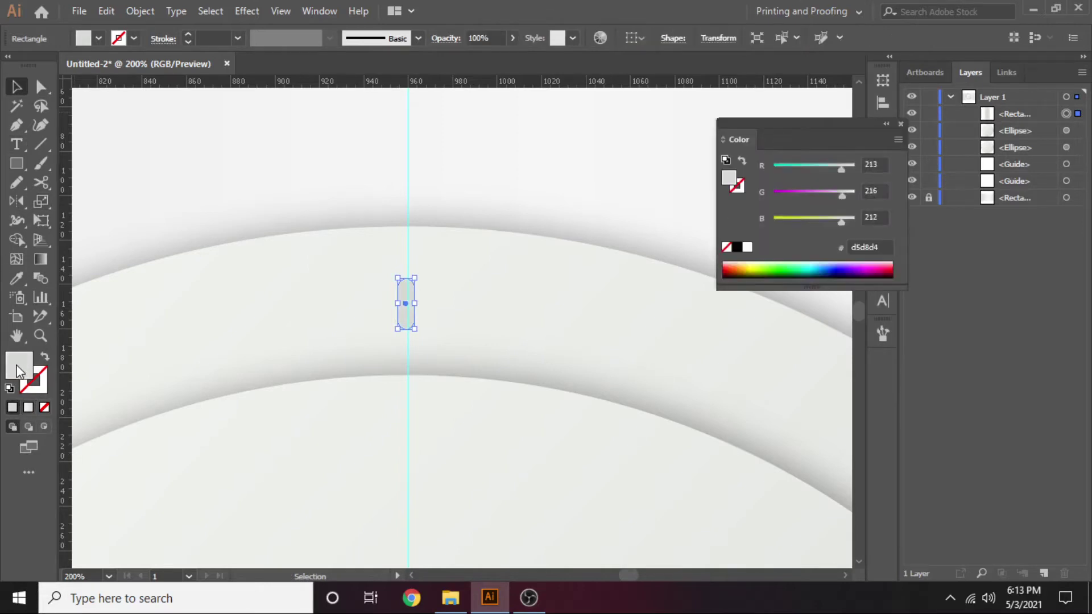
double_click(20, 370)
type("f000ff")
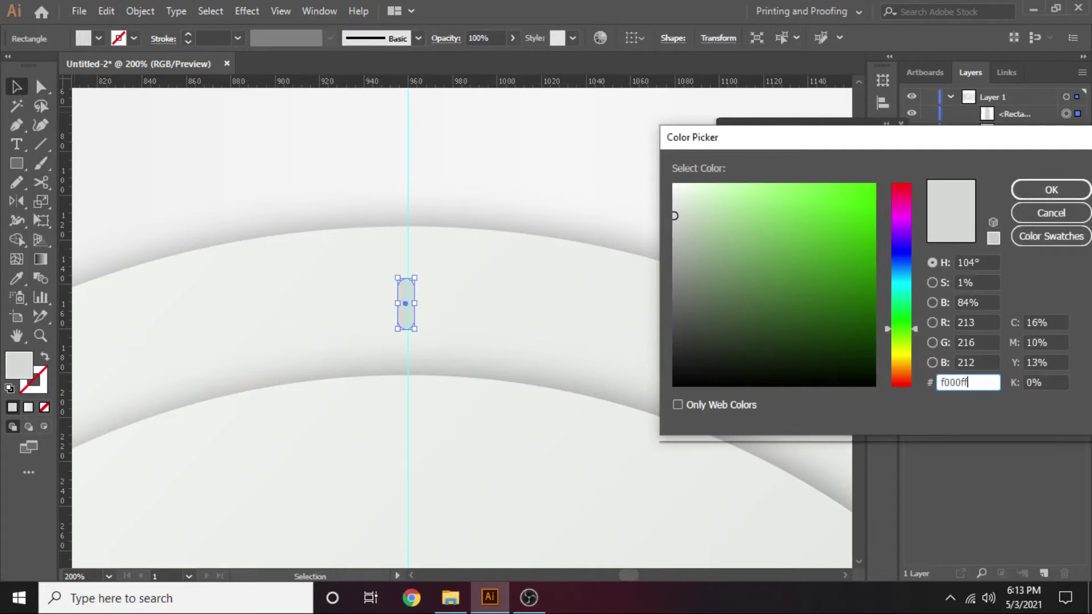
key("Return")
left_click(901, 124)
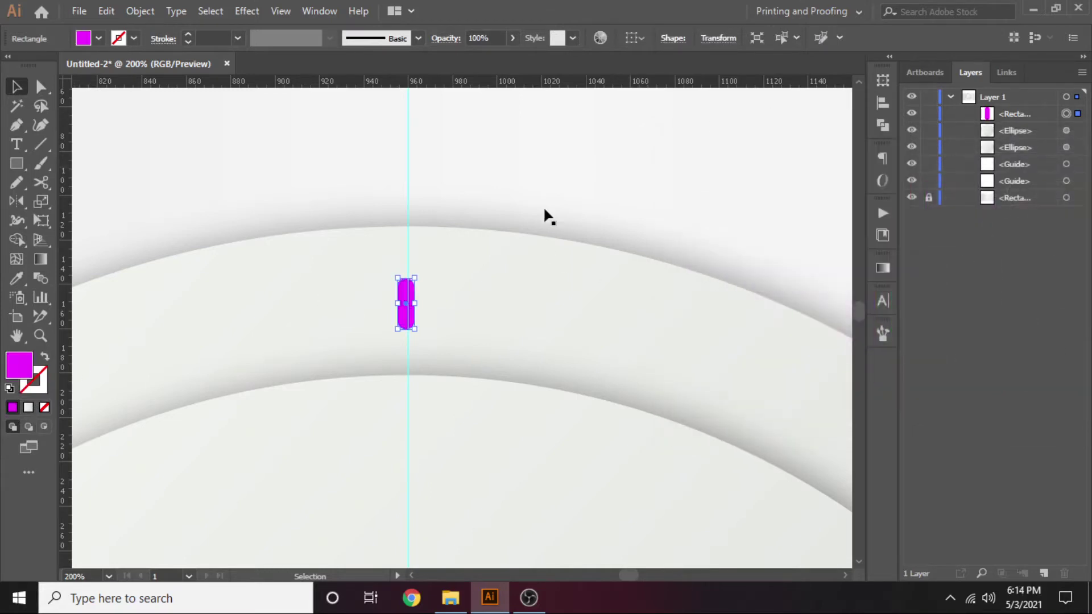
left_click(385, 312)
left_click(405, 313)
Resize the magenta marker slightly, keeping it upright, and check its rounded corners.
left_click_drag(414, 279, 435, 303)
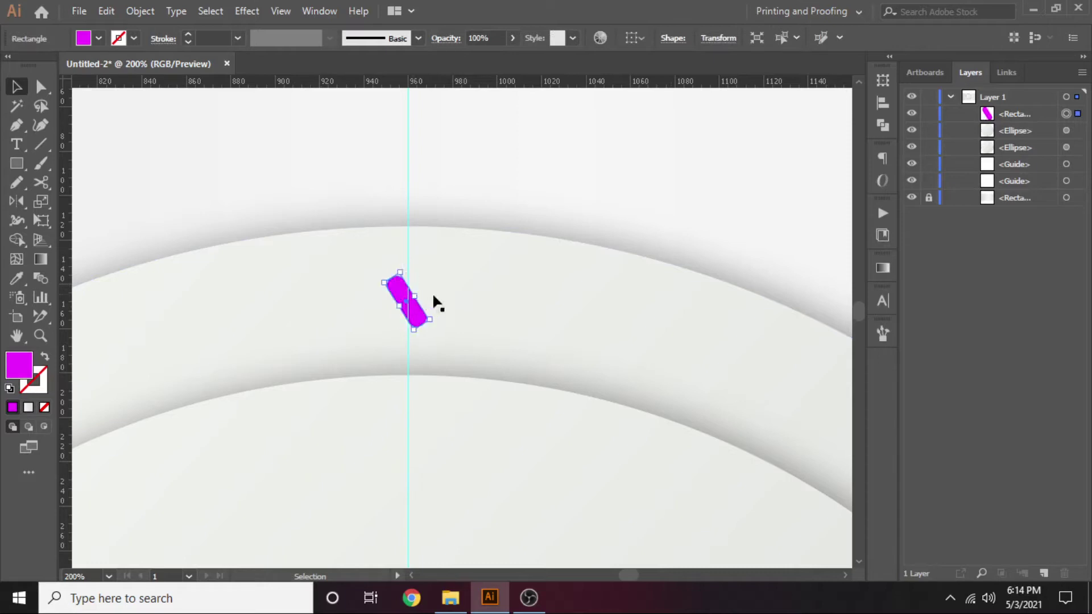
key("ctrl+z")
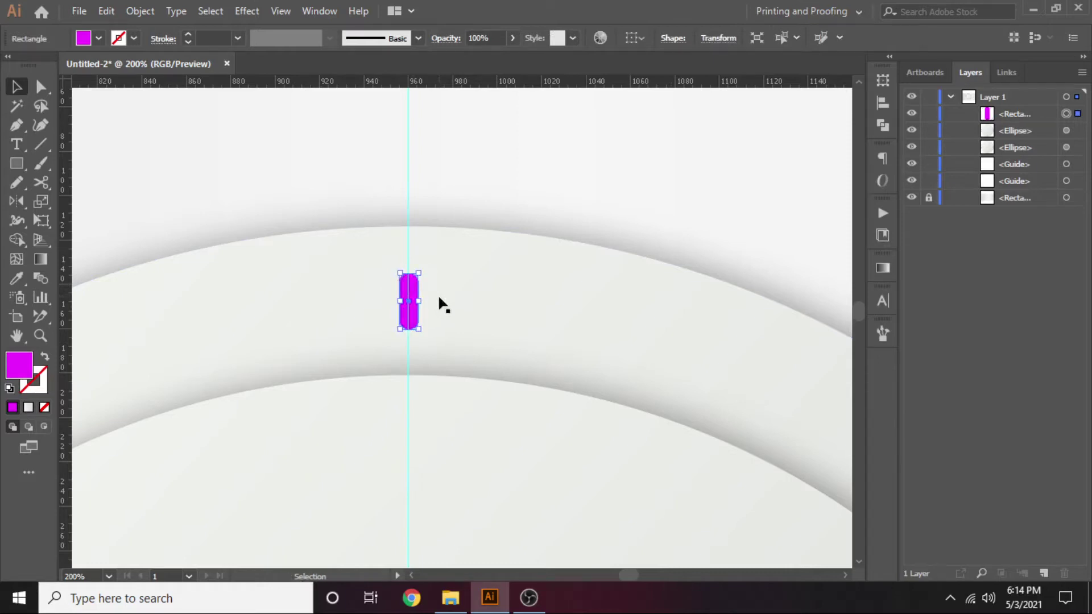
left_click(40, 87)
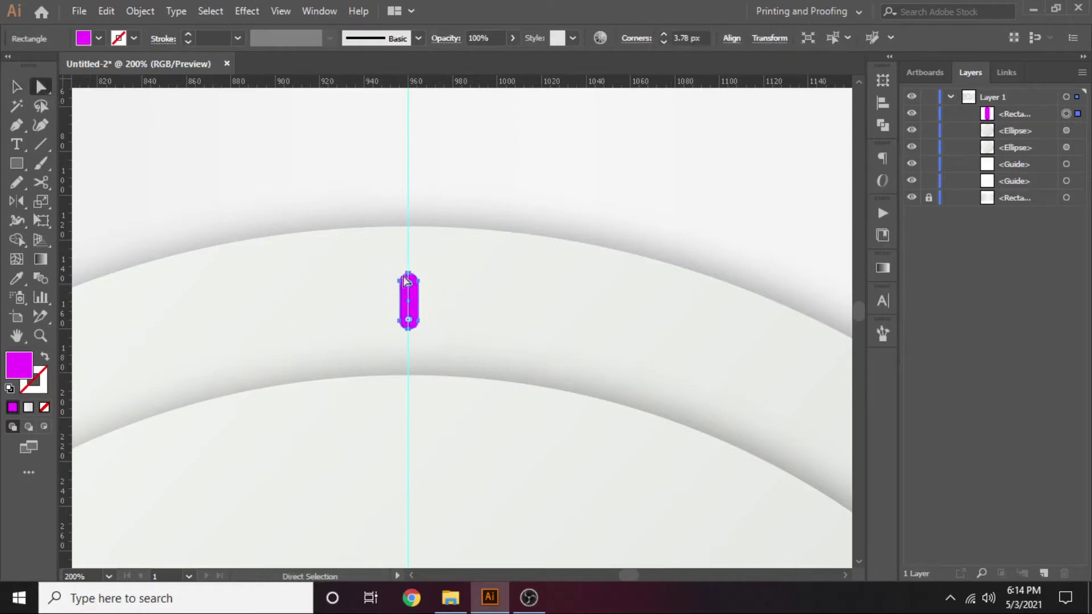
left_click(15, 87)
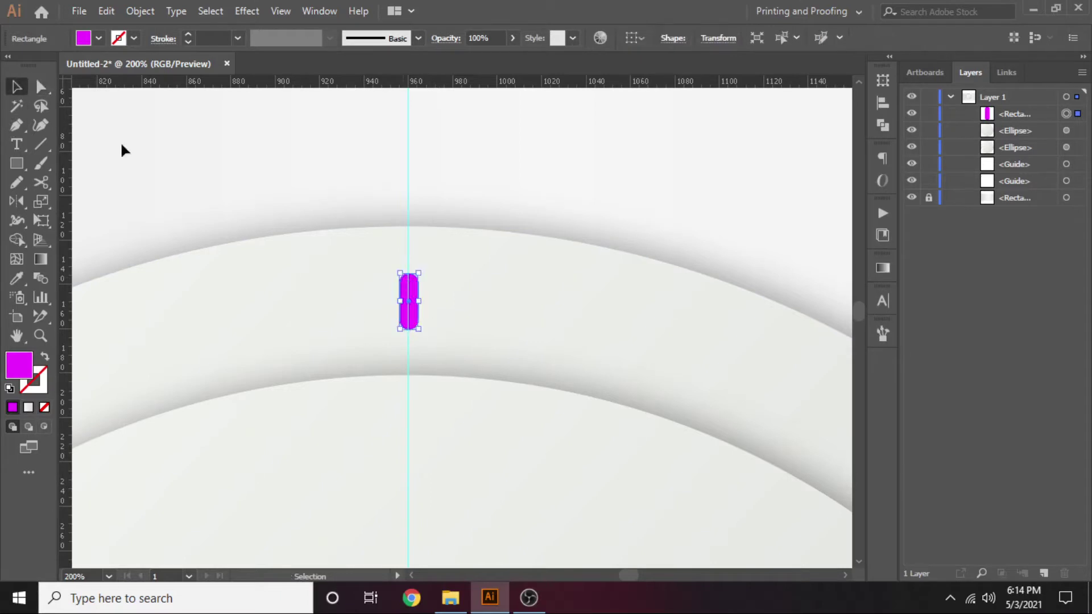
left_click(645, 224)
Duplicate the magenta marker and nudge the copy down toward the dial's bottom.
scroll(648, 250, "down", 3, "alt")
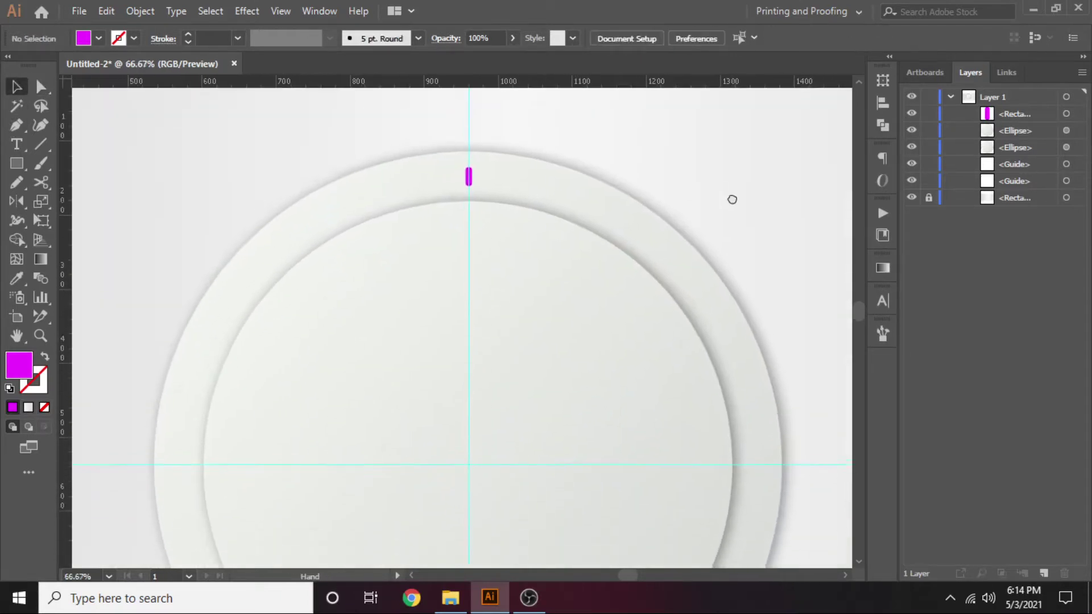
left_click_drag(732, 200, 713, 159)
left_click(450, 138)
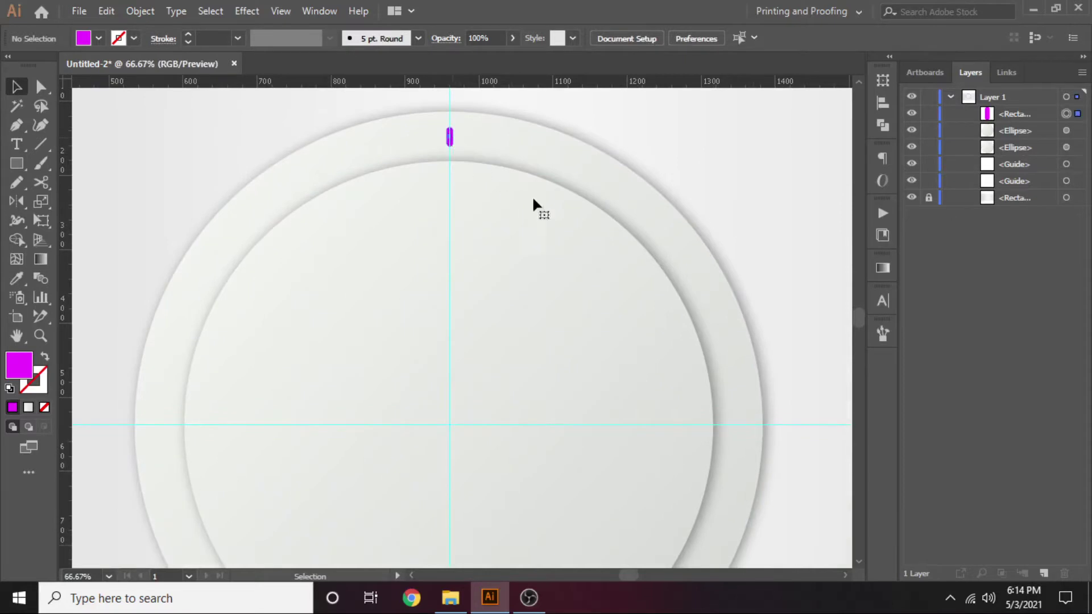
scroll(651, 324, "down", 1, "alt")
scroll(702, 310, "down", 3)
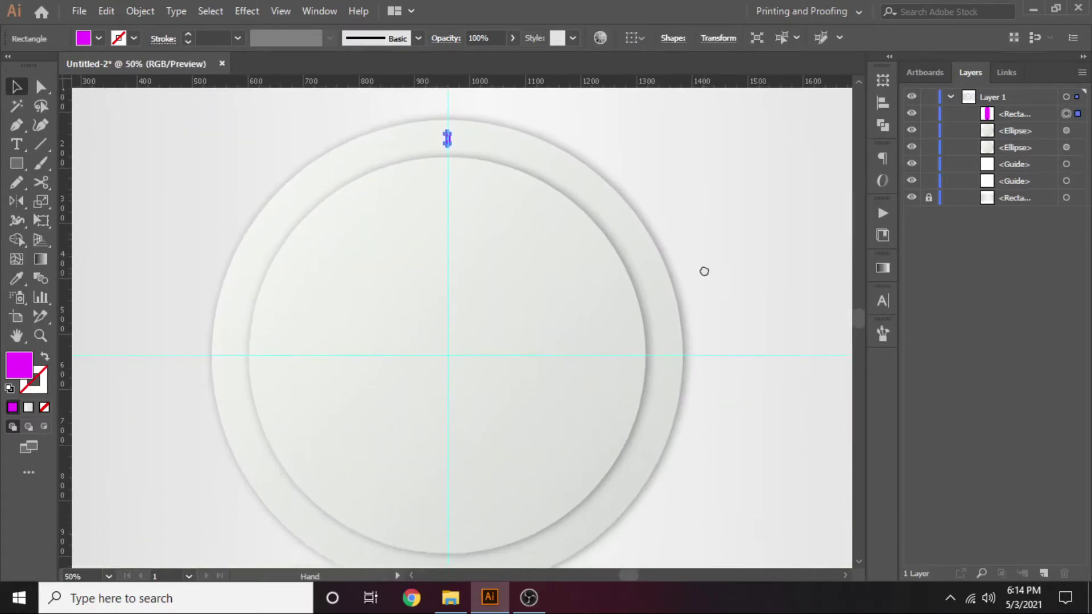
left_click_drag(704, 271, 702, 253)
left_click(1014, 114)
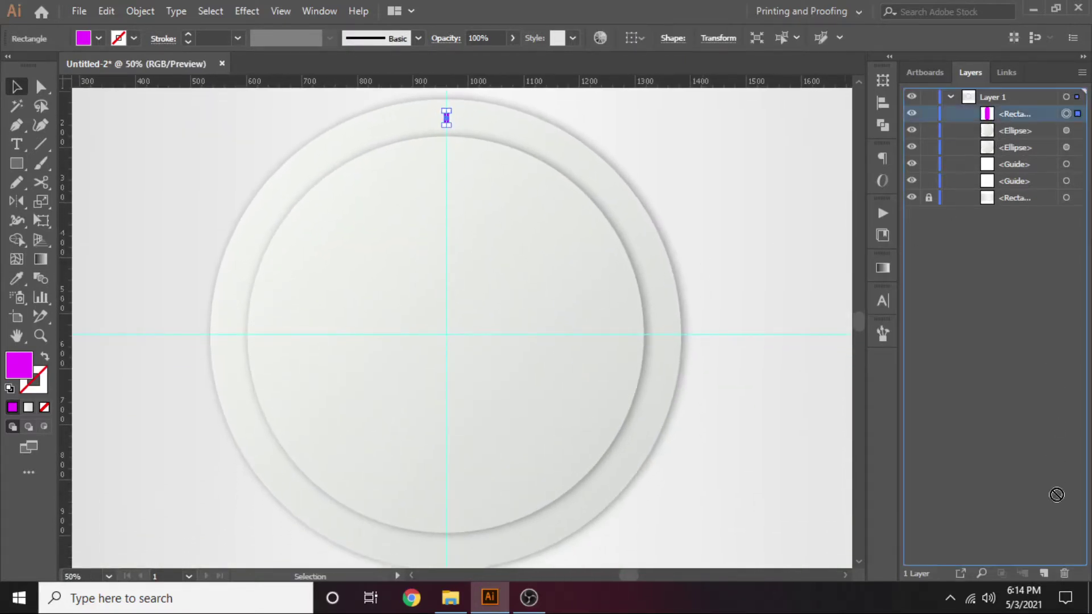
left_click_drag(1056, 495, 1044, 573)
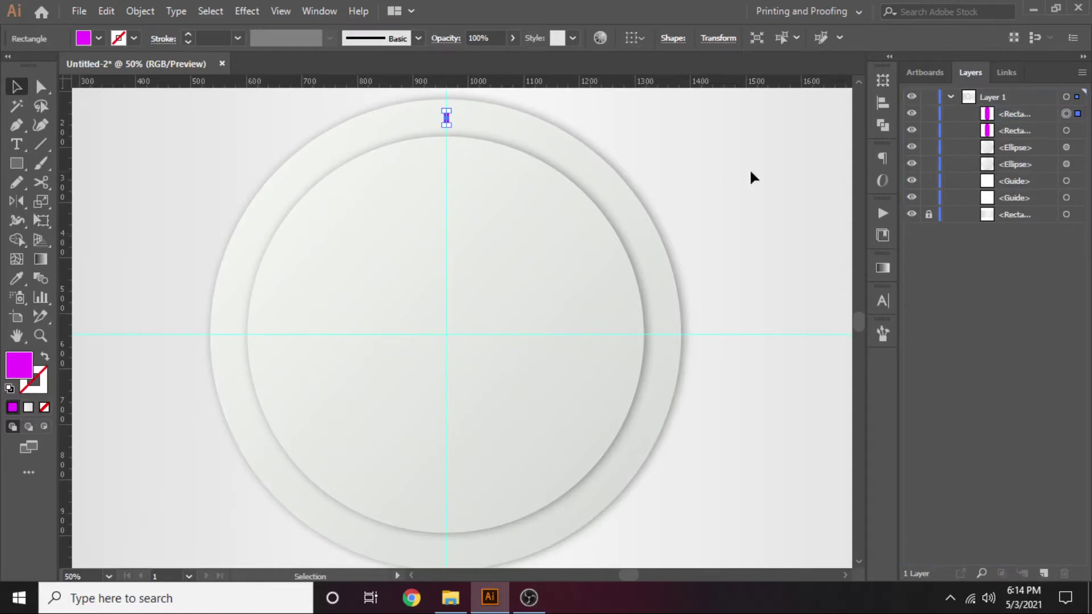
key("shift+Down")
key("shift+Down")
key("shift+Down")
key("shift+Down")
key("shift+Down")
key("shift+Down")
key("shift+Down")
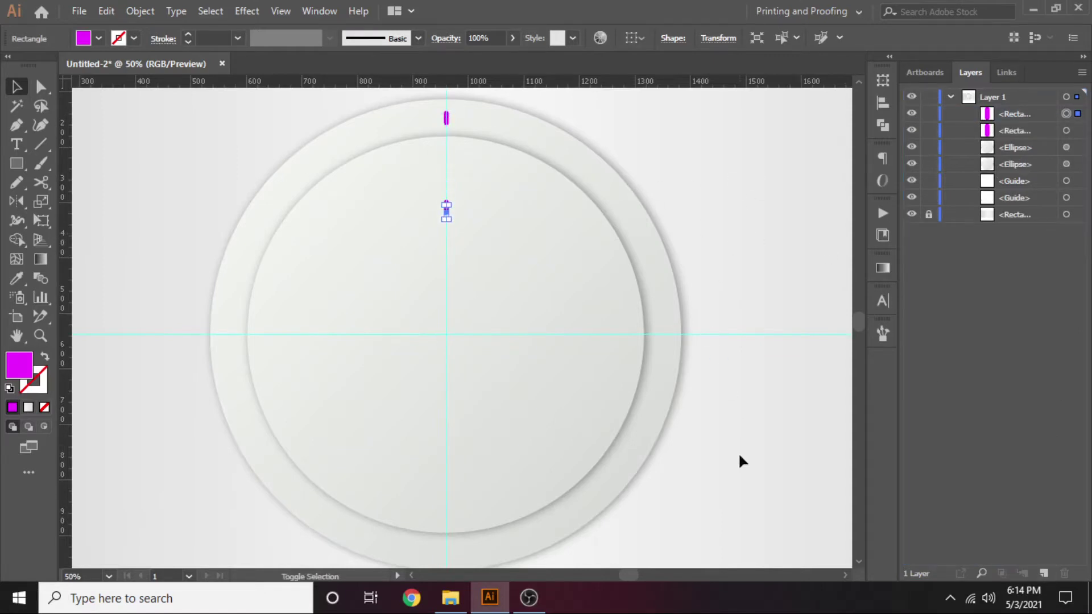
key("shift+Down")
key("shift+Down")
key("shift+Down")
key("shift+Down")
key("shift+Down")
key("shift+Down")
key("shift+Down")
key("shift+Down")
key("shift+Down")
key("shift+Down")
key("shift+Down")
key("shift+Down")
key("shift+Down")
key("shift+Down")
key("shift+Down")
key("shift+Down")
key("shift+Down")
key("shift+Down")
key("shift+Down")
key("shift+Down")
key("shift+Down")
key("shift+Down")
key("shift+Down")
key("shift+Down")
key("shift+Down")
key("shift+Down")
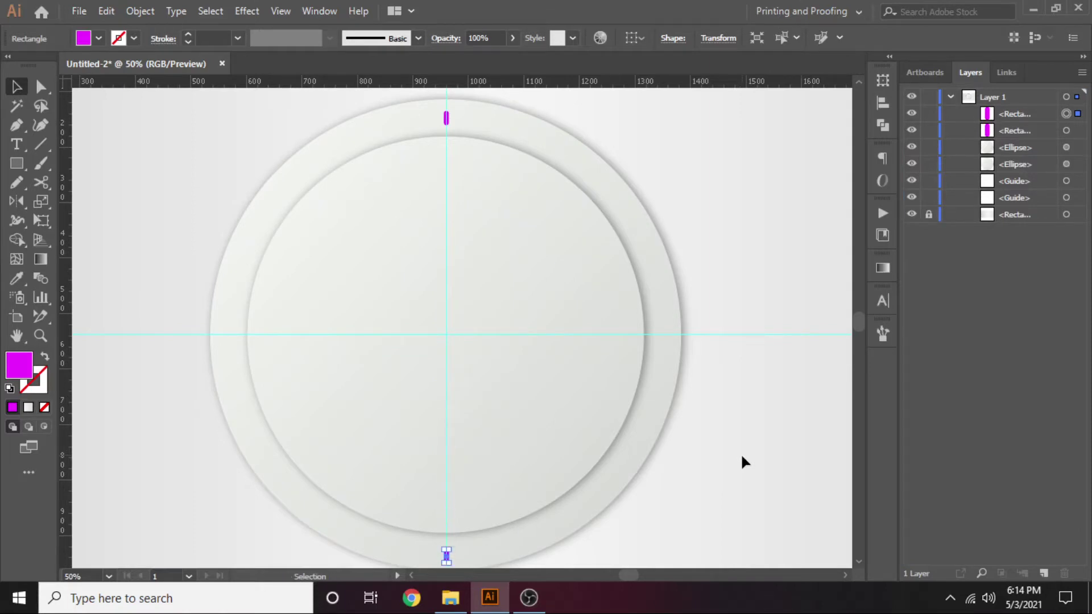
Position the copied marker exactly on the bottom of the outer ring.
left_click(742, 456)
left_click_drag(742, 456, 736, 430)
key("ctrl+semicolon")
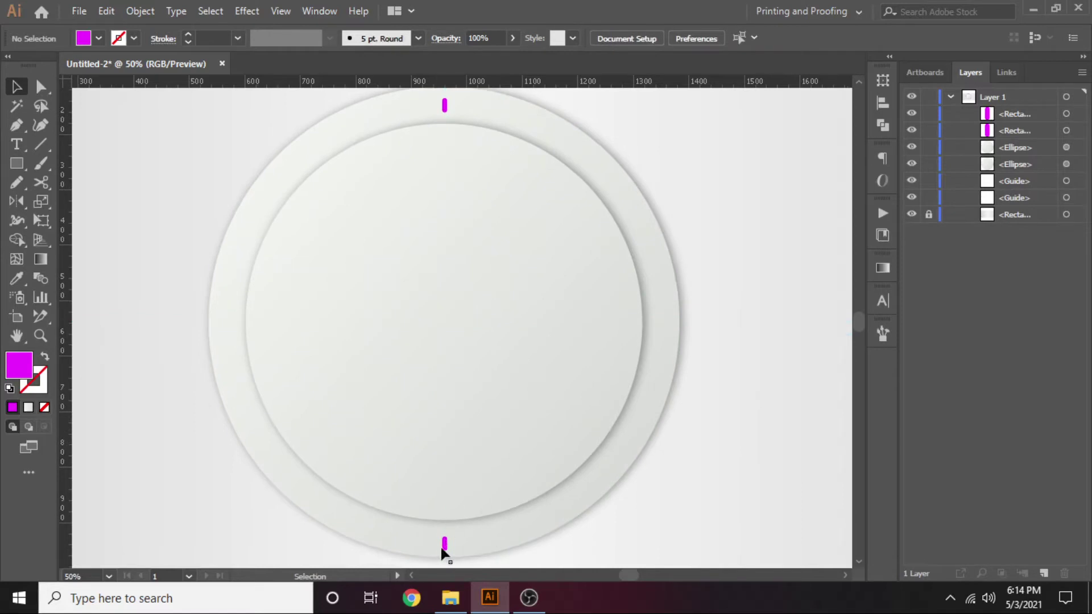
left_click(445, 544)
key("shift+Up")
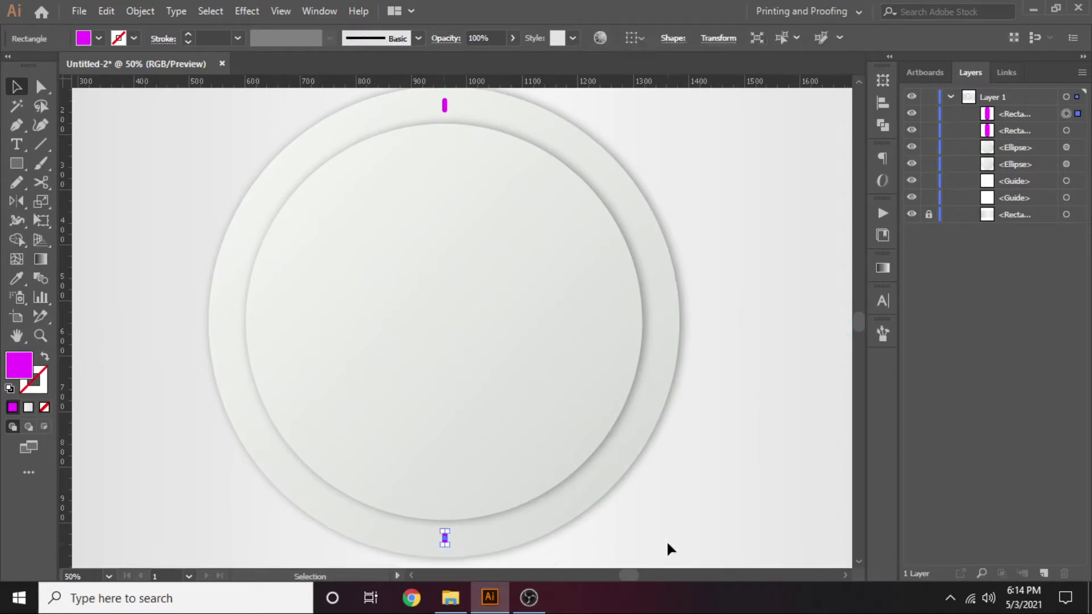
key("ctrl+semicolon")
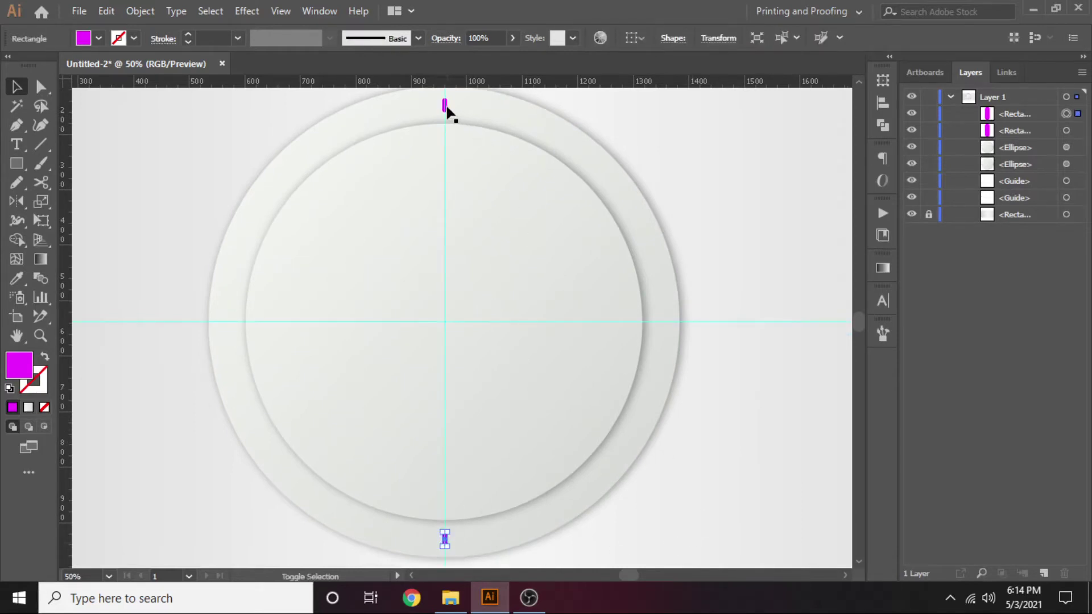
Group the top and bottom markers and duplicate the group.
left_click(444, 106, "shift")
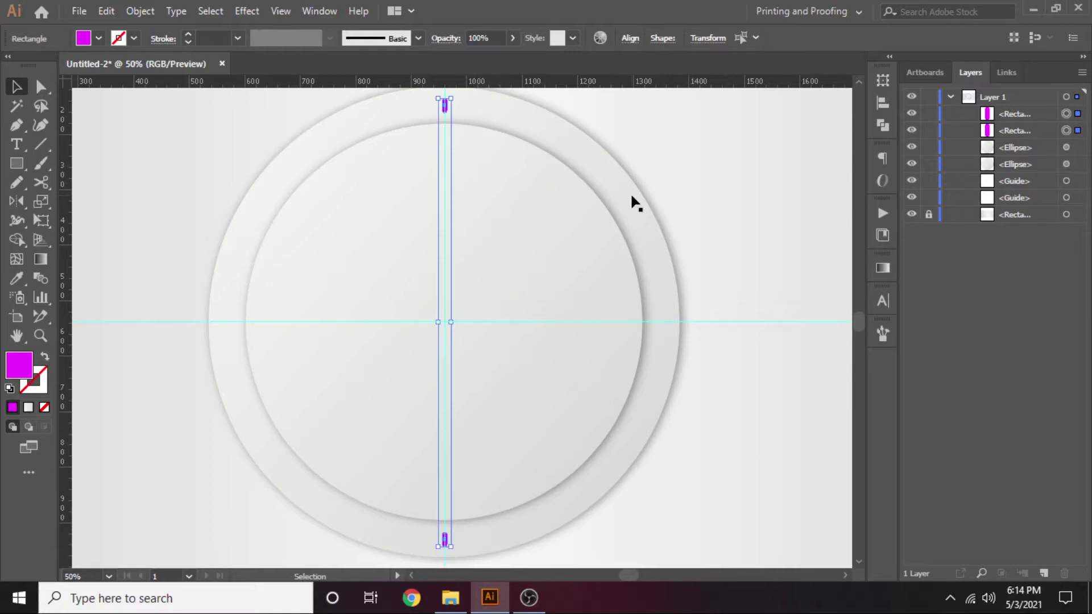
key("ctrl+g")
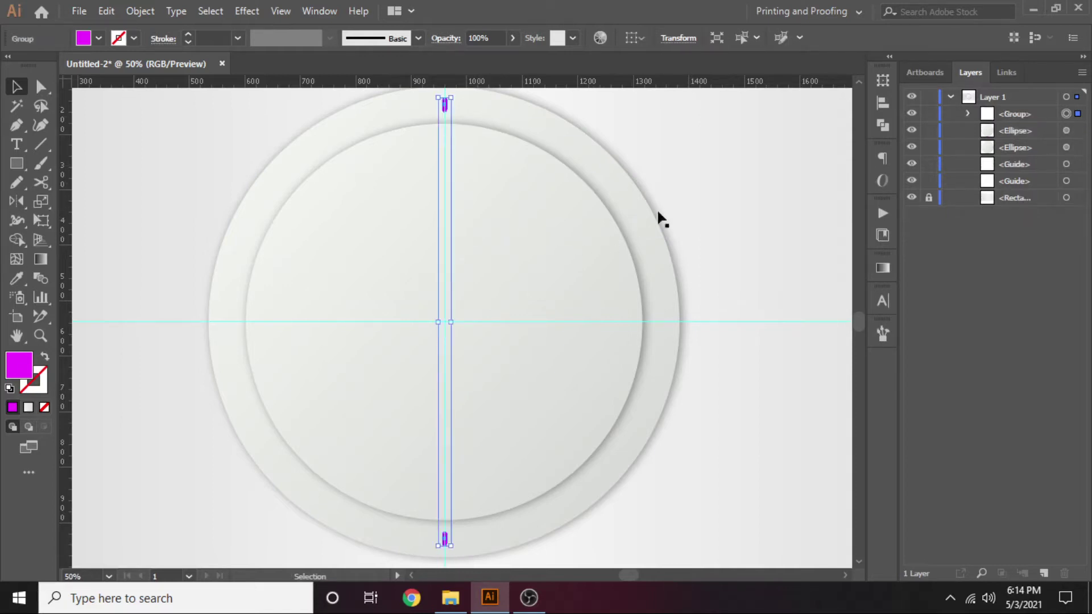
left_click_drag(1009, 118, 1045, 573)
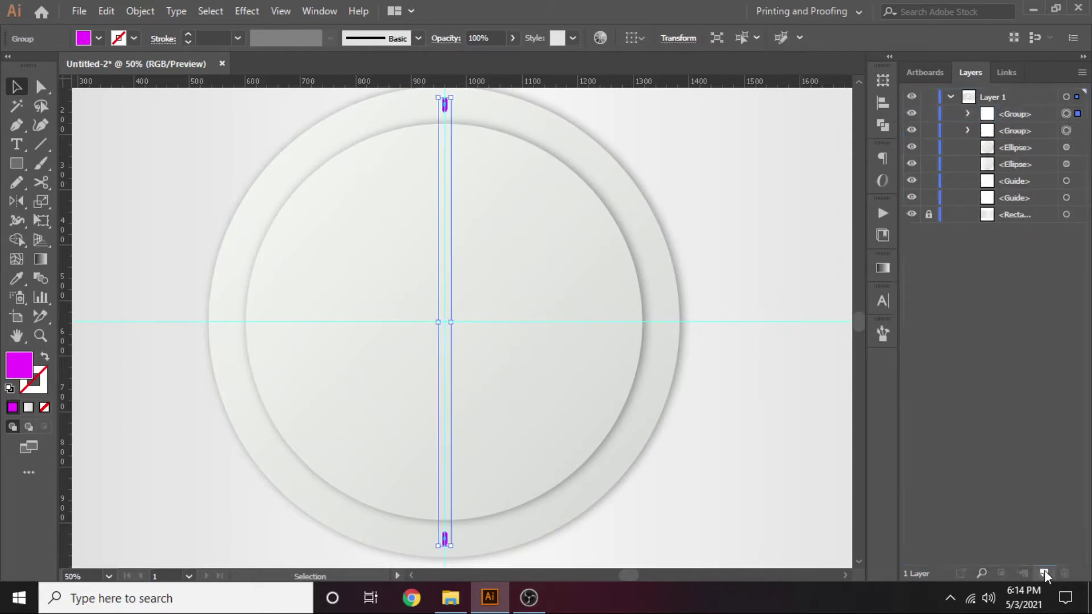
Rotate the duplicated magenta marker pair 90° with Transform > Rotate, then deselect it.
right_click(451, 129)
mouse_move(499, 284)
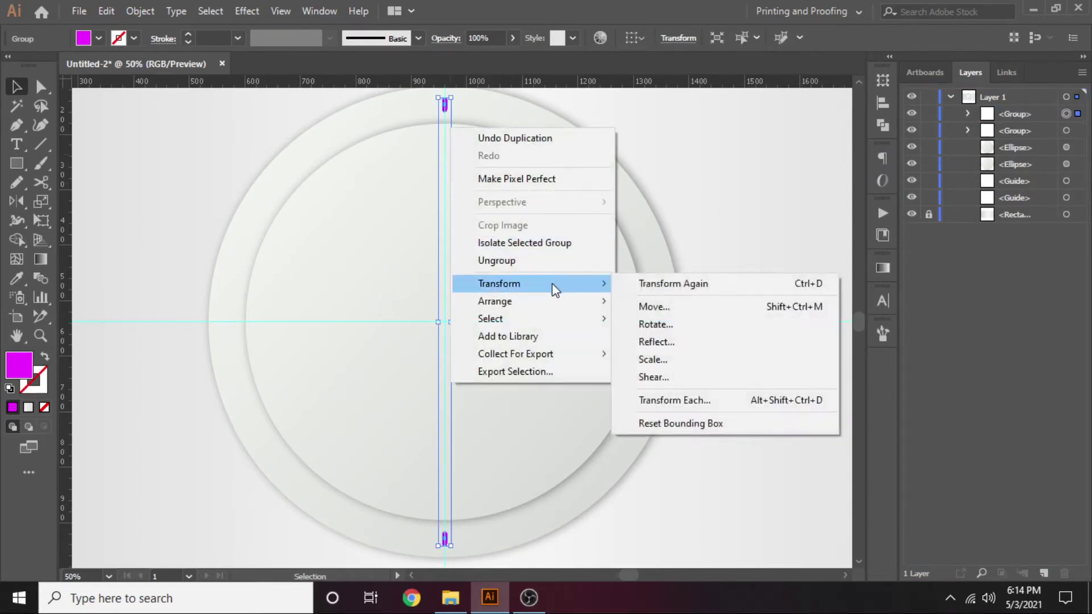
left_click(640, 323)
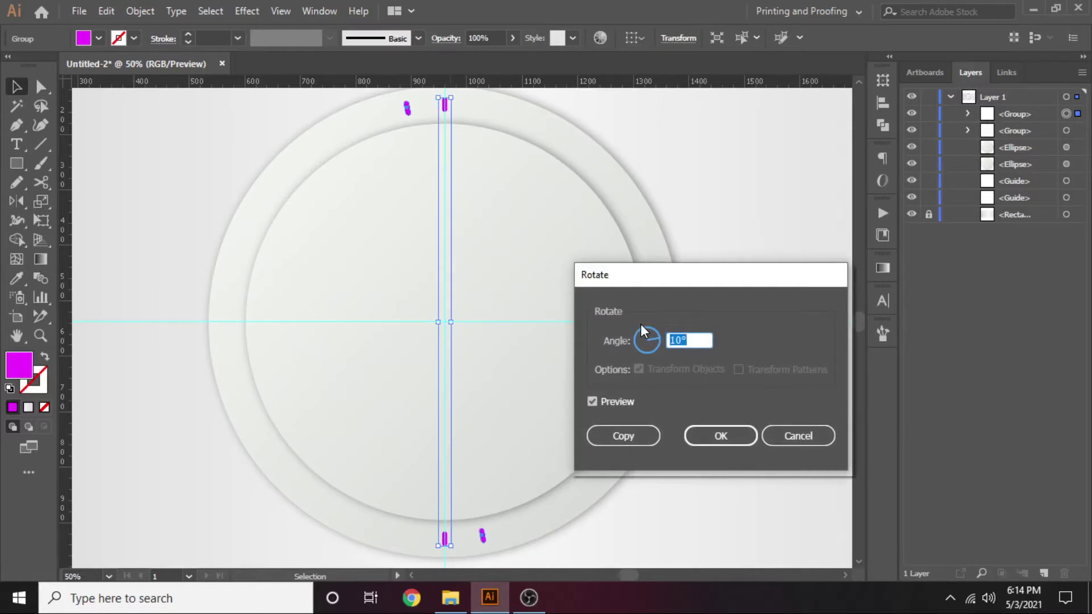
type("90")
key("Return")
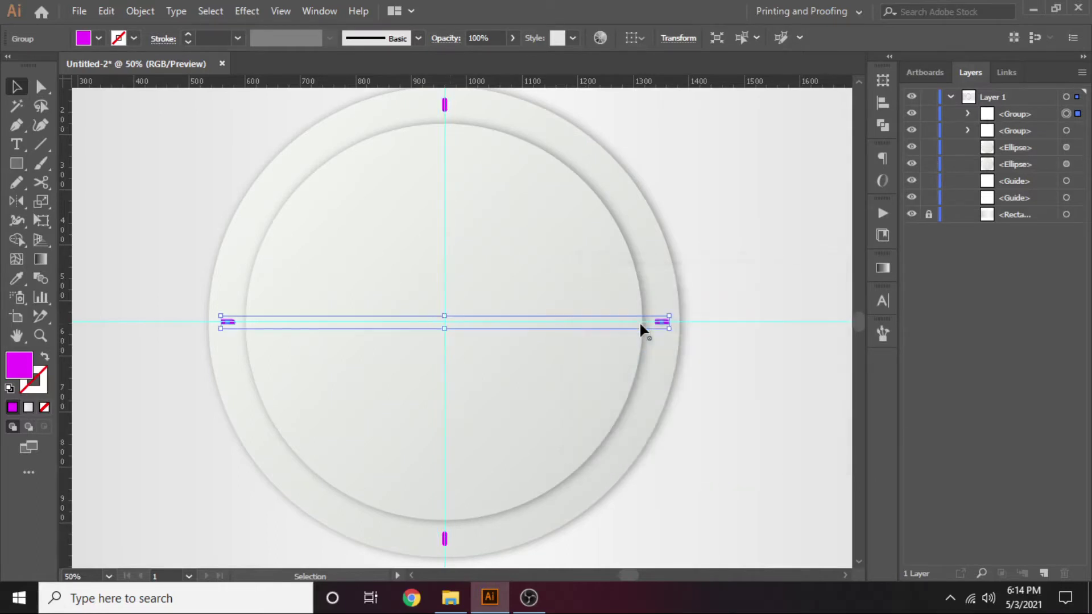
left_click(749, 294)
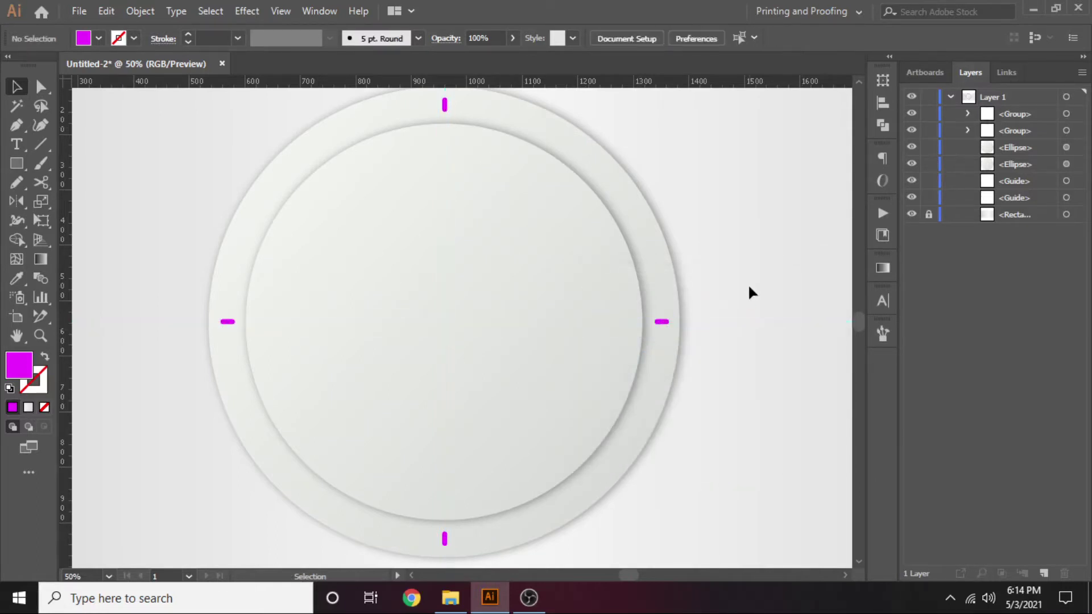
left_click_drag(721, 300, 718, 307)
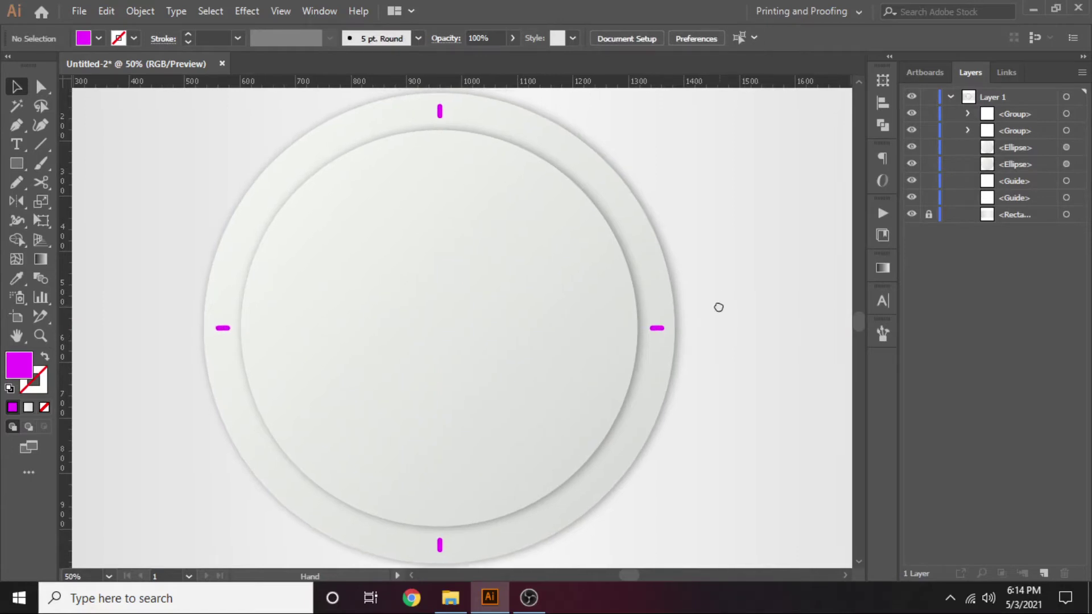
Paste a copy of the inner circle in place and scale it to about 610 px wide.
left_click(628, 299)
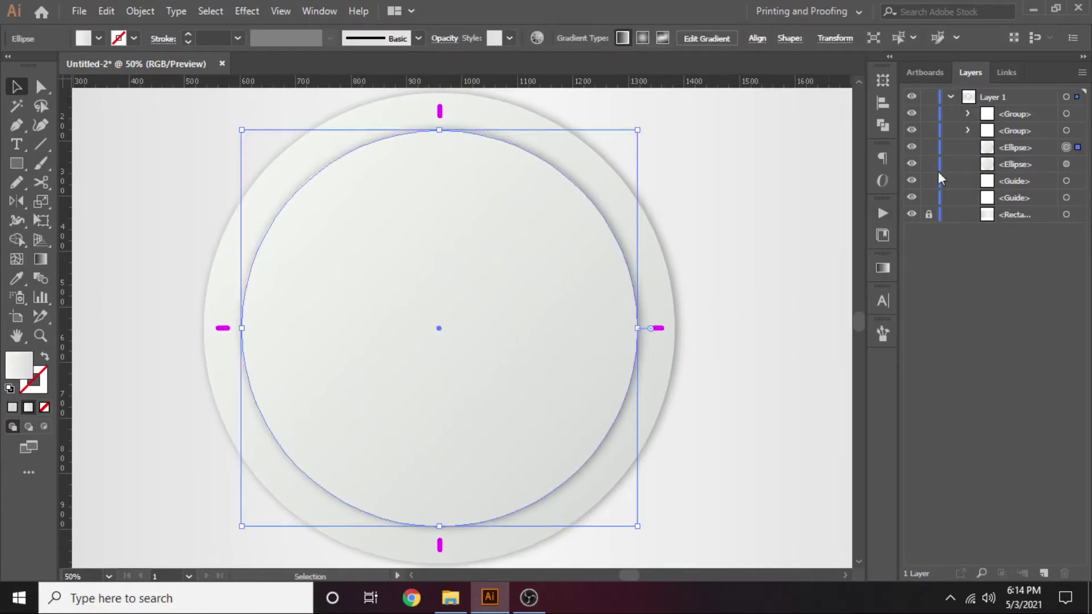
key("ctrl+c")
key("ctrl+f")
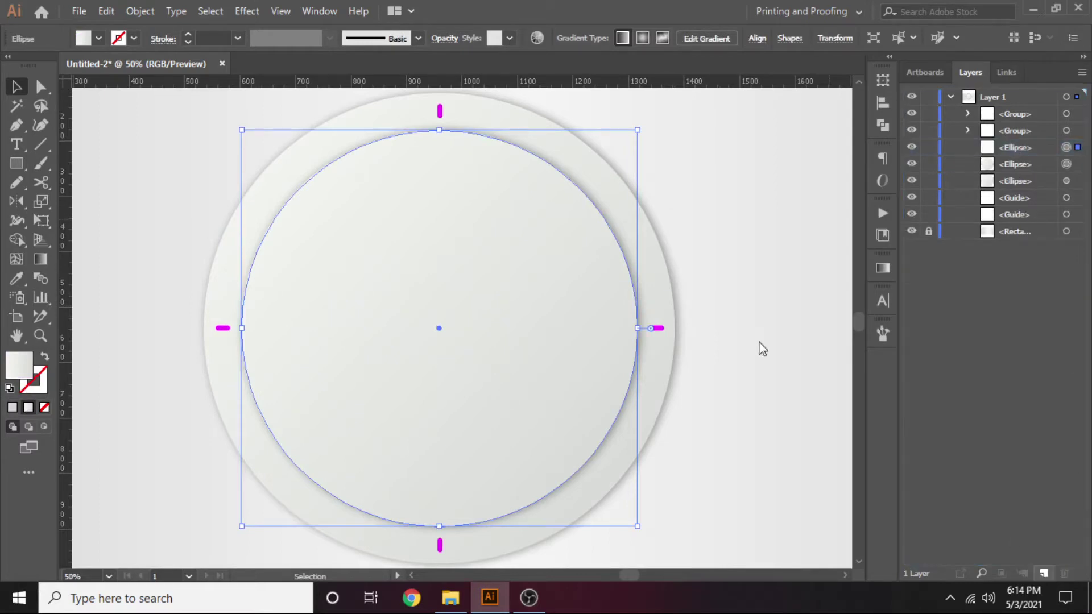
left_click_drag(638, 131, 620, 160)
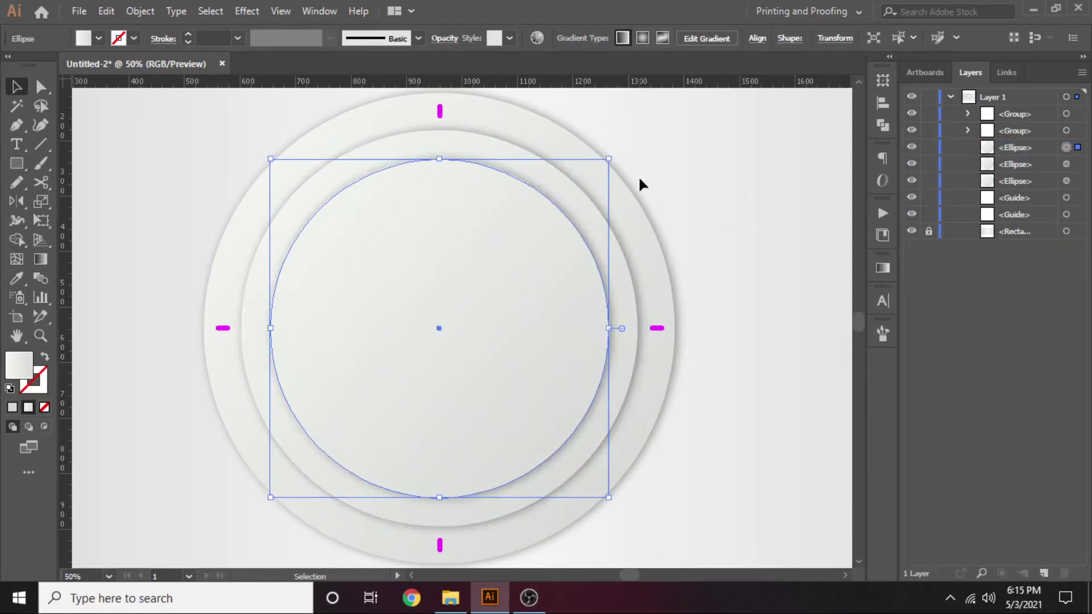
left_click_drag(614, 161, 607, 162)
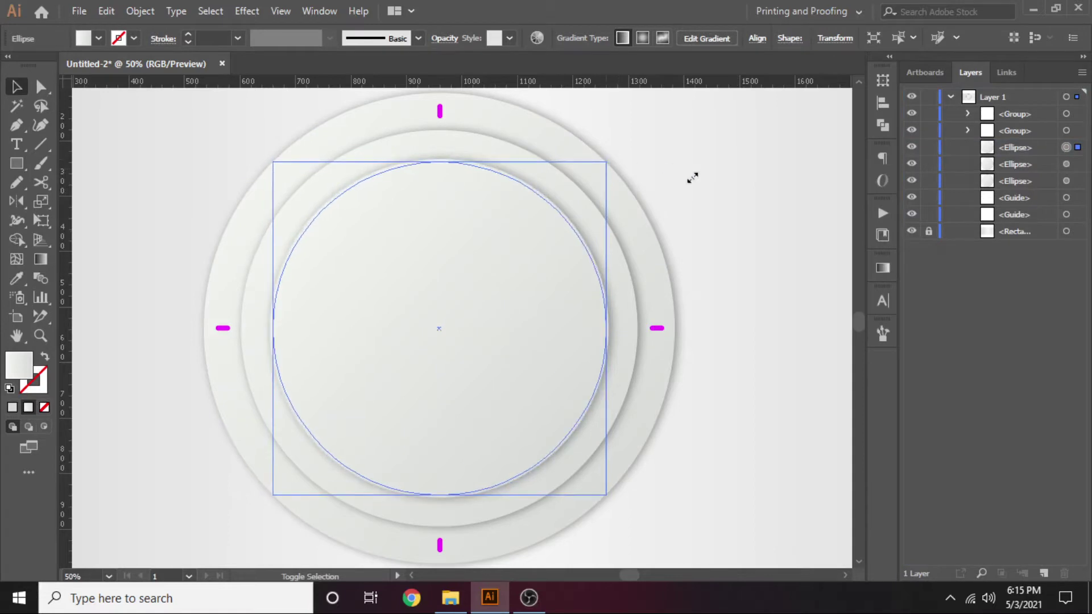
left_click(713, 177)
Draw a short vertical tick line with the Pen tool at the top of the middle ring.
scroll(721, 188, "up", 2)
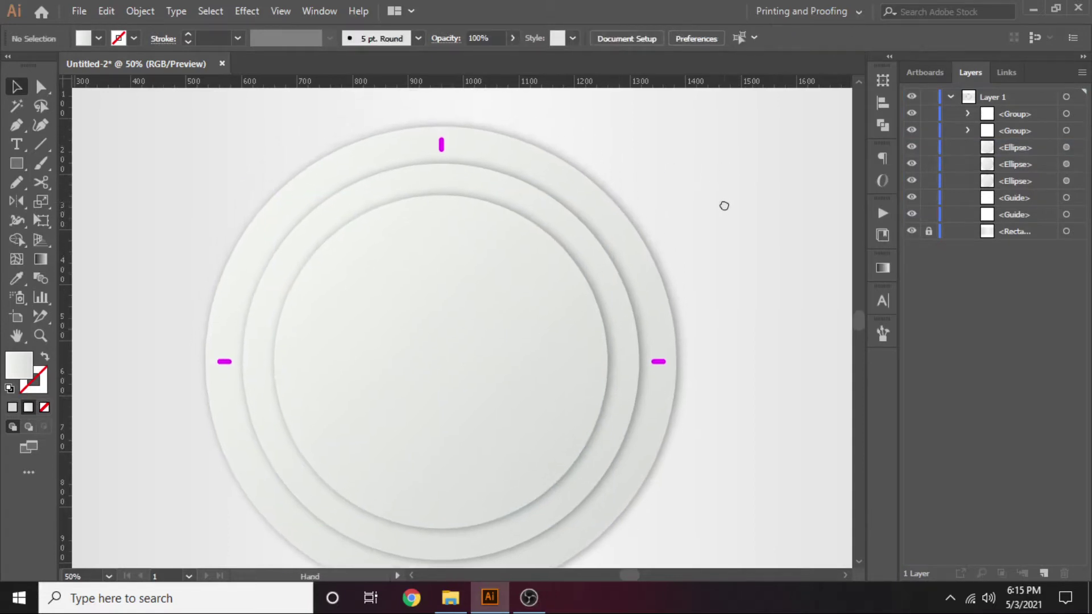
key("ctrl+plus")
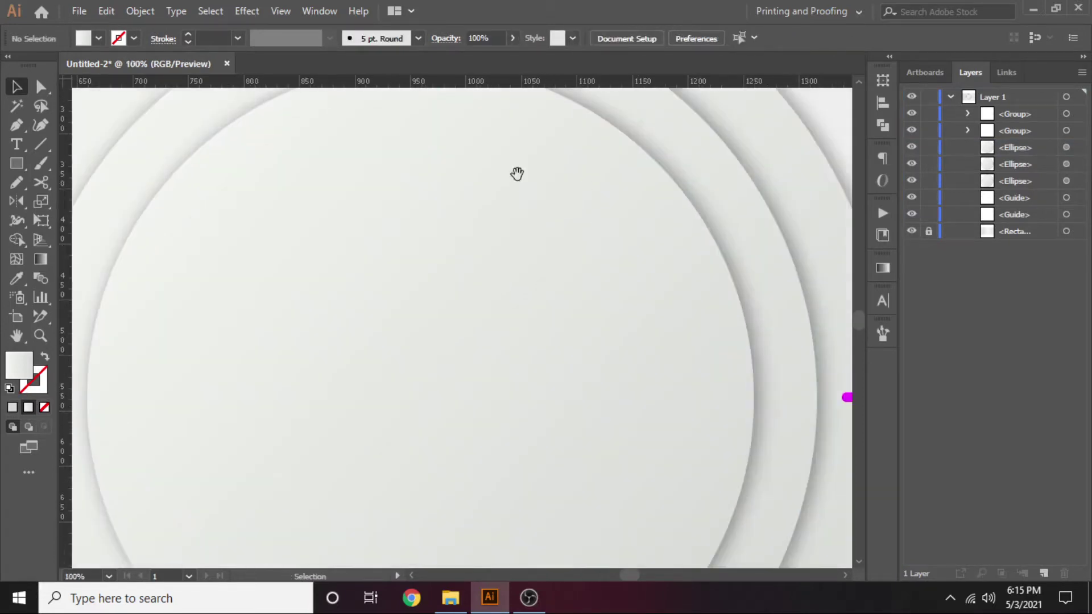
left_click_drag(514, 173, 538, 316)
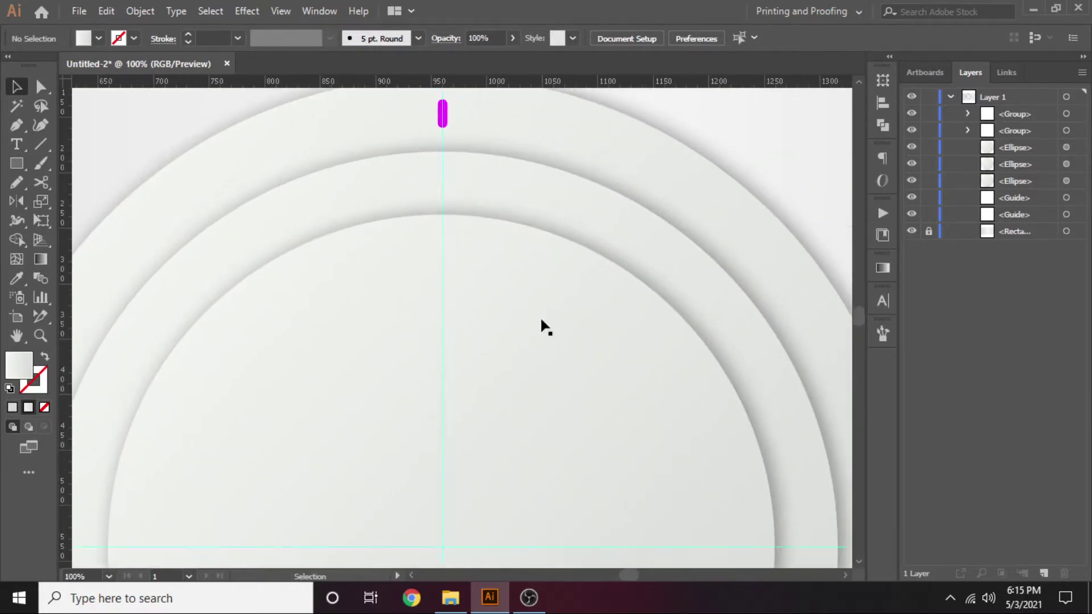
key("ctrl+minus")
left_click_drag(517, 305, 518, 215)
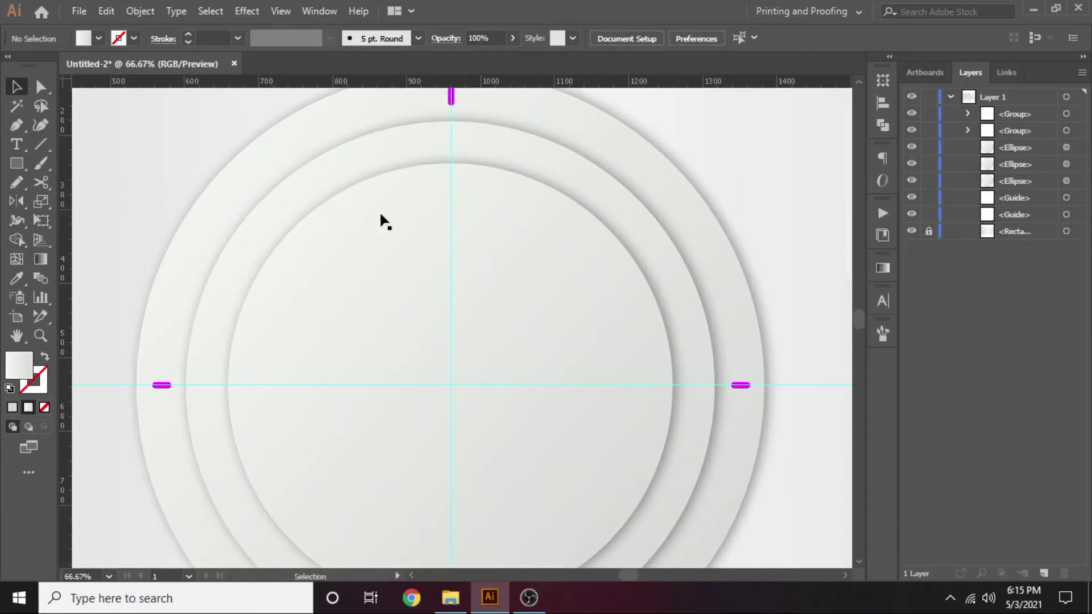
left_click(16, 125)
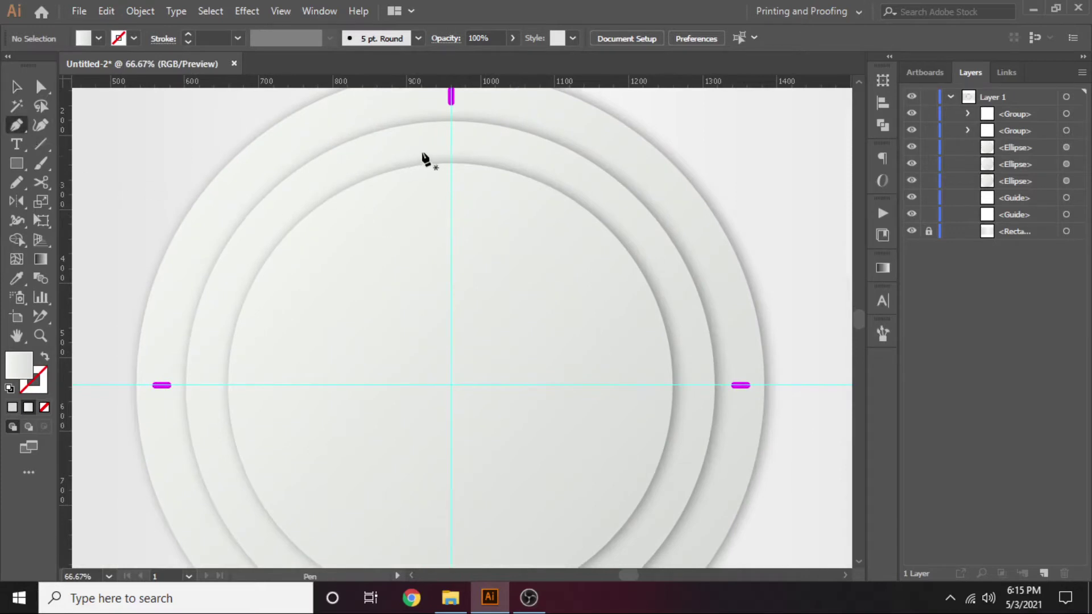
left_click(451, 133)
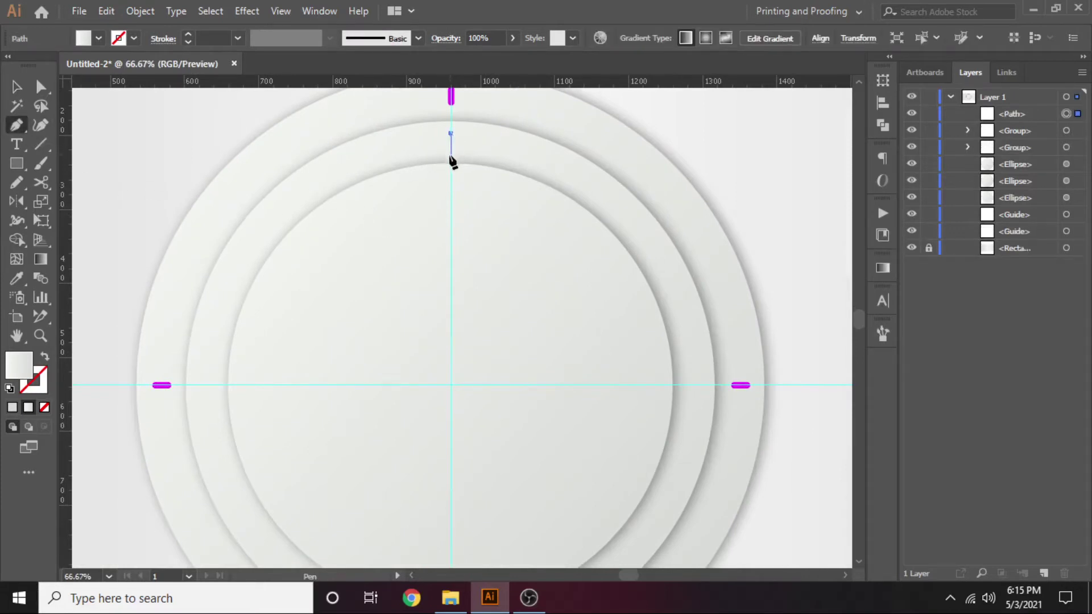
left_click(450, 154)
key("v")
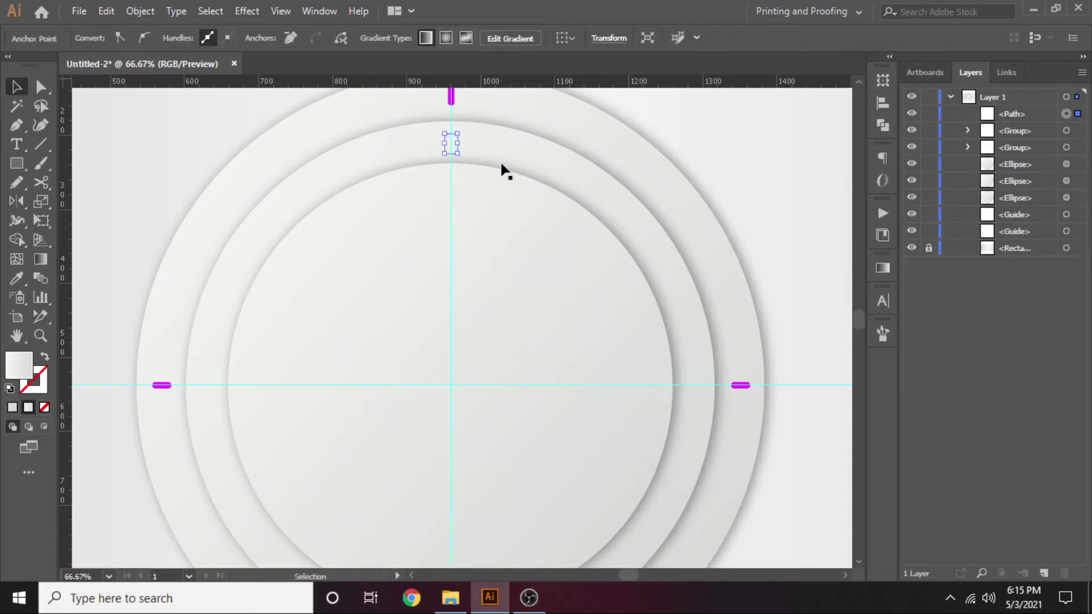
left_click(200, 175)
Give the tick line no fill and a dark gray #565656 stroke.
left_click(451, 153)
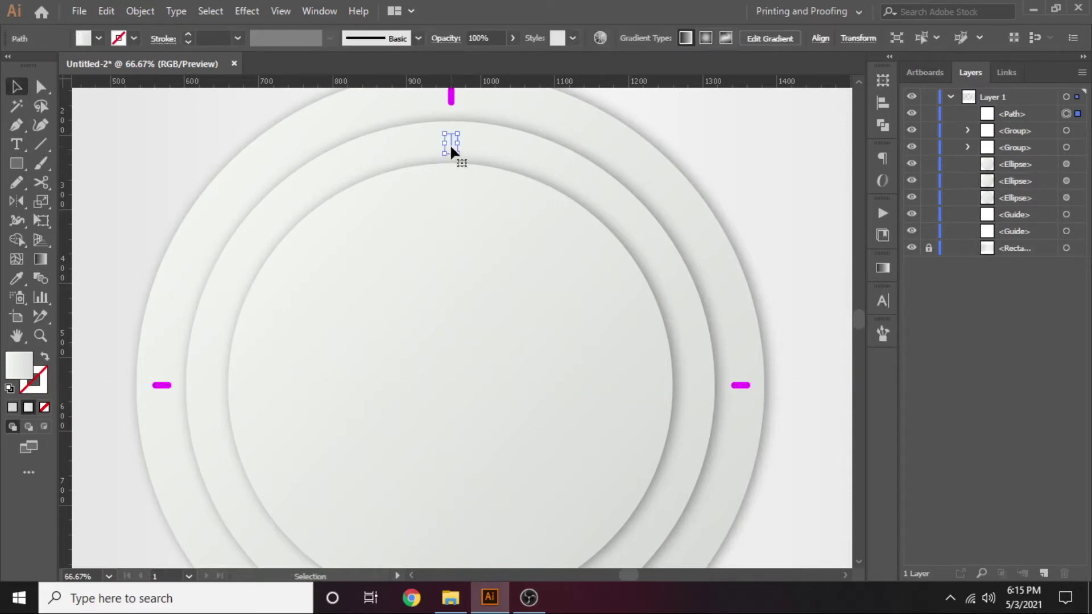
left_click(44, 407)
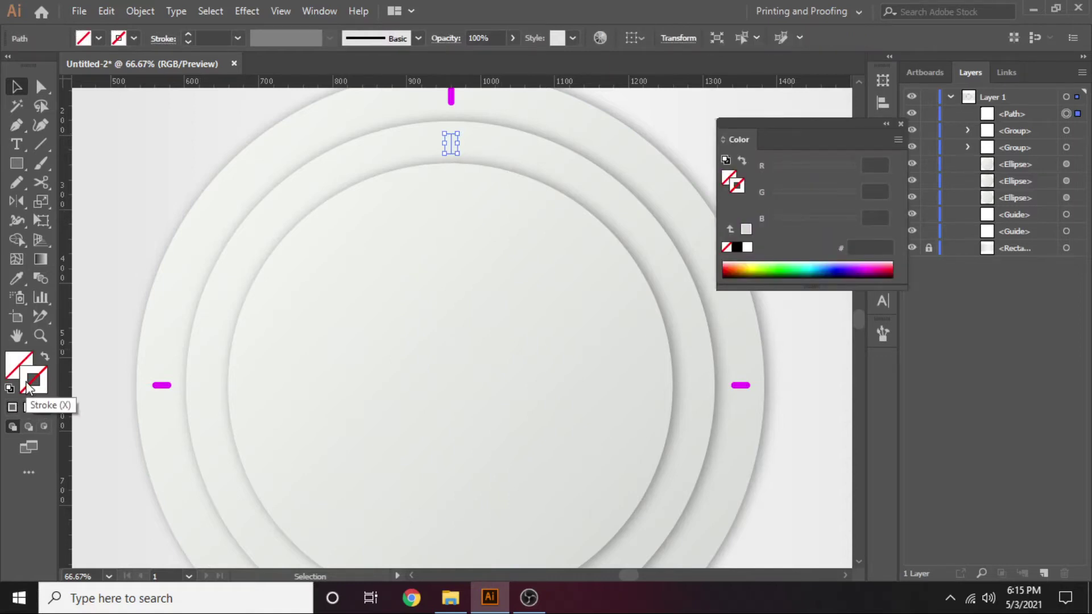
double_click(29, 386)
type("565656")
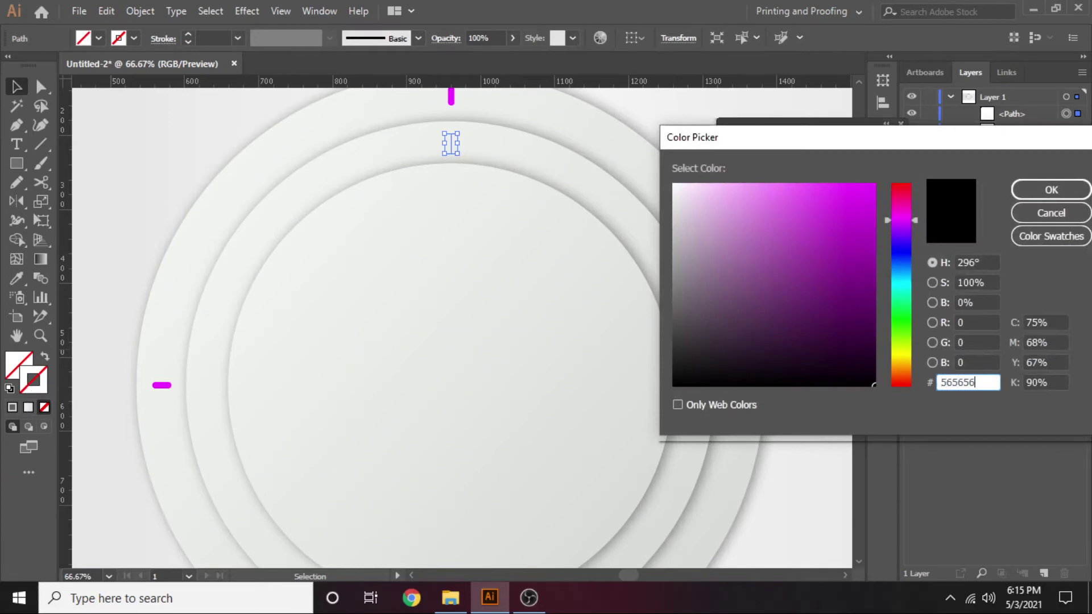
key("Return")
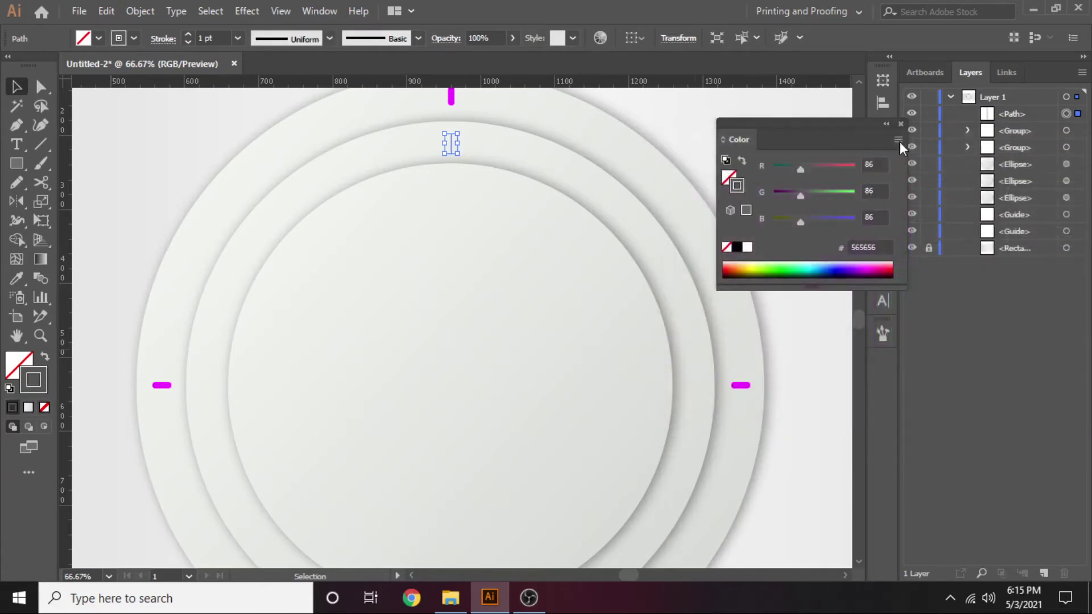
left_click(704, 127)
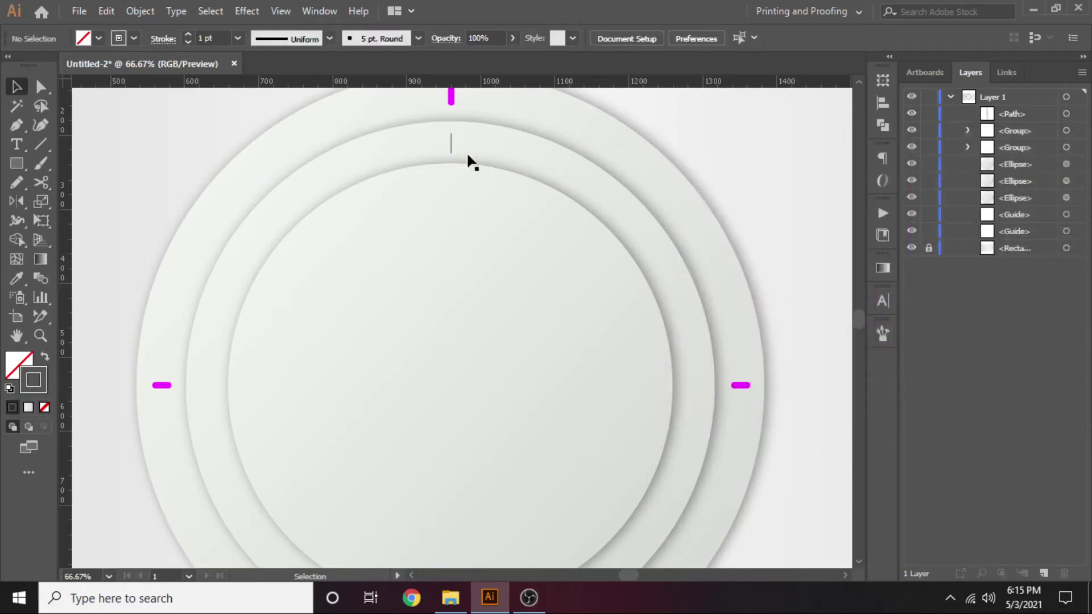
Apply a round brush stroke to the tick and thin its weight to 0.25 pt.
left_click(451, 147)
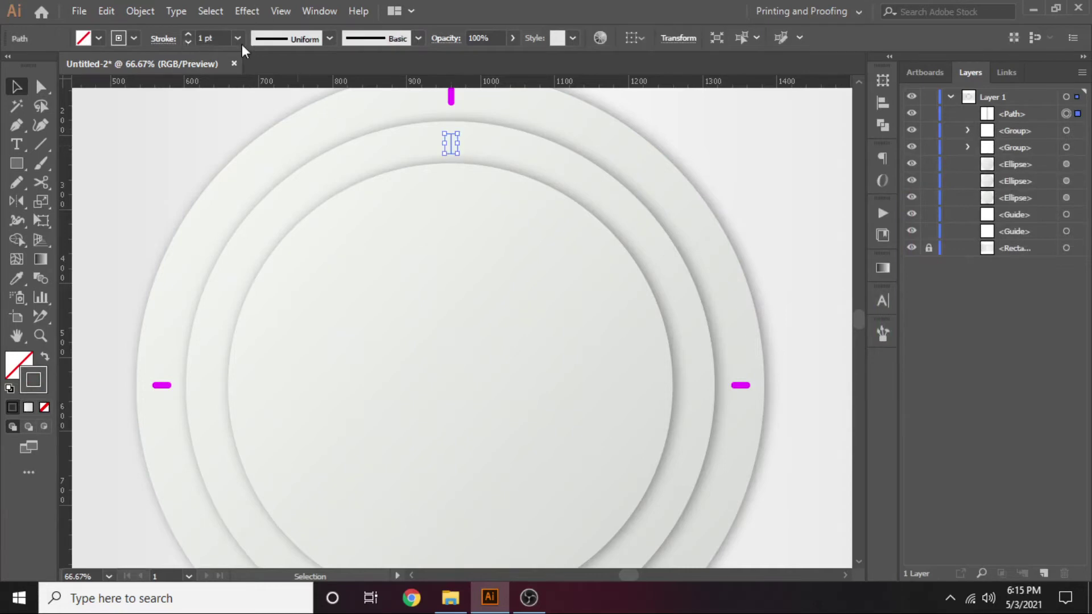
left_click(418, 38)
left_click(275, 73)
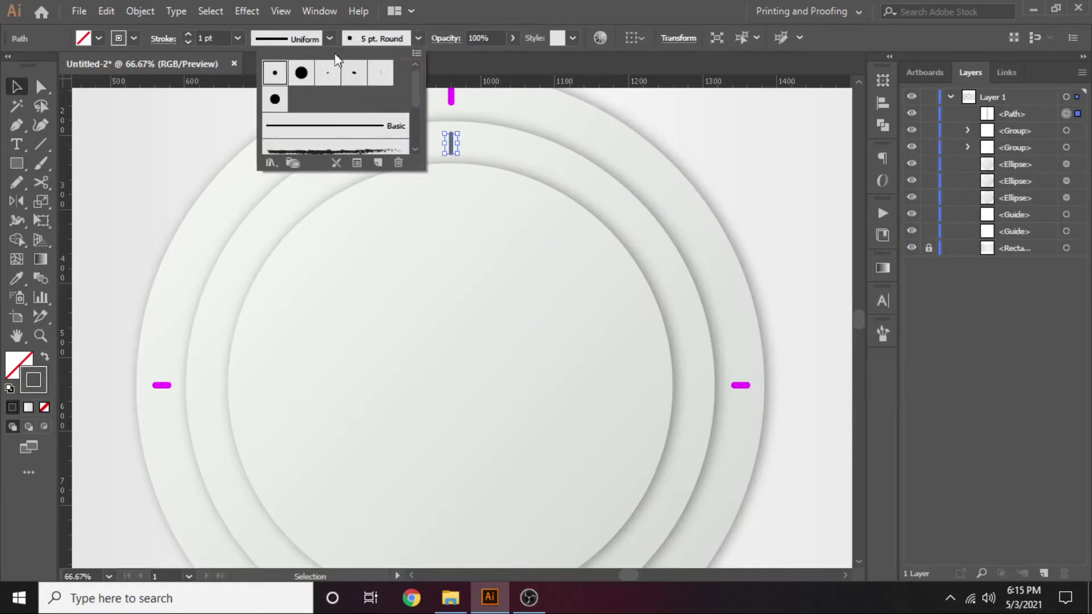
left_click(420, 38)
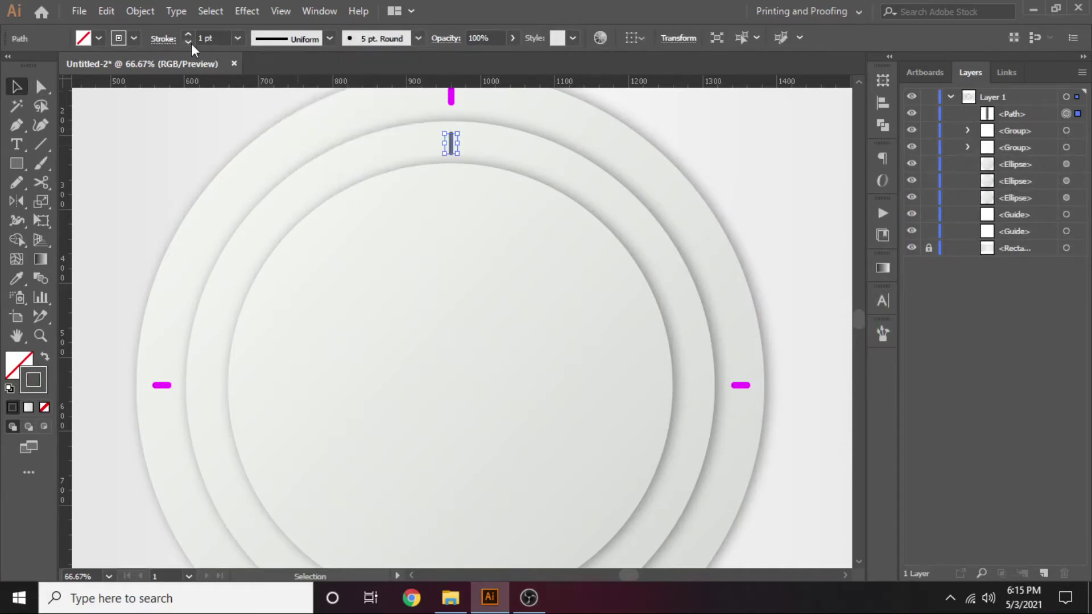
left_click(189, 42)
left_click(712, 160)
Reselect the tick and show the guides crossing the dial centre.
key("ctrl+minus")
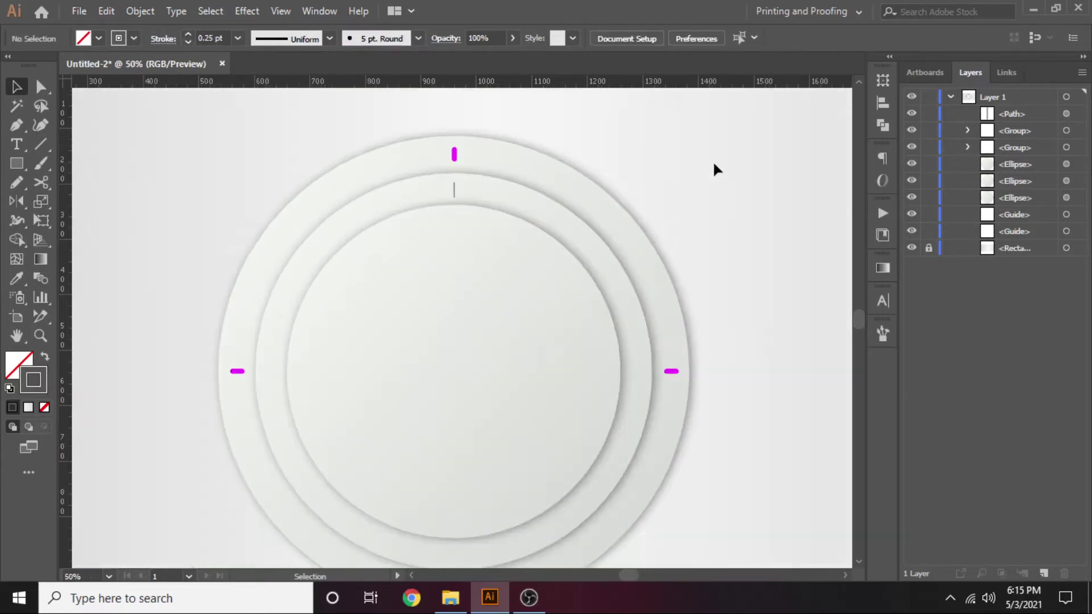
scroll(748, 273, "down", 2)
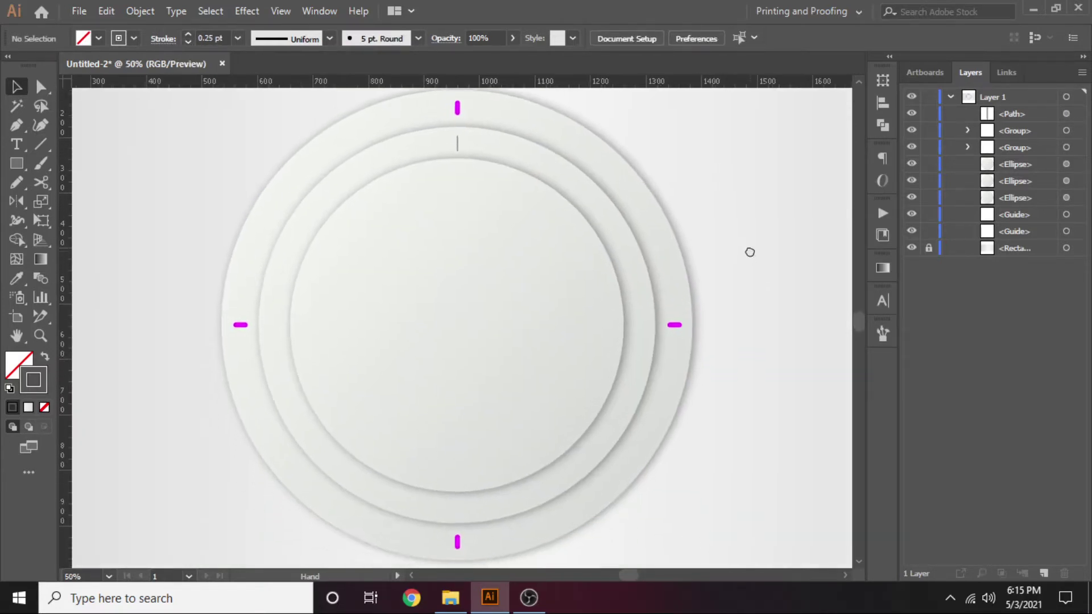
left_click(459, 146)
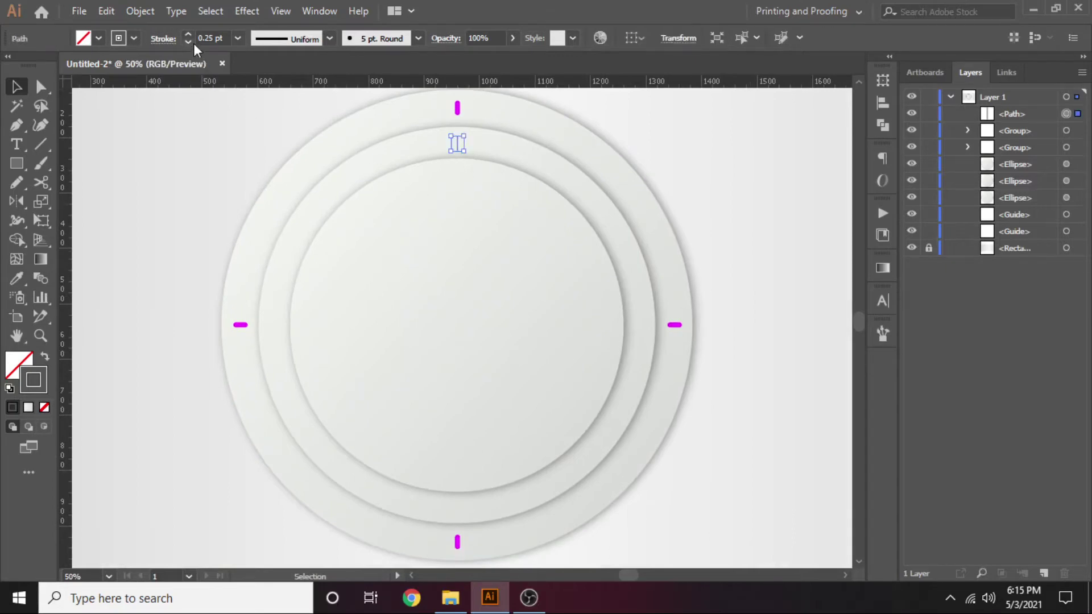
left_click(277, 155)
left_click(457, 146)
key("ctrl+semicolon")
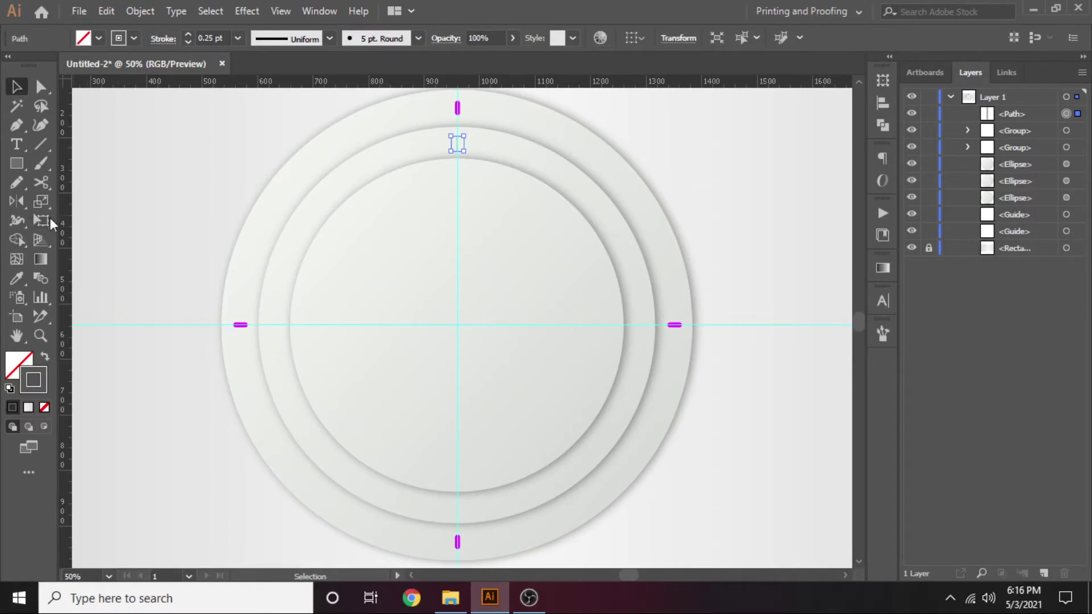
Set the Rotate tool's origin at the dial centre and make a 10° rotated copy of the tick.
left_click(19, 200)
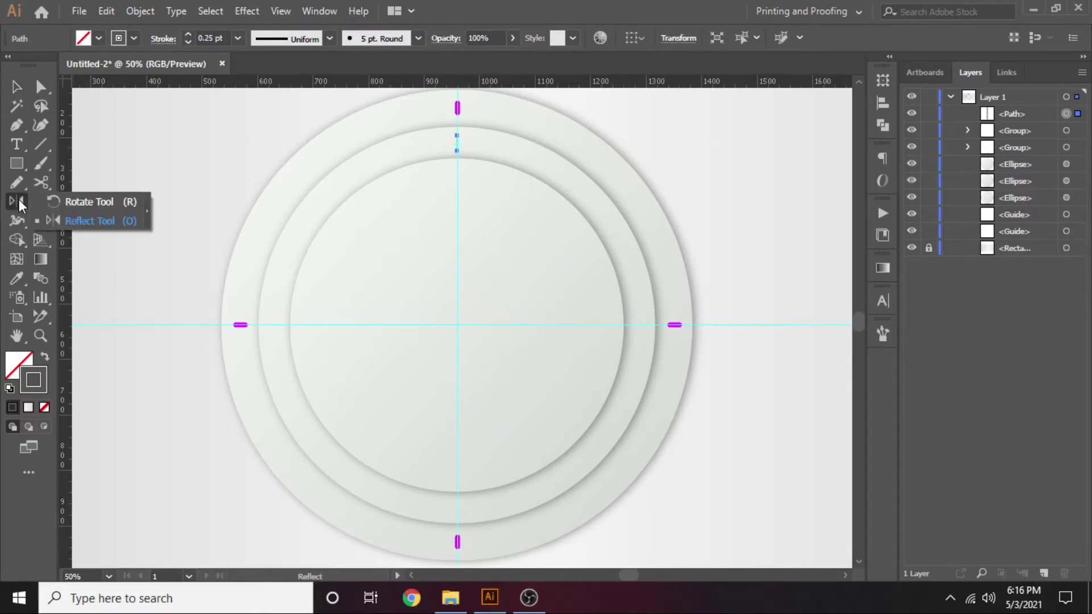
left_click(85, 205)
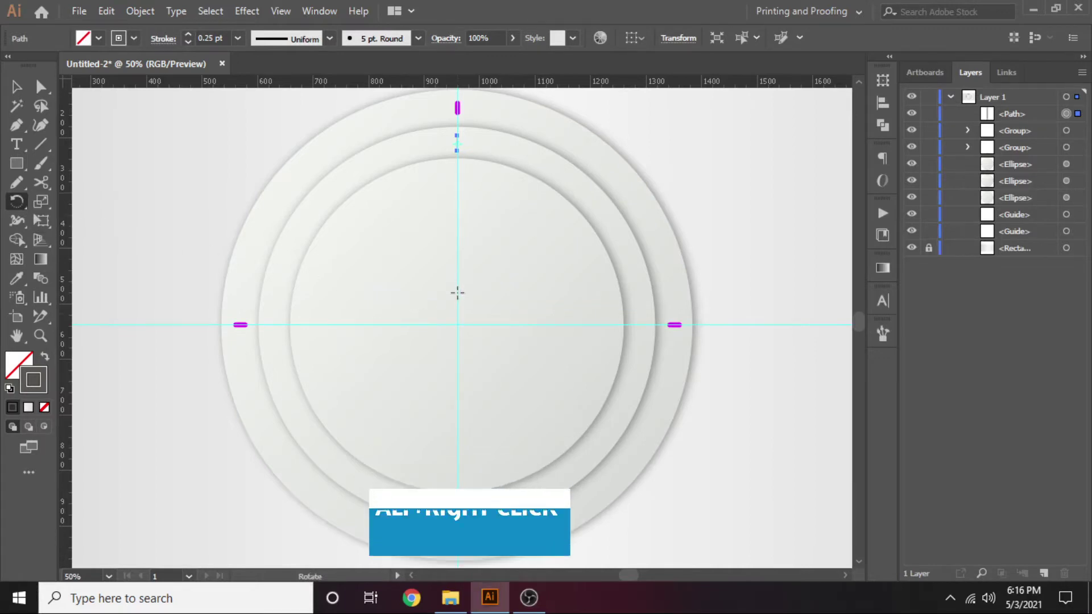
left_click(457, 325, "alt")
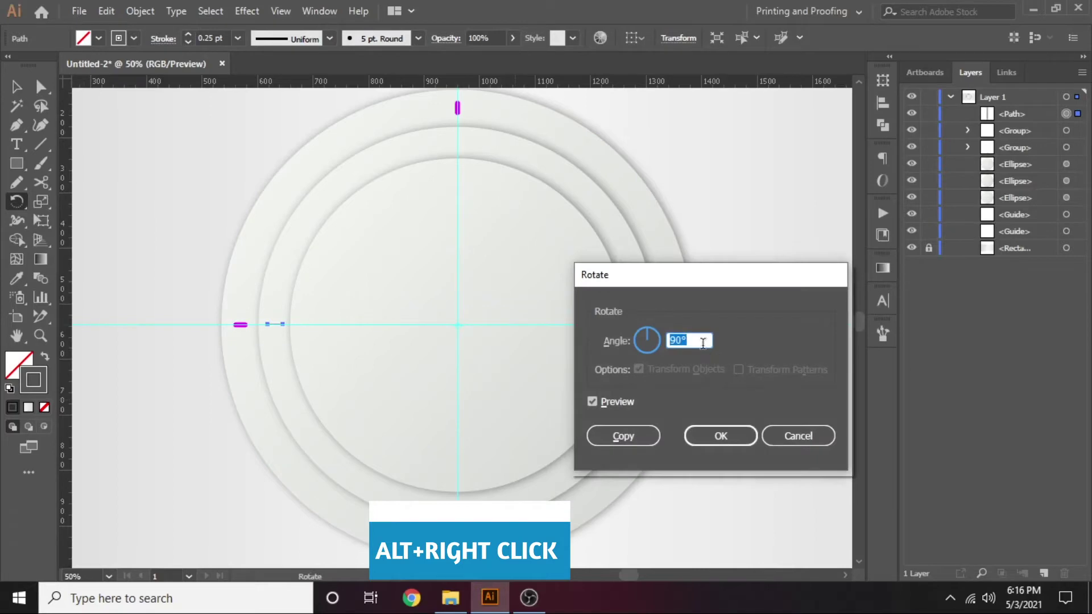
type("10")
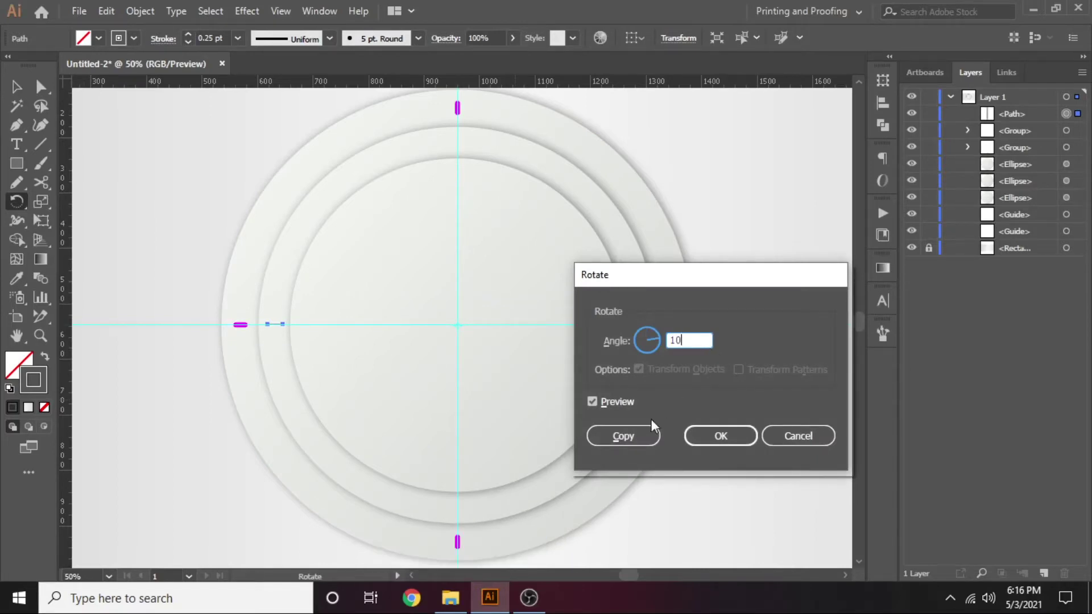
left_click(623, 435)
Repeat the rotated copy with Ctrl+D until ticks circle the ring, then hide guides.
key("ctrl+d")
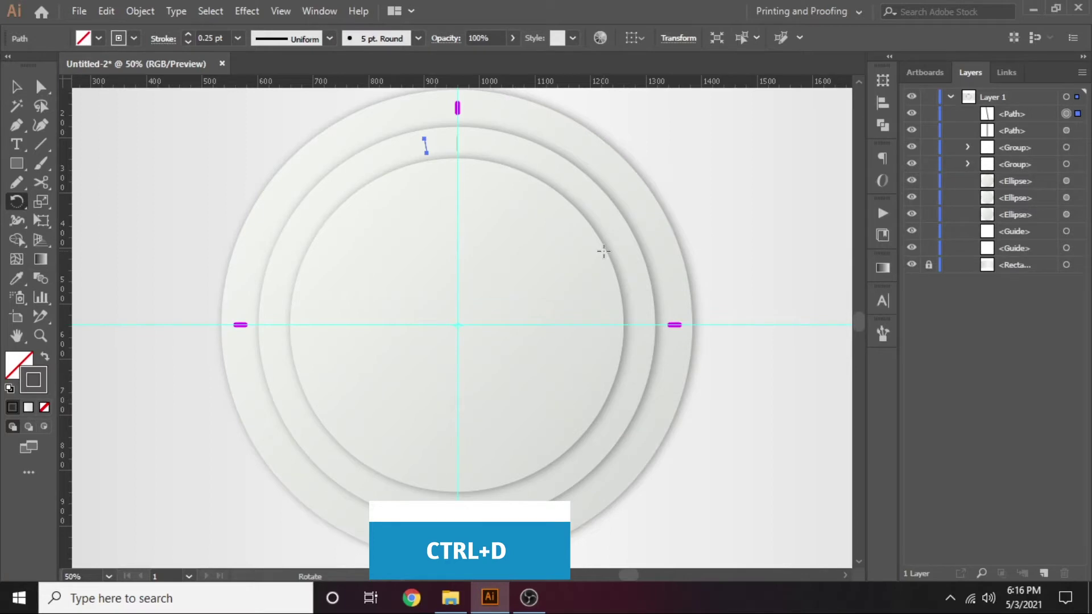
key("ctrl")
key("ctrl+d")
key("ctrl+d")
key("ctrl+d")
key("ctrl+d")
key("ctrl+d")
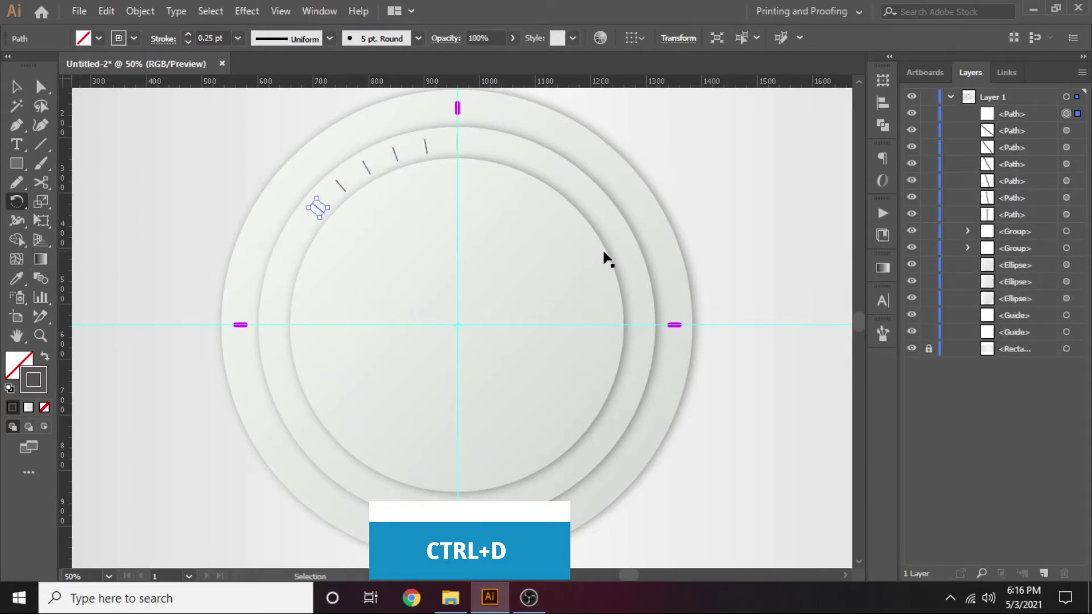
key("ctrl+d")
key("ctrl+d")
key("ctrl+d")
key("ctrl+d")
key("ctrl+d")
key("ctrl+d")
key("ctrl+d")
key("ctrl+d")
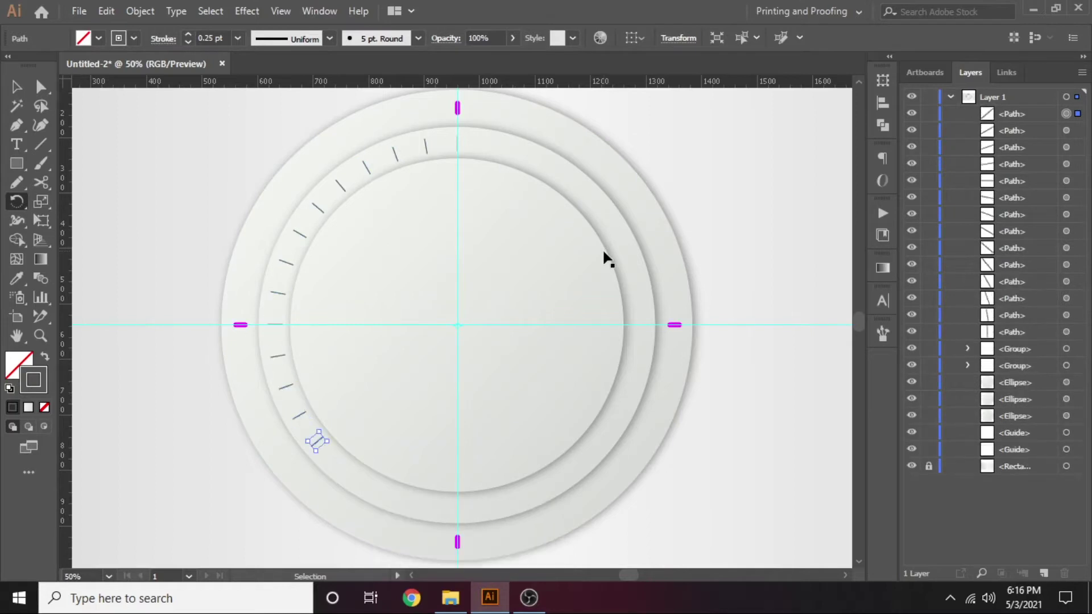
key("ctrl+d")
key("ctrl+d")
key("ctrl+d")
key("ctrl+d")
key("ctrl+d")
key("ctrl+d")
key("ctrl+d")
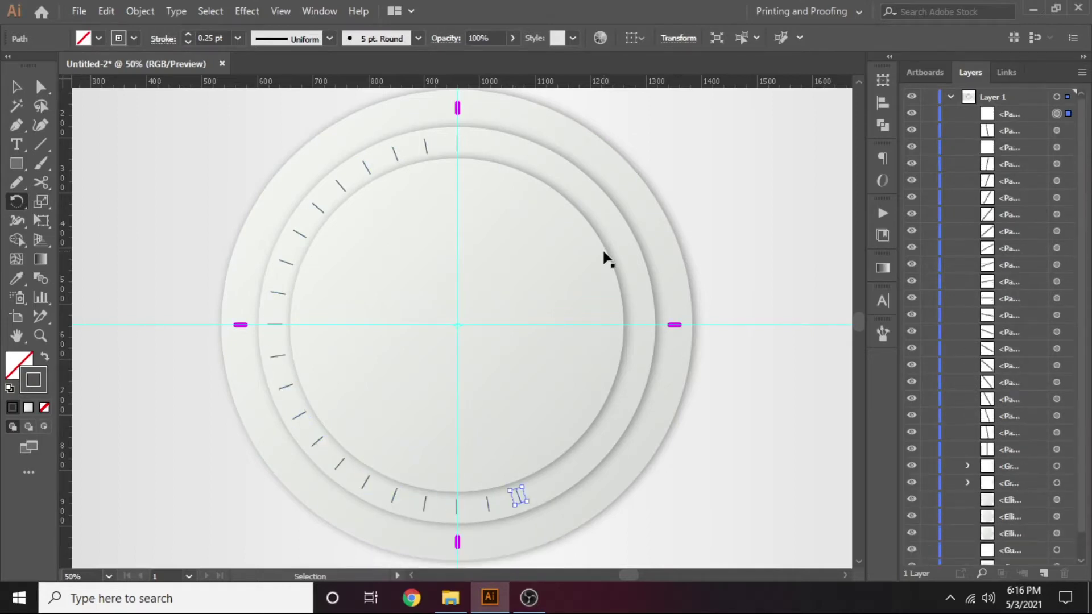
key("ctrl+d")
key("ctrl+d")
key("ctrl+d")
key("ctrl+d")
key("ctrl+d")
key("ctrl+d")
key("ctrl+d")
key("ctrl+d")
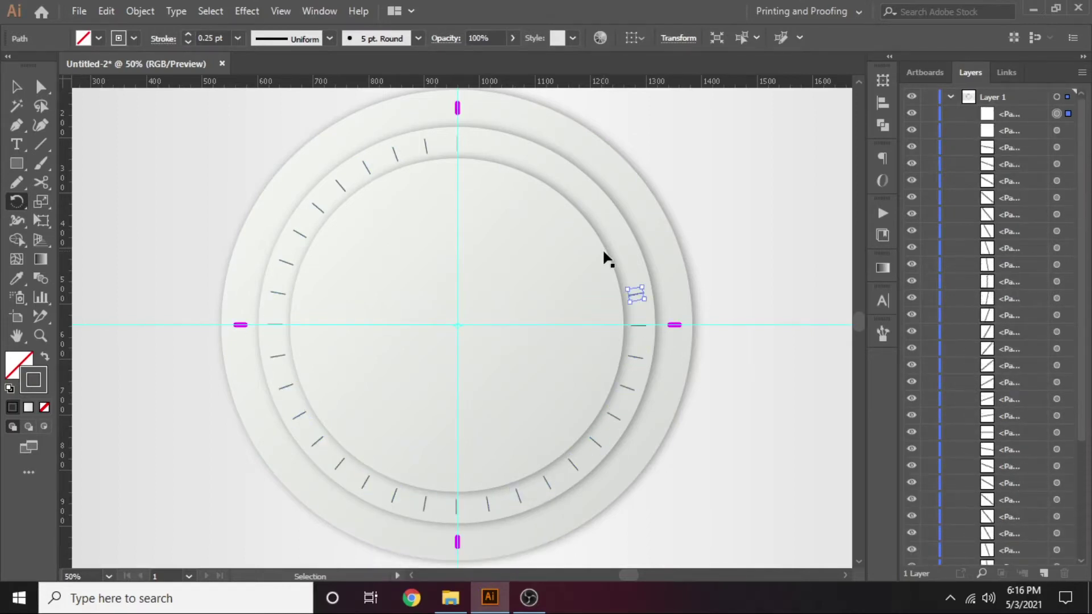
key("ctrl+d")
key("ctrl+d")
key("ctrl+d")
key("ctrl+d")
key("ctrl+d")
key("ctrl+d")
key("ctrl+d")
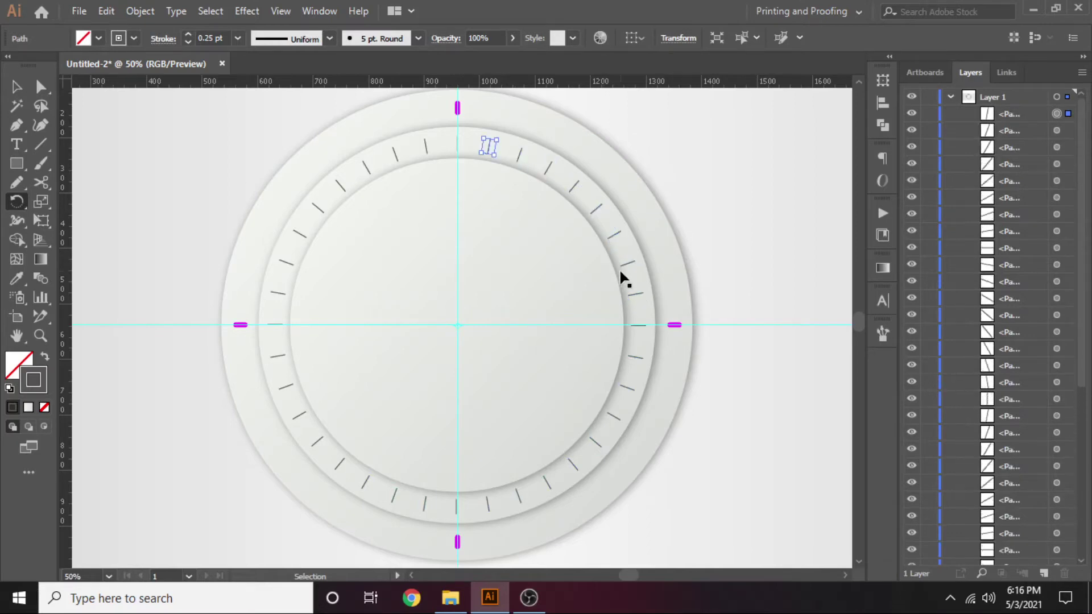
key("ctrl+d")
key("ctrl+d")
key("v")
key("ctrl+semicolon")
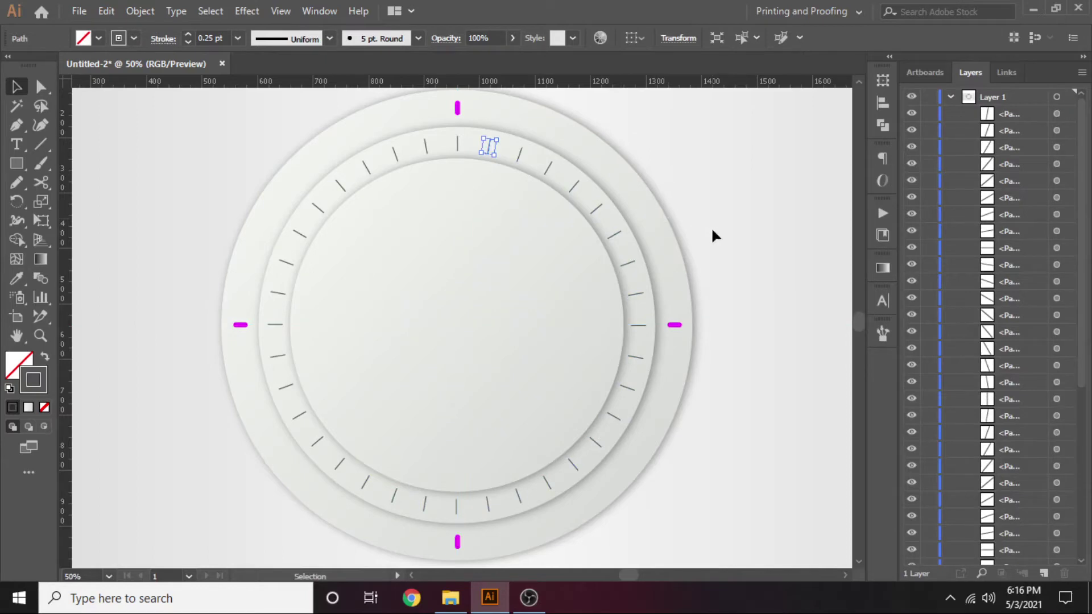
Select all four magenta markers and lock them along with the outer dial circle.
left_click(712, 231)
left_click_drag(723, 229, 699, 234)
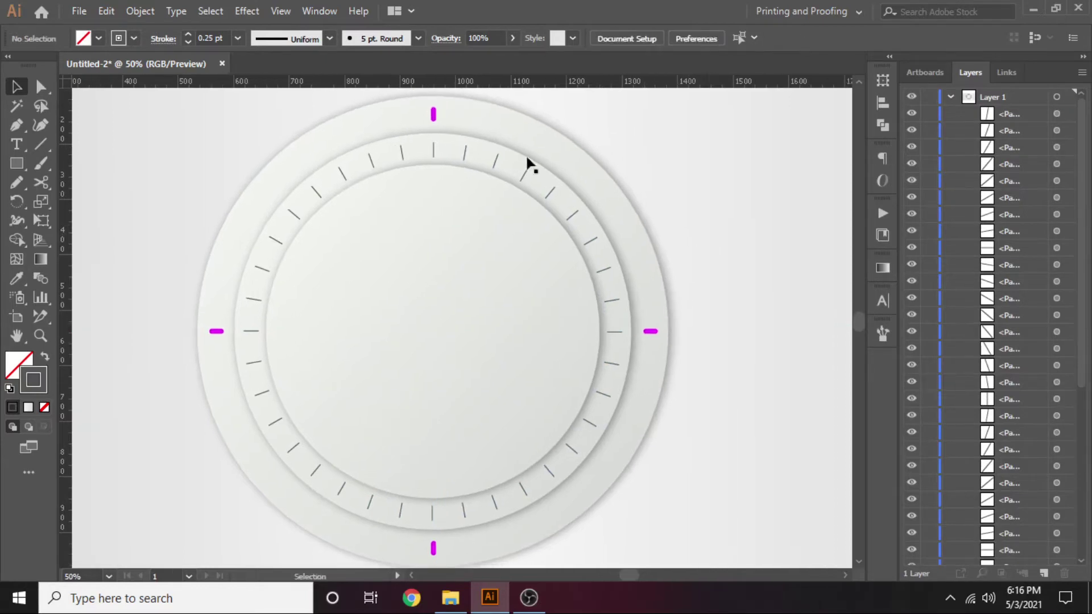
left_click(434, 115)
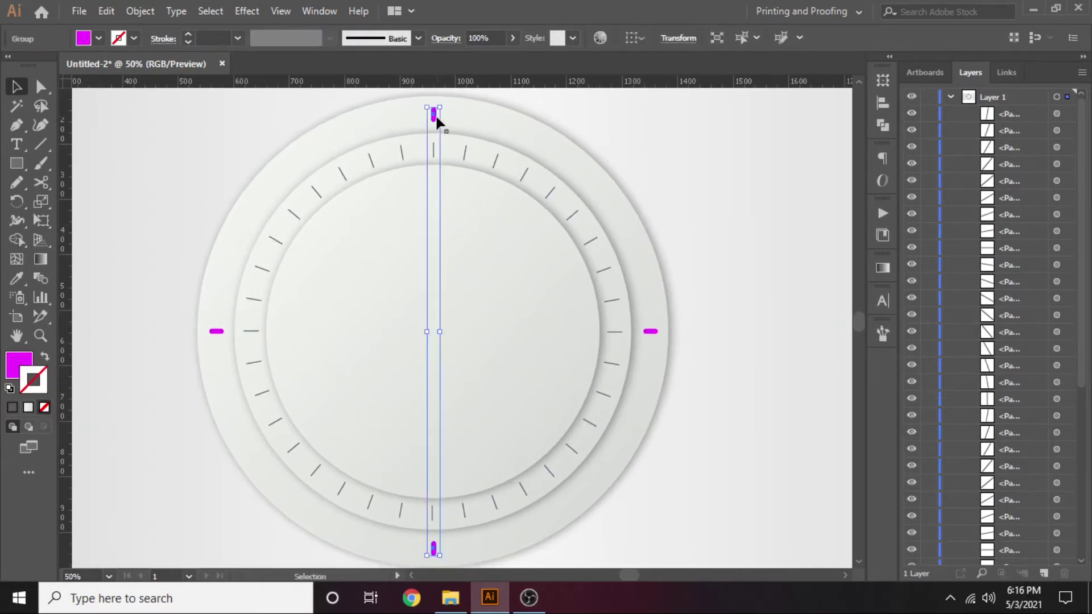
left_click(651, 331, "shift")
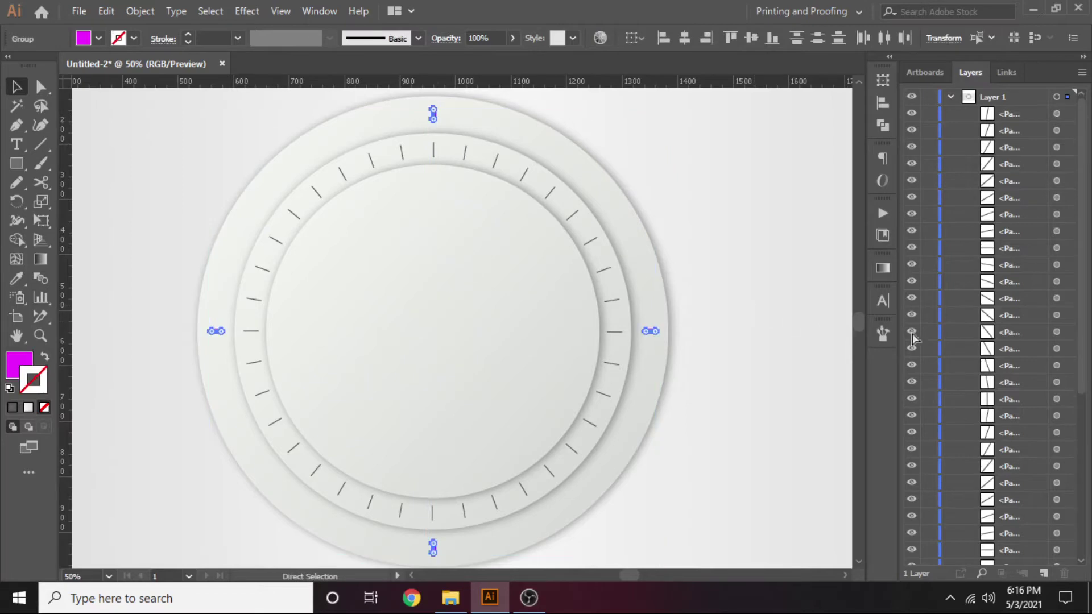
left_click_drag(1080, 373, 1080, 538)
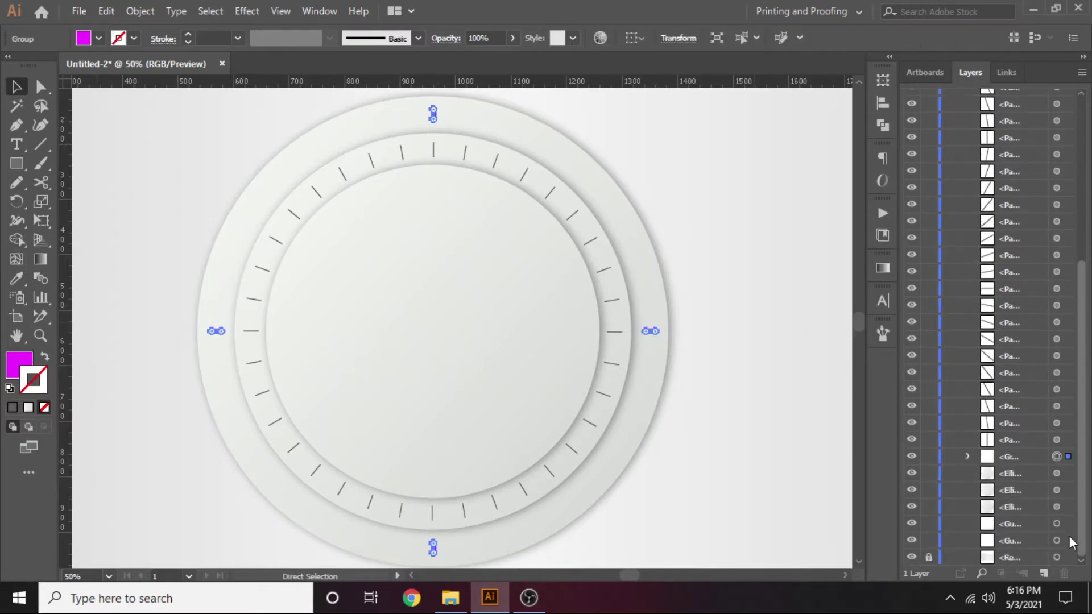
left_click(929, 457)
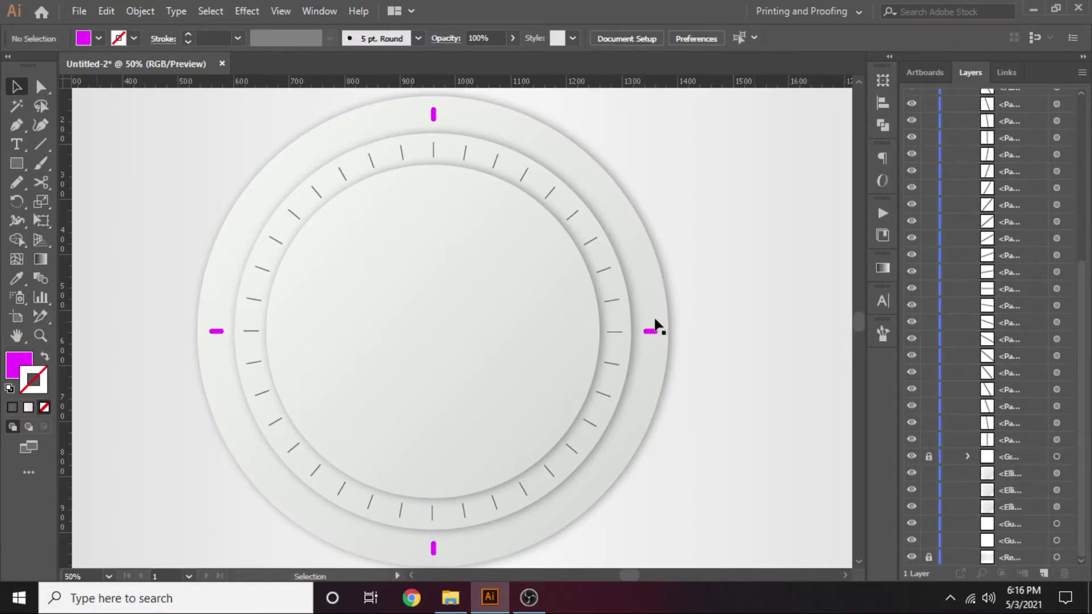
left_click(643, 302)
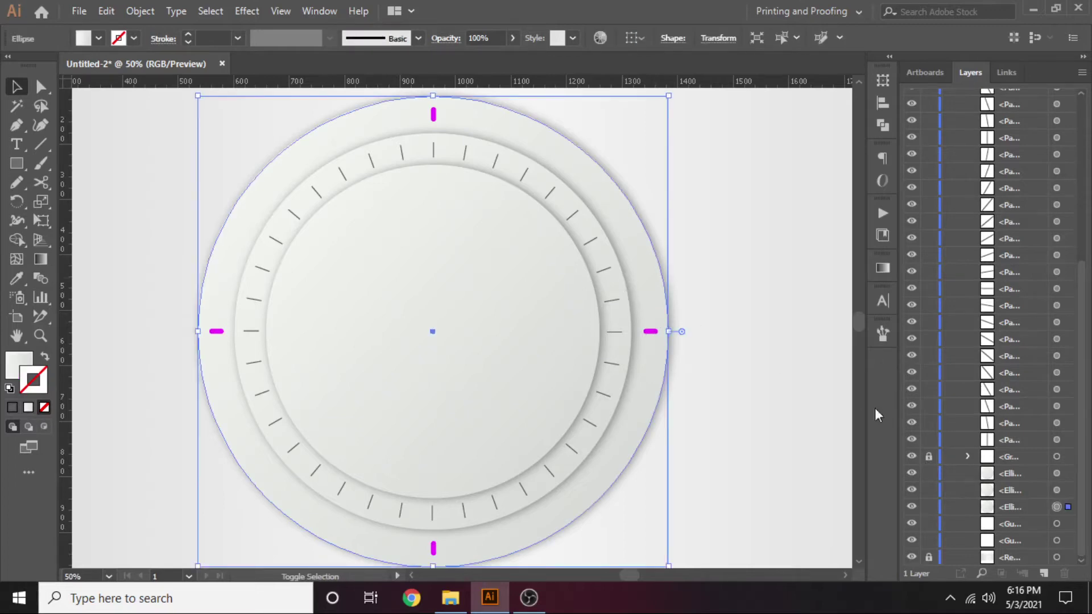
left_click(928, 507)
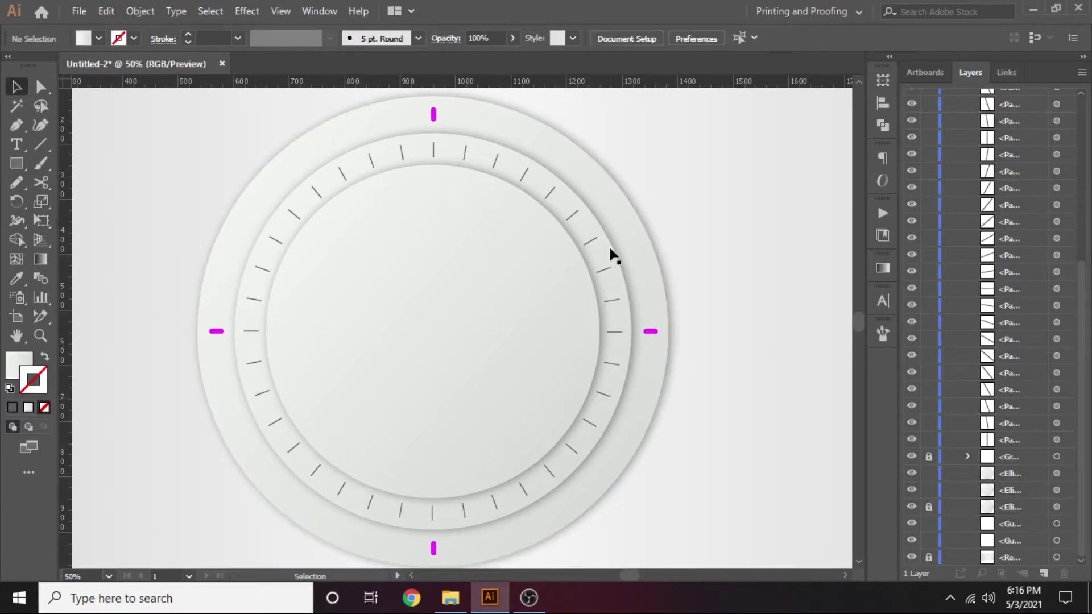
Enlarge the middle ring slightly, shrink the inner dial face, and lock both circles.
left_click(609, 252)
left_click_drag(631, 134, 634, 128)
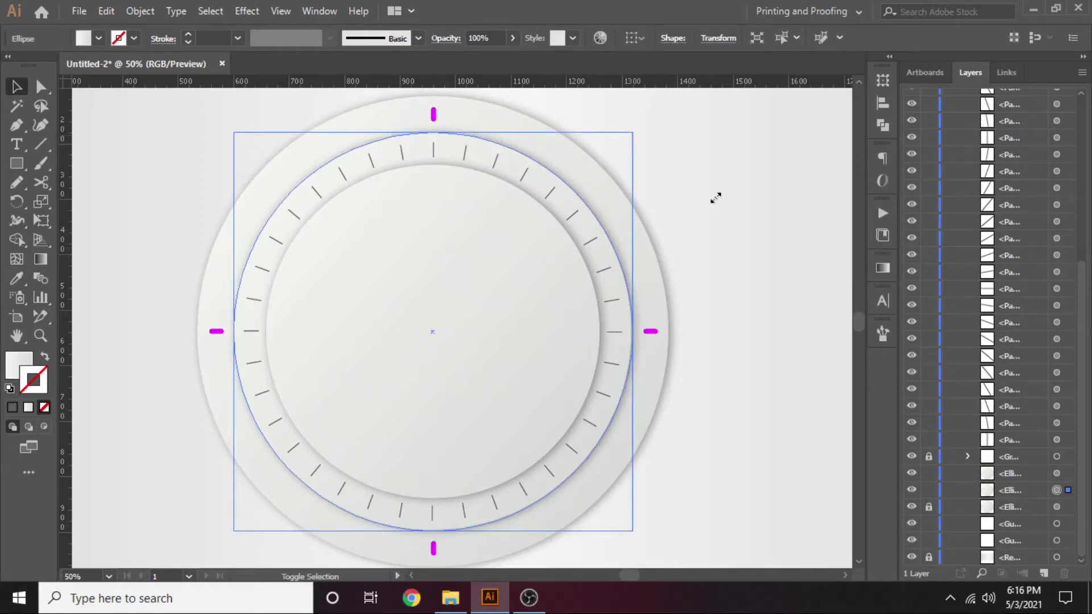
left_click(929, 490)
left_click(468, 313)
left_click_drag(598, 166, 596, 168)
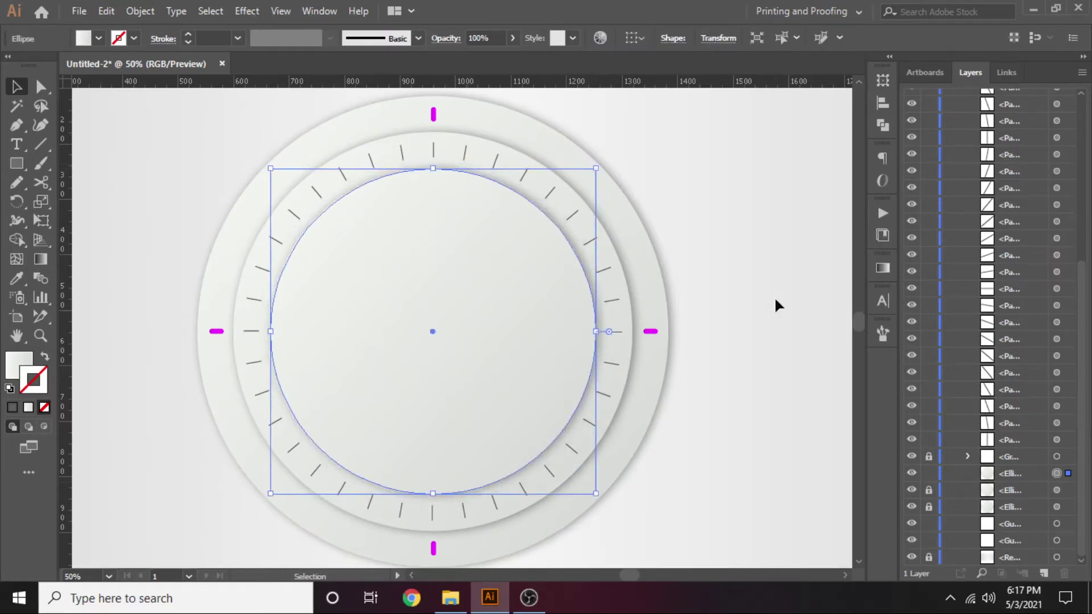
left_click(929, 473)
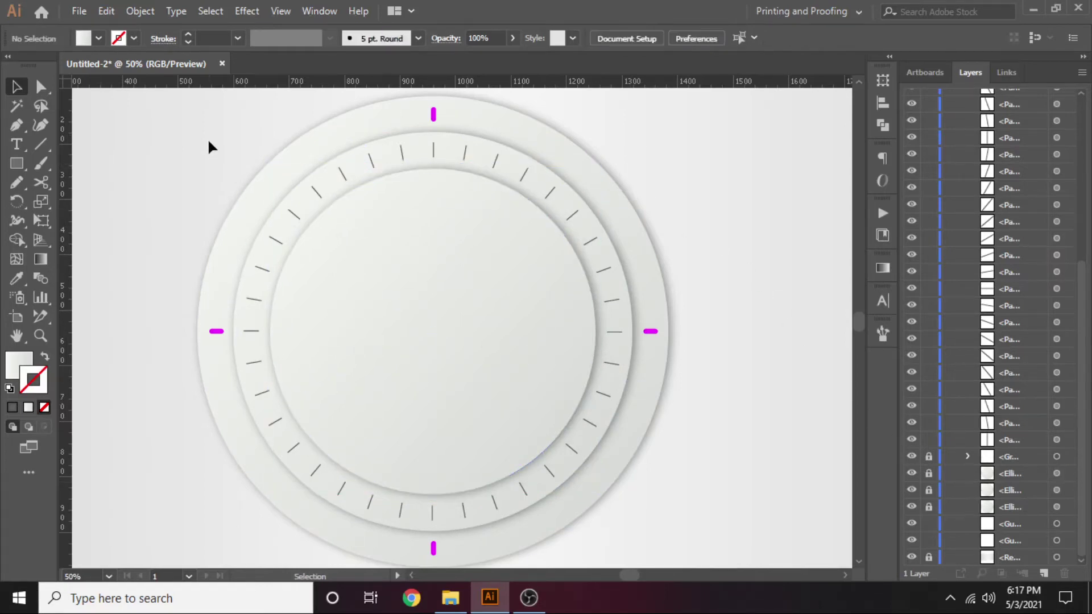
Group all the tick marks and scale the tick ring slightly smaller.
mouse_move(208, 147)
left_mouse_down()
mouse_move(631, 516)
mouse_move(684, 530)
left_mouse_up()
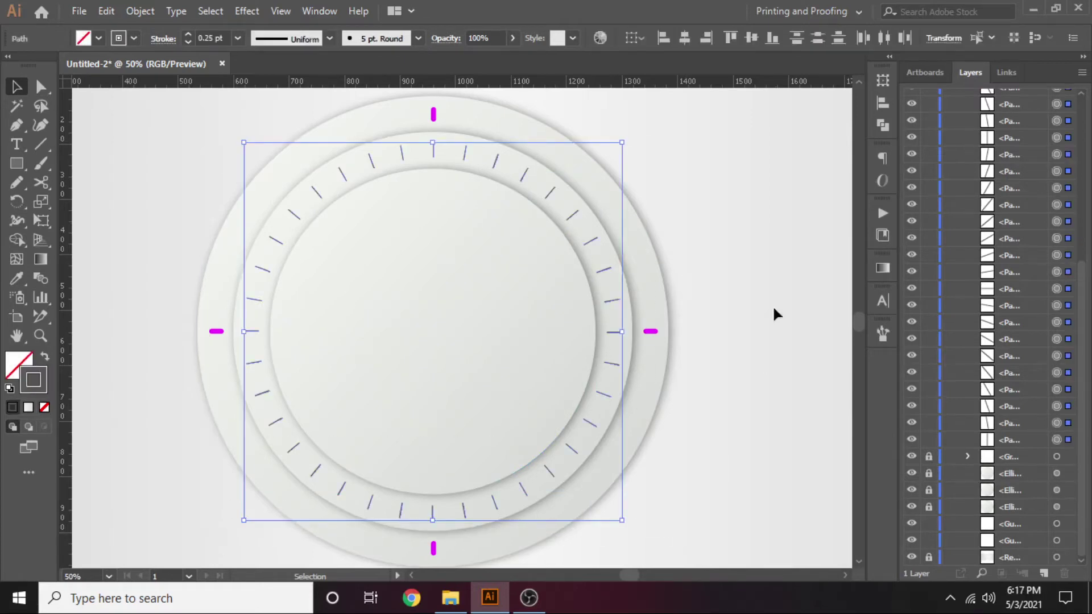
key("ctrl+g")
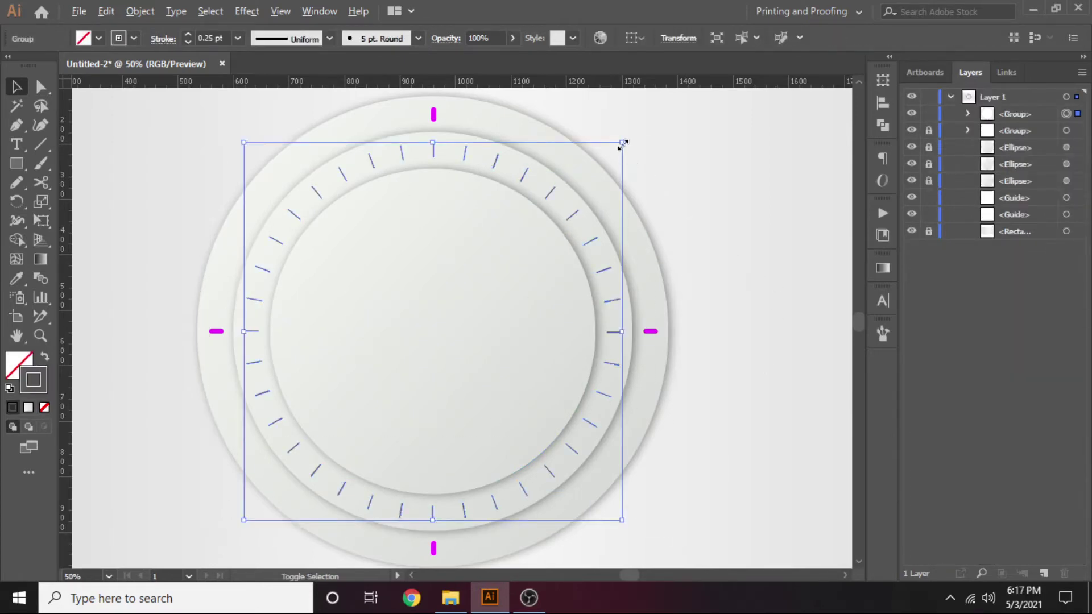
left_click_drag(622, 142, 705, 190)
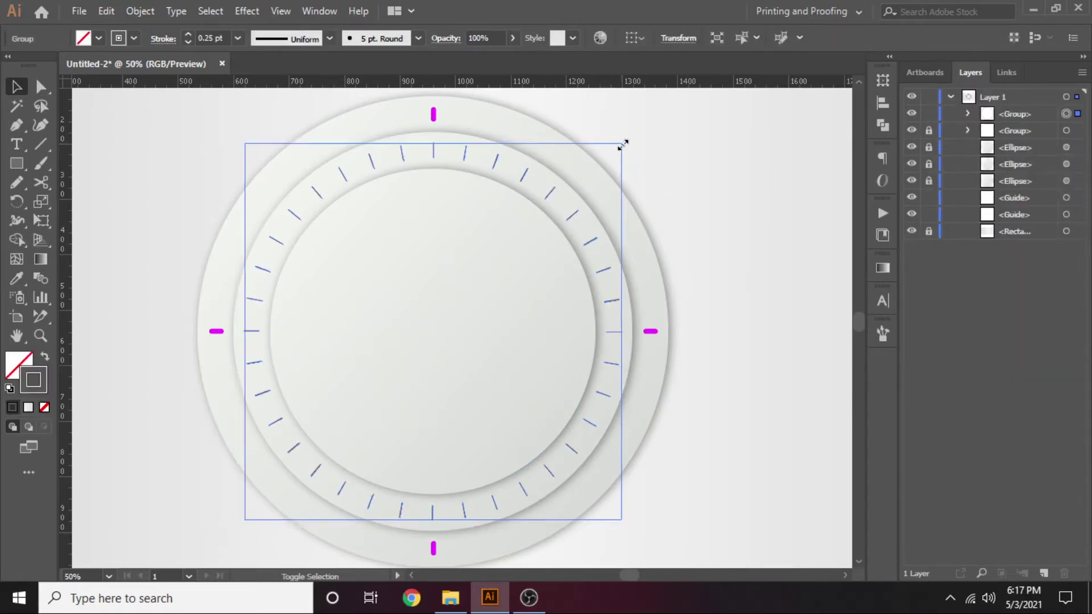
left_click(734, 195)
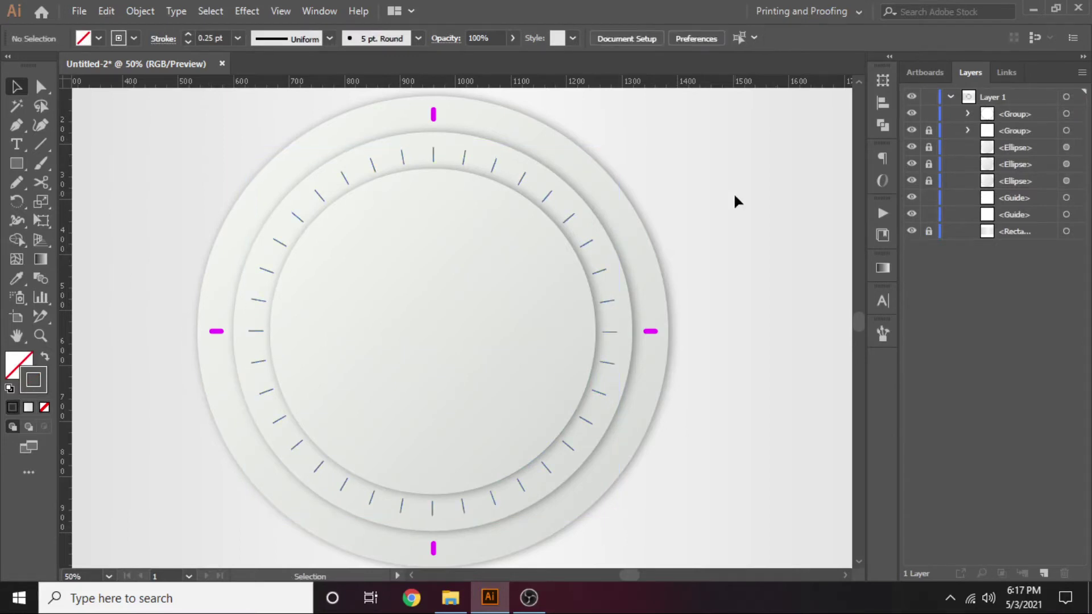
Unlock the layers and set the tick group's stroke weight to 0.2 pt.
left_click_drag(928, 180, 929, 136)
left_click(522, 182)
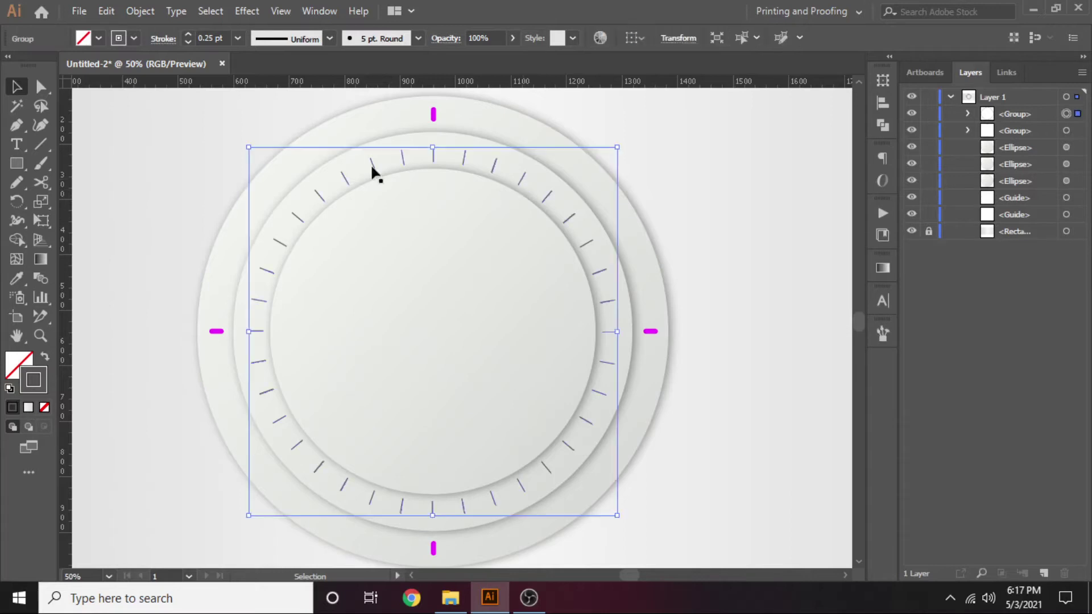
left_click(212, 38)
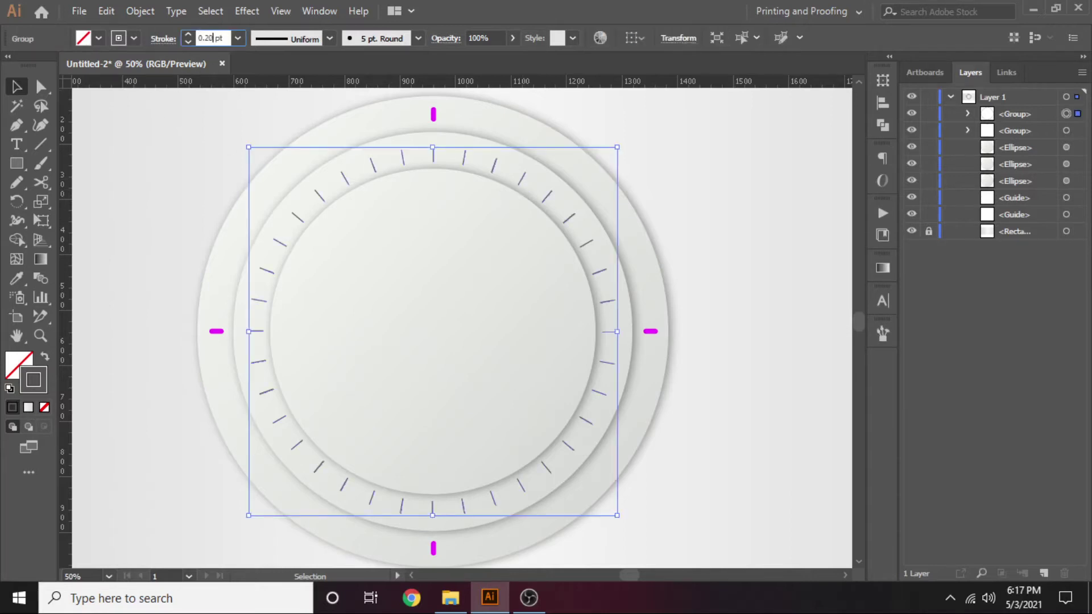
key("Return")
left_click(686, 203)
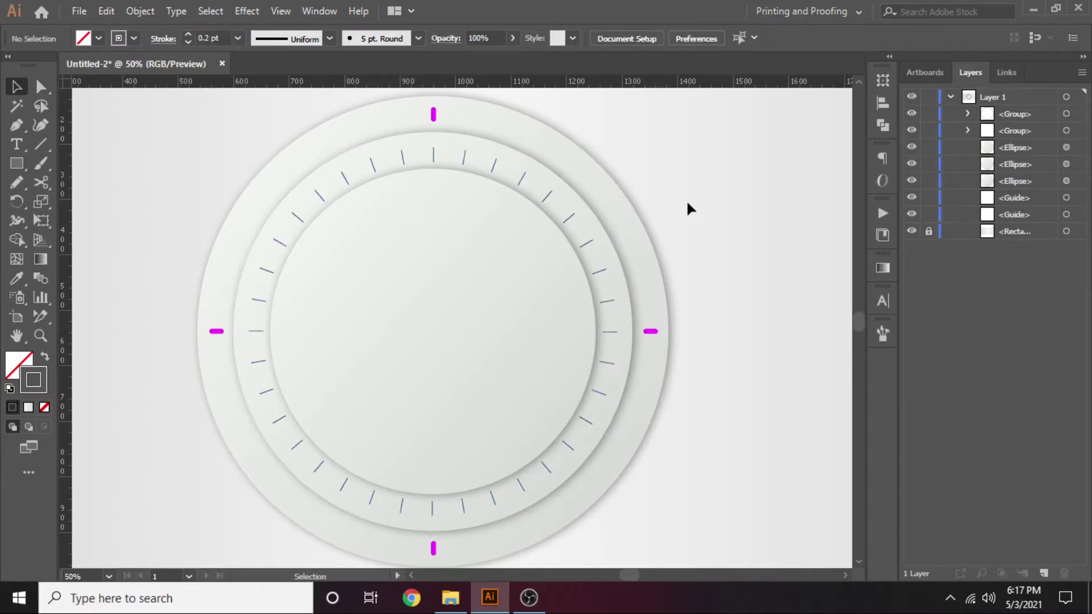
left_click_drag(682, 250, 709, 236)
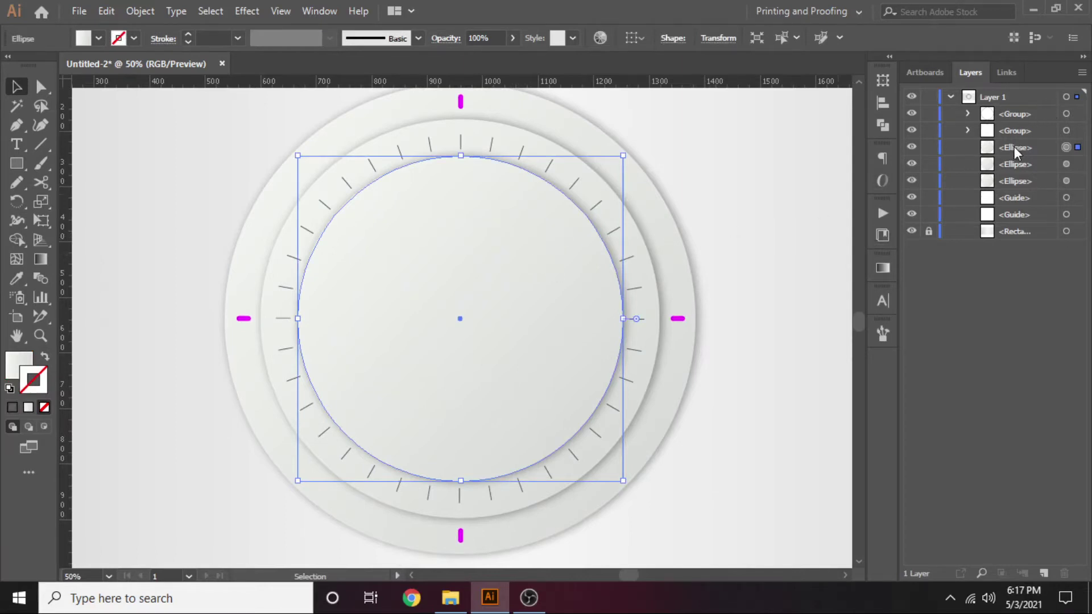
Duplicate the inner dial face layer and shrink the copy to a centre knob about 160 px wide.
left_click_drag(1013, 145, 1044, 573)
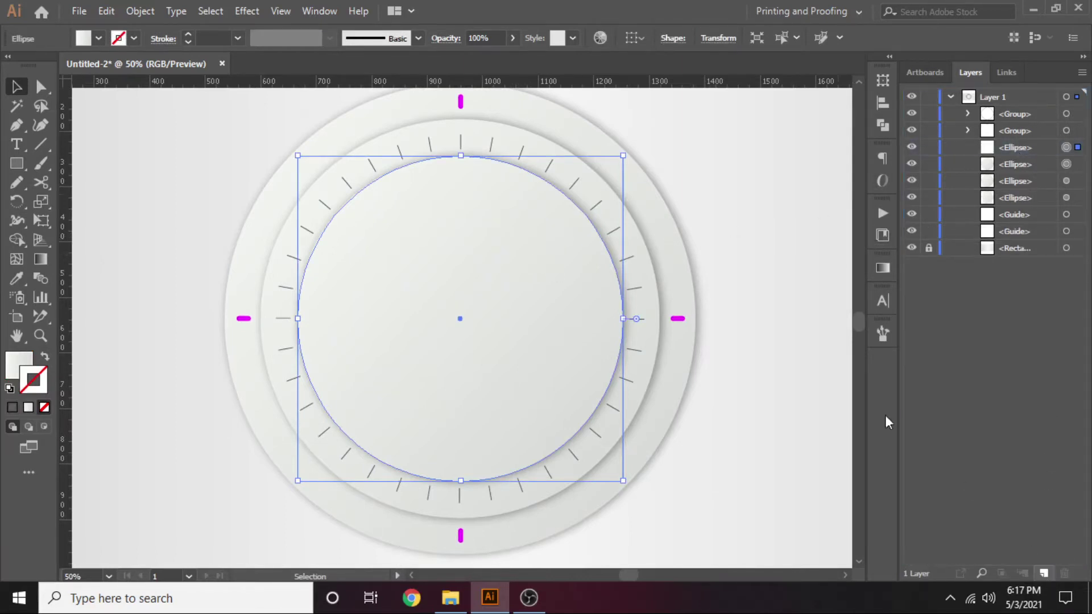
left_click_drag(623, 156, 616, 170)
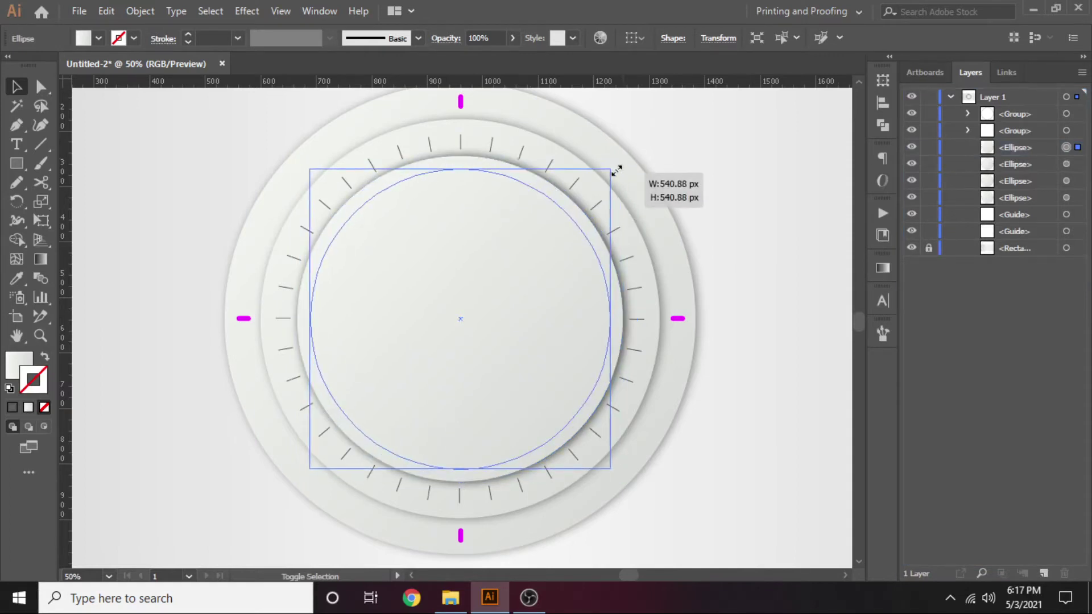
mouse_move(616, 171)
left_mouse_down()
mouse_move(517, 285)
mouse_move(528, 275)
left_mouse_up()
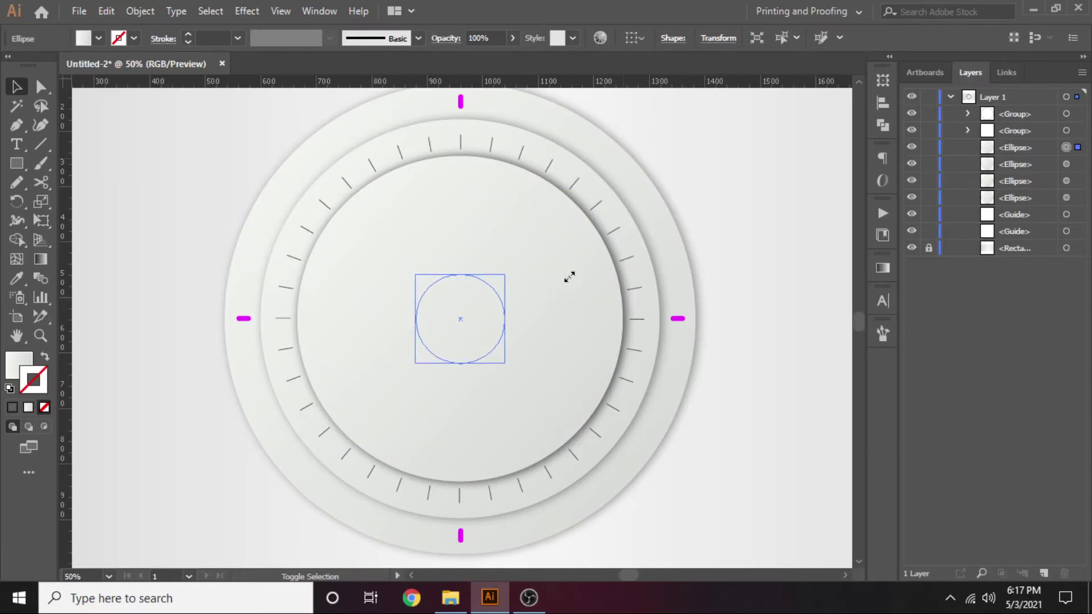
left_click(745, 297)
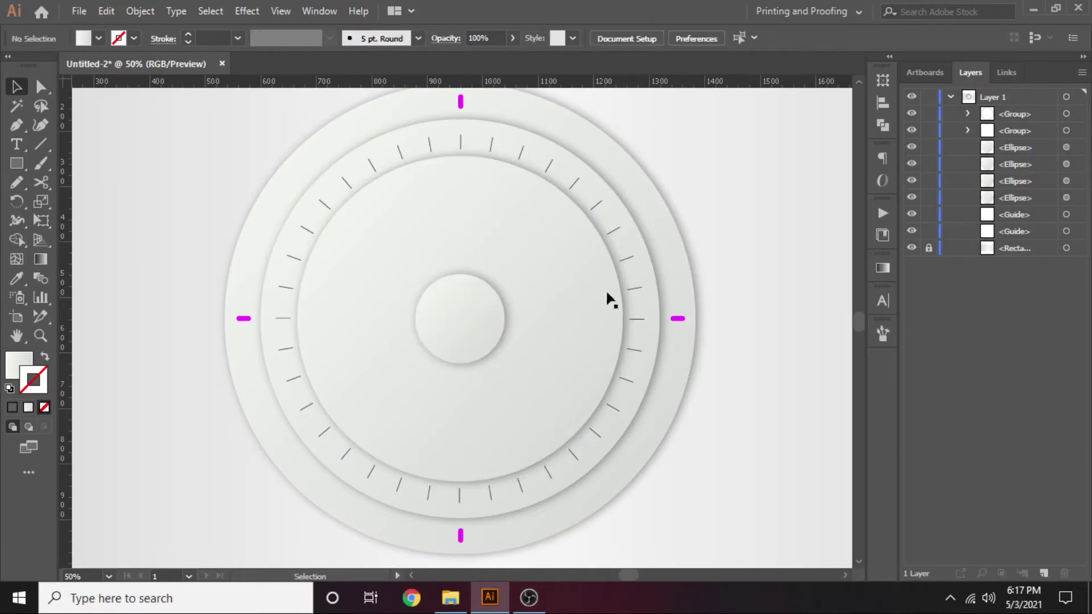
left_click(578, 269)
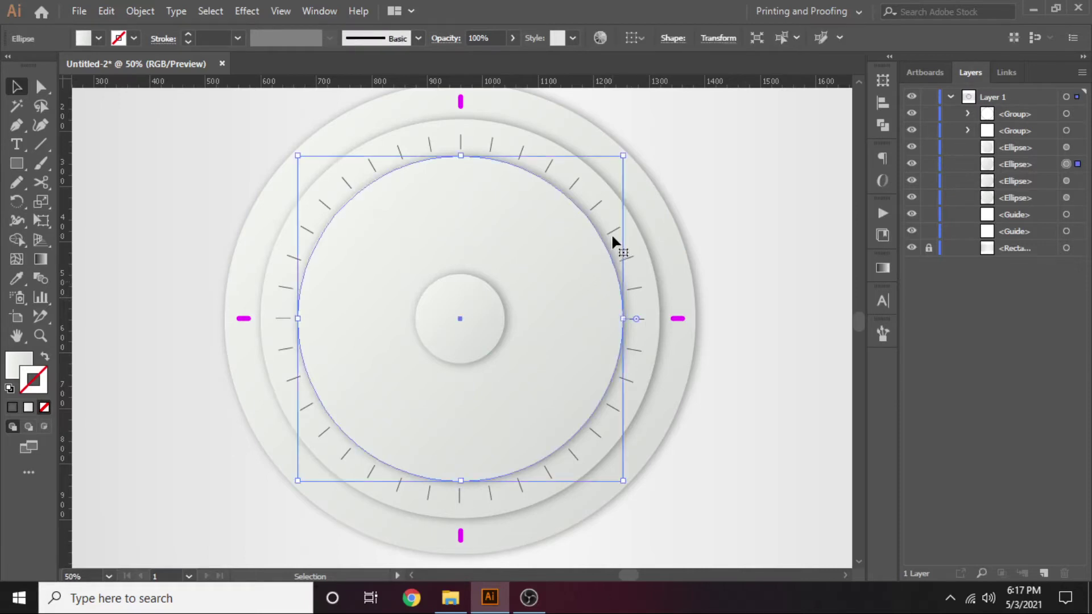
Draw a new circle with the Ellipse tool over the dial's inner face.
left_click_drag(555, 293, 545, 297)
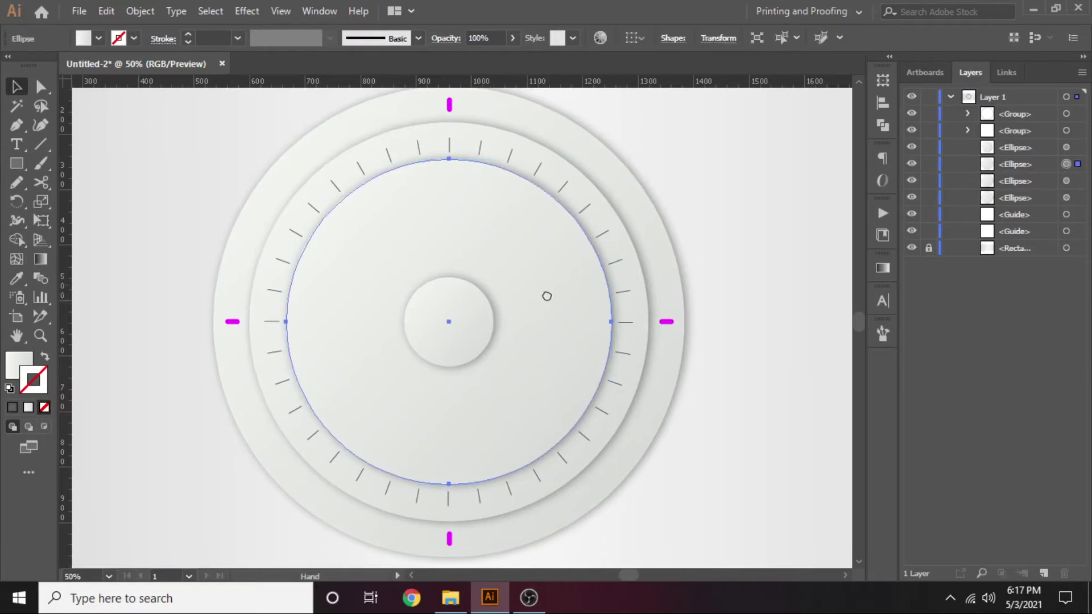
left_click(749, 286)
left_click(534, 222)
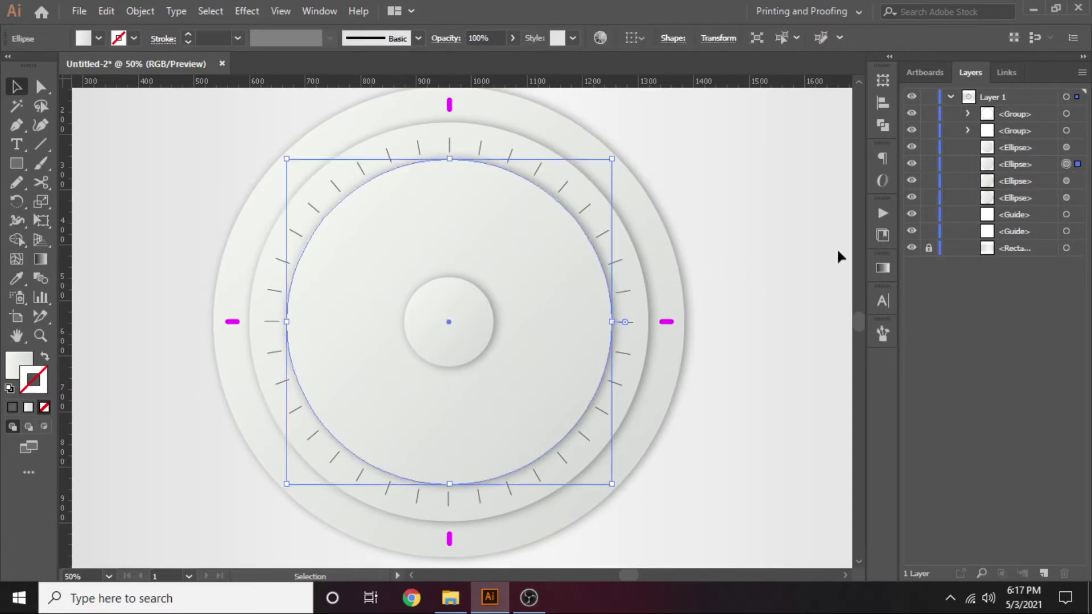
key("ctrl+shift+a")
left_click(16, 164)
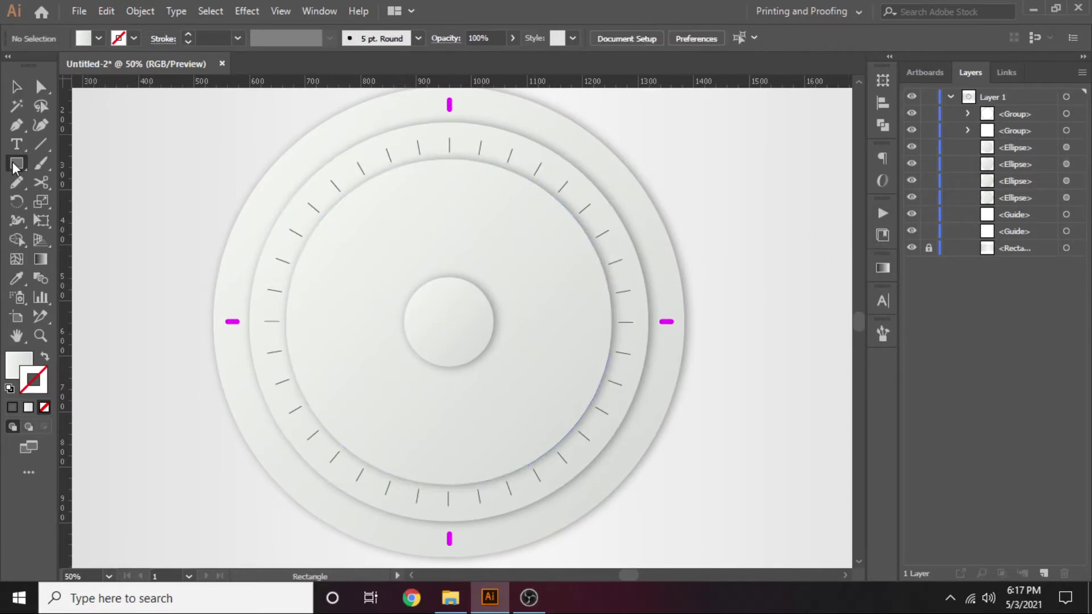
left_click(88, 201)
left_click_drag(297, 198, 610, 487)
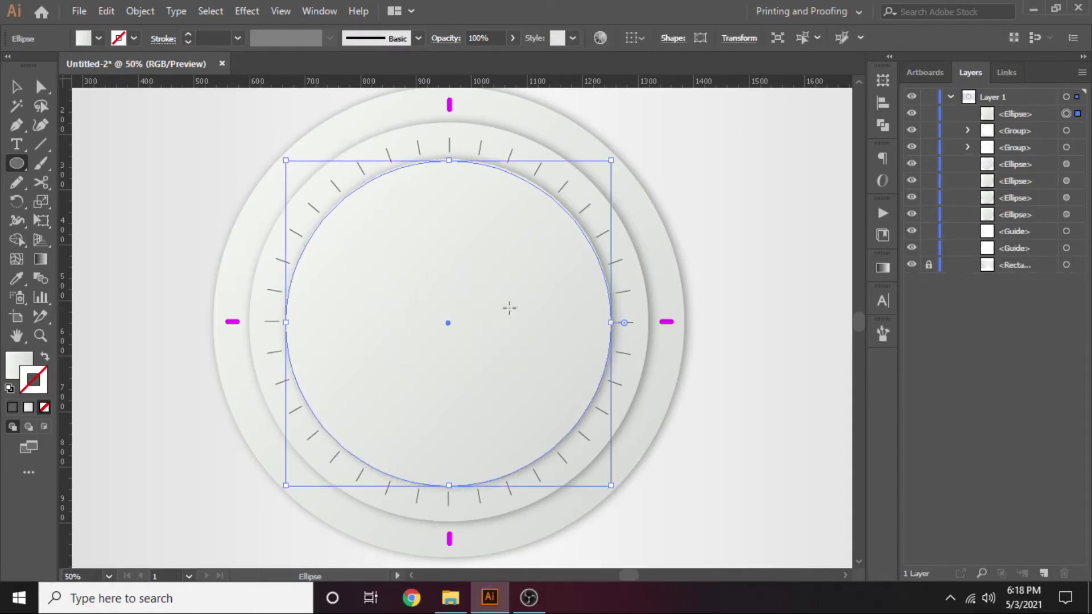
key("v")
left_click_drag(623, 326, 623, 324)
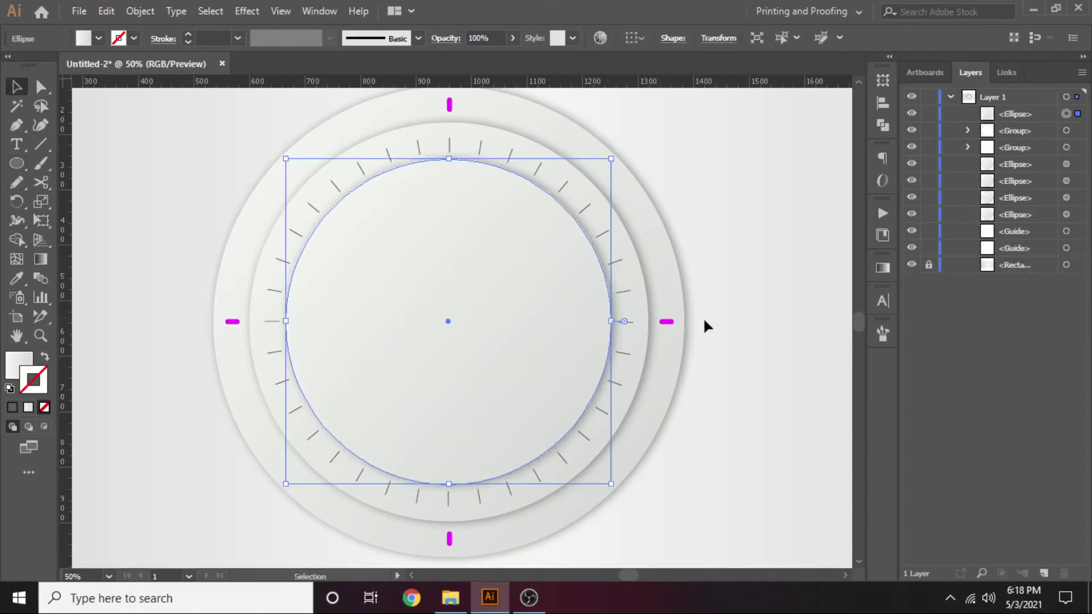
left_click(801, 269)
Move the new circle's layer below the tick groups and resize it to about 551 px.
left_click(912, 113)
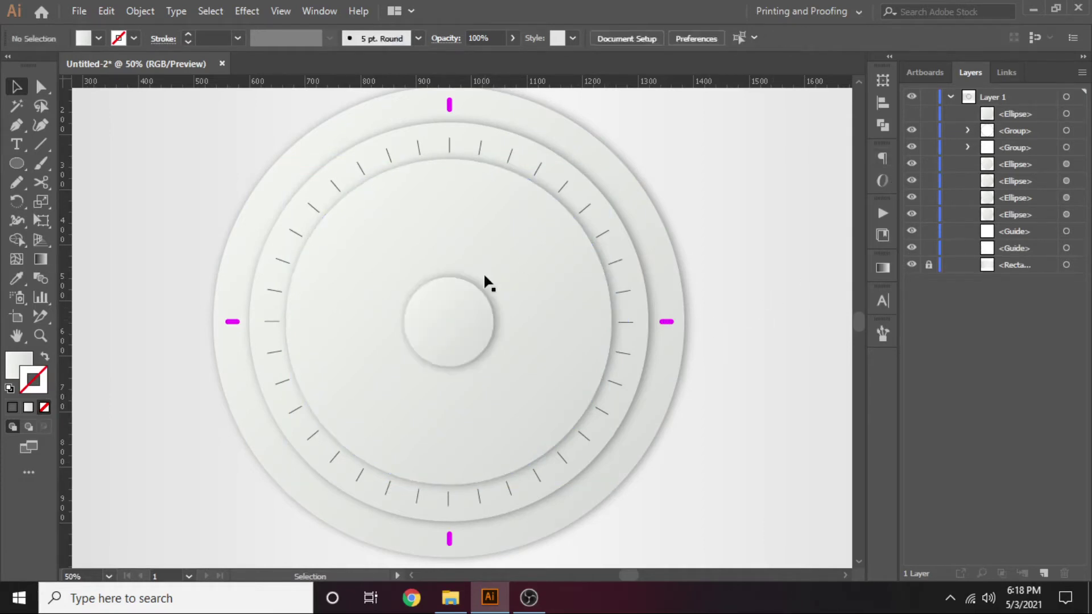
left_click(520, 253)
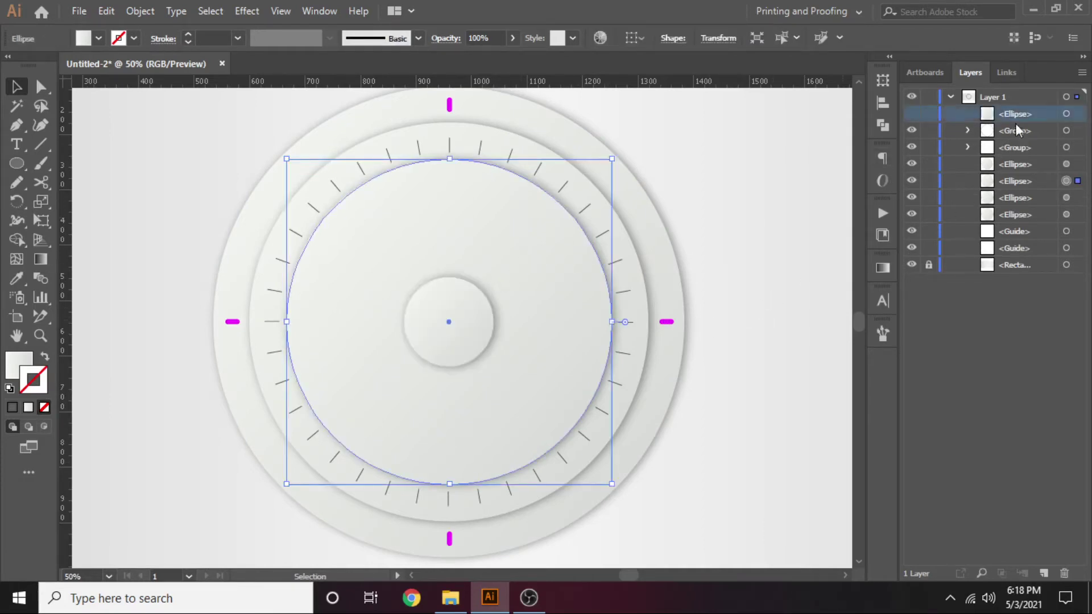
left_click_drag(1016, 119, 1022, 171)
left_click(912, 164)
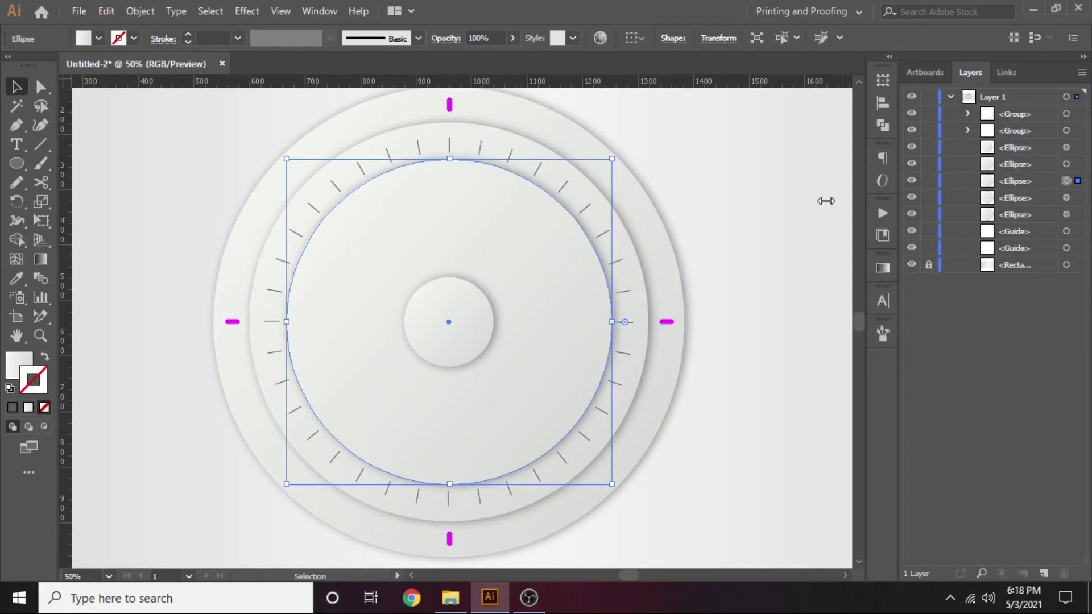
left_click(526, 264)
left_click(588, 195)
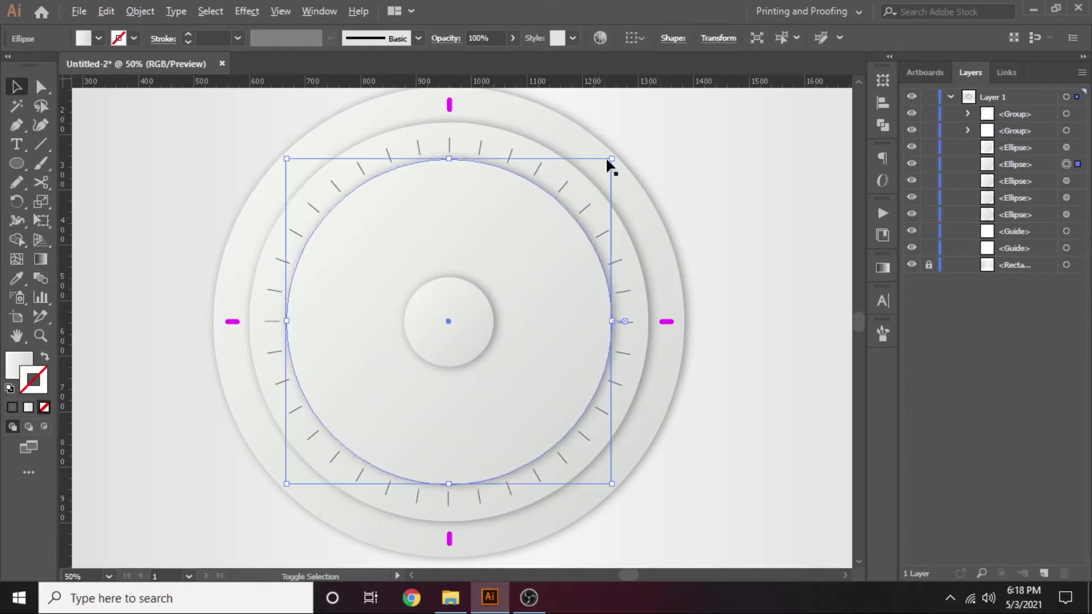
left_click_drag(612, 159, 604, 171)
left_click(728, 227)
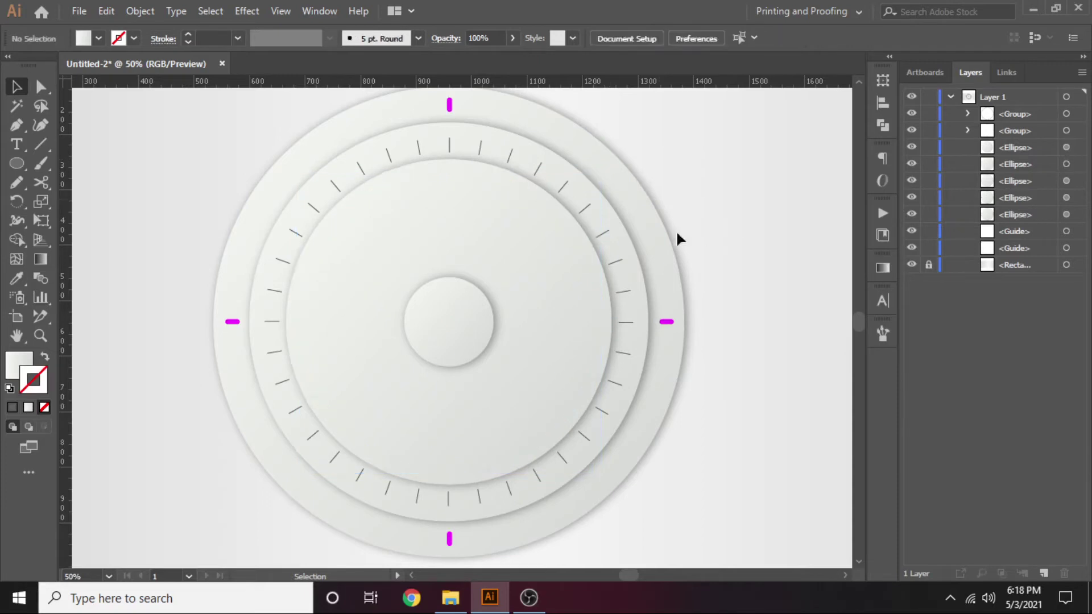
left_click(537, 246)
Drag a diagonal lower-left to upper-right gradient across the new inner circle.
key("g")
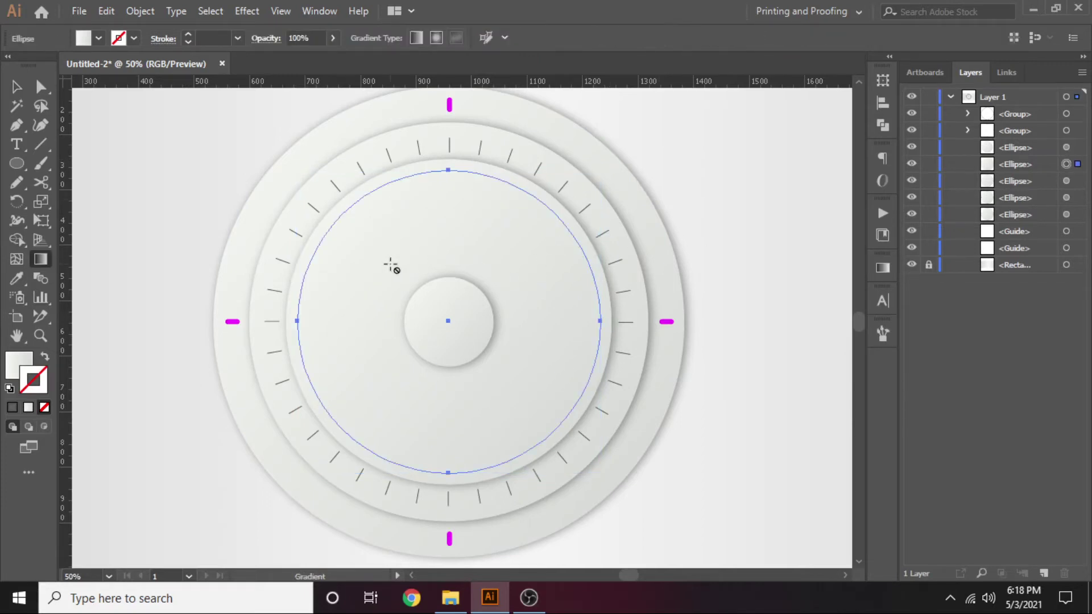
key("v")
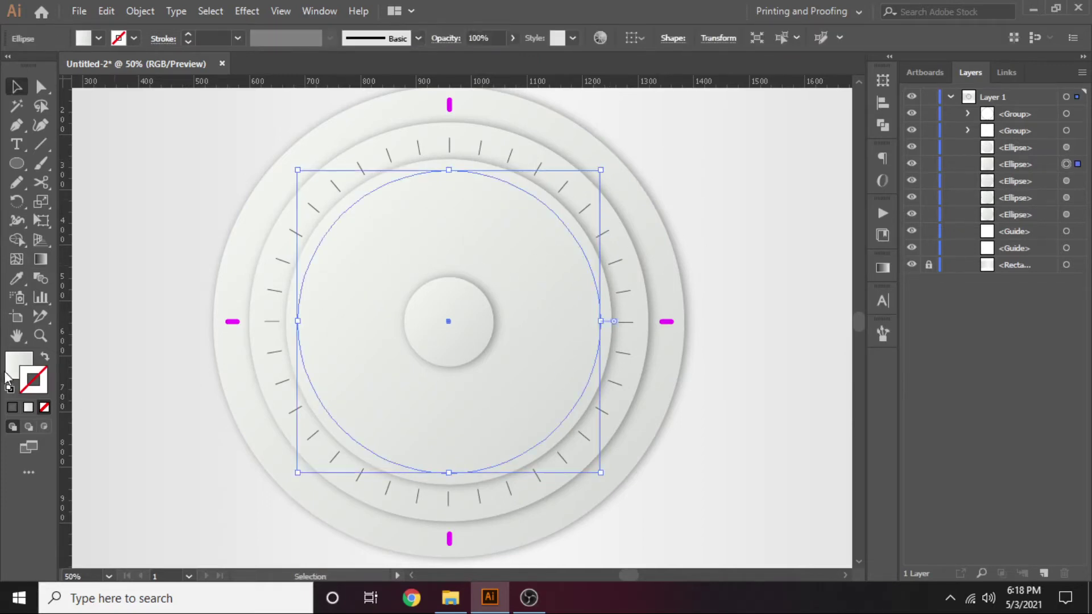
key("F6")
key("g")
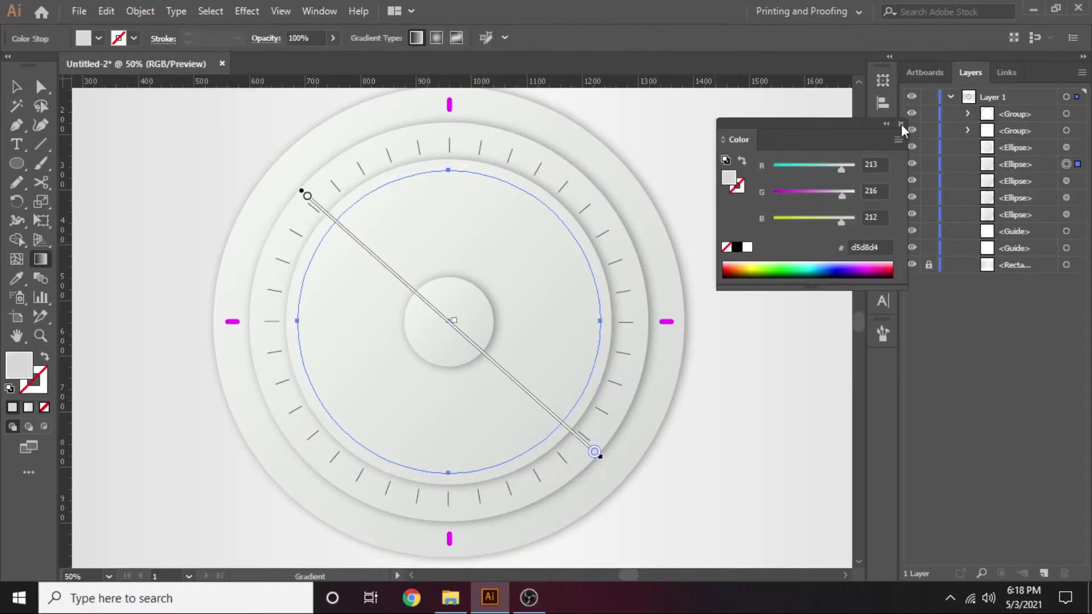
left_click(900, 124)
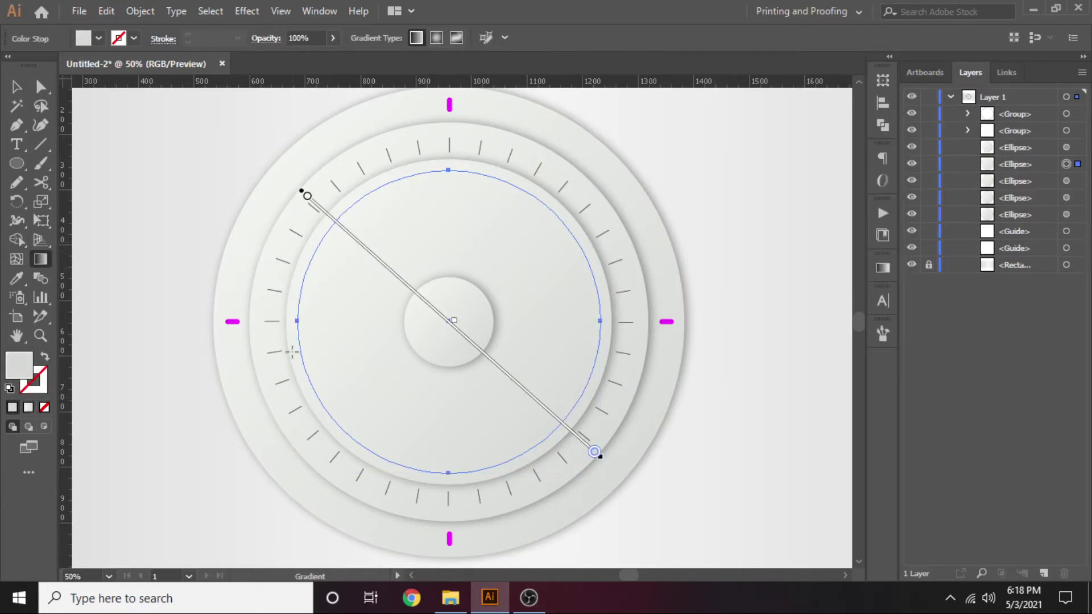
left_click_drag(282, 294, 636, 172)
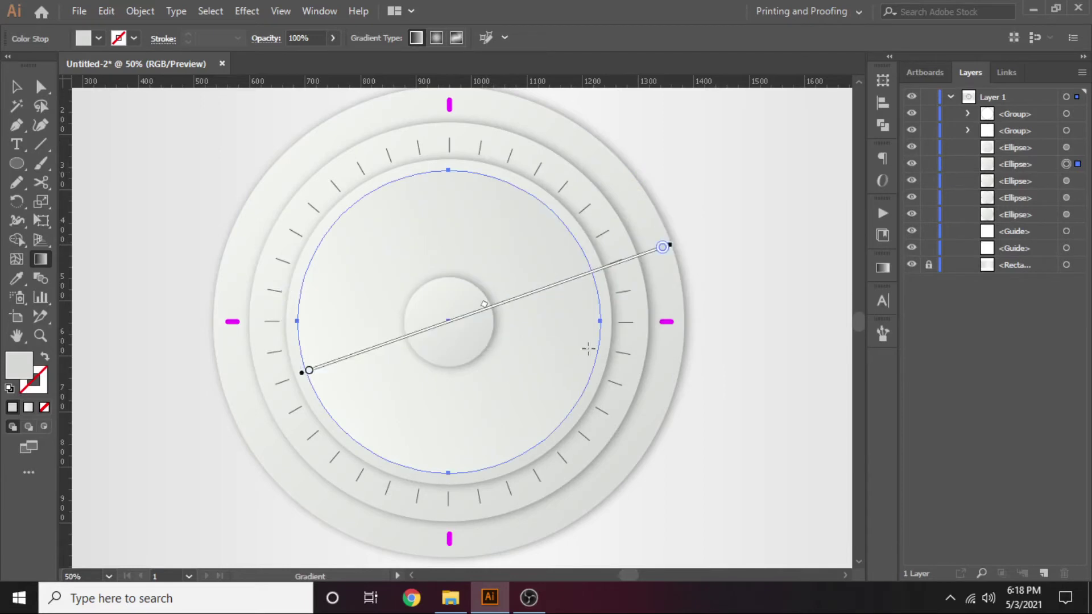
key("v")
left_click(736, 314)
left_click_drag(744, 335, 740, 333)
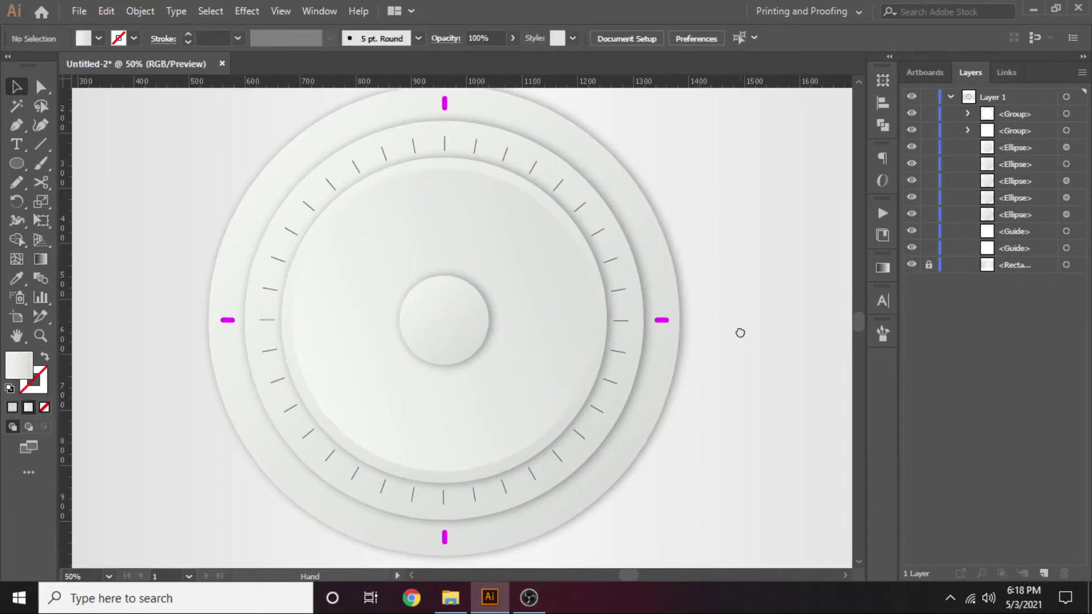
Re-angle the large inner dial face's gradient from lower left to upper right.
left_click(565, 270)
key("g")
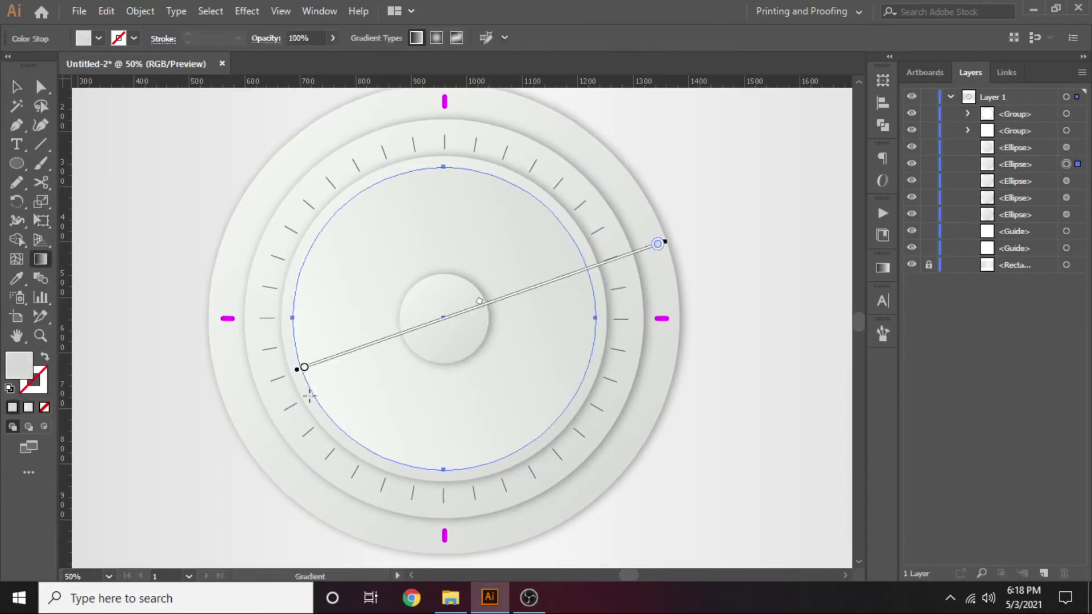
mouse_move(310, 395)
left_mouse_down()
mouse_move(594, 197)
mouse_move(567, 183)
left_mouse_up()
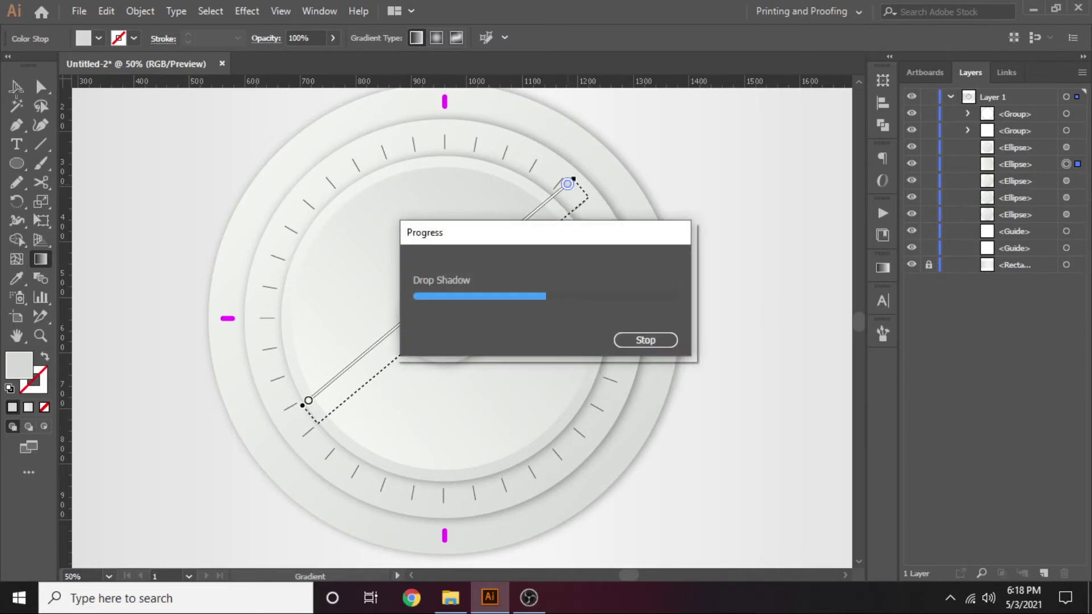
key("v")
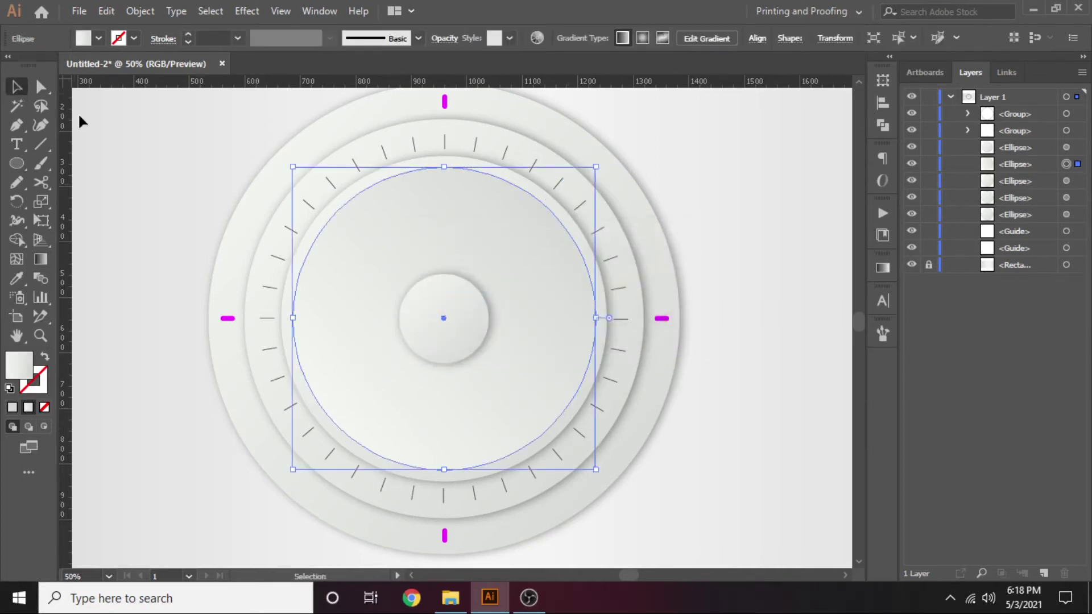
left_click(726, 207)
left_click_drag(732, 202, 721, 208)
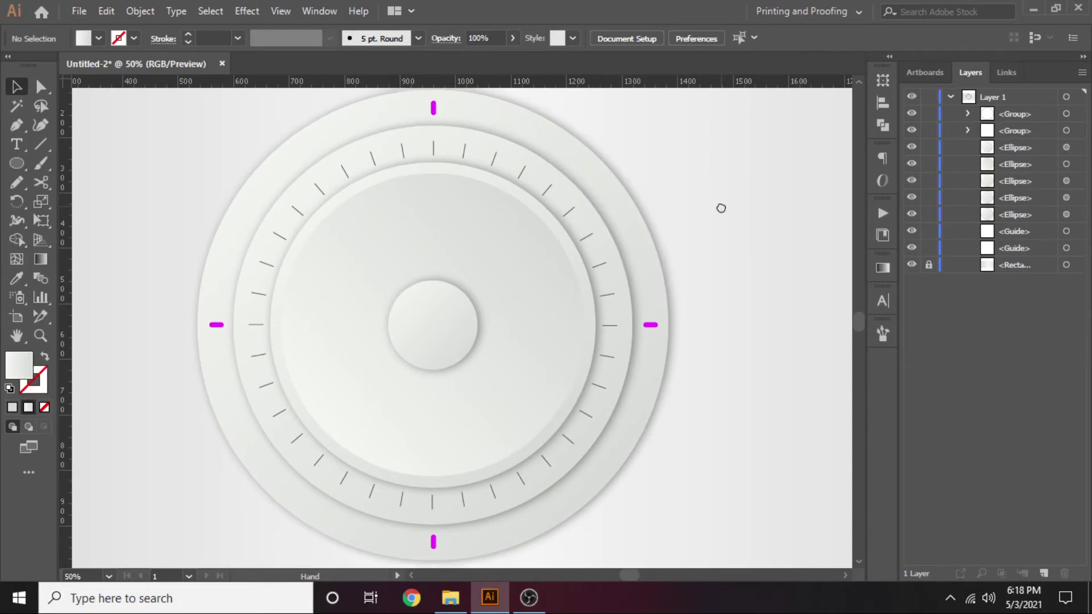
left_click(552, 242)
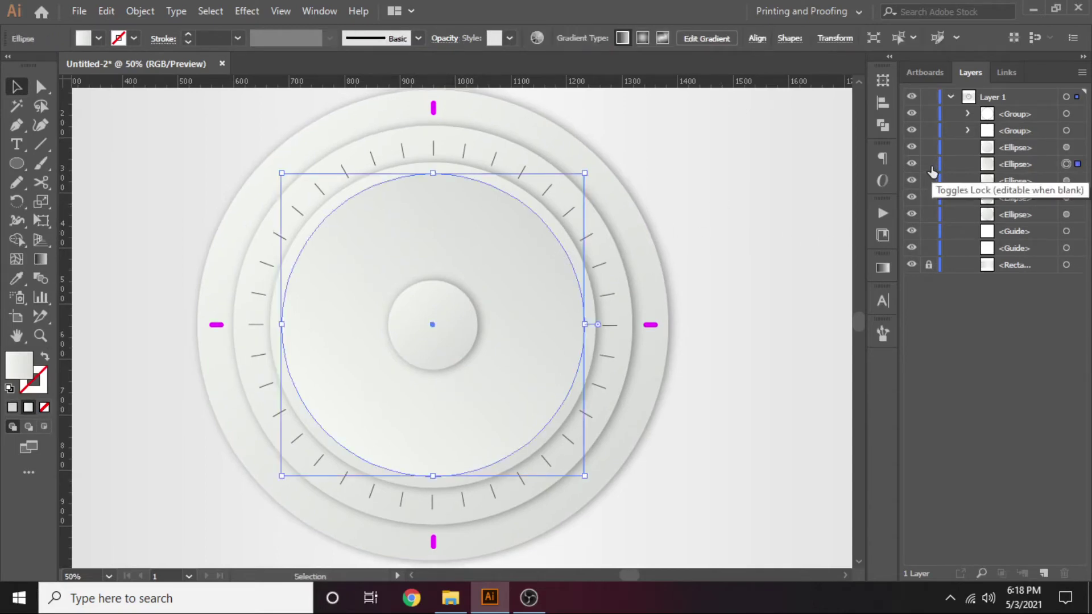
Lock and unlock the ellipses, then enlarge the centre knob to about 172 px.
left_click_drag(929, 147, 929, 231)
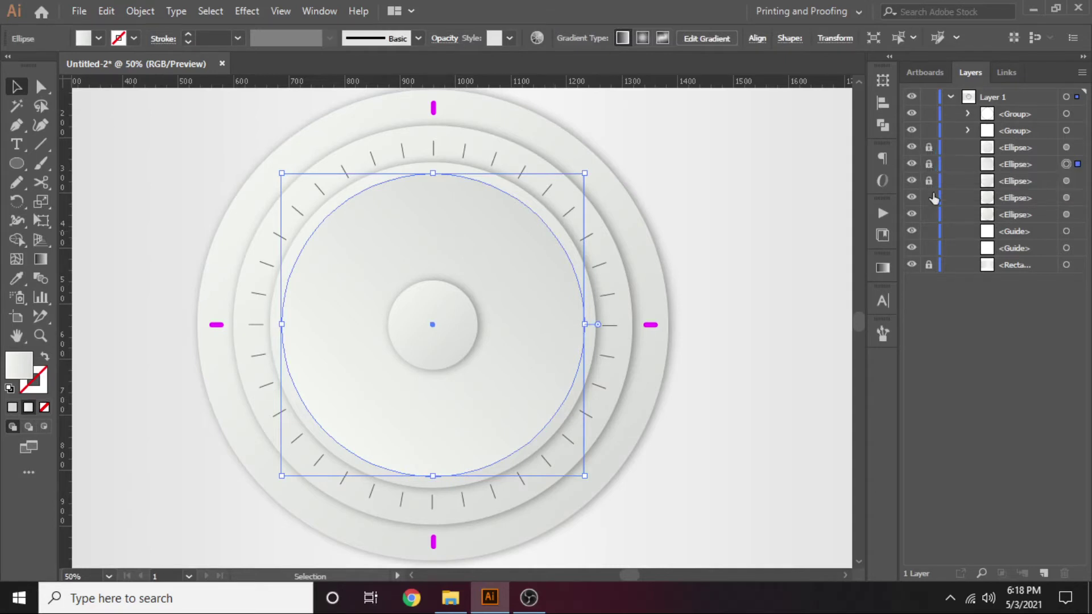
scroll(751, 258, "left", 1)
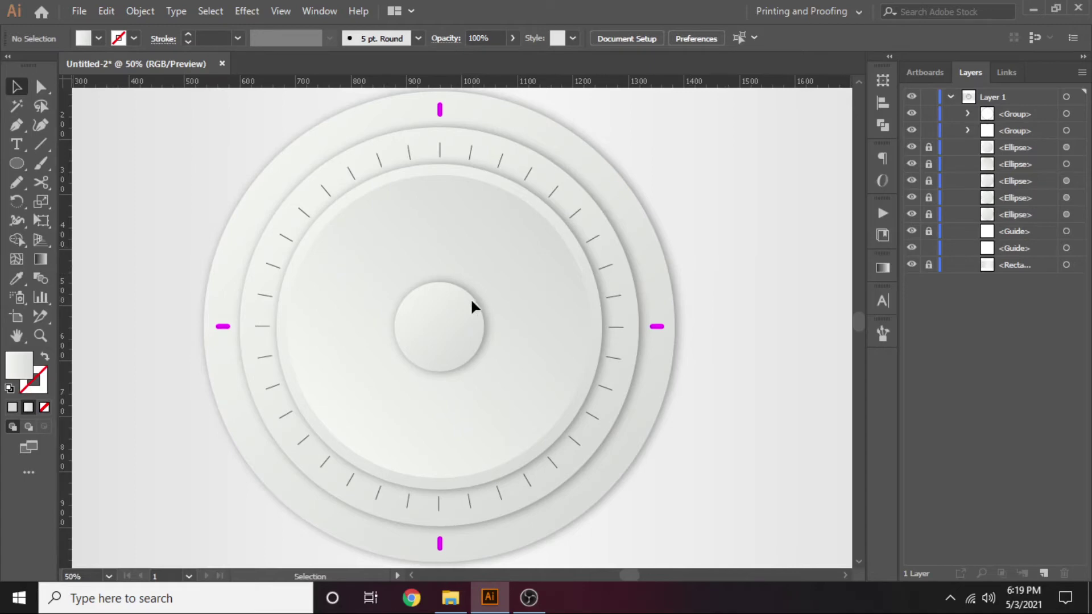
left_click_drag(929, 147, 928, 231)
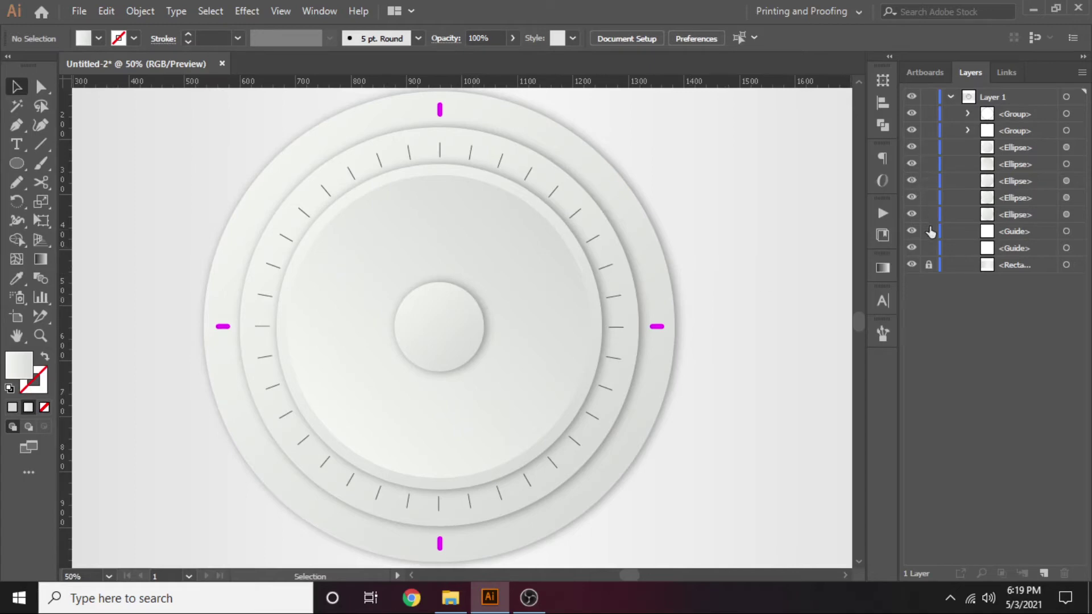
left_click(445, 292)
left_click_drag(484, 282, 488, 278)
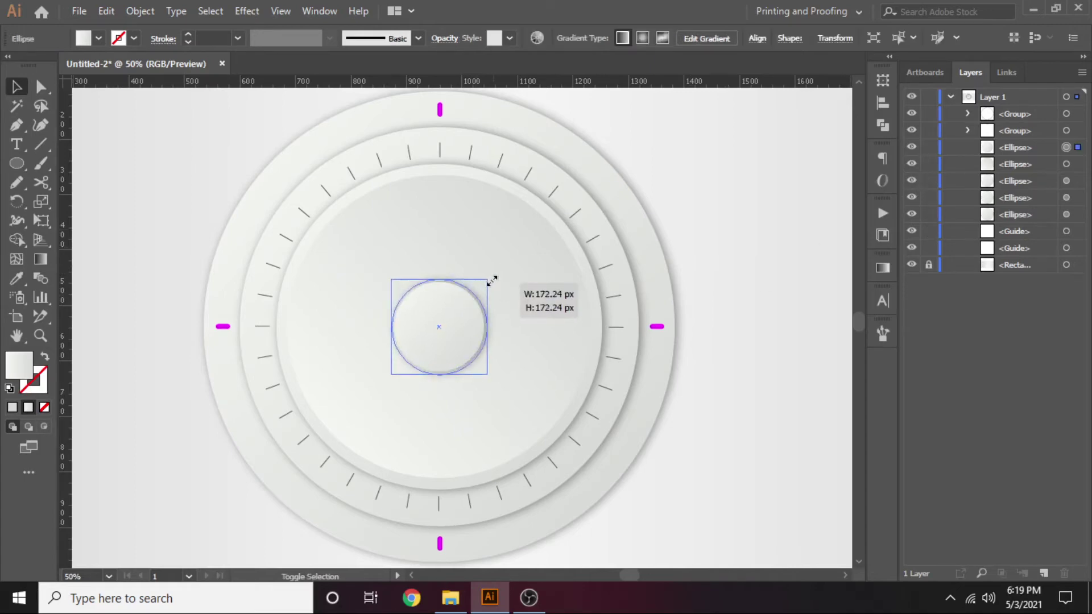
left_click(762, 302)
Show the guides through the dial centre and recentre the view.
scroll(756, 296, "right", 3)
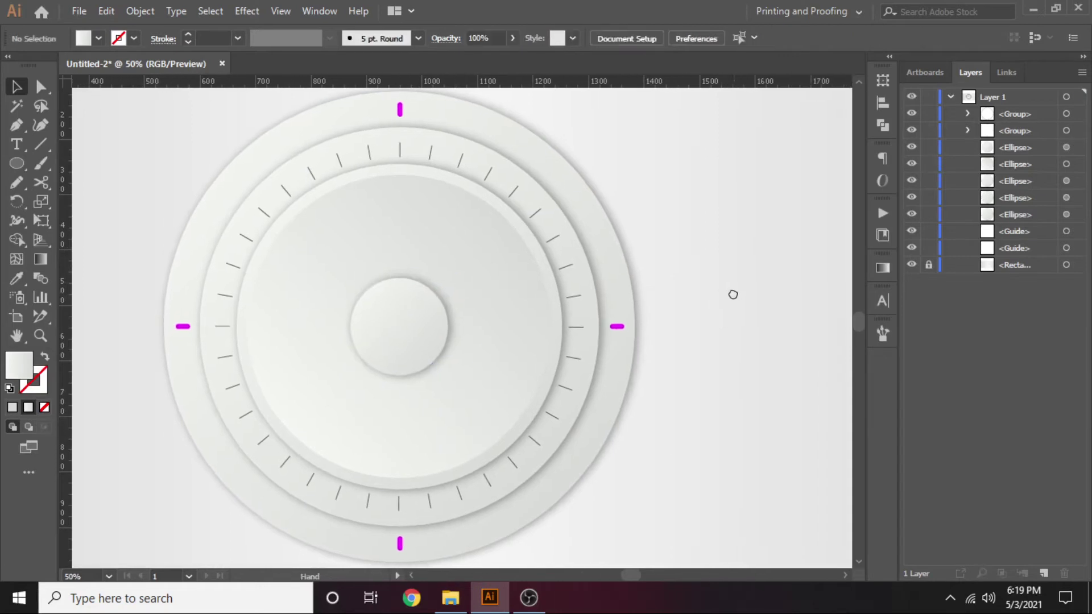
key("ctrl+semicolon")
mouse_move(740, 304)
left_mouse_down()
mouse_move(672, 299)
mouse_move(779, 320)
left_mouse_up()
Draw a circle from the dial's centre and scale it down around the centre knob.
left_click(17, 163)
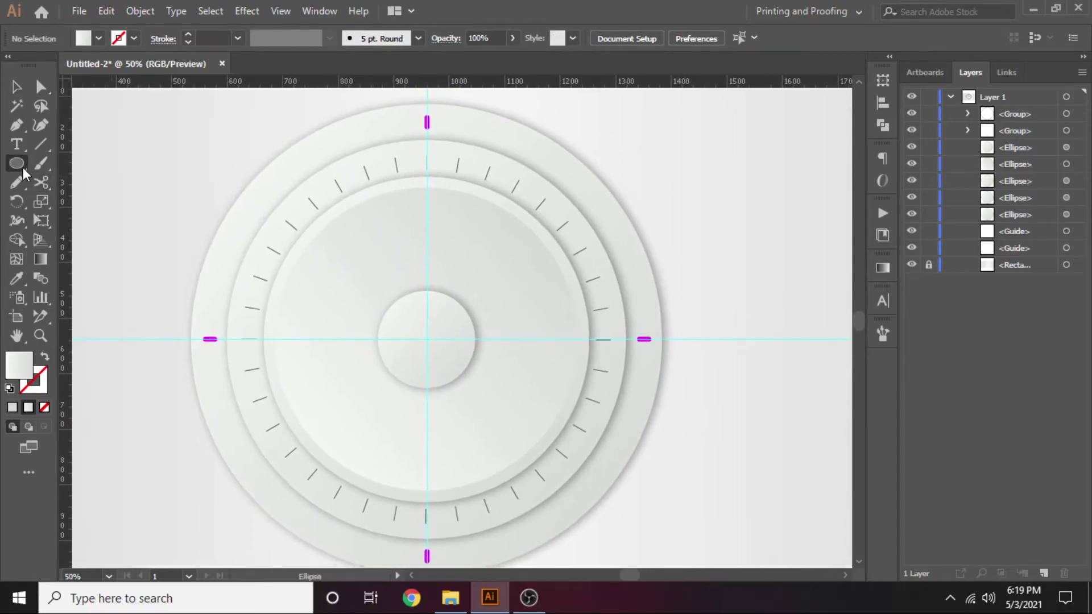
mouse_move(300, 233)
left_mouse_down()
mouse_move(441, 366)
mouse_move(578, 449)
left_mouse_up()
key("v")
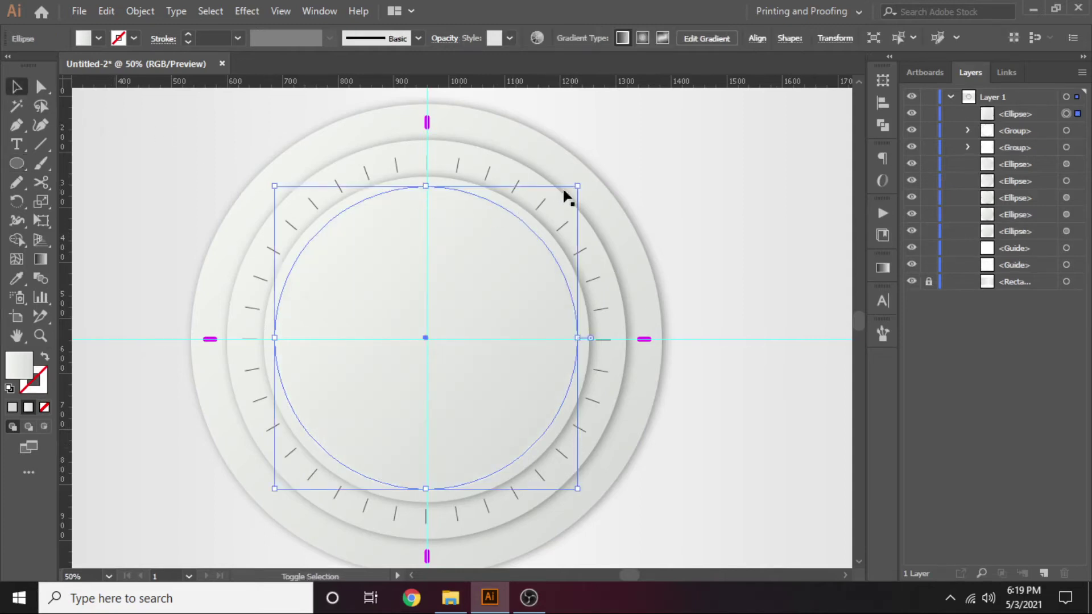
left_click_drag(577, 186, 557, 217)
key("ctrl+semicolon")
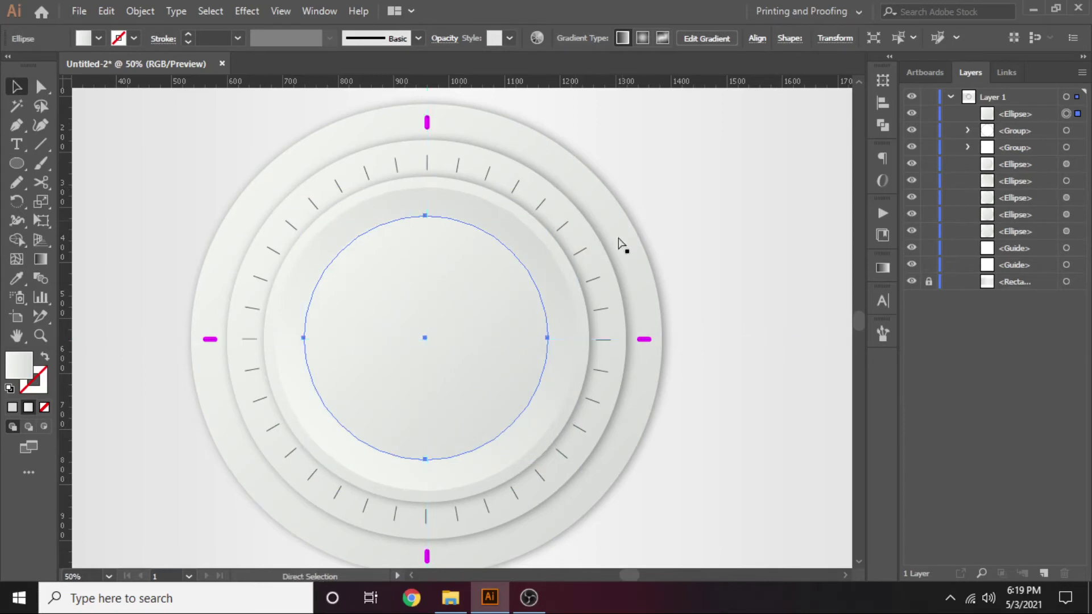
Give the new circle no fill and a #474747 dark grey outline.
left_click(44, 407)
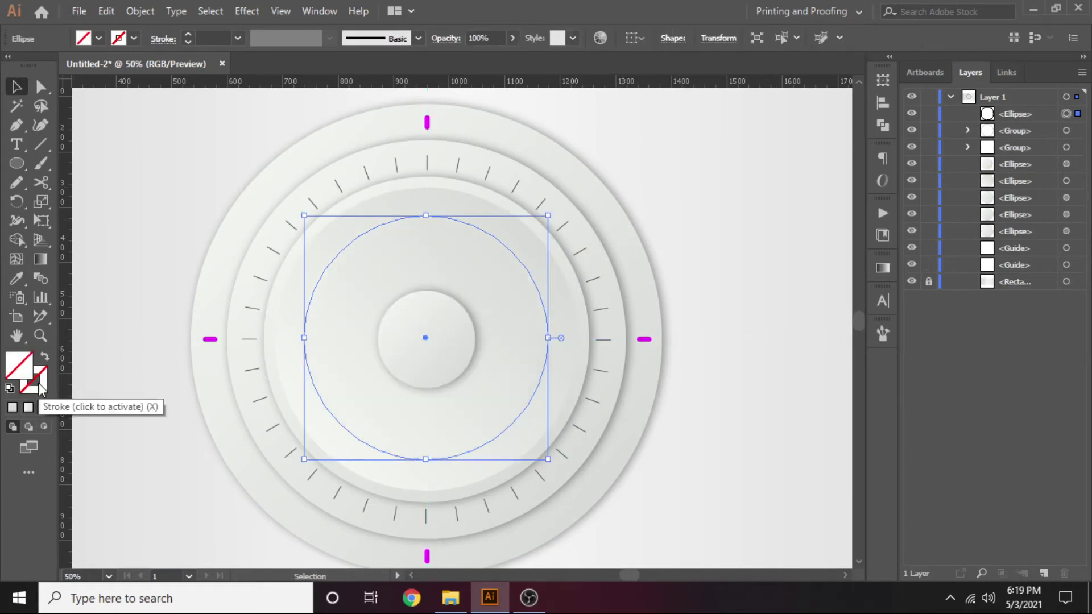
left_click(38, 383)
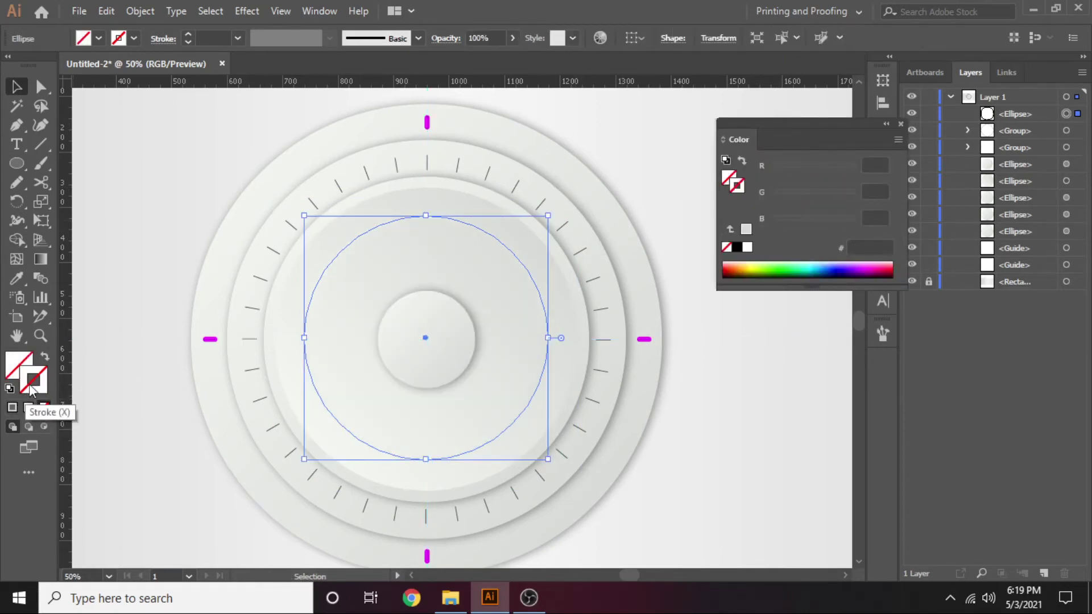
double_click(32, 388)
type("47")
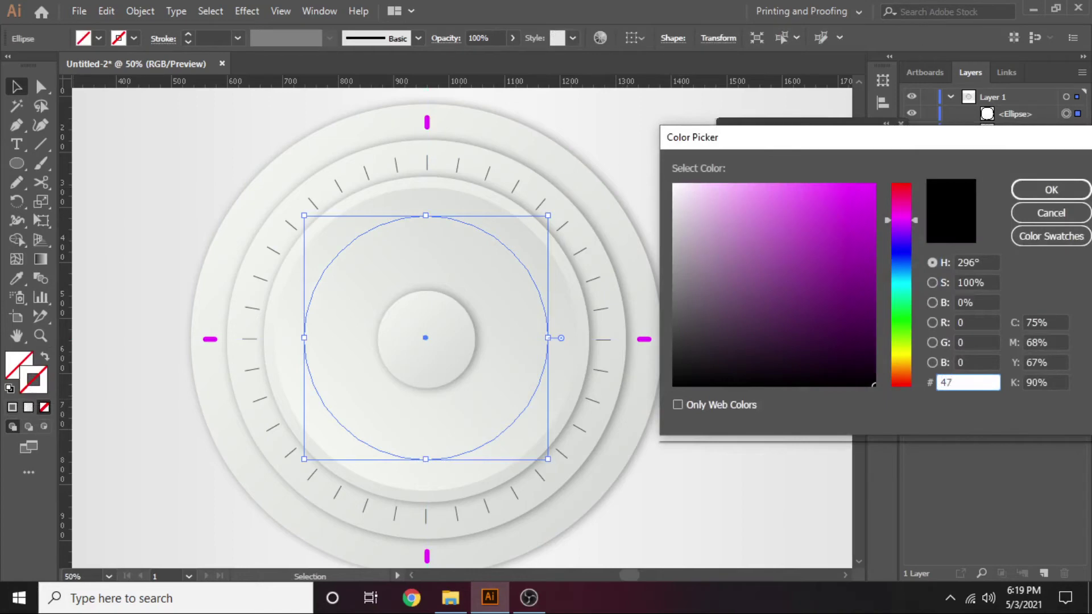
type("47")
left_click(1018, 189)
left_click(636, 256)
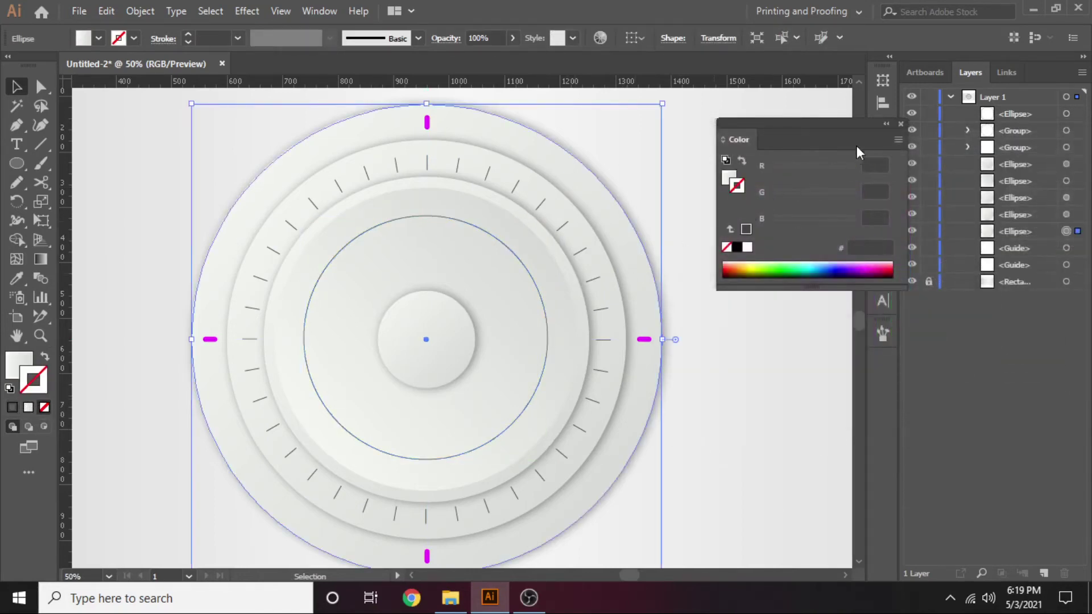
left_click(900, 124)
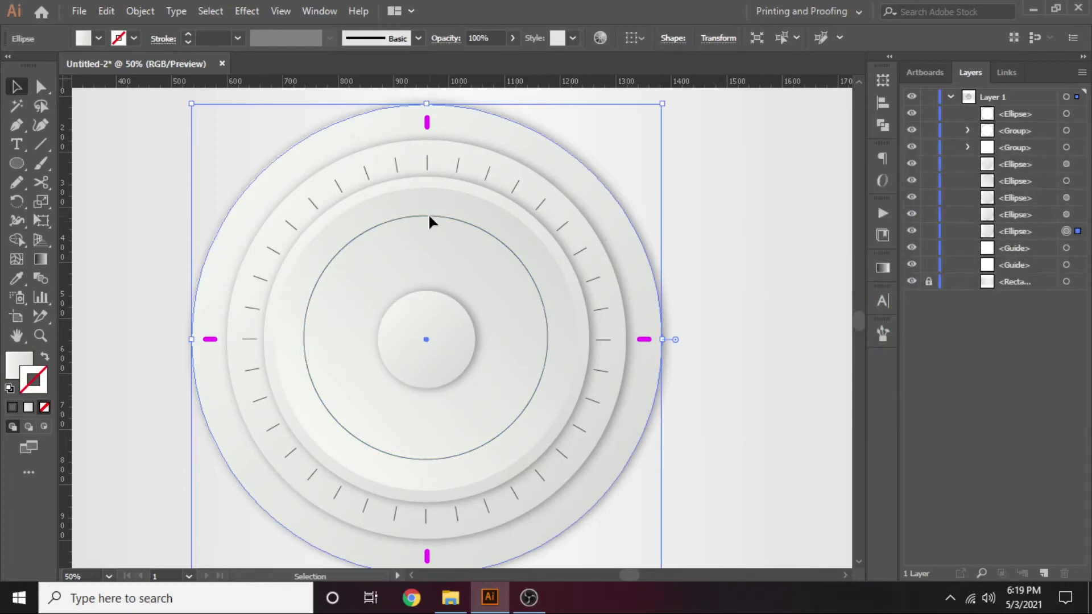
left_click(428, 215)
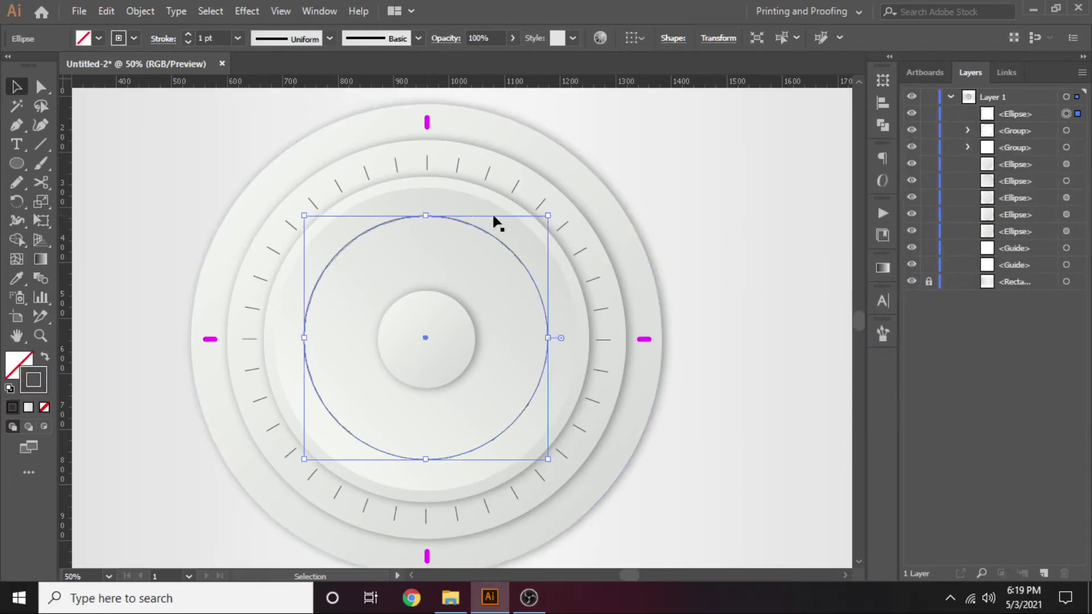
Shrink the thin outlined circle slightly, then duplicate its layer to make a stacked copy.
left_click_drag(548, 215, 544, 220)
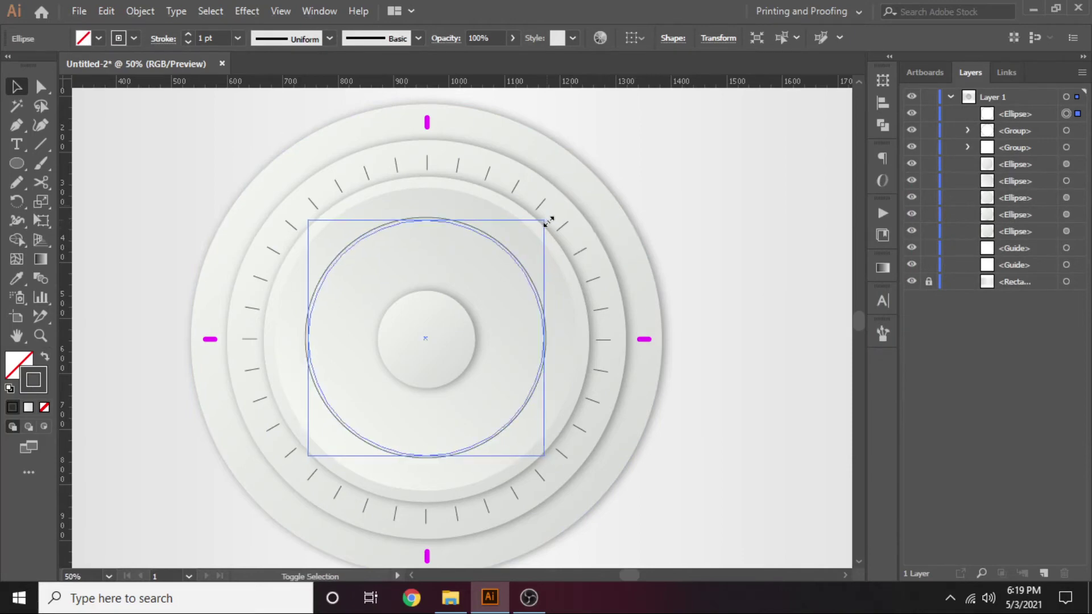
left_click_drag(707, 238, 689, 229)
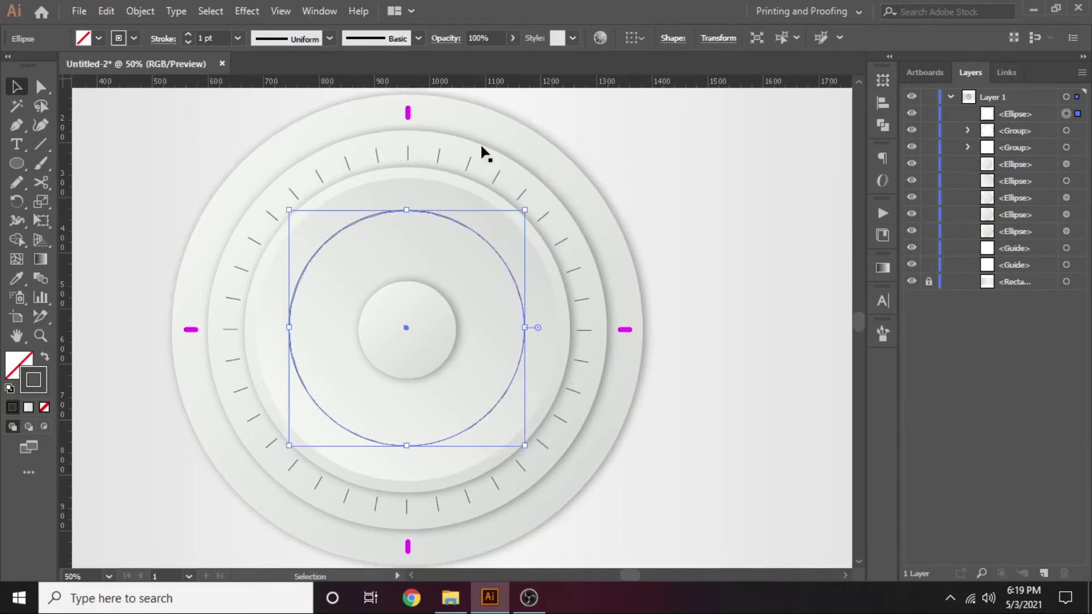
left_click(636, 181)
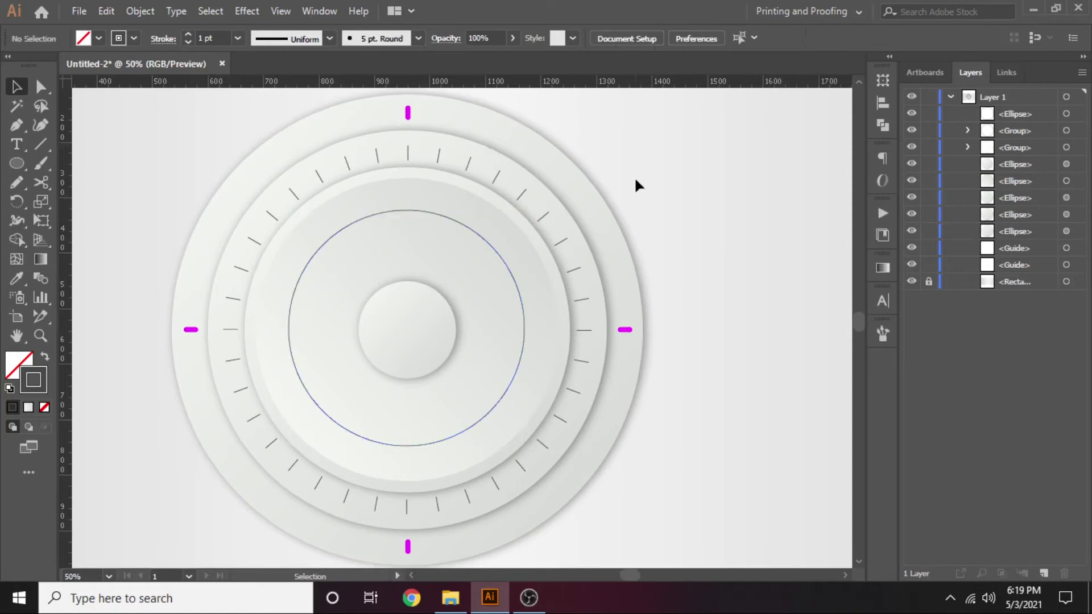
left_click(451, 221)
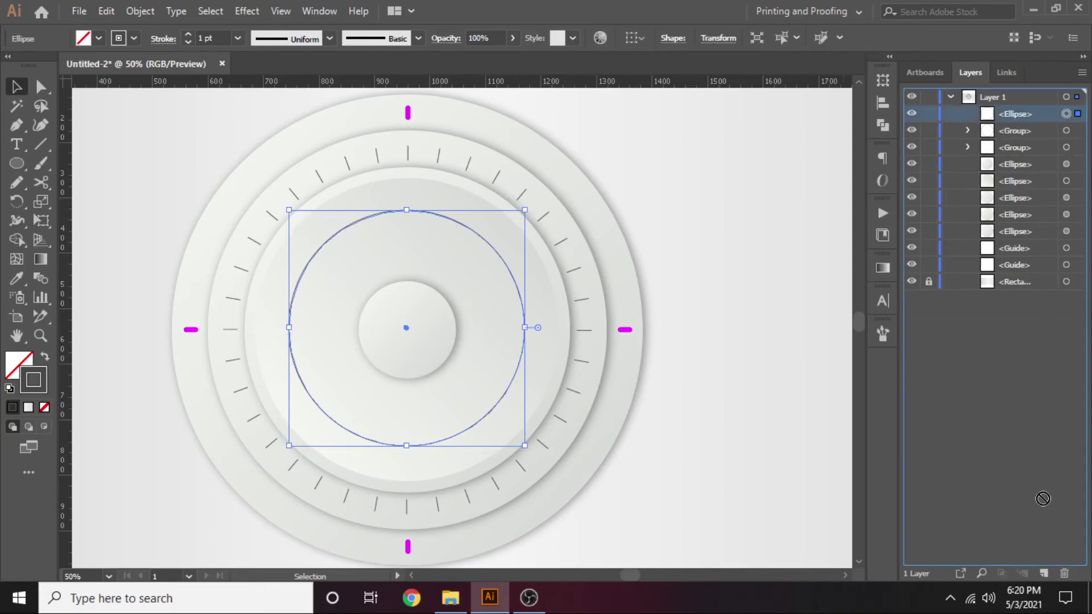
left_click_drag(1015, 114, 1044, 574)
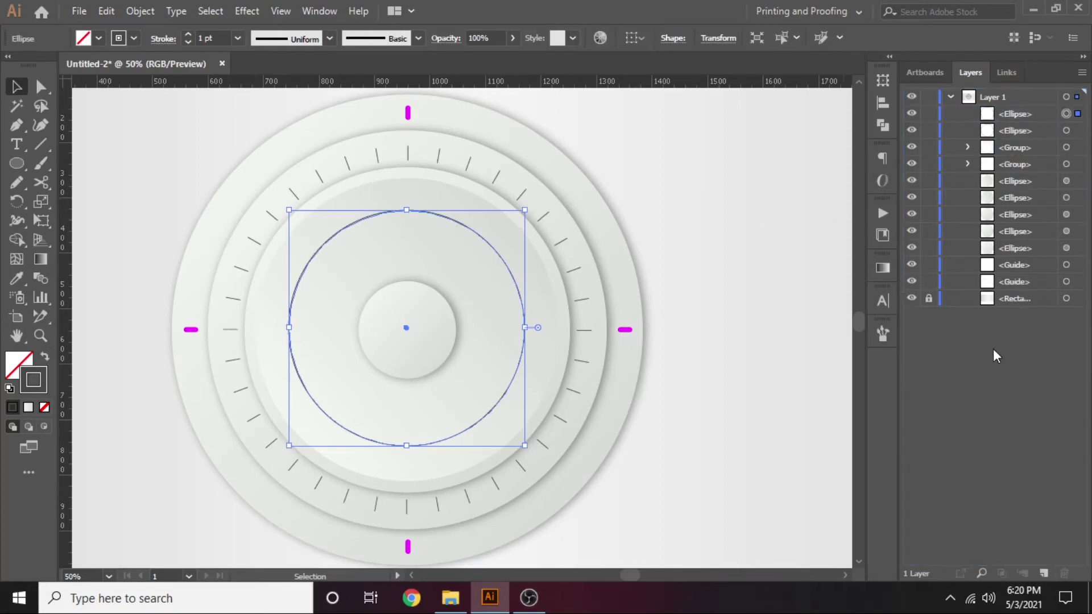
Give the copied circle an 8 pt gradient outline running from magenta to purple.
left_click(189, 34)
left_click(188, 34)
left_click(188, 34)
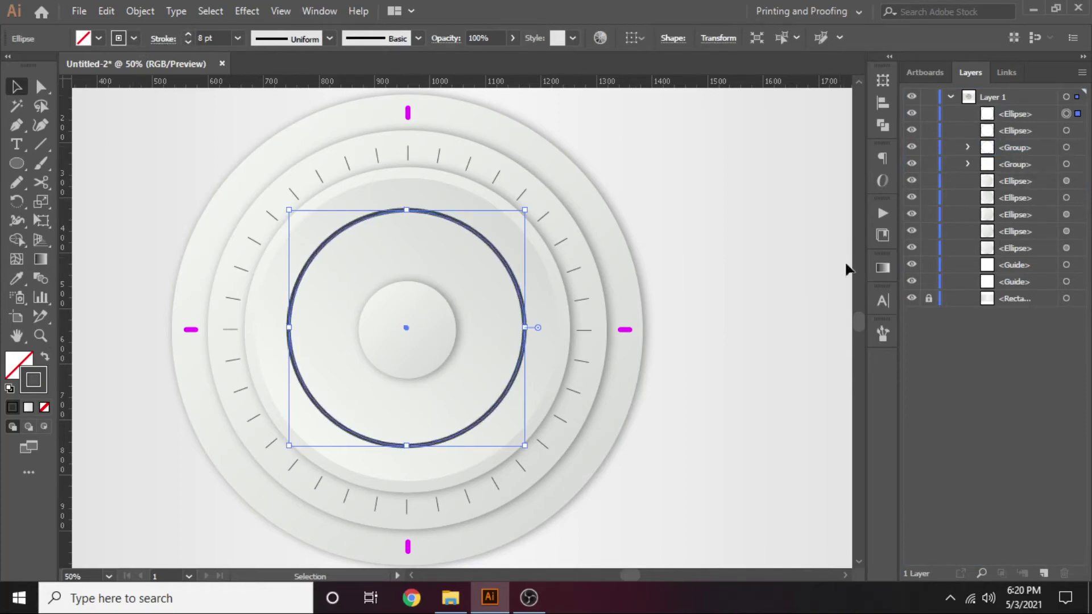
left_click(883, 267)
left_click(768, 380)
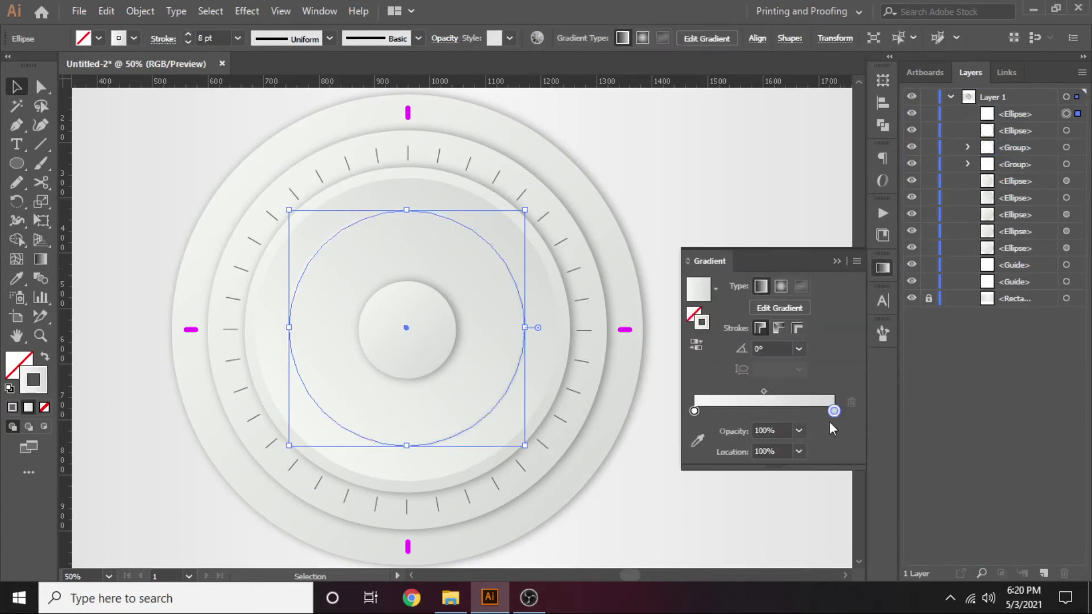
left_click(694, 411)
double_click(700, 323)
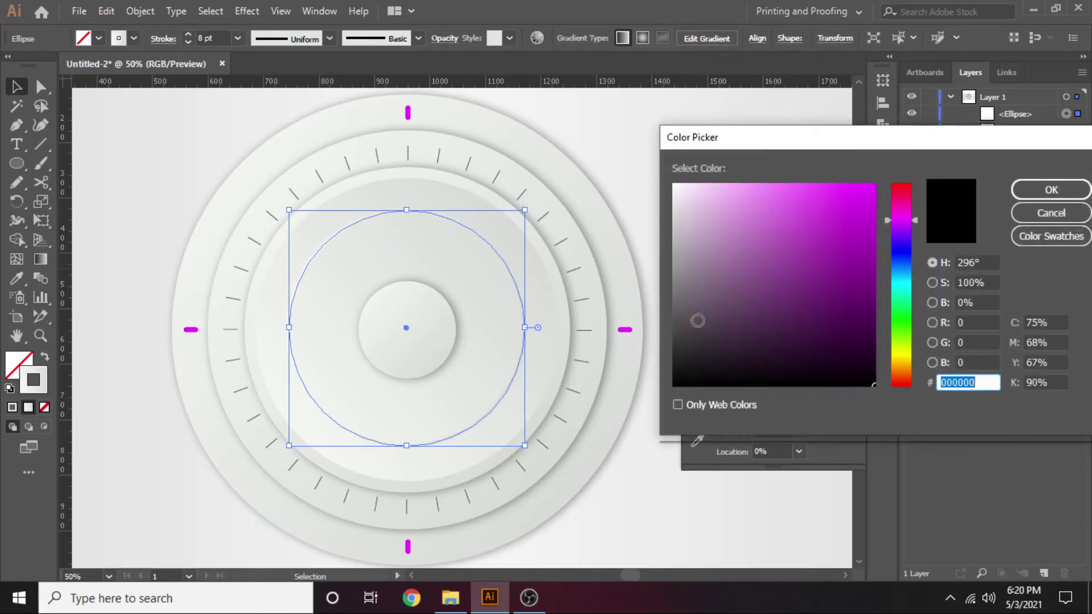
type("f")
key("Return")
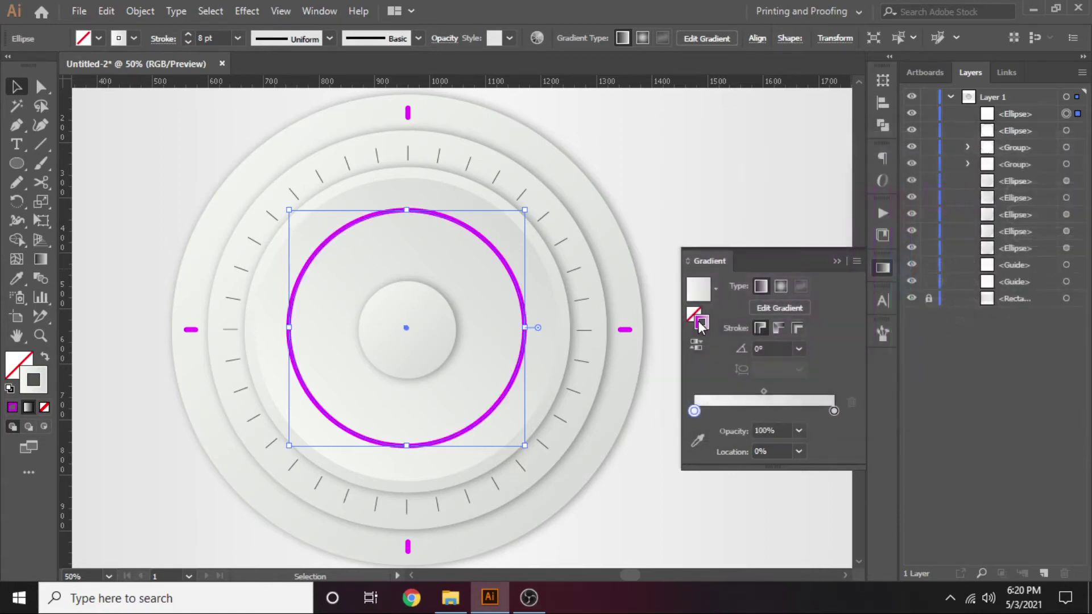
left_click(834, 412)
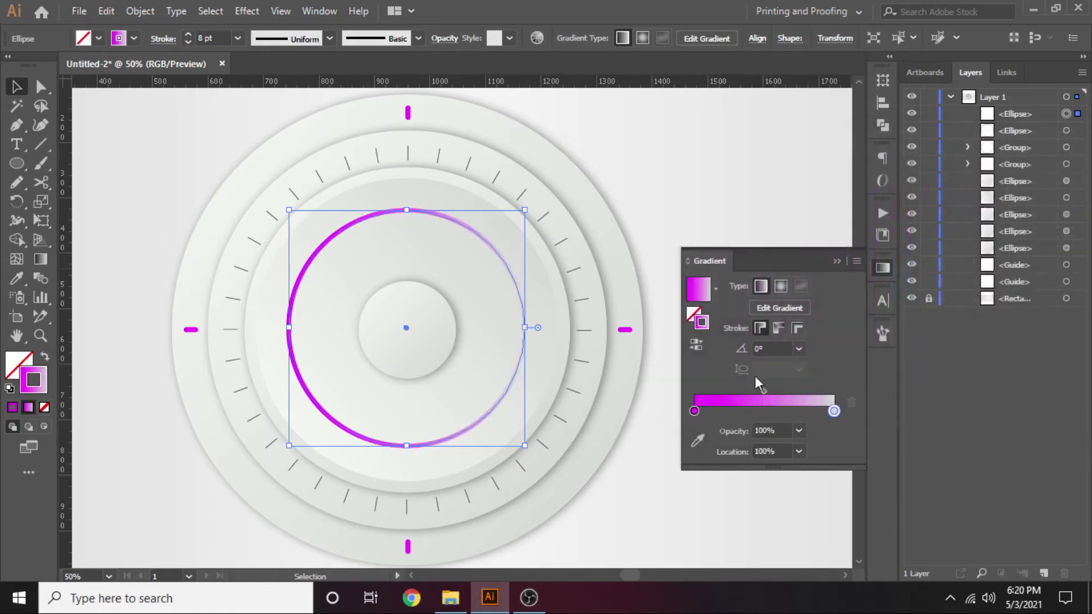
double_click(702, 325)
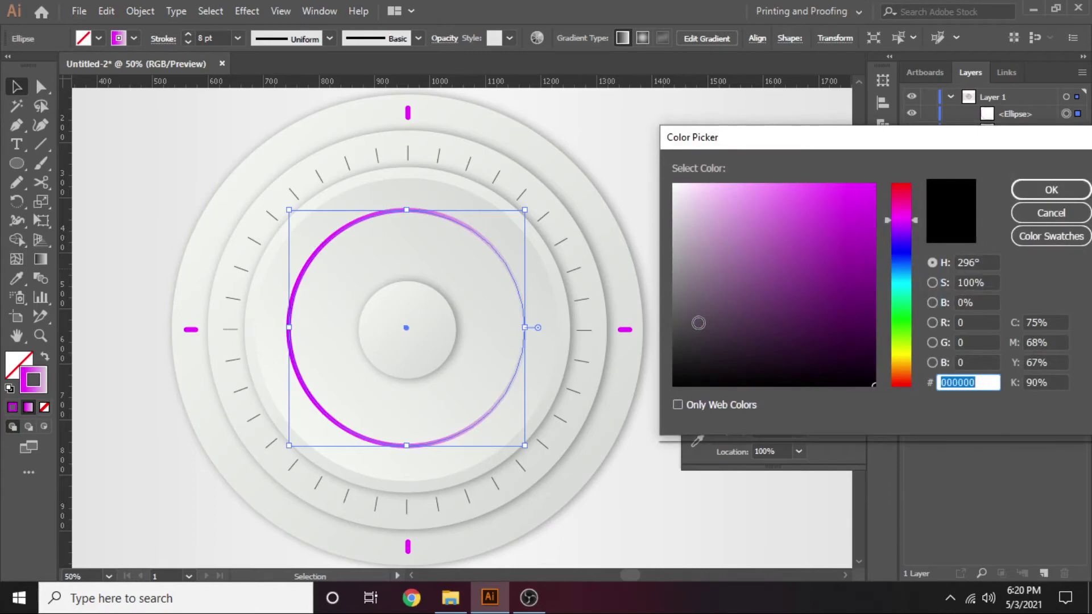
type("a")
type("00")
type("f")
key("Return")
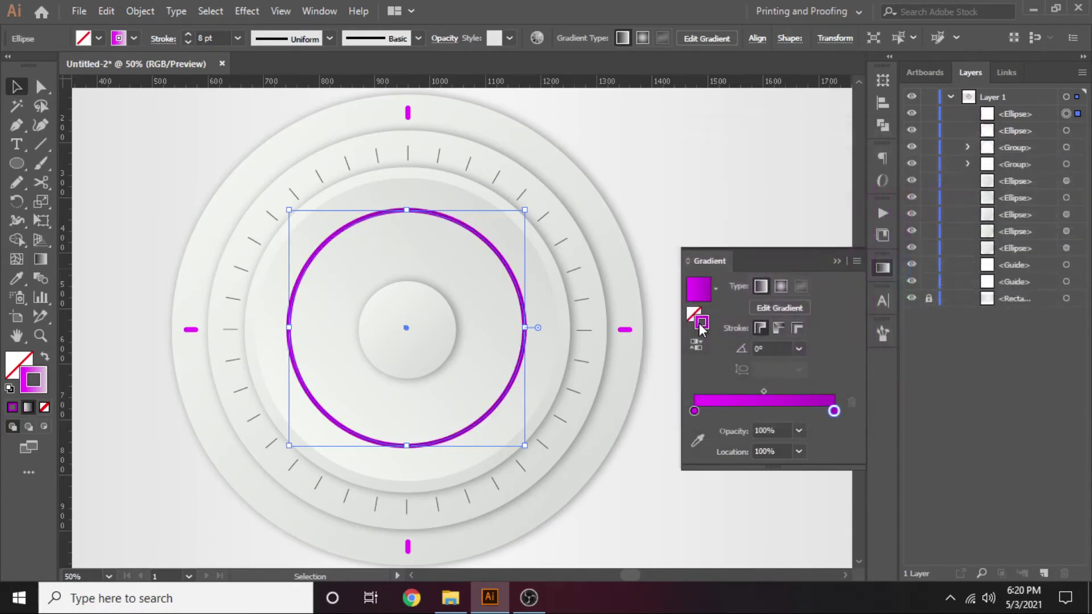
left_click(883, 268)
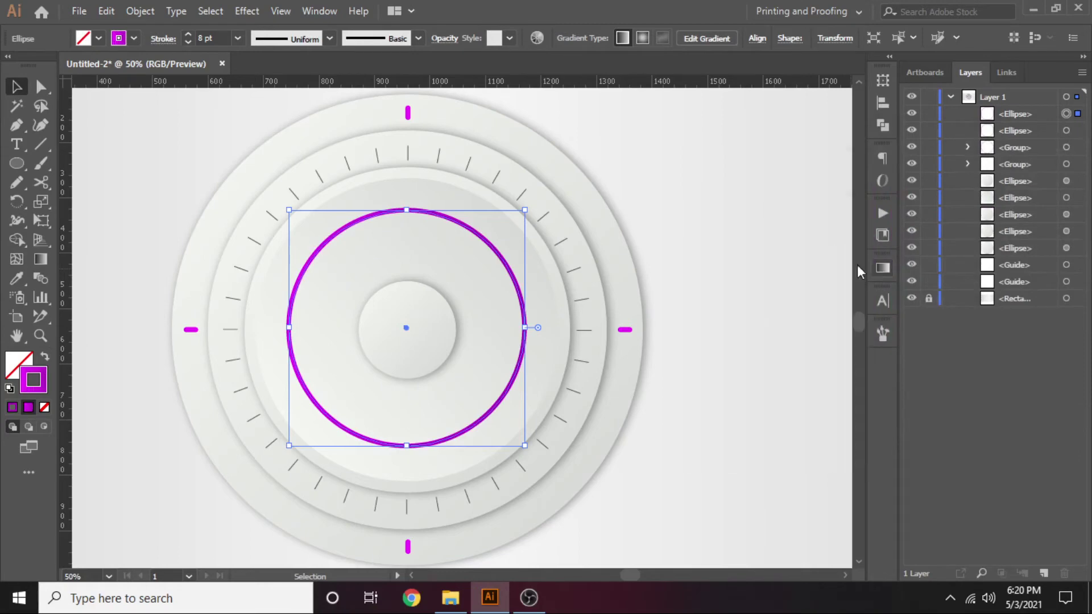
Apply the 5 pt. Round brush to the gradient ring and set its stroke weight to 1.5 pt.
left_click(671, 287)
left_click(539, 289)
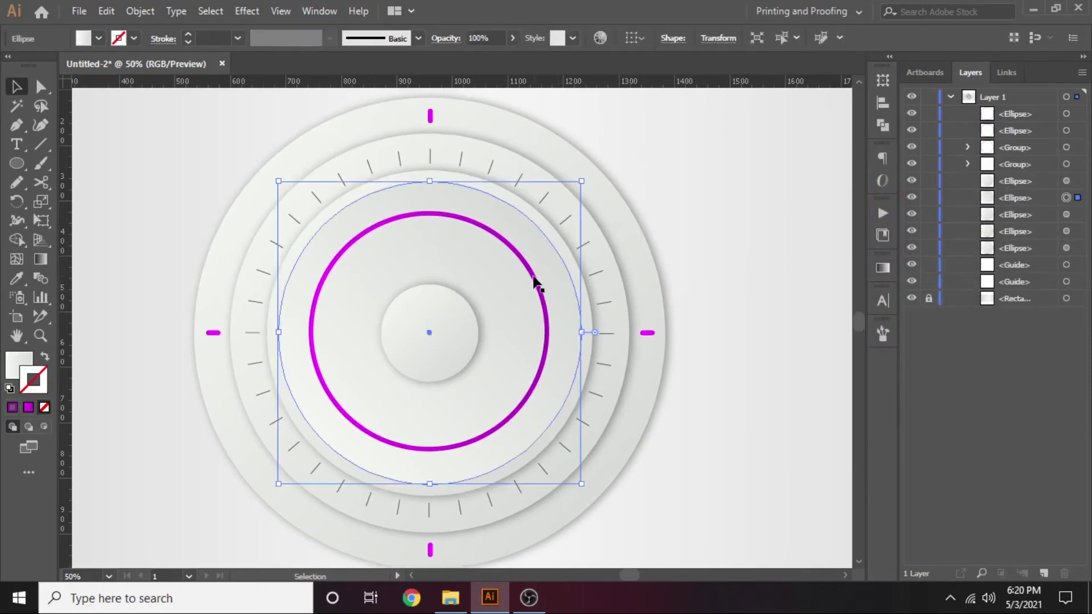
left_click(418, 38)
left_click(276, 72)
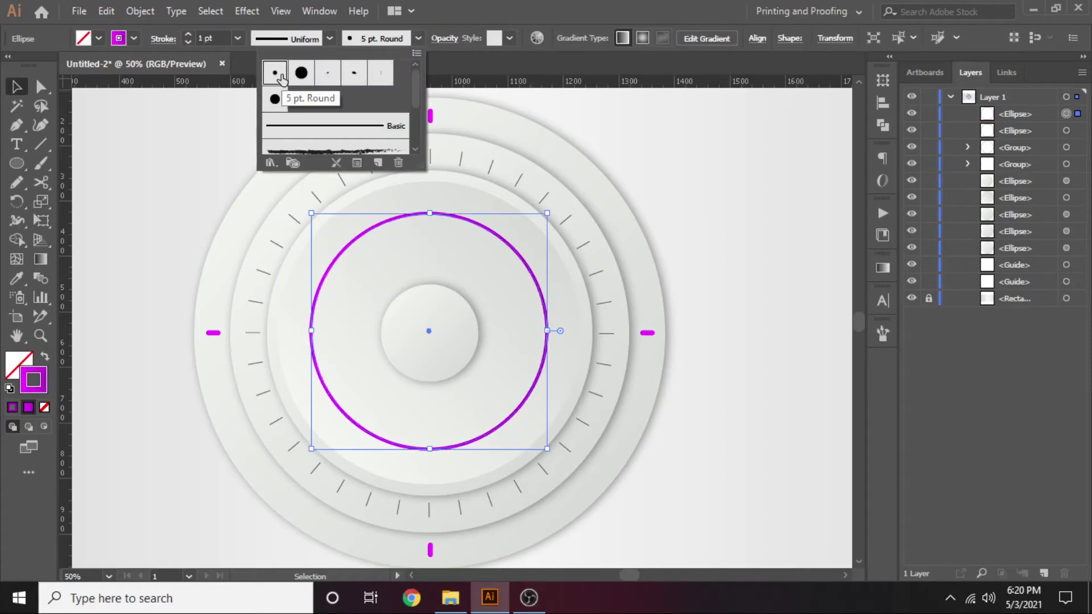
left_click(189, 35)
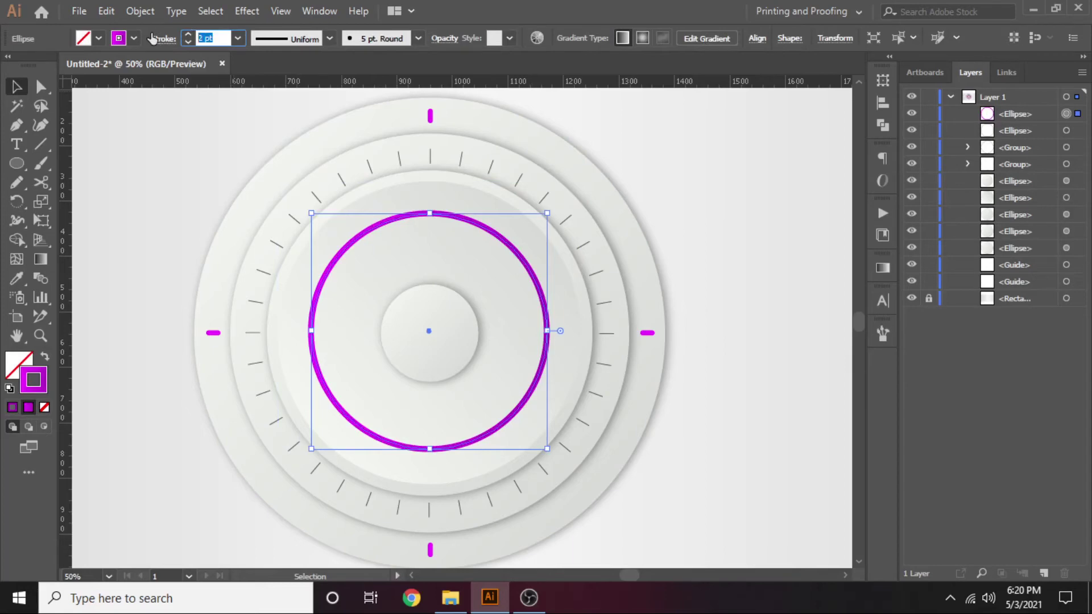
type("1.8")
key("Return")
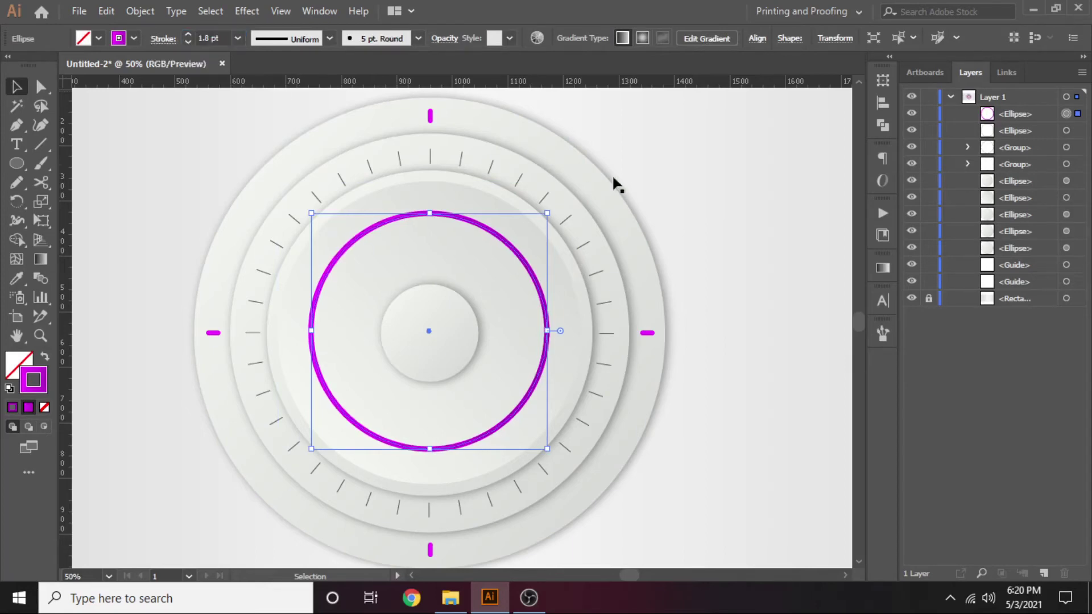
left_click(209, 43)
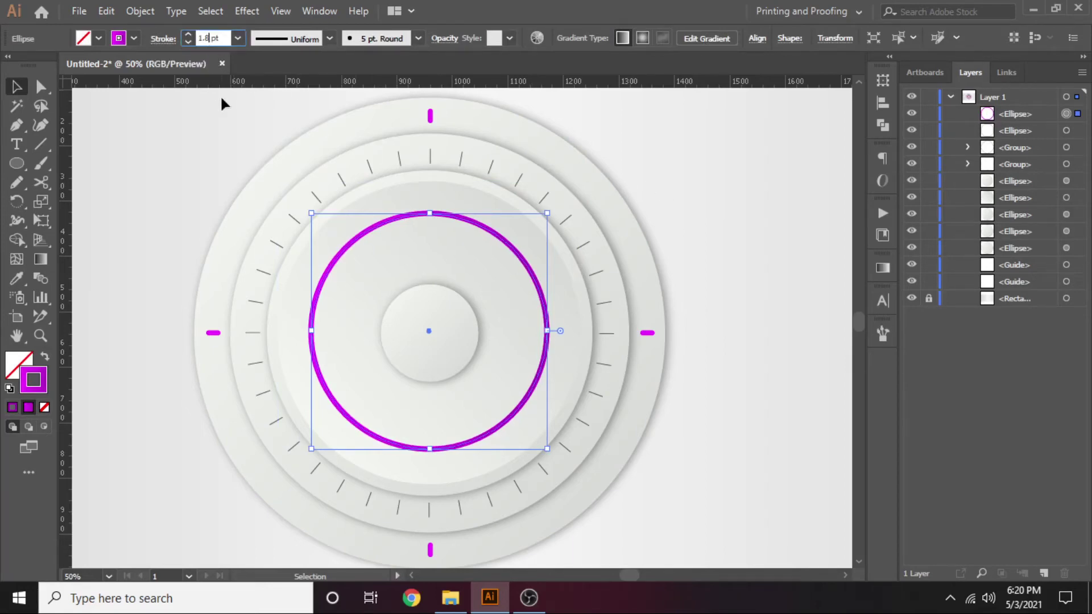
key("BackSpace")
type("5")
key("Return")
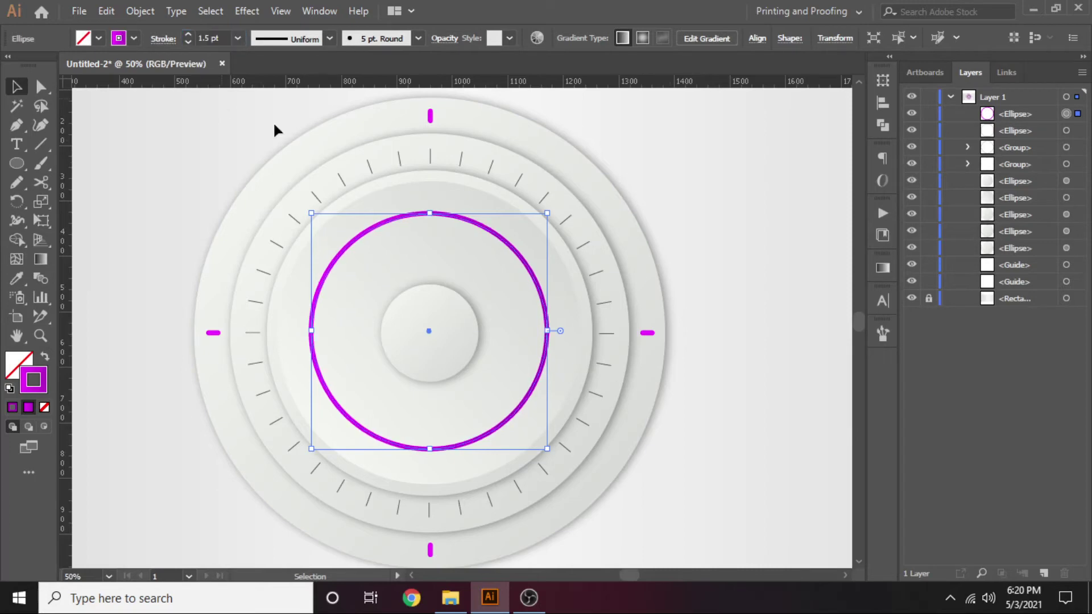
left_click(629, 258)
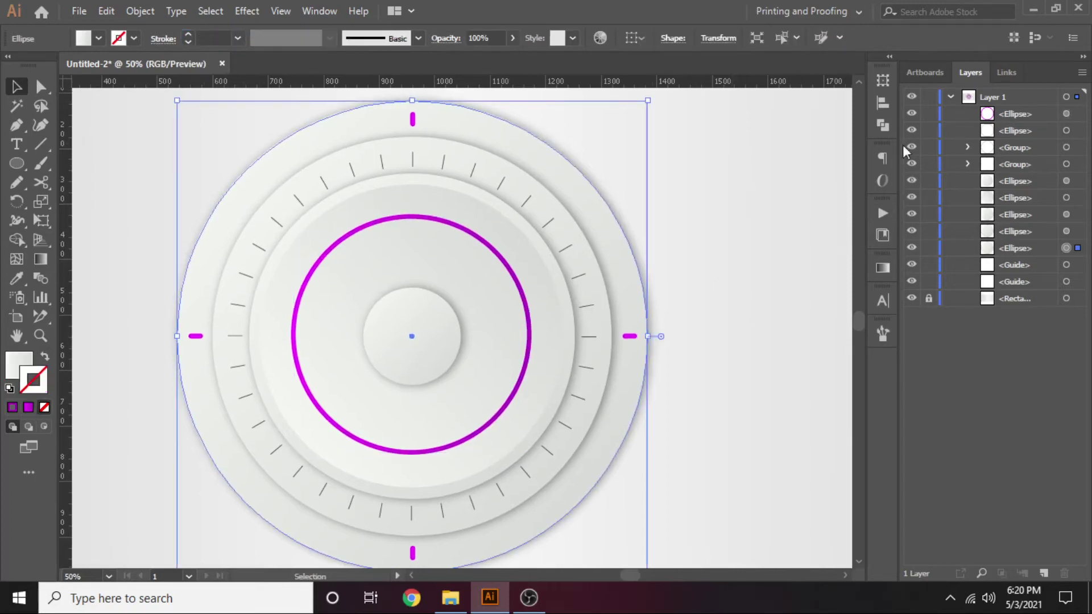
Hide the top magenta ring and apply Outline Stroke to the thin grey inner circle.
left_click(912, 119)
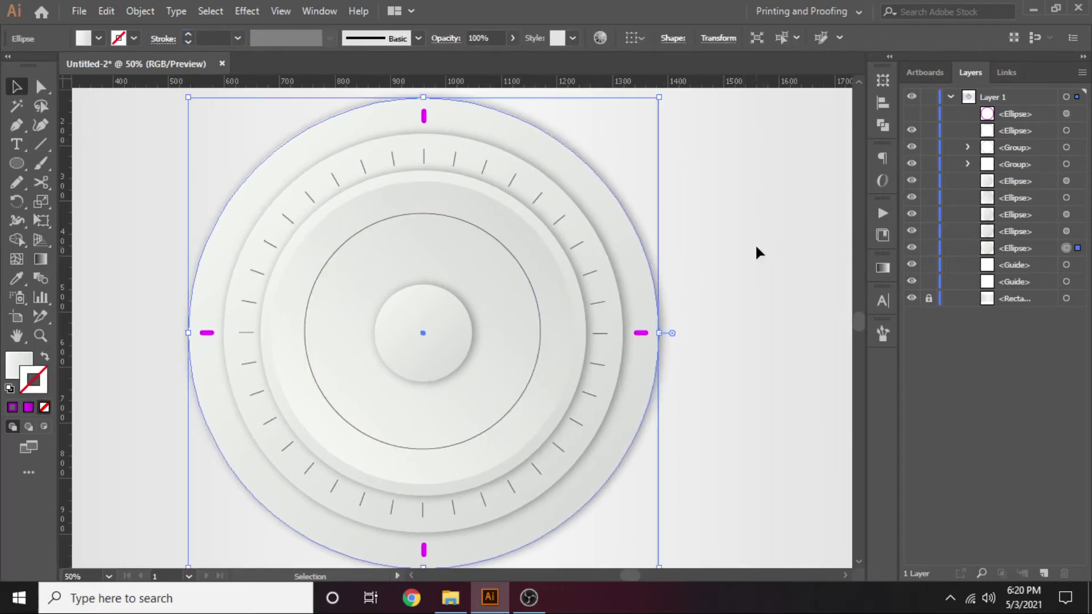
key("ctrl+semicolon")
key("ctrl+plus")
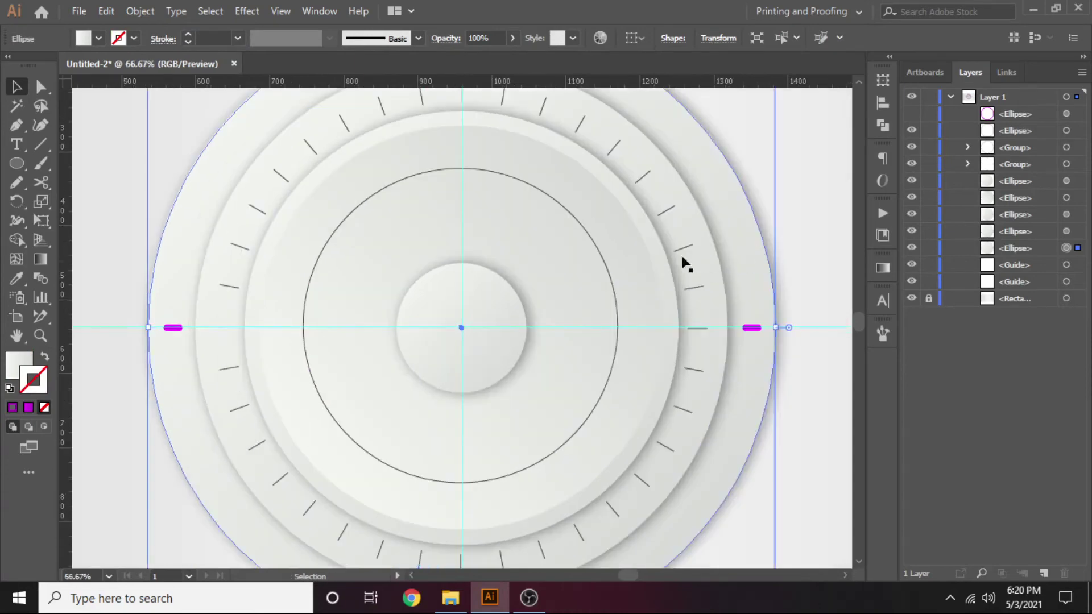
mouse_move(685, 261)
left_mouse_down()
mouse_move(637, 250)
mouse_move(621, 262)
left_mouse_up()
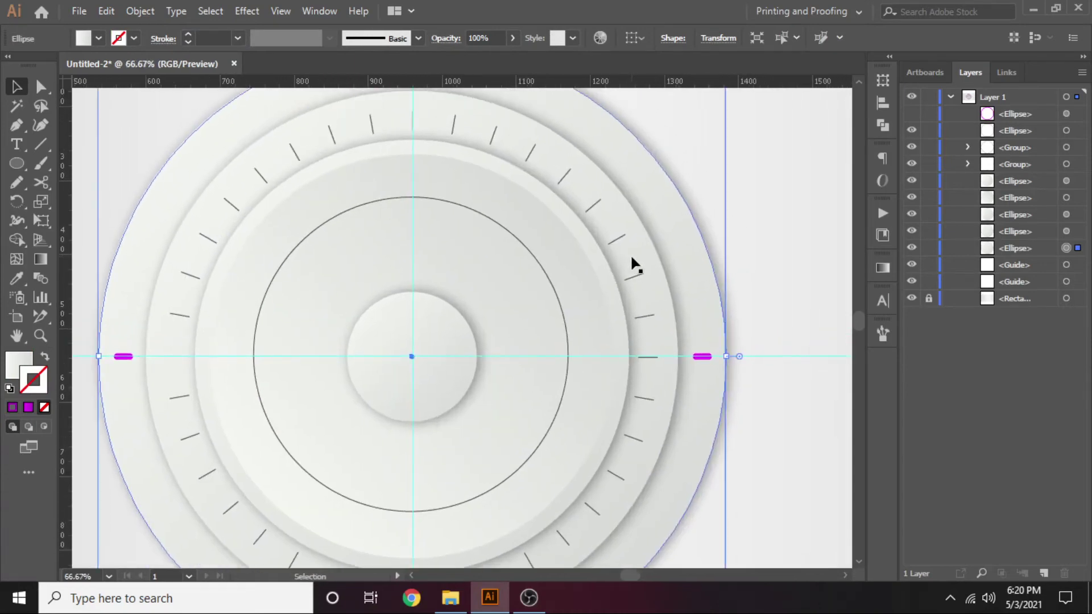
left_click(515, 242)
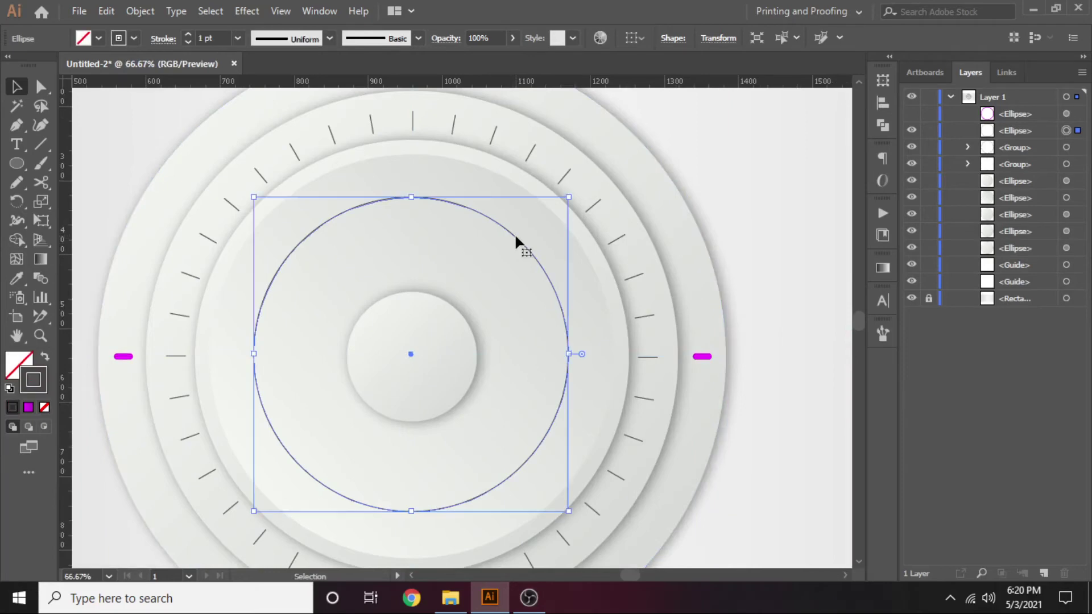
left_click(141, 13)
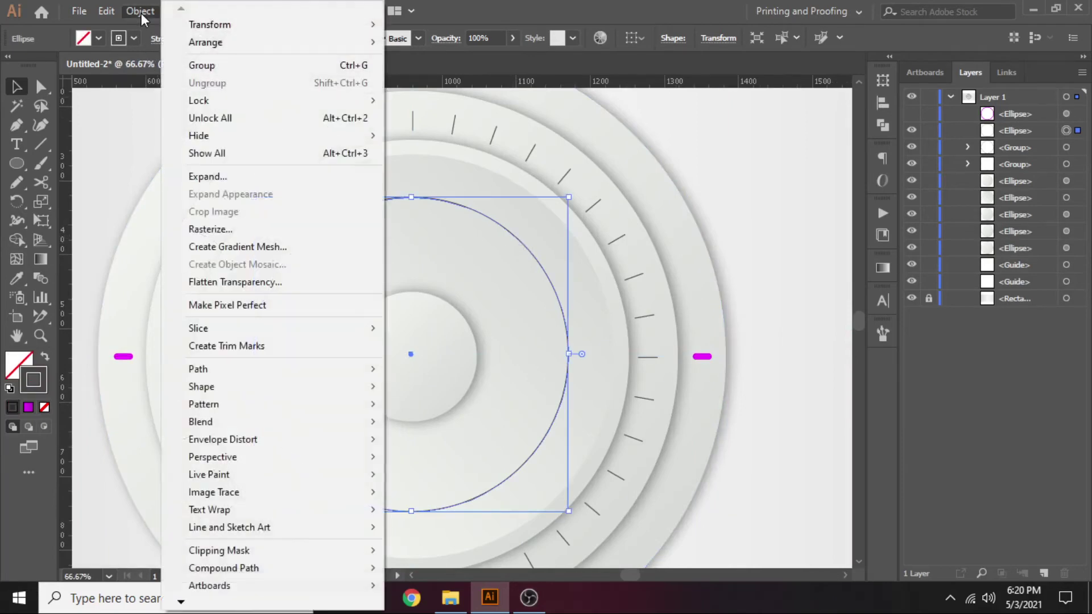
mouse_move(198, 369)
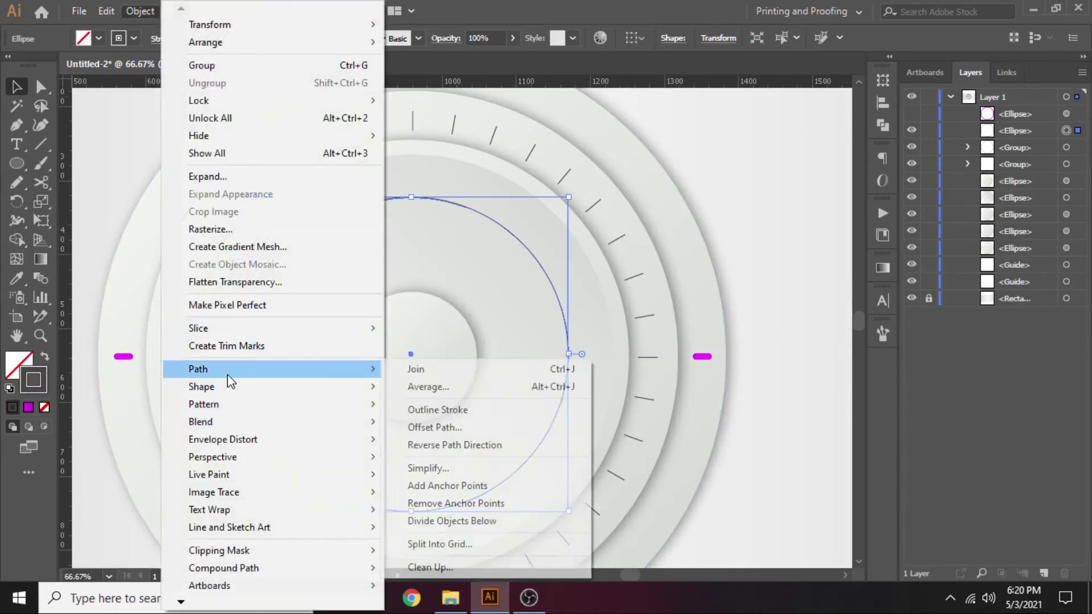
left_click(461, 410)
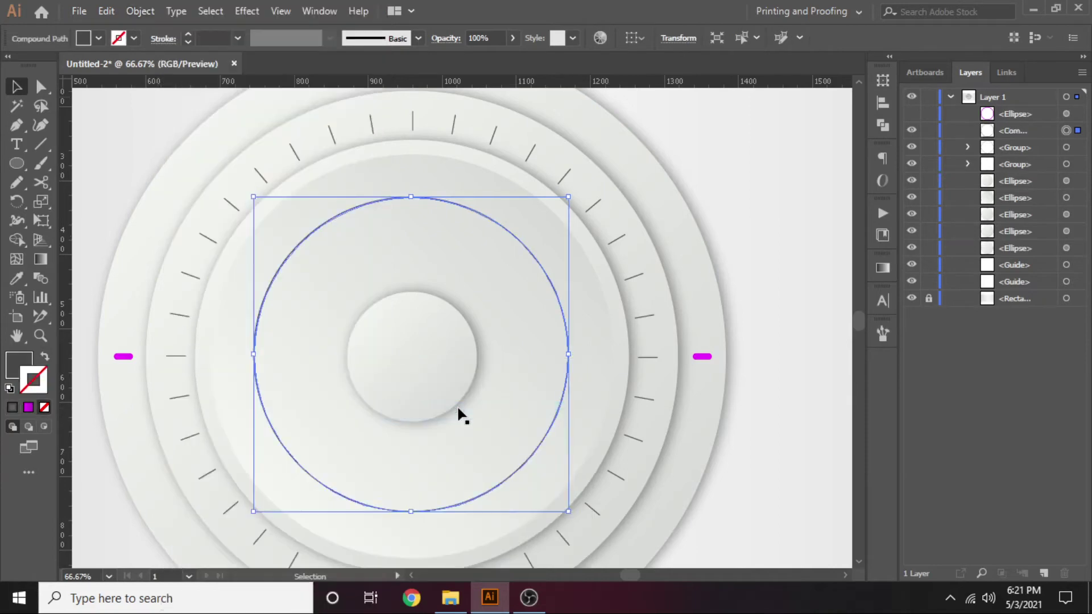
left_click(730, 288)
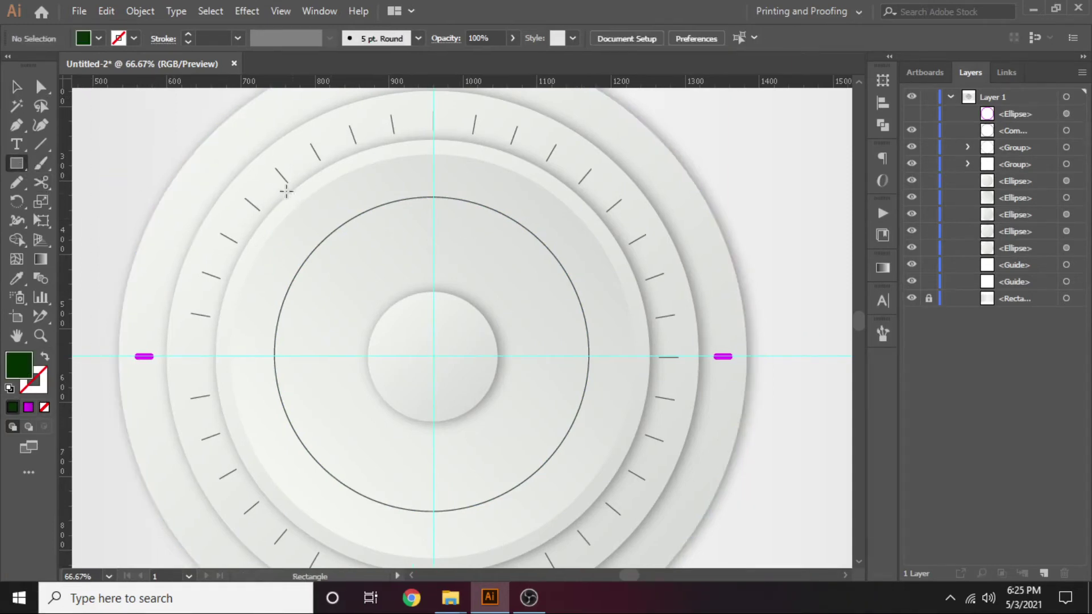
Intersect a rectangle with the grey circle in Pathfinder, leaving its upper-left quarter arc.
mouse_move(279, 180)
left_mouse_down()
mouse_move(428, 323)
mouse_move(420, 342)
left_mouse_up()
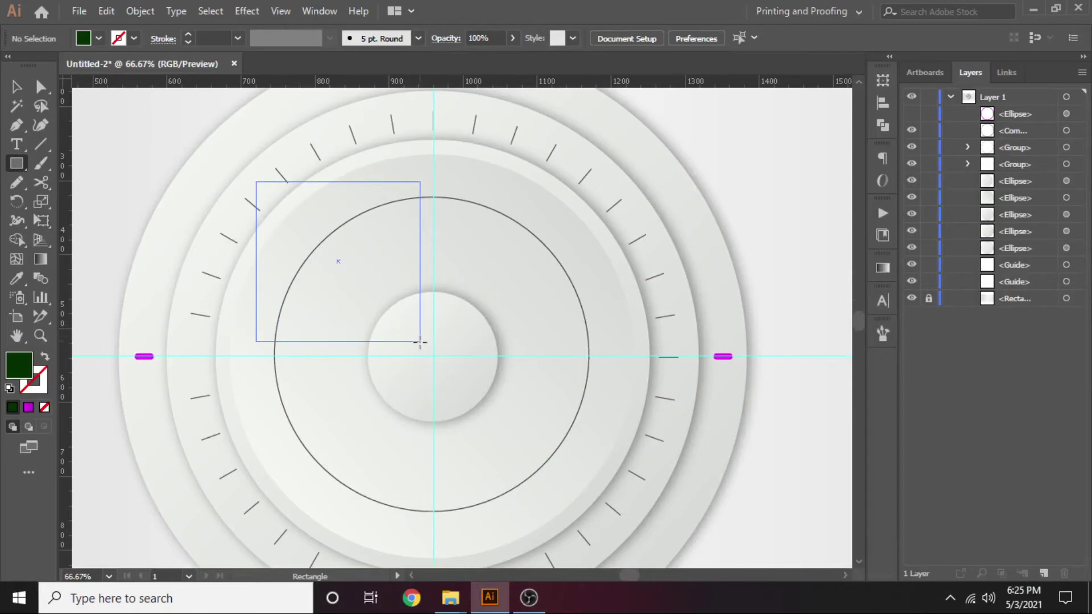
left_click_drag(421, 342, 407, 336)
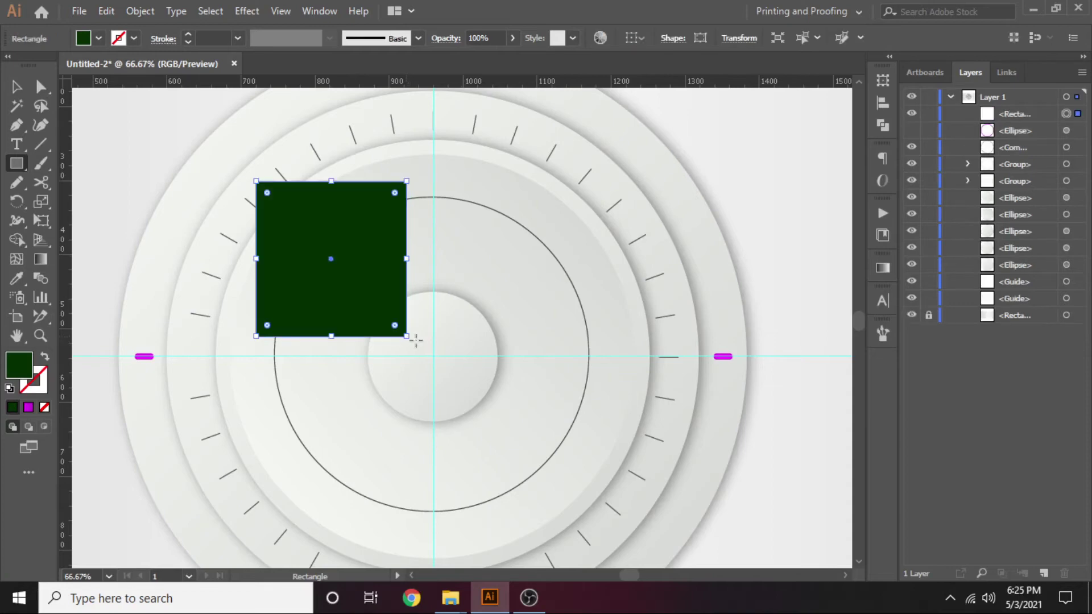
key("v")
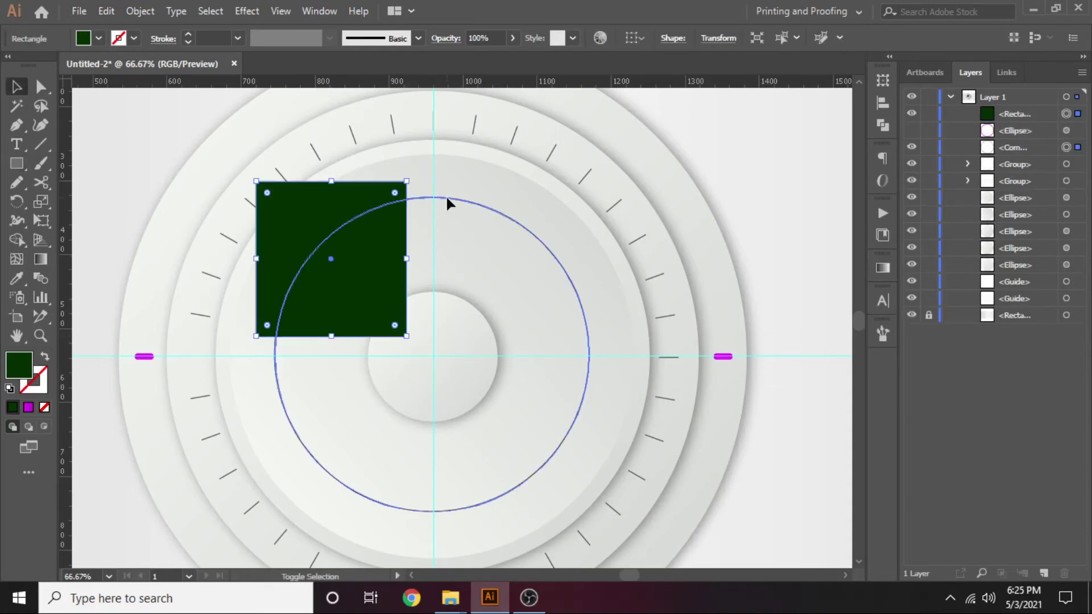
left_click(446, 196, "shift")
left_click(319, 11)
left_click(447, 574)
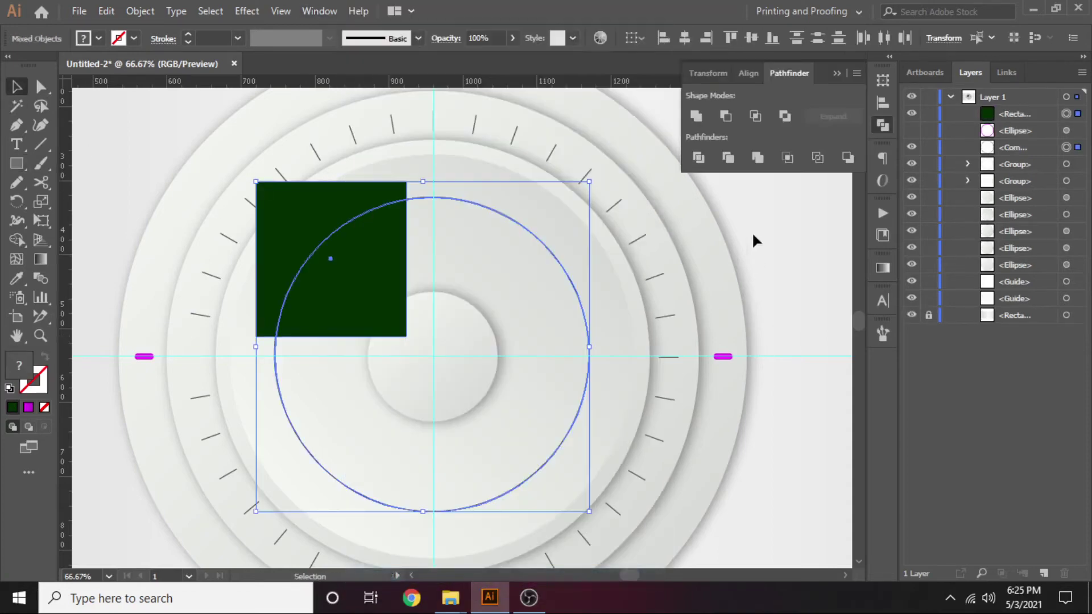
left_click(756, 115)
left_click(781, 232)
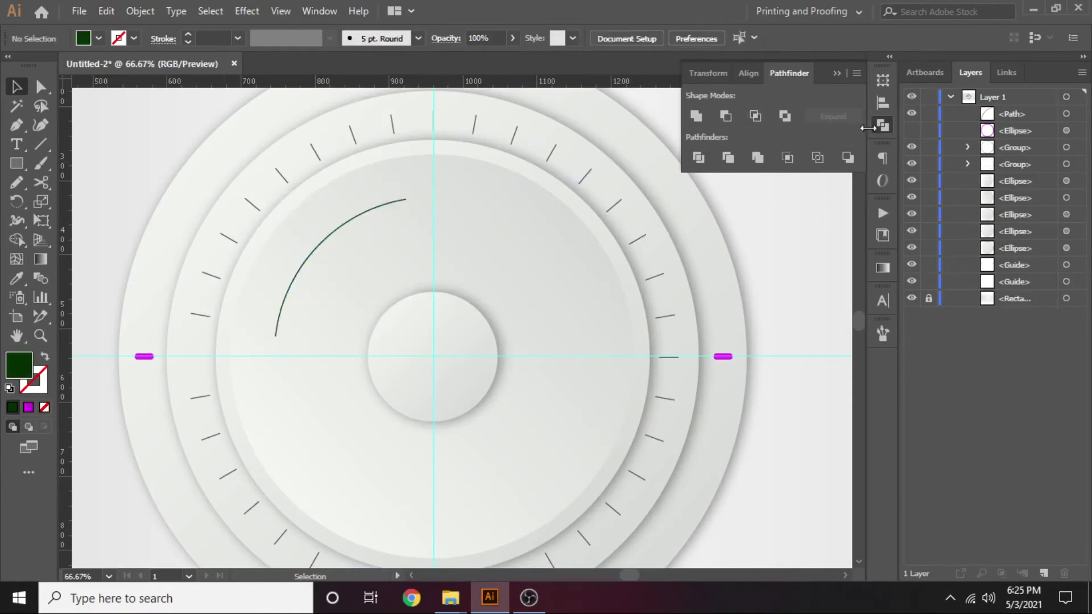
Show the magenta ring again and convert its stroke into a filled path with Outline Stroke.
left_click(912, 132)
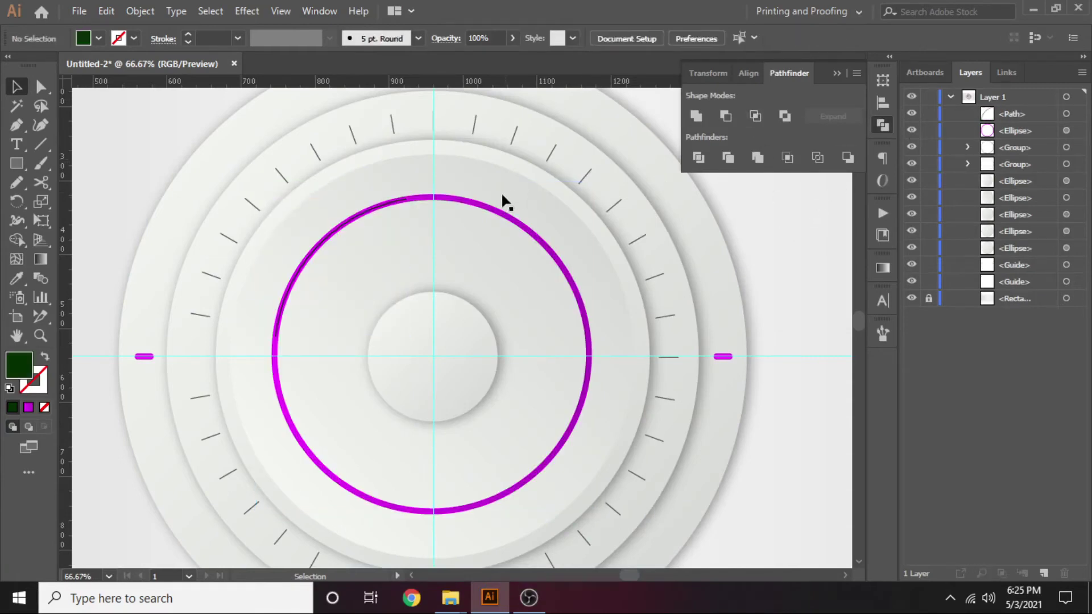
left_click(488, 211)
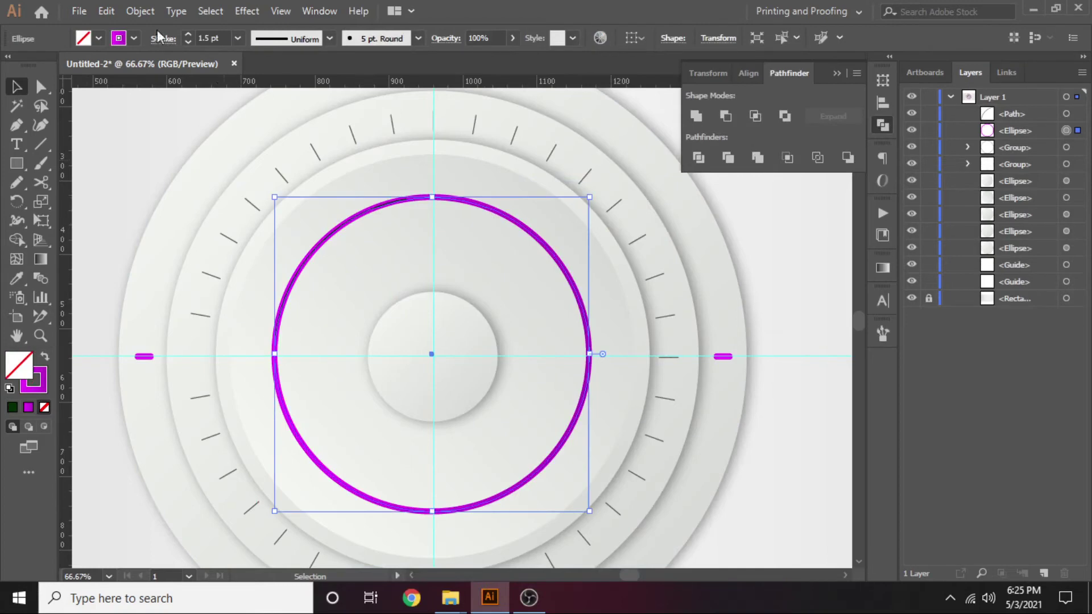
left_click(139, 11)
mouse_move(198, 369)
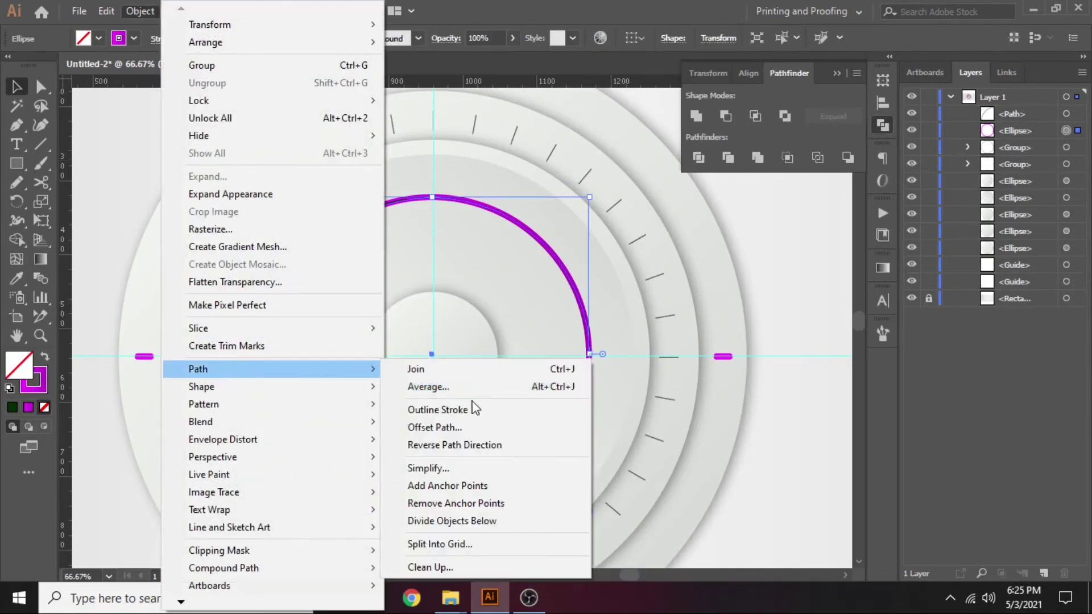
left_click(473, 409)
left_click(778, 289)
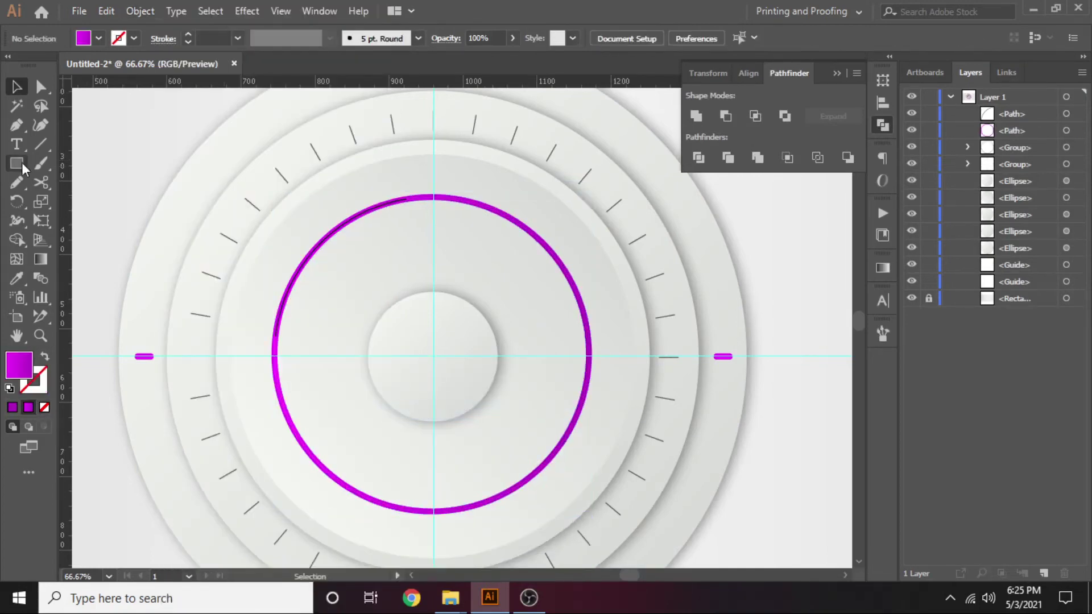
Draw a tall rectangle covering the ring's right half, extending down past the centre.
left_click(17, 164)
mouse_move(279, 168)
left_mouse_down()
mouse_move(400, 278)
mouse_move(428, 335)
mouse_move(469, 335)
left_mouse_up()
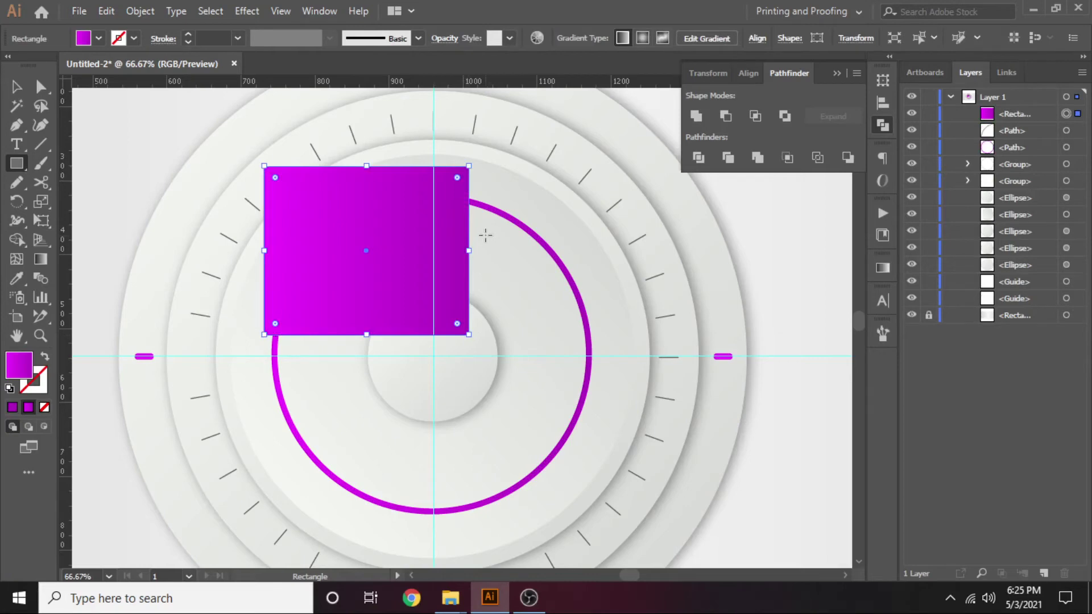
key("c")
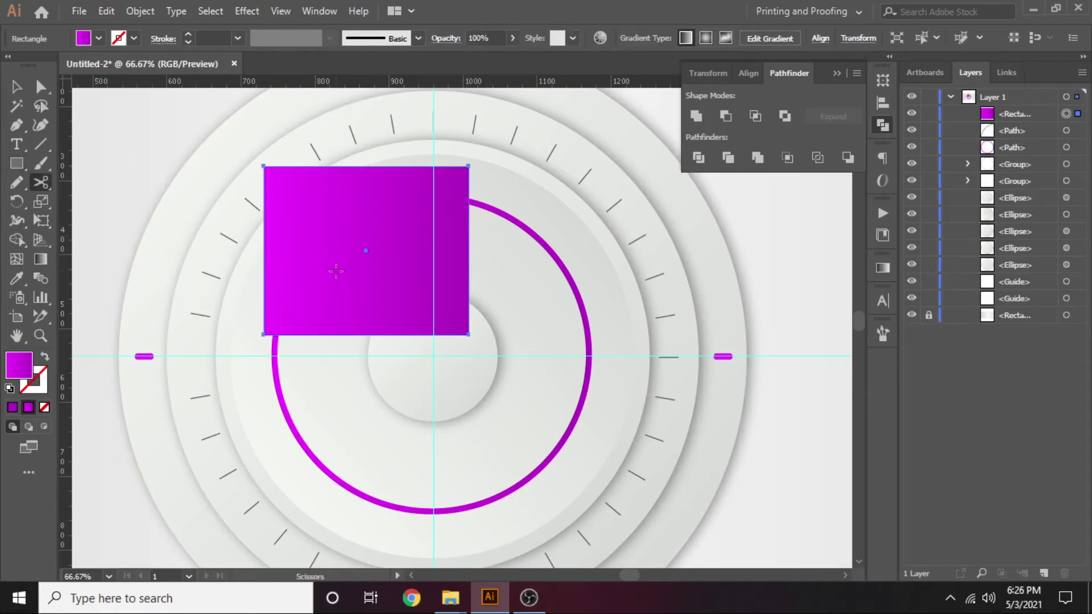
key("v")
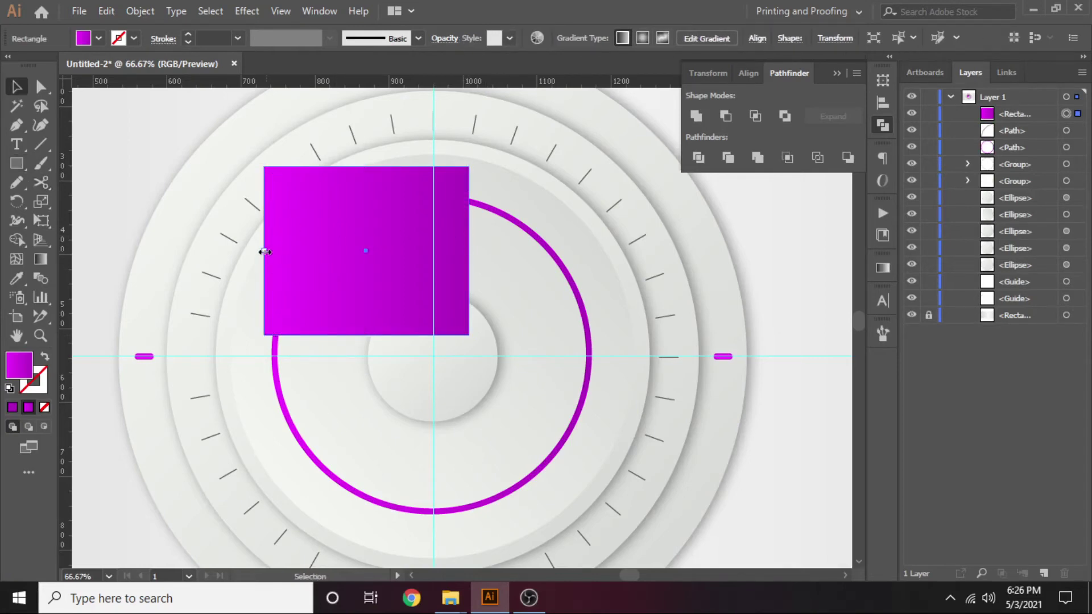
left_click_drag(265, 252, 619, 287)
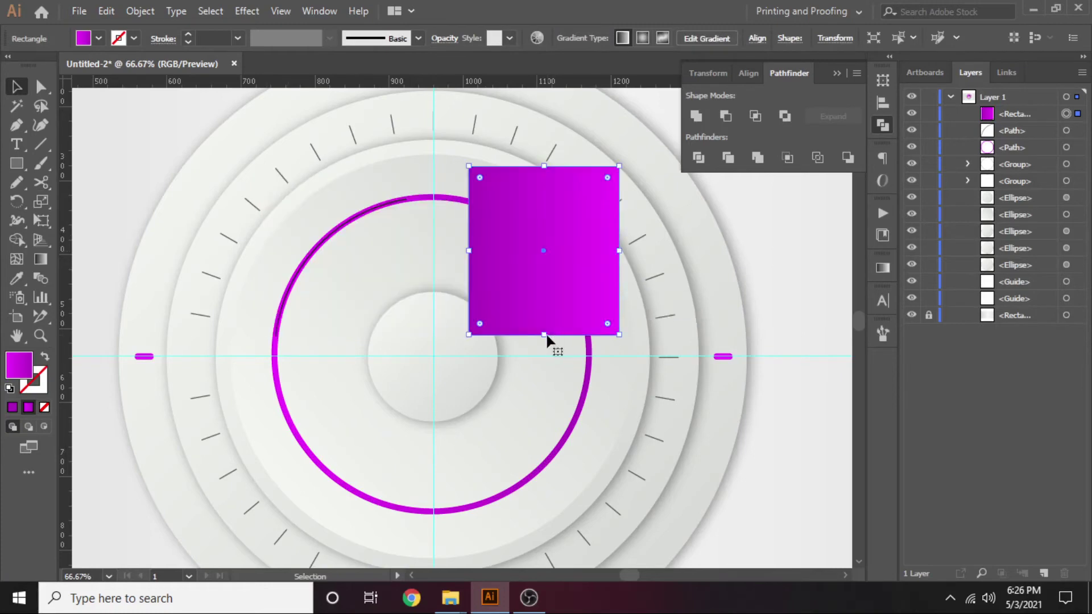
left_click_drag(545, 335, 545, 536)
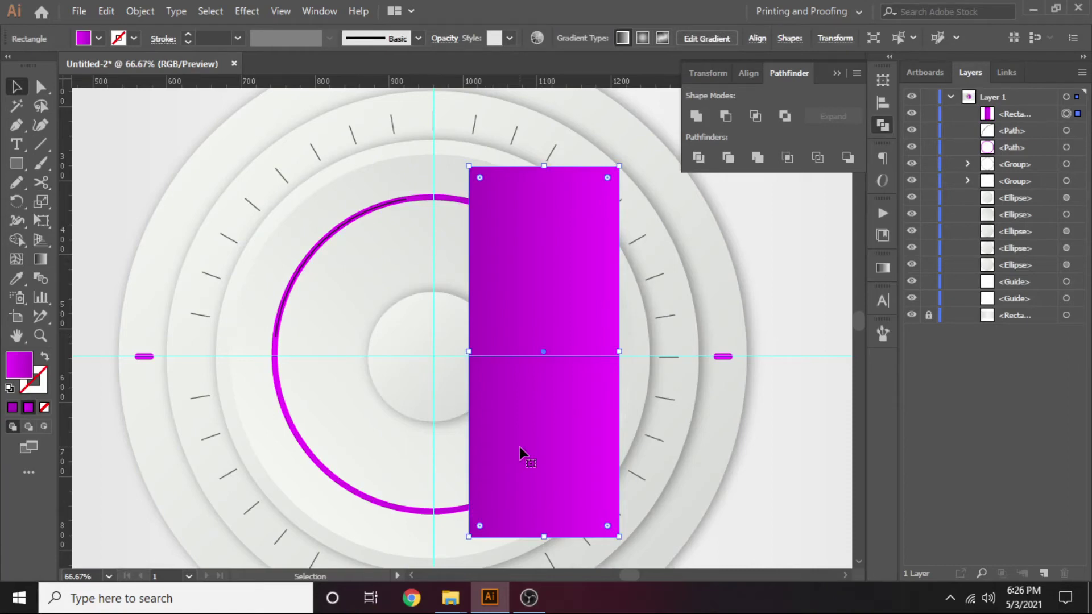
Add a lower-left rectangle, unite both, and intersect them with the ring into a three-quarter arc.
key("m")
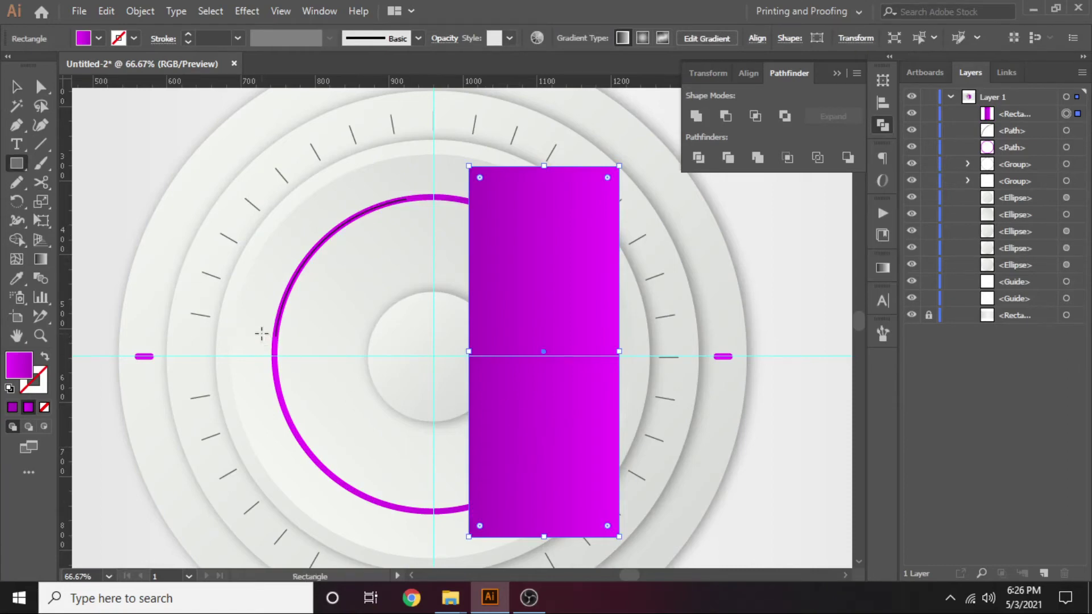
left_click_drag(262, 334, 529, 517)
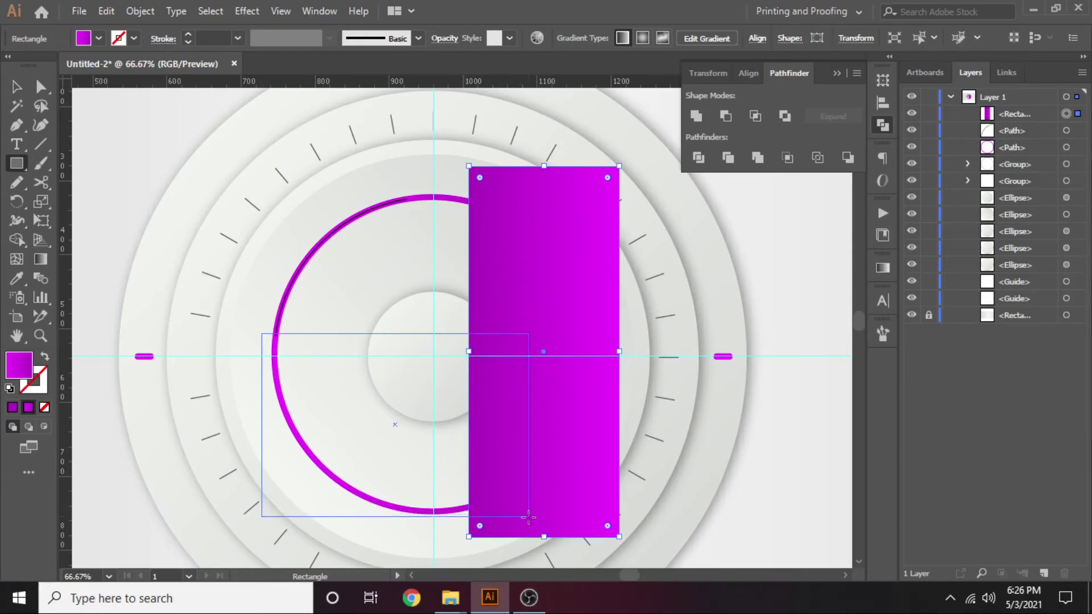
left_click_drag(528, 516, 529, 516)
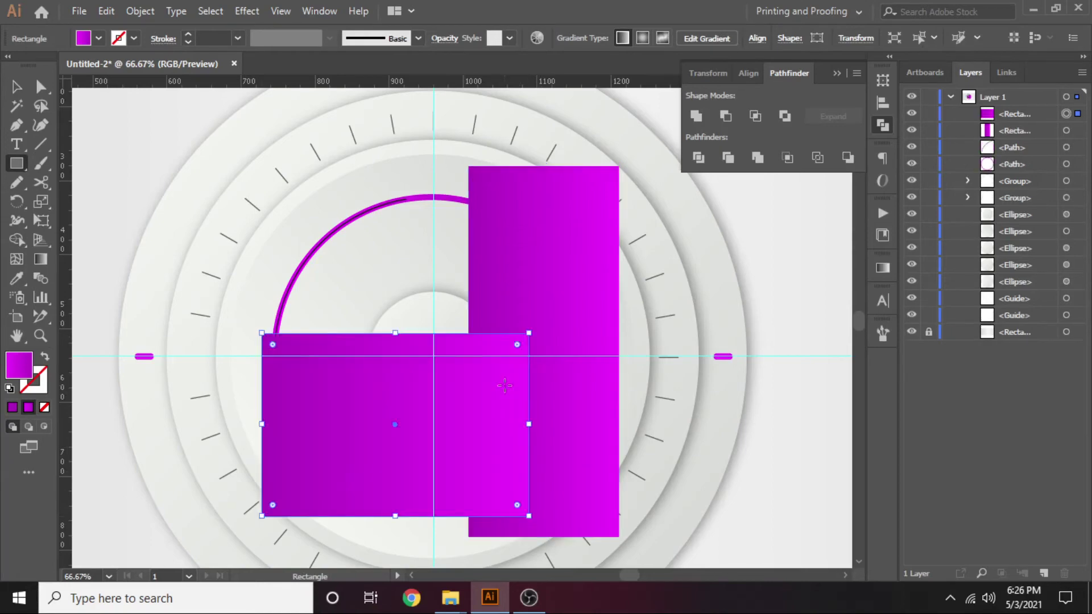
key("v")
left_click(547, 280, "shift")
left_click(697, 116)
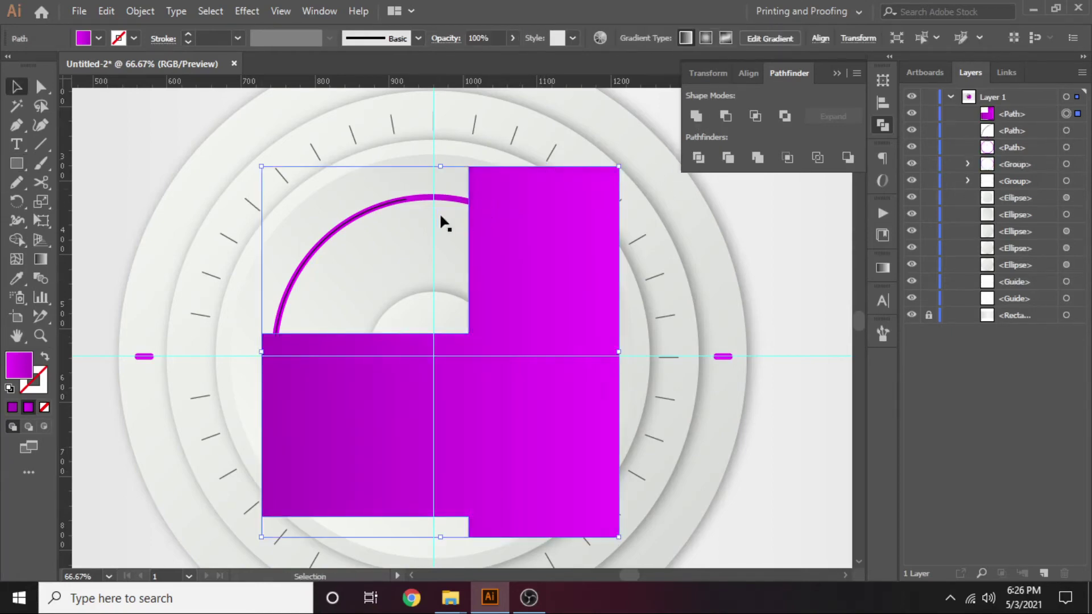
left_click(453, 199, "shift")
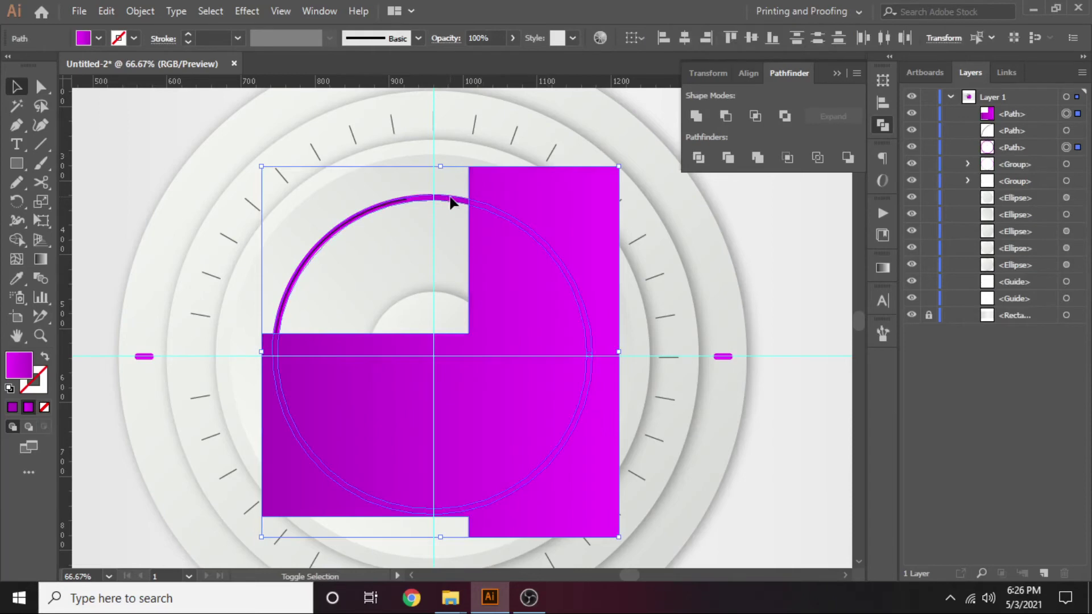
left_click(756, 116)
left_click(827, 195)
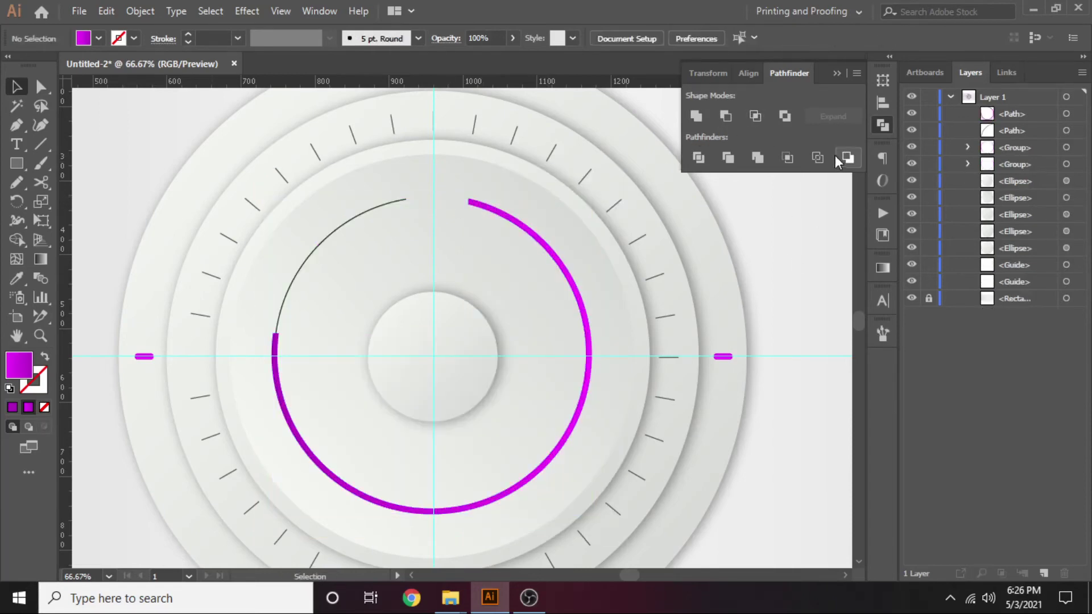
left_click(882, 124)
Draw a small hollow circle at the ring's top with a 4 pt magenta outline.
left_click_drag(728, 213, 736, 214)
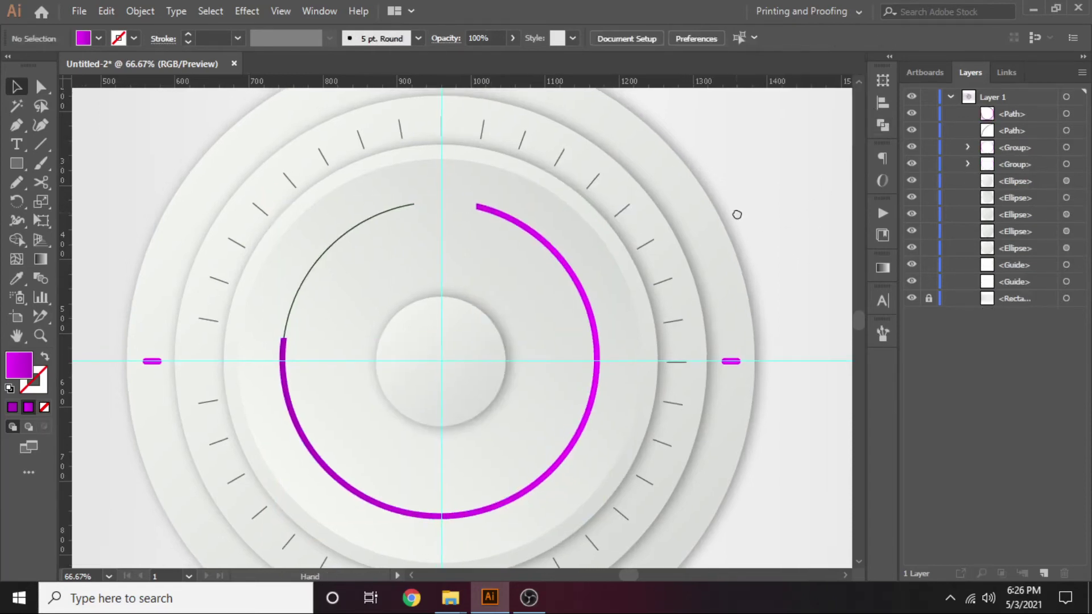
left_click(17, 164)
left_click_drag(17, 163, 69, 206)
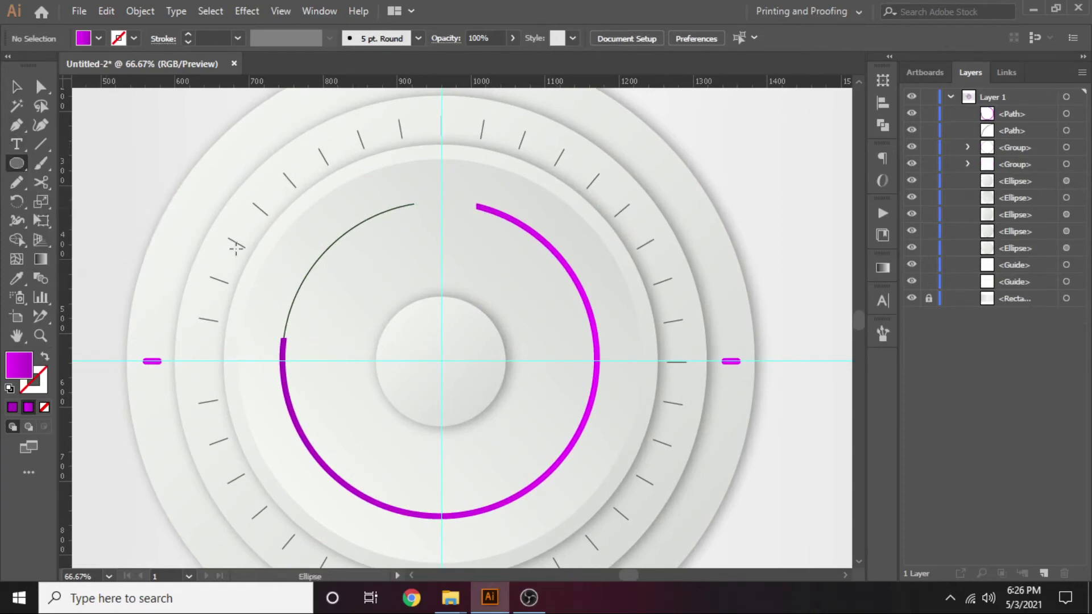
left_click_drag(431, 191, 454, 215)
key("v")
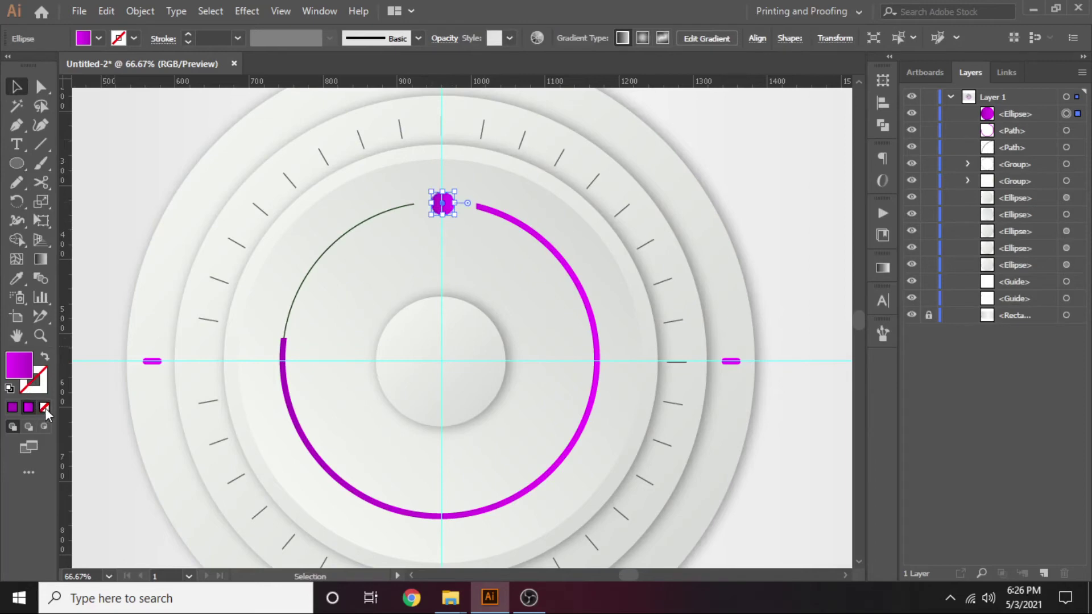
left_click(45, 407)
left_click(12, 408)
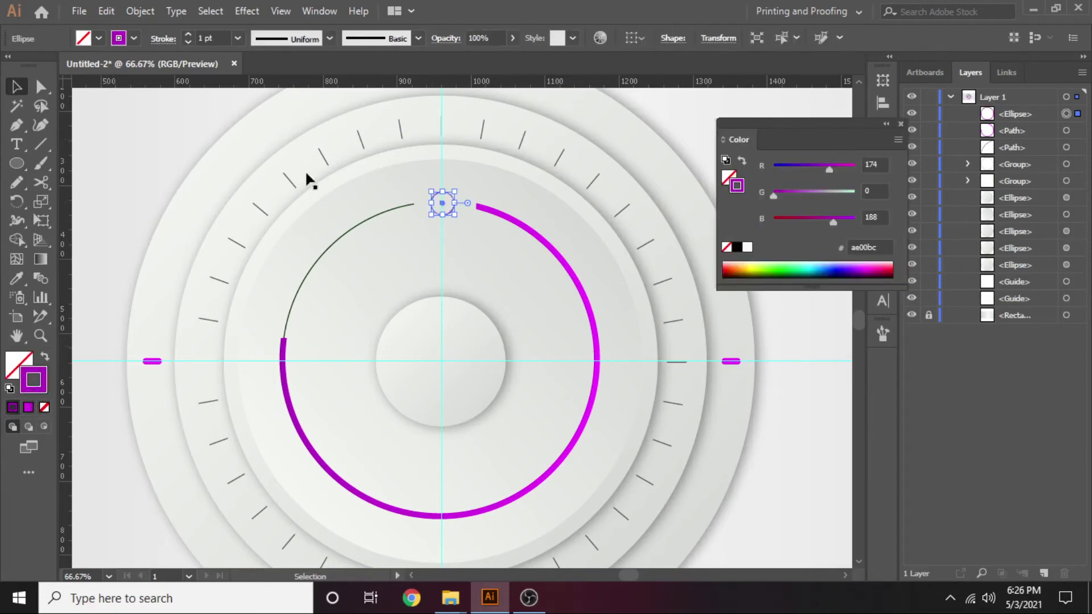
left_click(188, 34)
left_click_drag(522, 170, 534, 190)
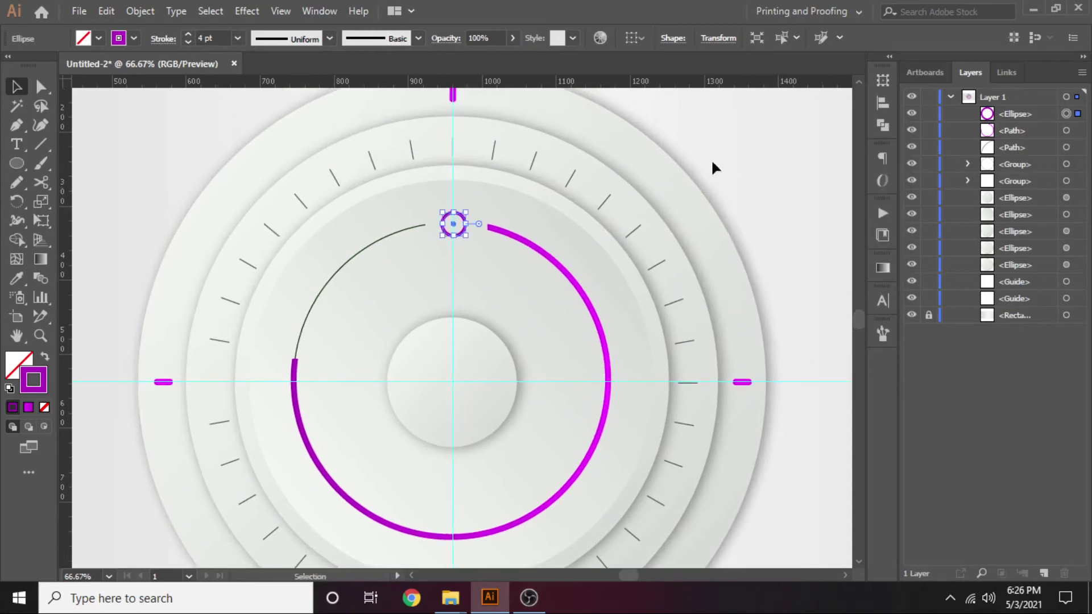
key("Left")
left_click(755, 161)
left_click_drag(775, 265, 772, 228)
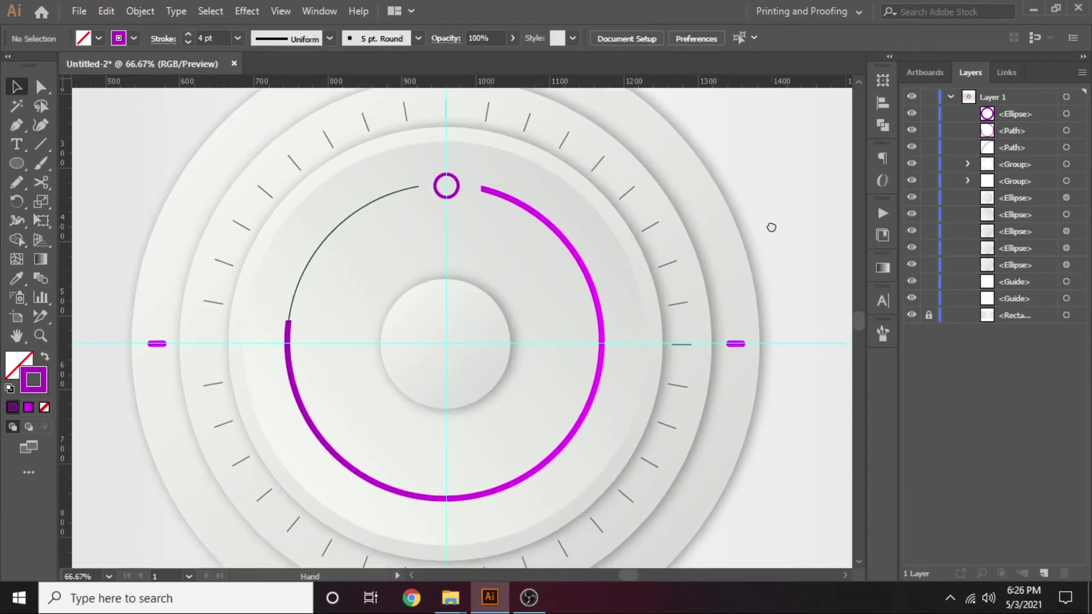
key("ctrl+0")
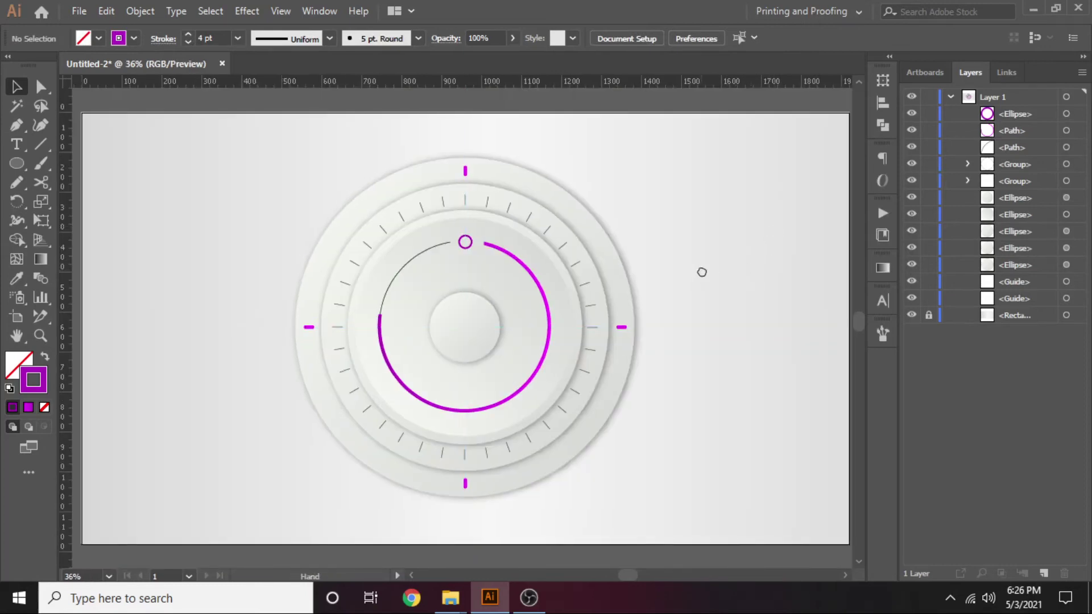
Zoom in and draw a new circle in the empty area to the right of the dial.
key("ctrl+plus")
key("ctrl+plus")
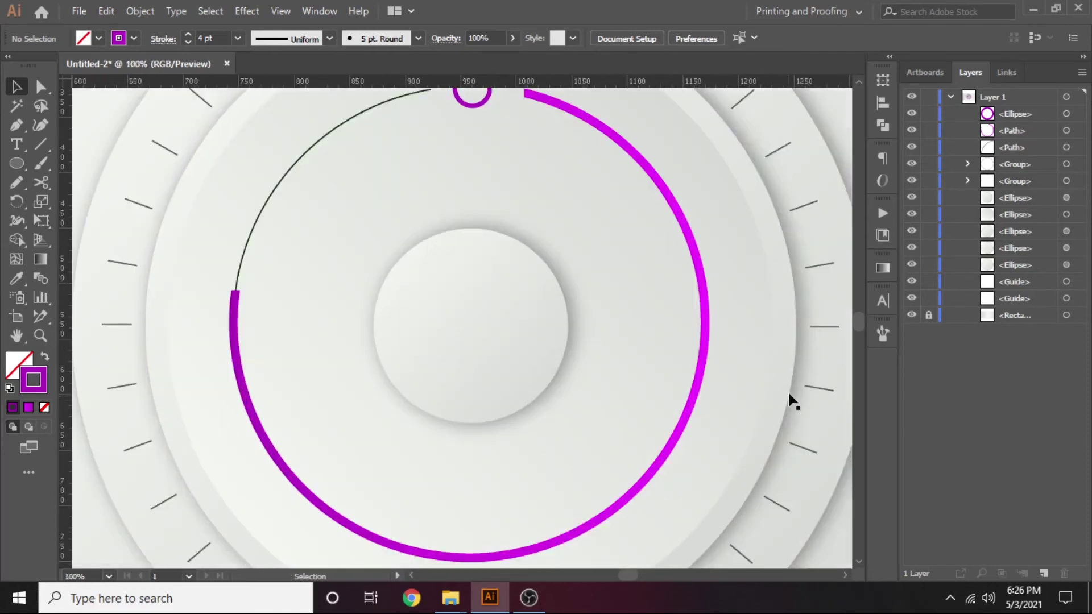
key("ctrl+plus")
left_click_drag(655, 320, 373, 324)
left_click_drag(717, 328, 381, 344)
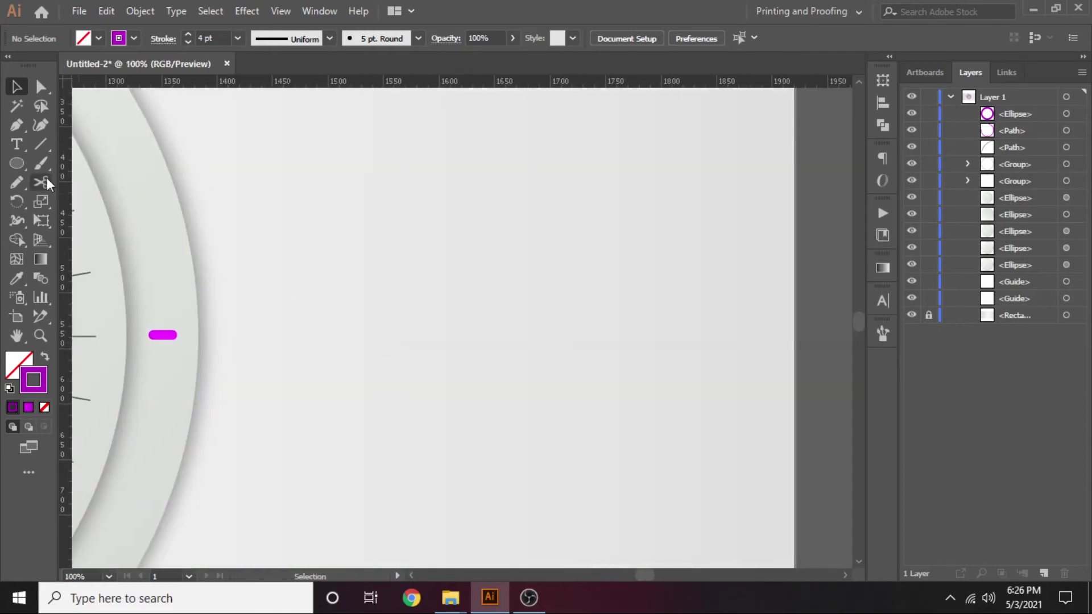
key("l")
left_click_drag(440, 305, 534, 385)
mouse_move(449, 371)
left_mouse_down()
mouse_move(728, 383)
mouse_move(643, 383)
mouse_move(738, 396)
left_mouse_up()
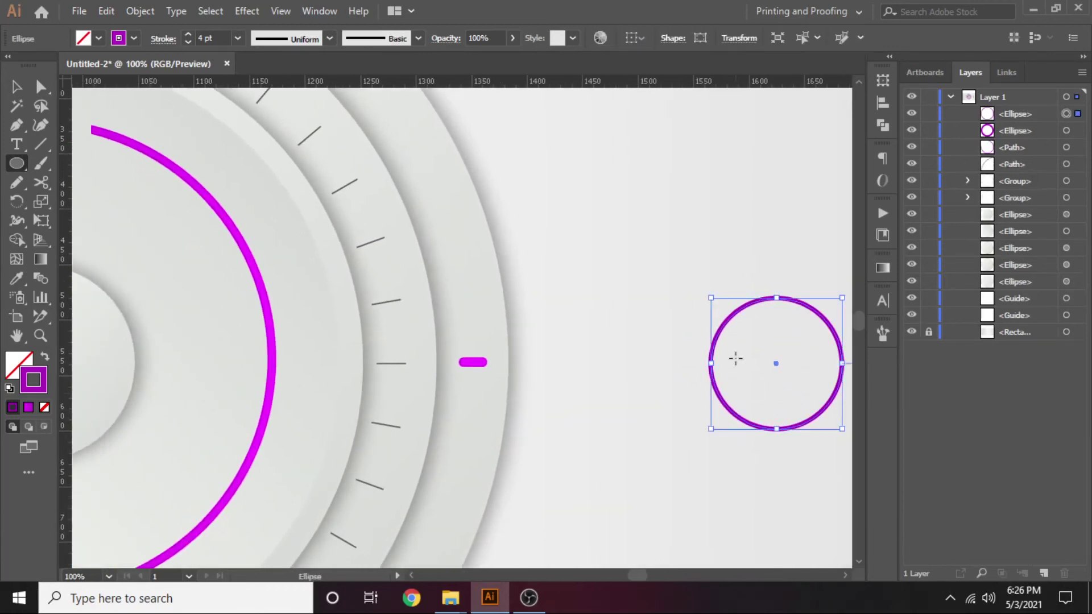
key("v")
left_click_drag(770, 341, 699, 331)
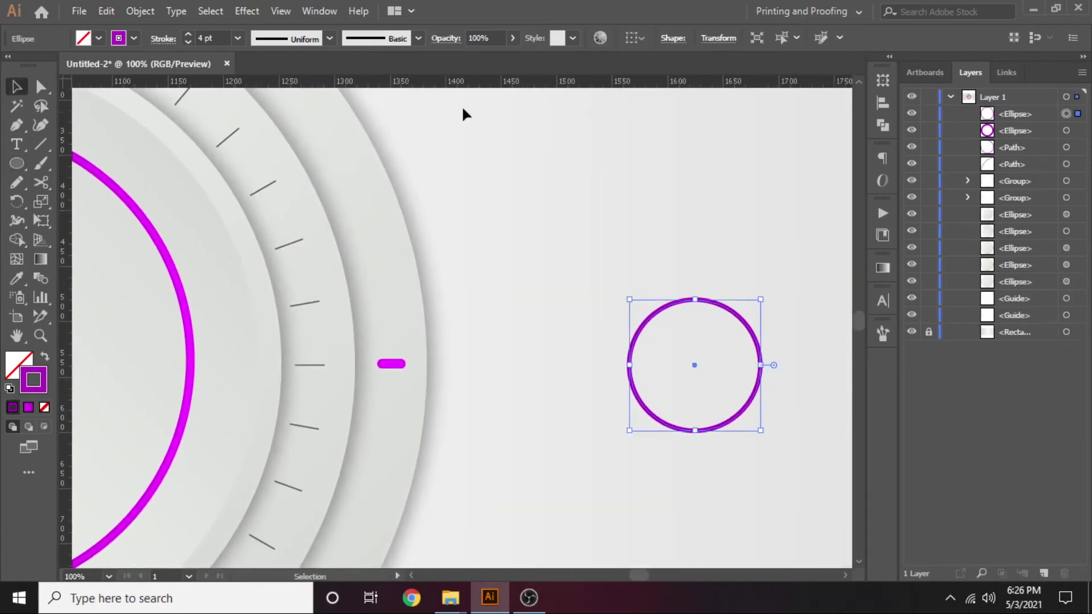
Give the new circle a thick purple outline using the 5 pt. Round brush.
left_click(188, 35)
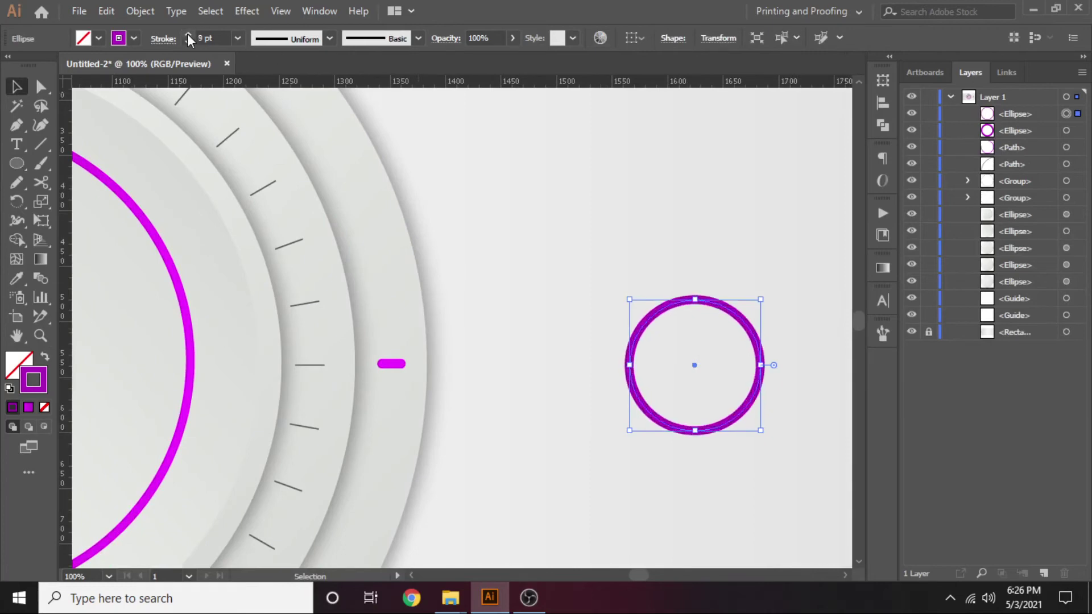
left_click(188, 35)
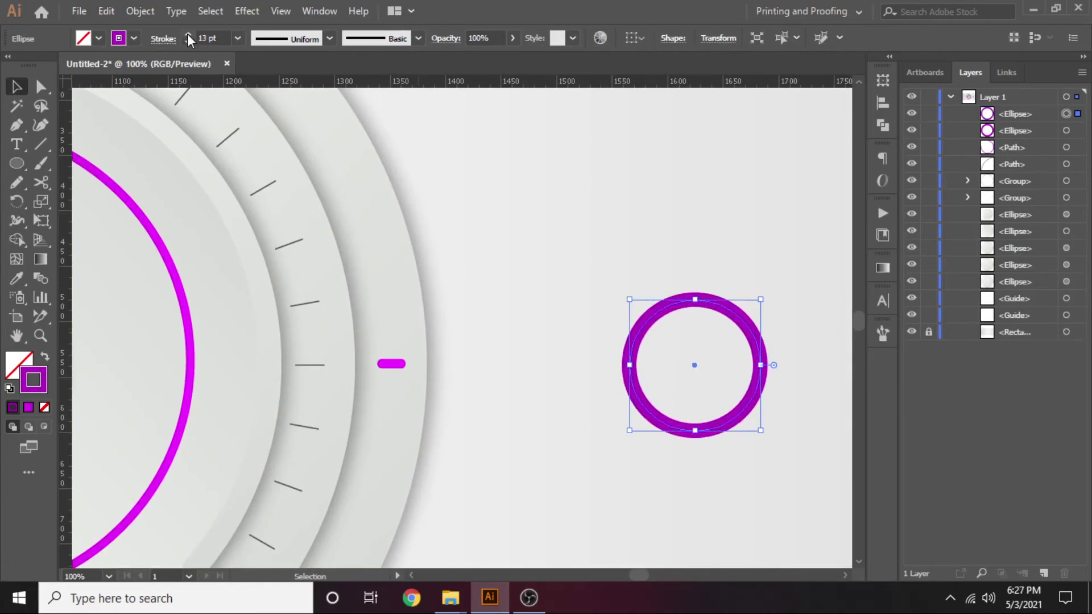
left_click(188, 35)
scroll(386, 114, "right", 2)
left_click(417, 39)
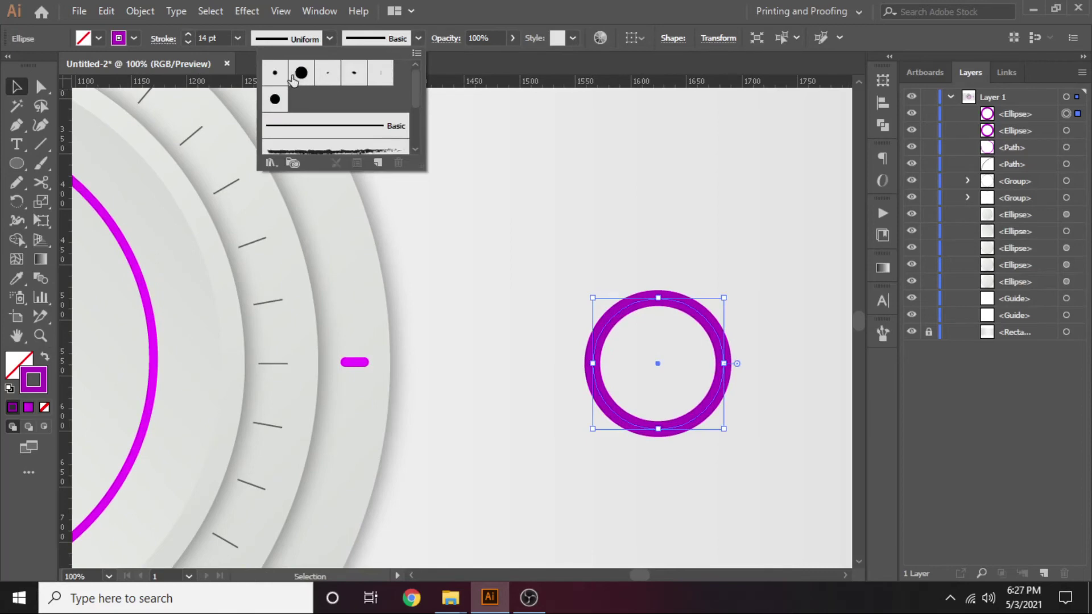
left_click(275, 72)
left_click(190, 32)
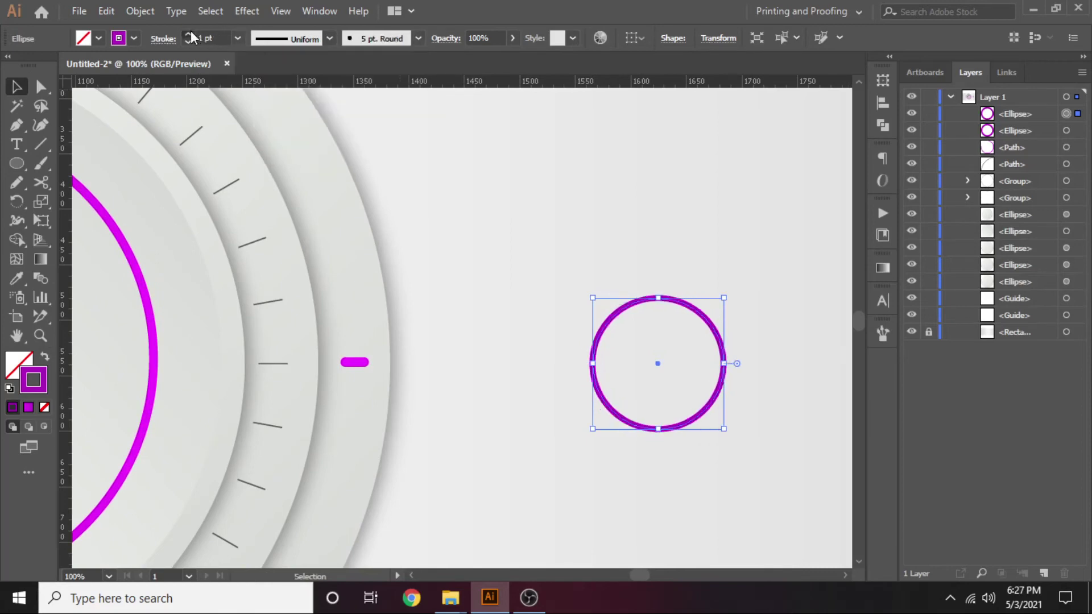
left_click(189, 31)
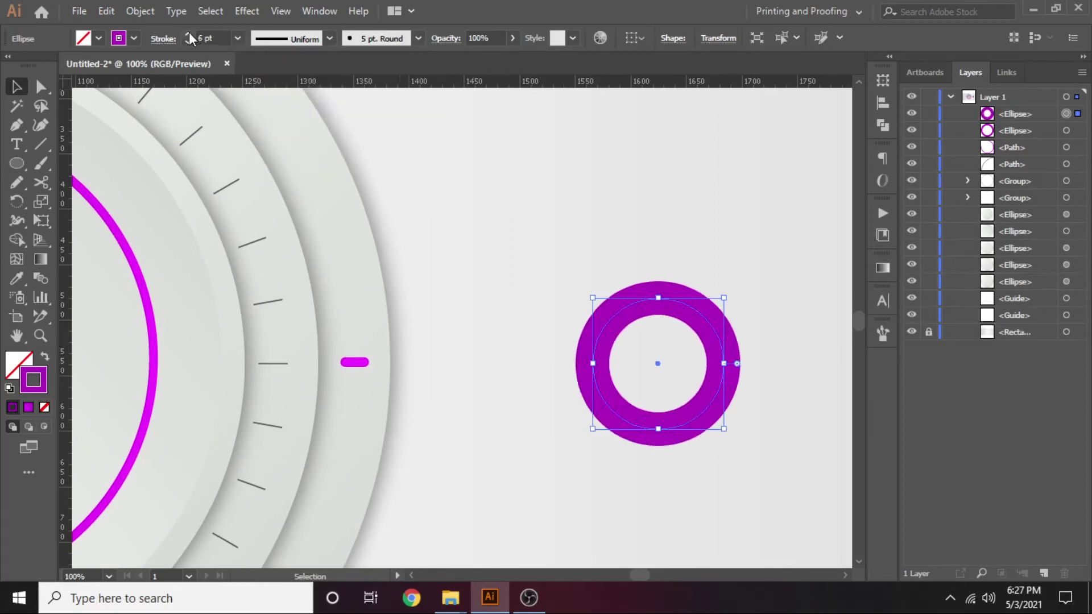
left_click(190, 42)
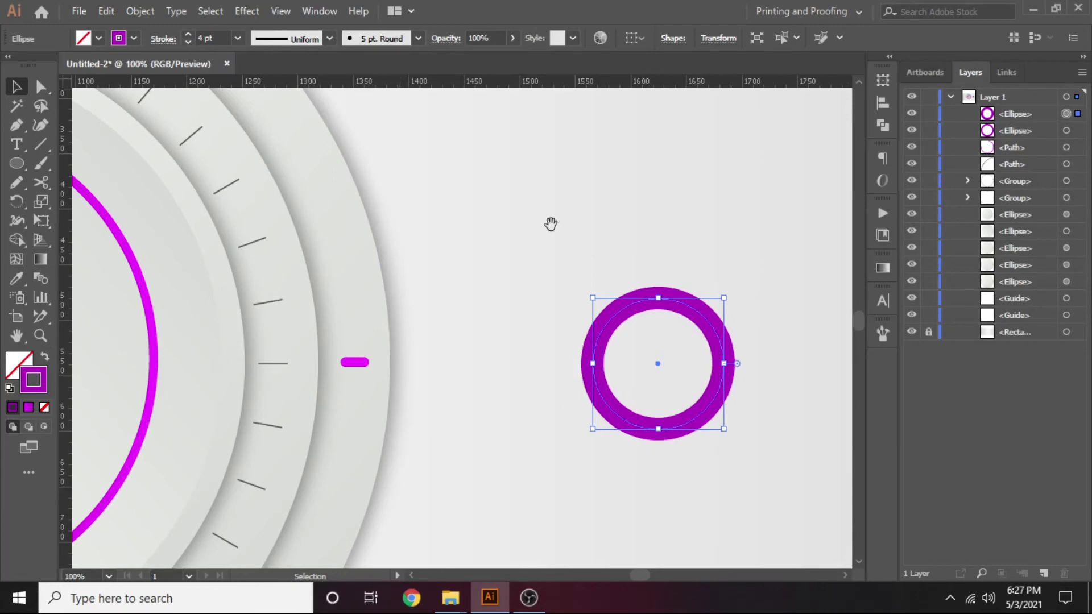
left_click_drag(550, 224, 496, 219)
left_click(140, 11)
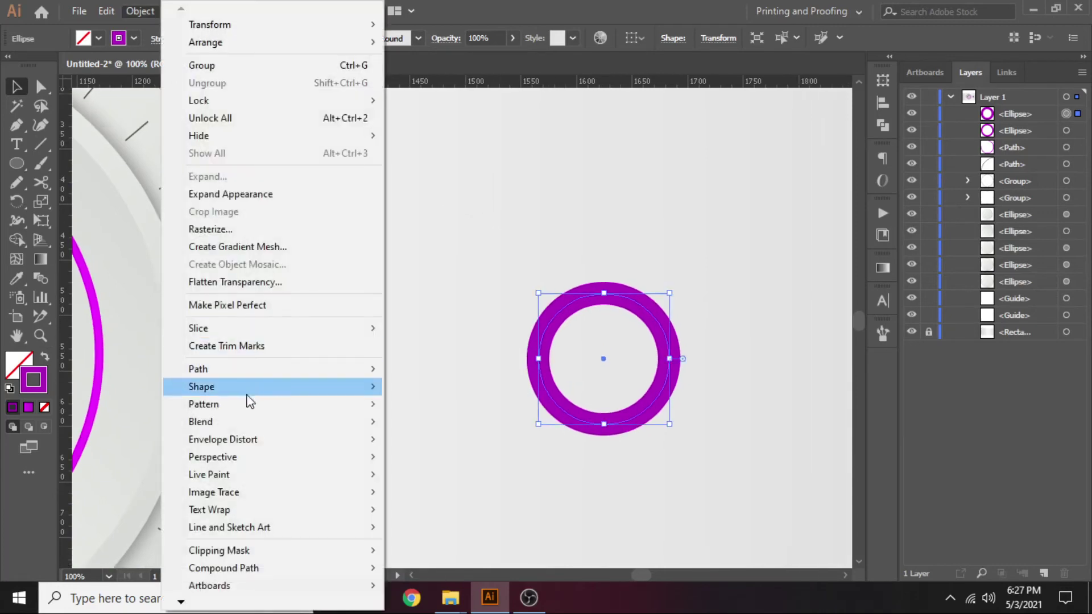
mouse_move(198, 368)
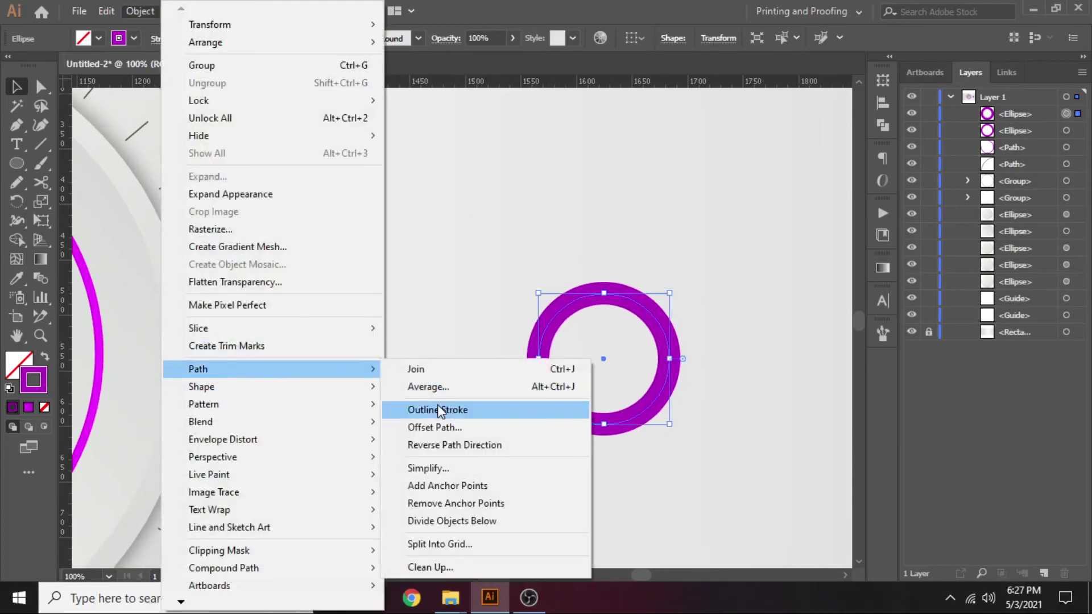
Expand the thick ring's stroke into a filled shape and draw a rectangle across its top.
left_click(438, 410)
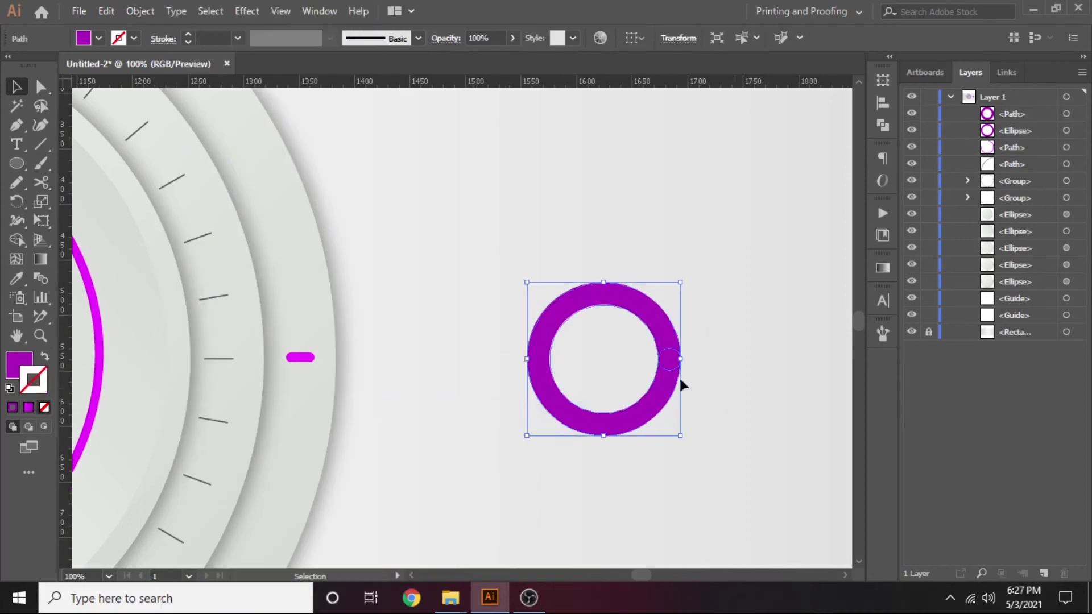
left_click(672, 403)
left_click_drag(666, 399, 678, 388)
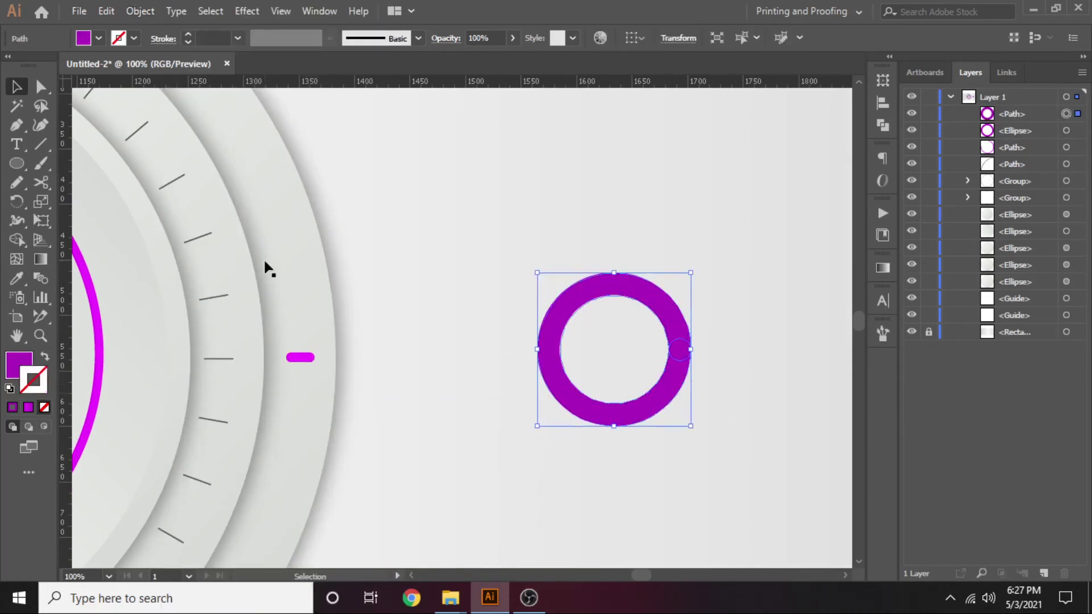
left_click_drag(26, 159, 108, 163)
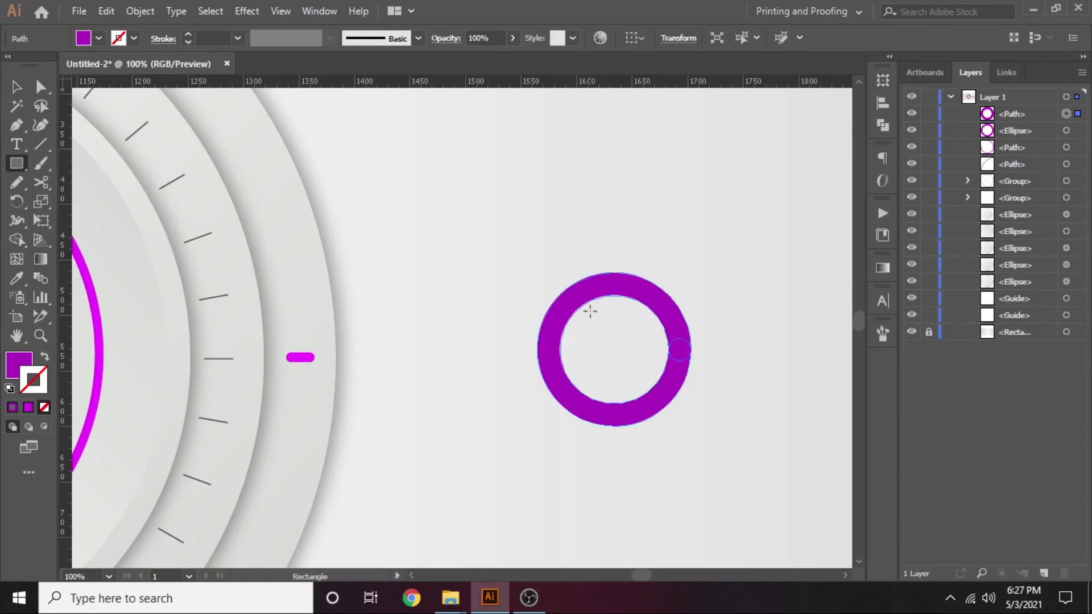
left_click_drag(599, 272, 642, 324)
Select the rectangle together with the ring and bring up the Pathfinder panel.
key("ctrl")
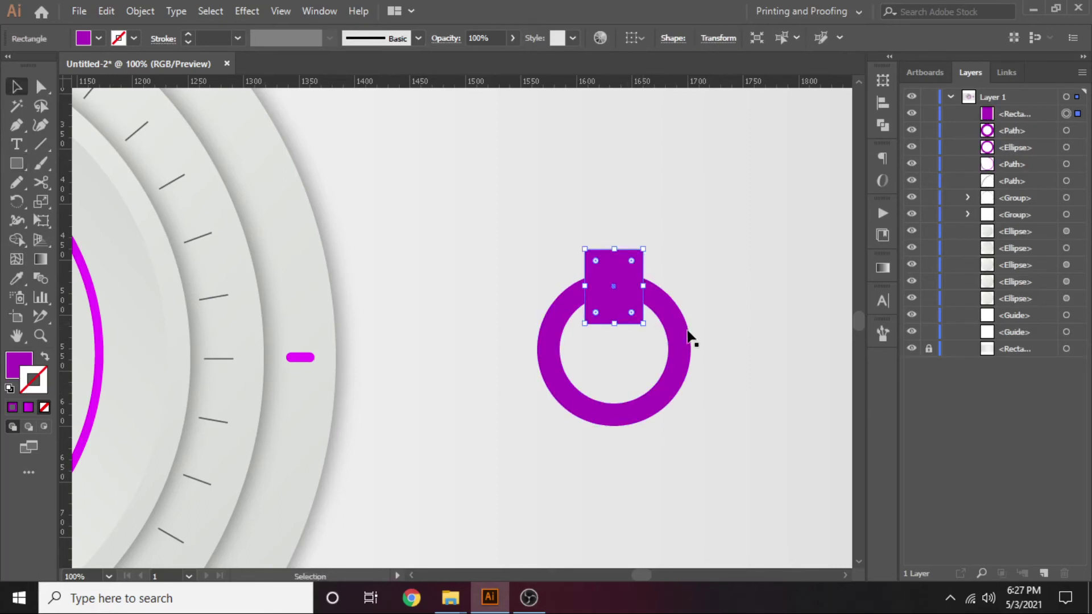
left_click(684, 339, "shift")
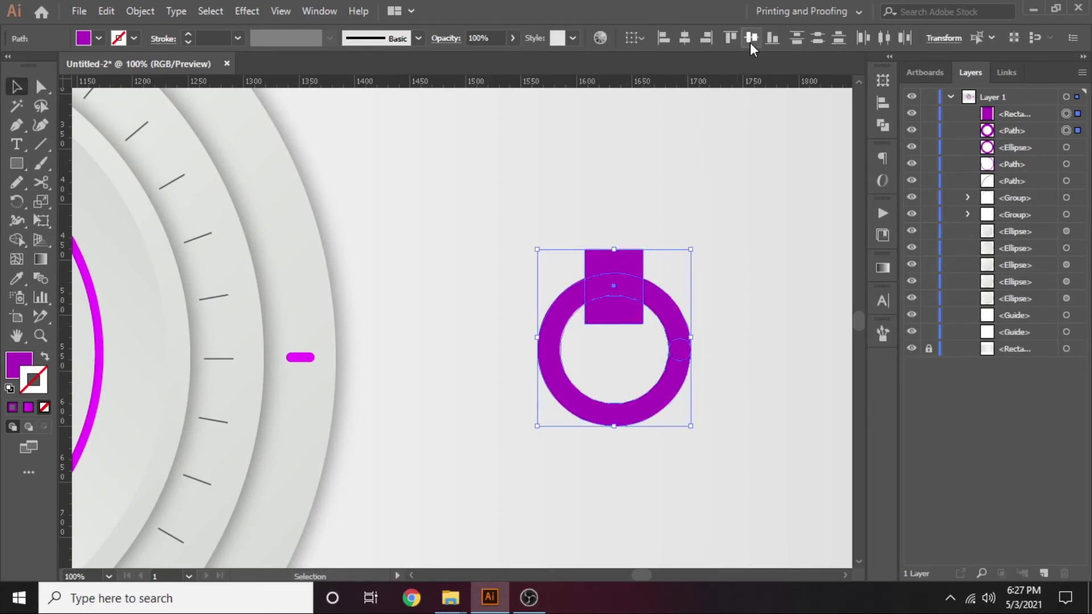
left_click_drag(576, 222, 666, 335)
left_click(718, 339)
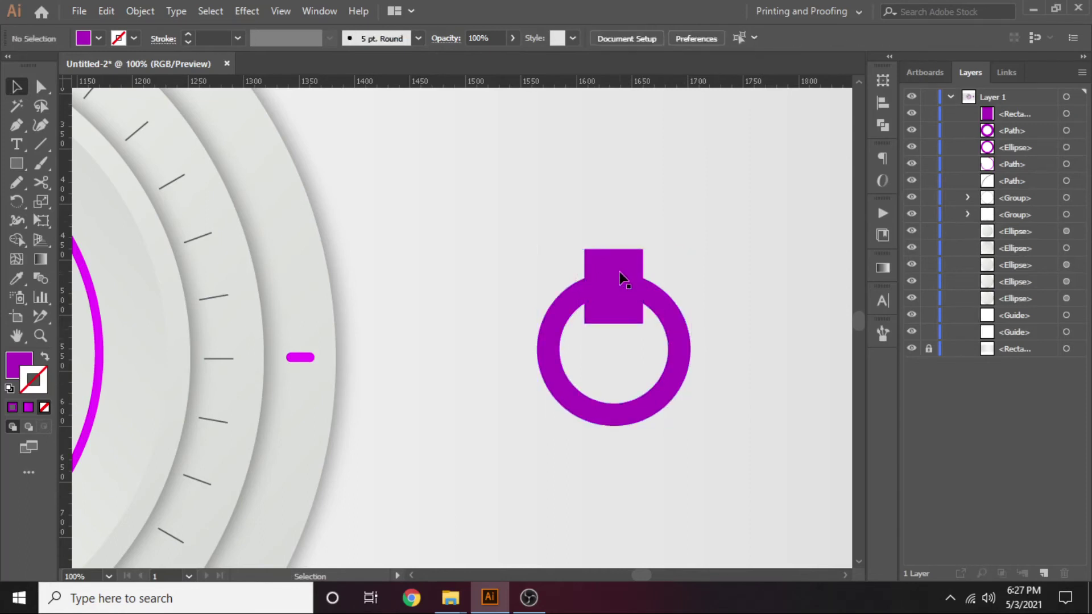
left_click(621, 275)
left_click(660, 304, "shift")
left_click(319, 10)
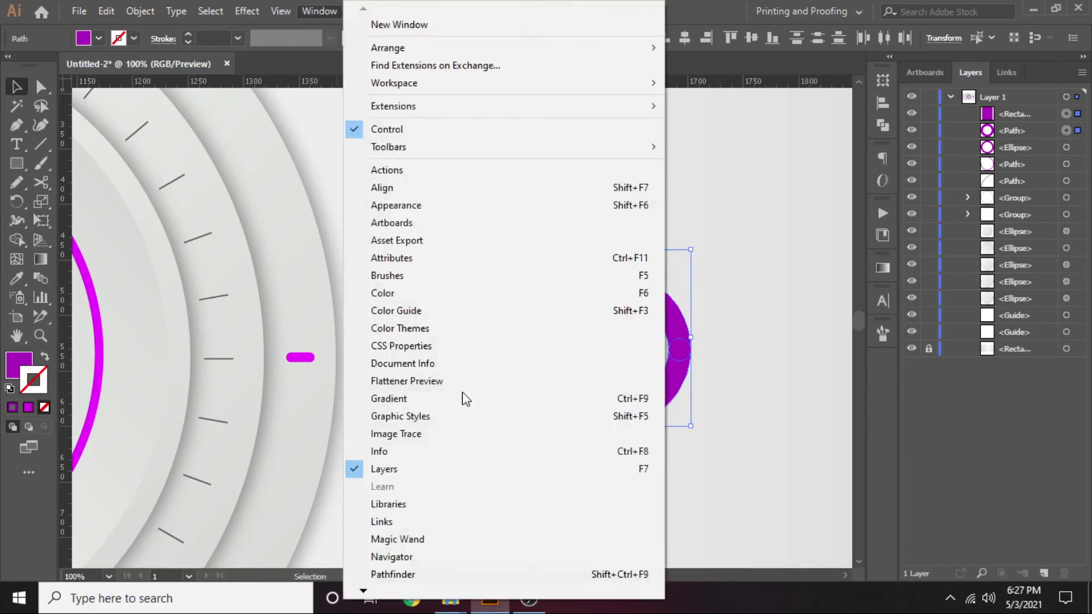
left_click(393, 572)
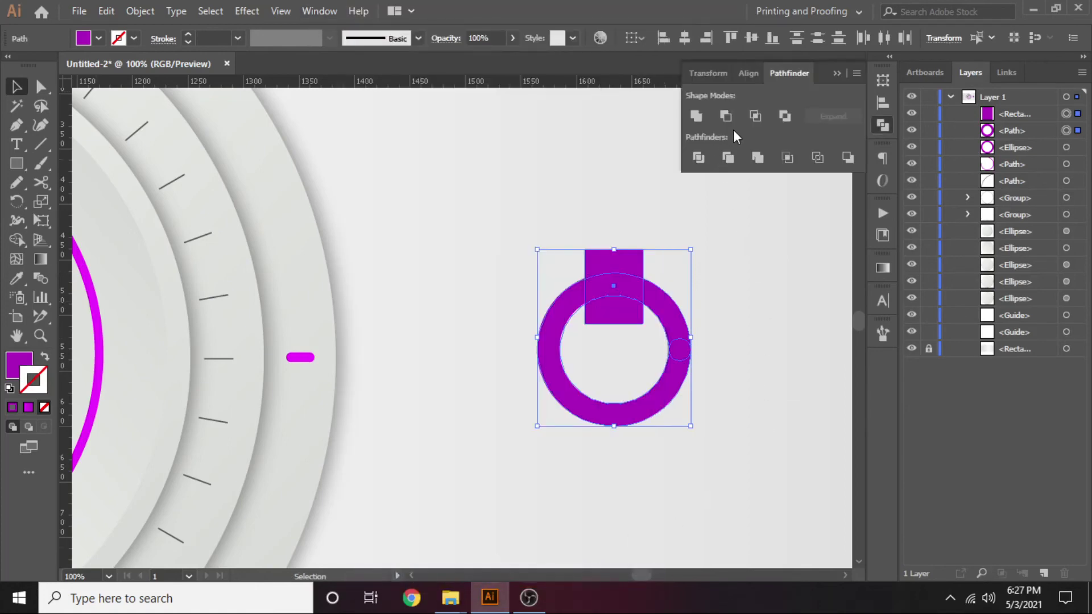
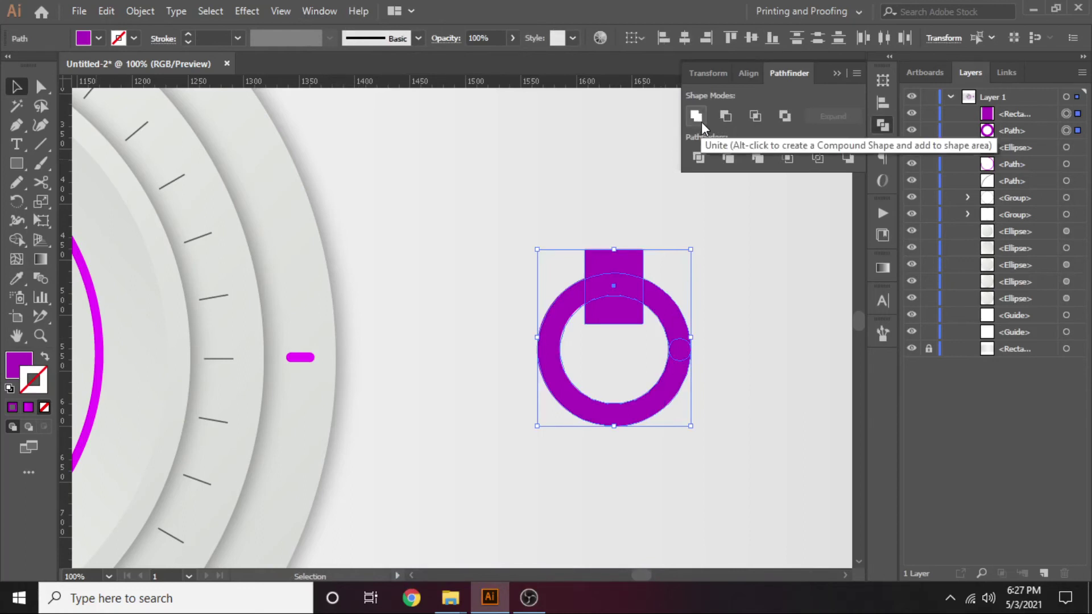
Divide the ring with the rectangle, ungroup, and delete the three rectangle pieces.
left_click(699, 157)
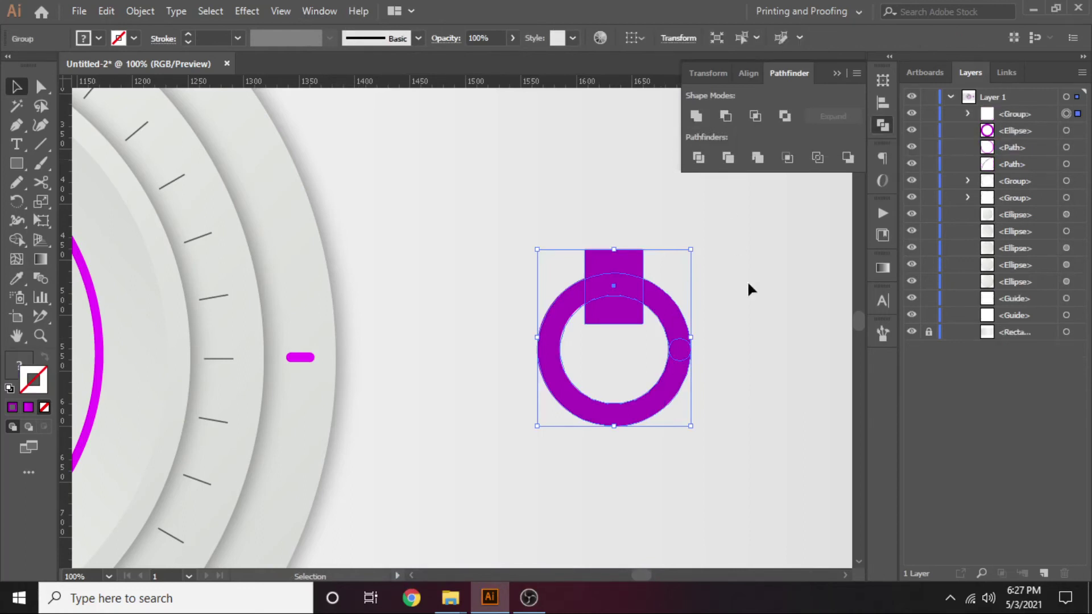
right_click(628, 260)
left_click(660, 393)
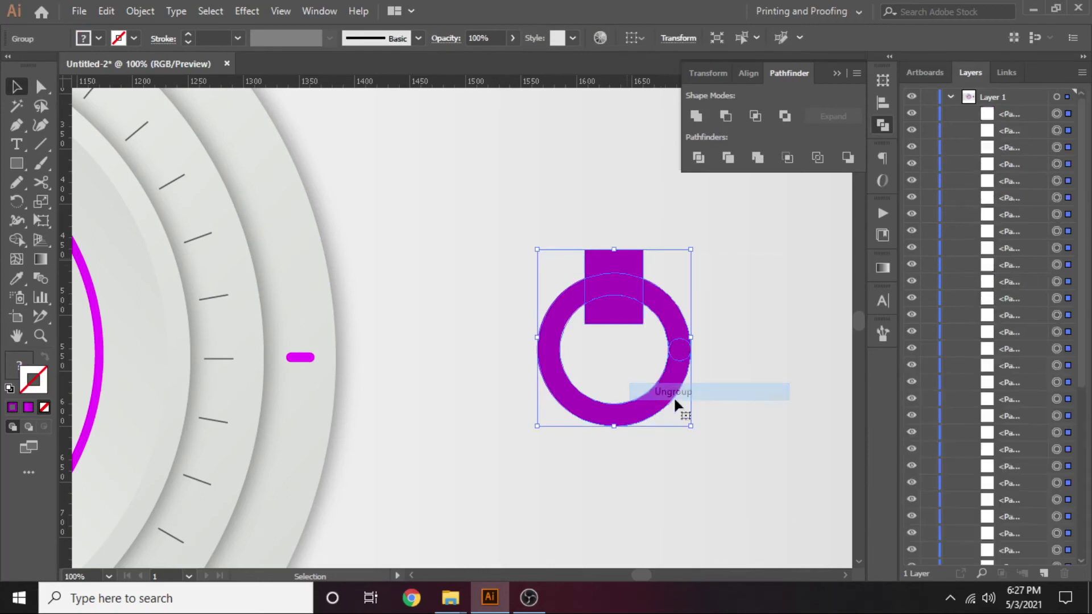
left_click(701, 409)
left_click(606, 288)
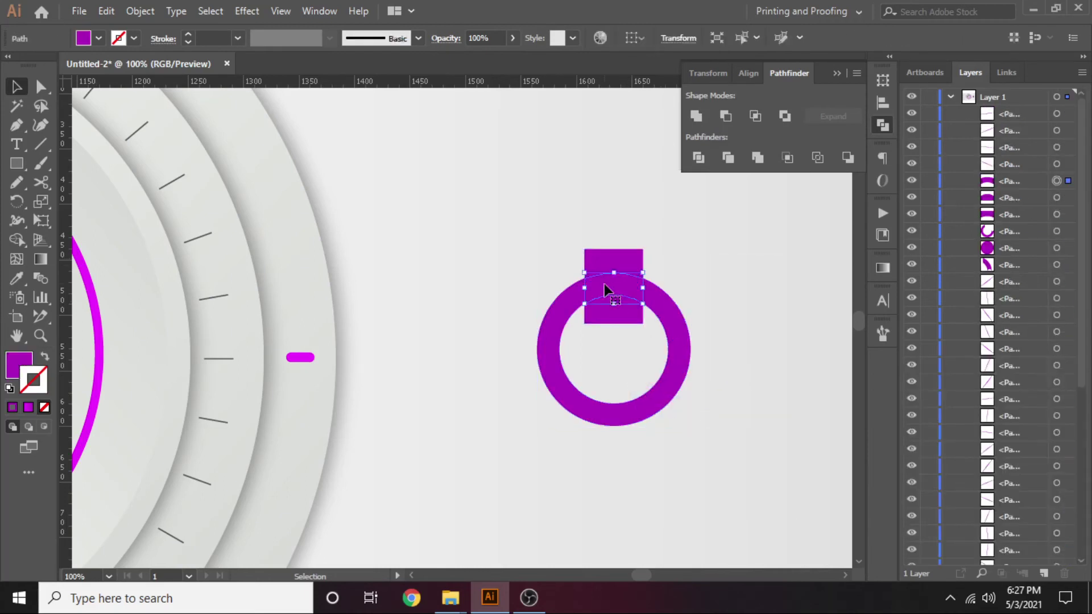
key("Delete")
left_click(619, 267)
key("Delete")
left_click(620, 315)
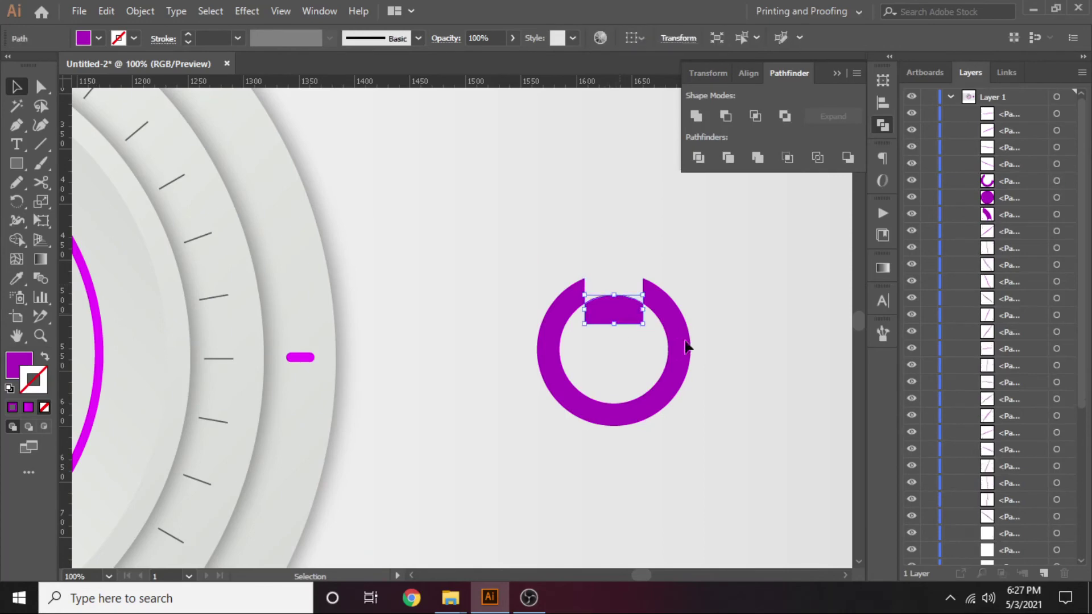
key("Delete")
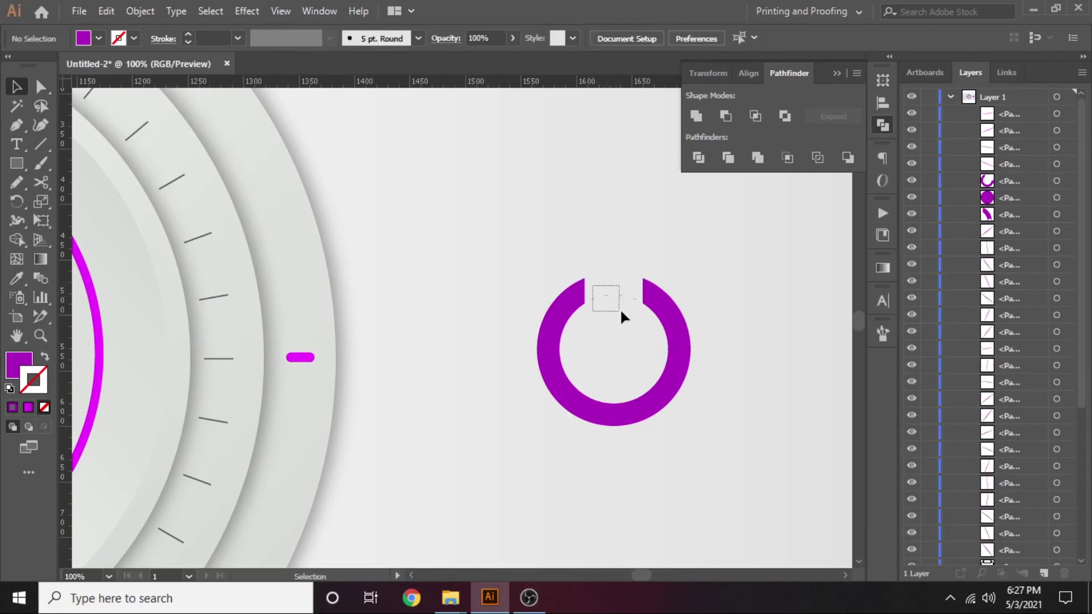
Delete the gap slivers and stray inner circle, then unite the remaining ring pieces.
left_click_drag(637, 320, 637, 321)
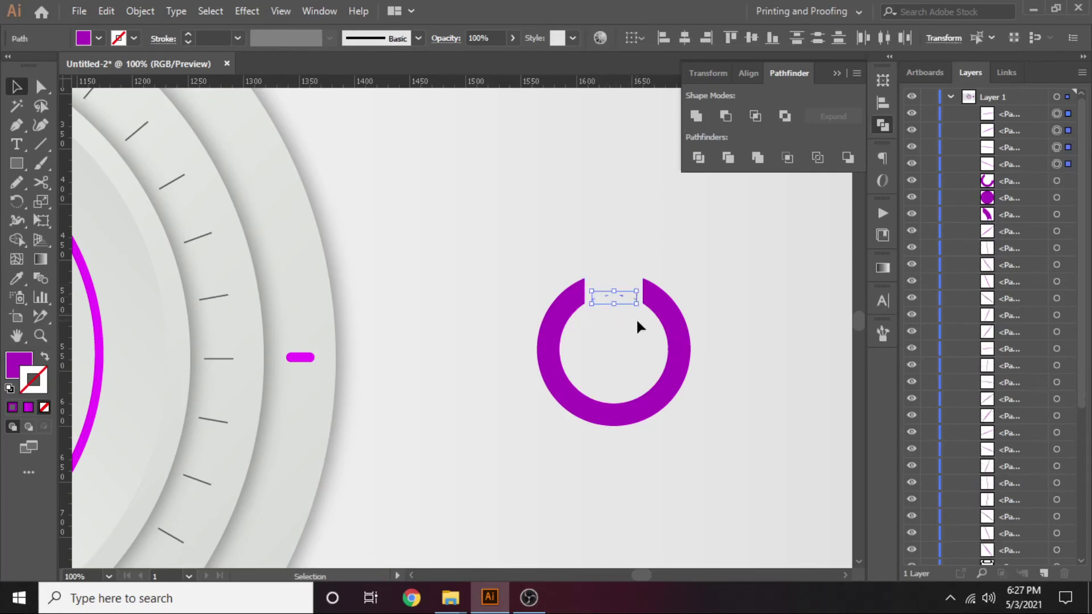
key("Delete")
left_click(669, 307)
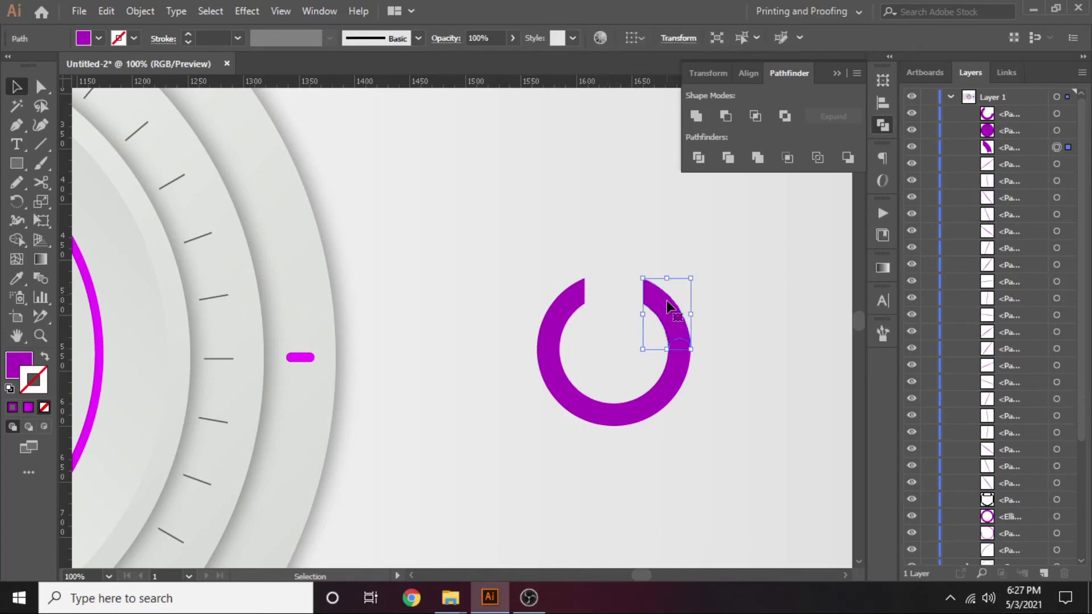
left_click(17, 367)
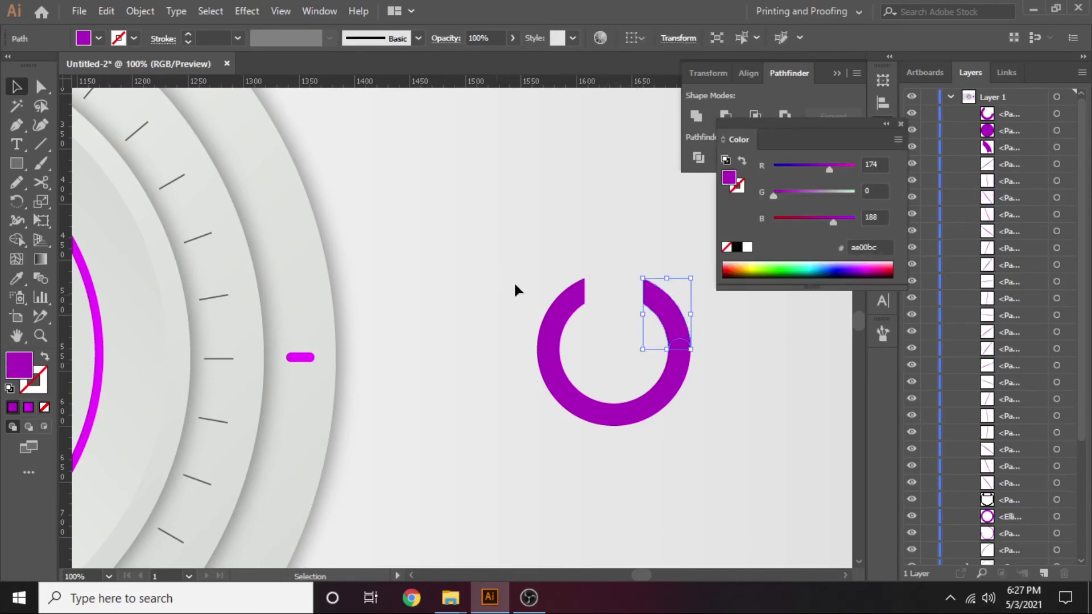
left_click_drag(502, 272, 685, 432)
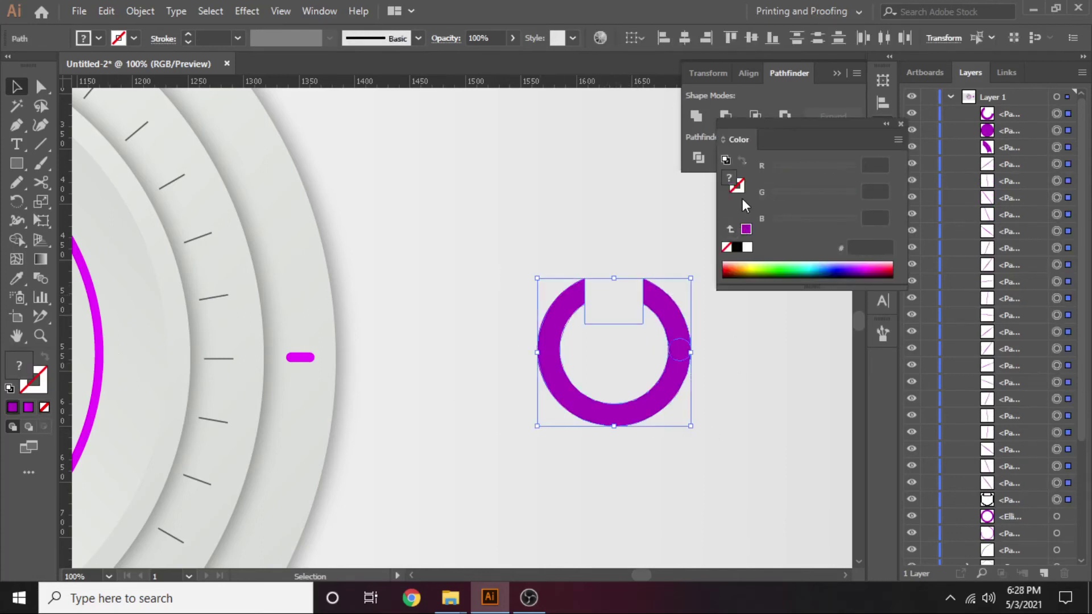
left_click_drag(595, 276, 631, 351)
key("Delete")
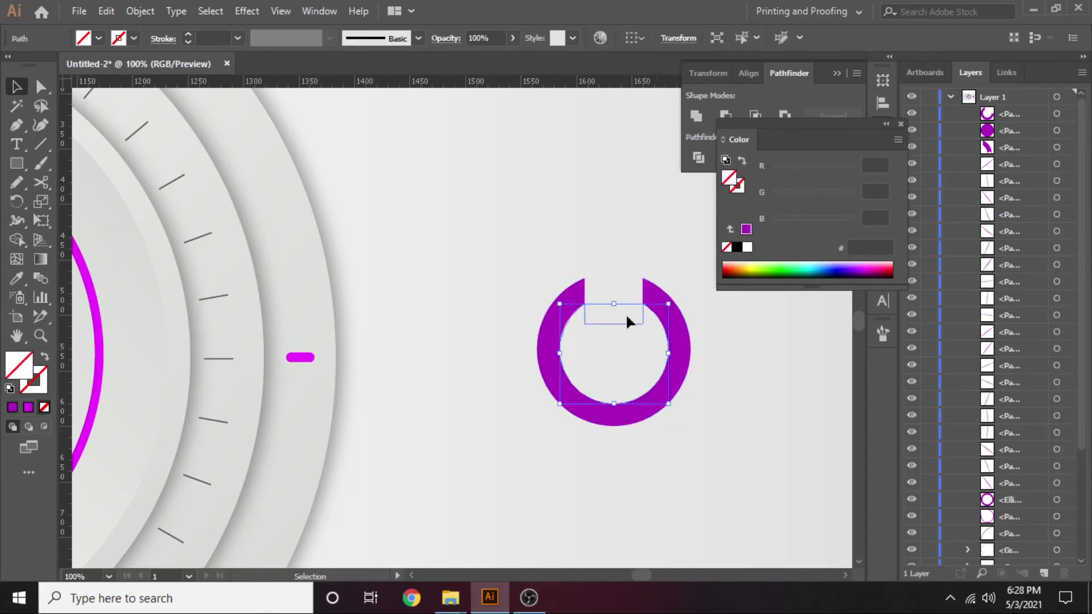
left_click_drag(502, 255, 727, 447)
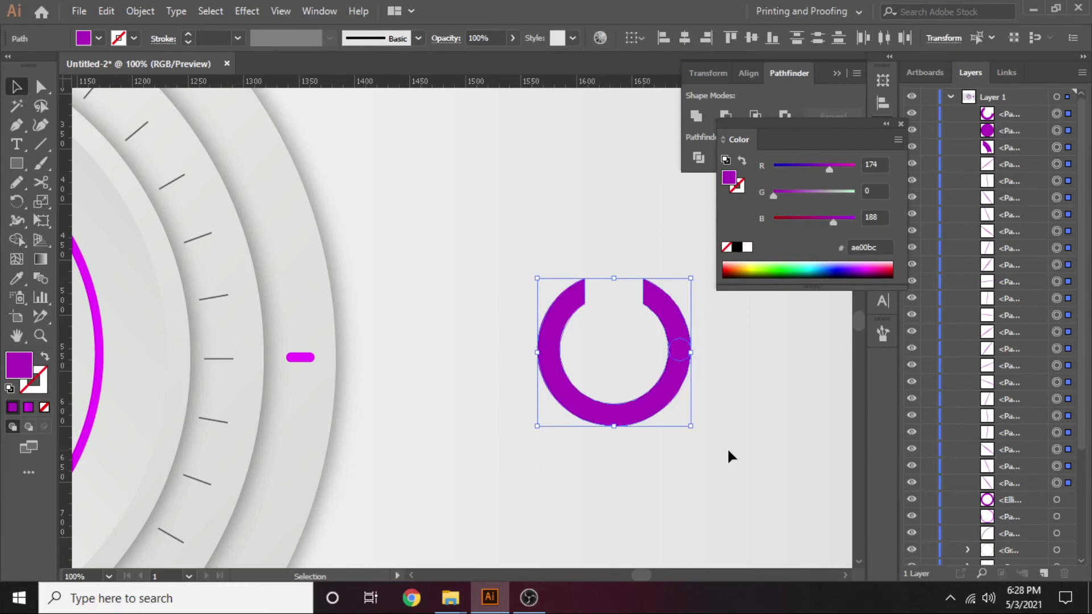
left_click(695, 117)
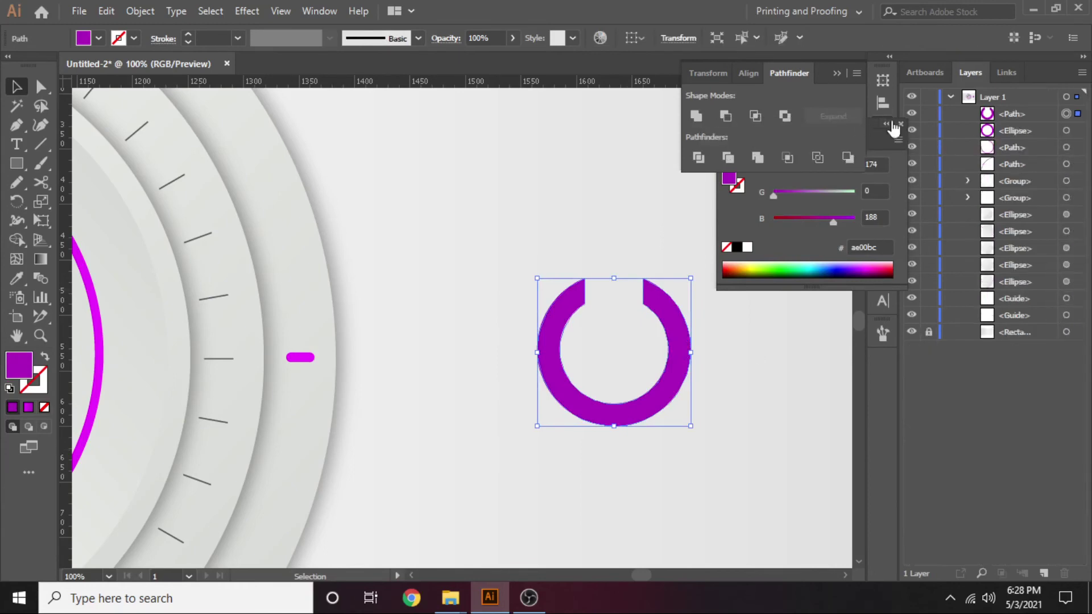
Round off the left end of the ring's gap with the live corner widget.
left_click(615, 330)
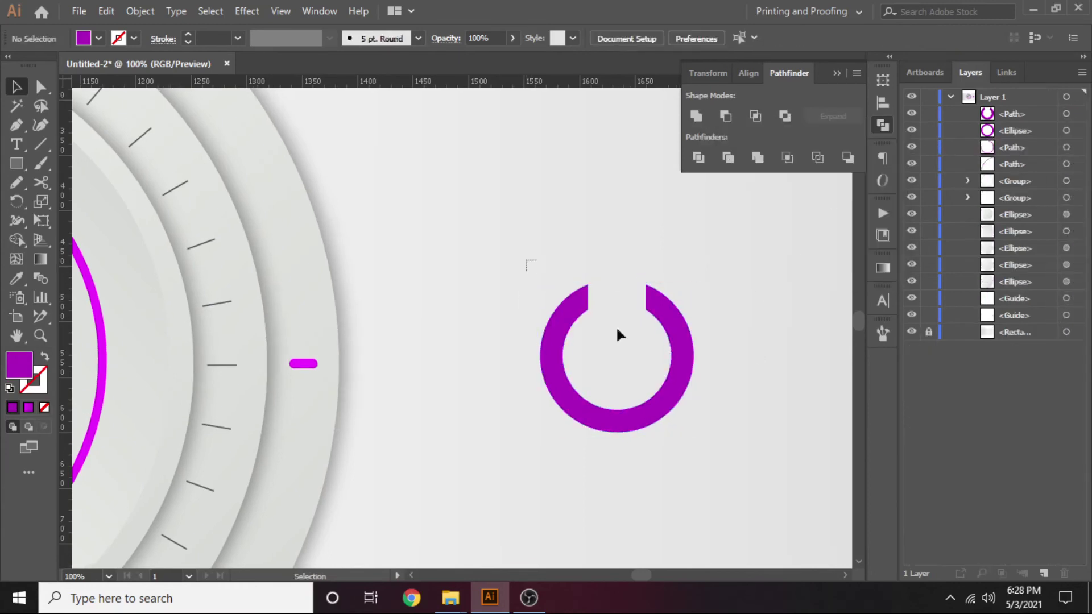
left_click(549, 341)
key("a")
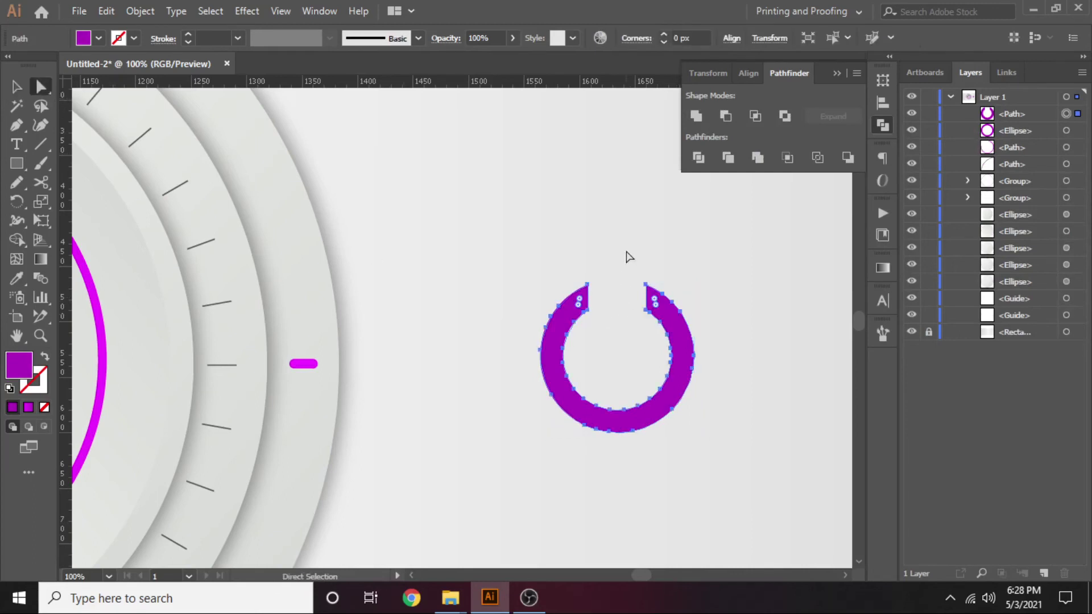
left_click(629, 256)
key("ctrl+equal")
scroll(625, 262, "right", 2)
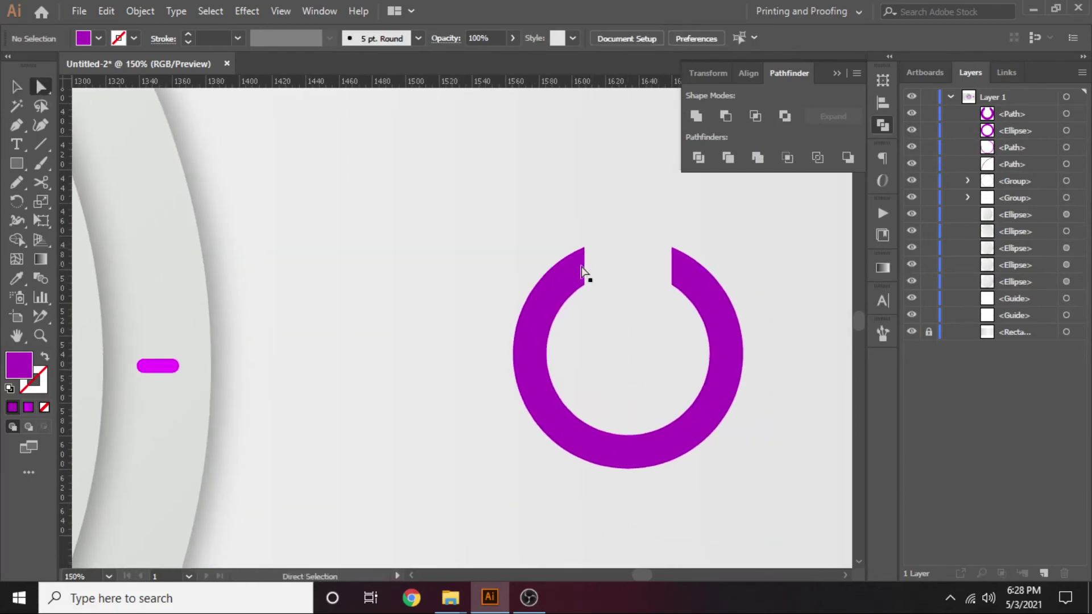
left_click_drag(579, 242, 607, 299)
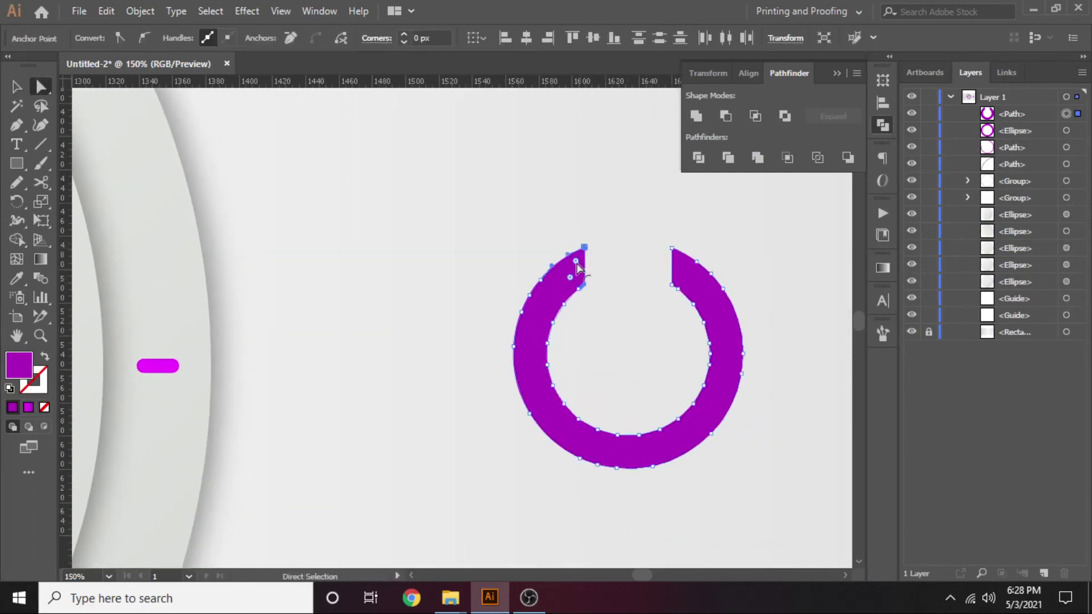
left_click(629, 265)
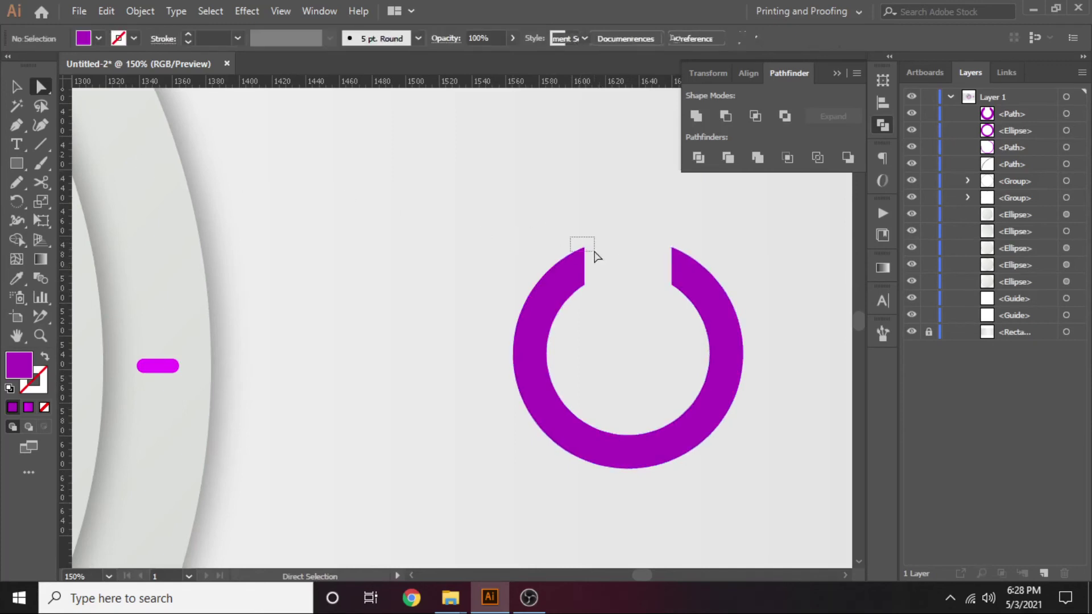
mouse_move(573, 241)
left_mouse_down()
mouse_move(595, 258)
mouse_move(569, 279)
left_mouse_up()
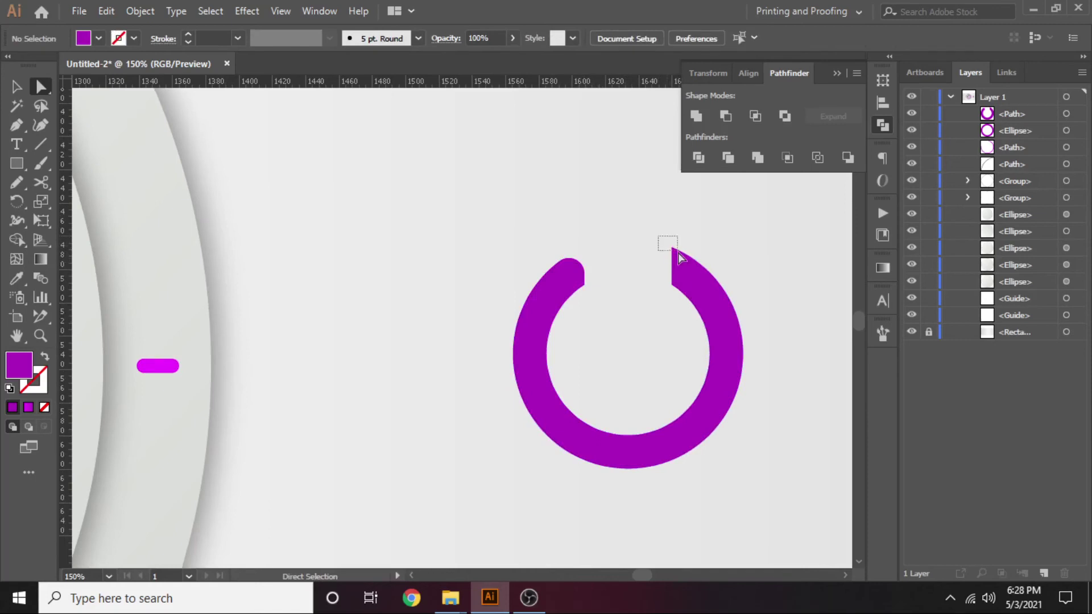
Round off the right end of the ring's gap to match.
left_click(672, 248)
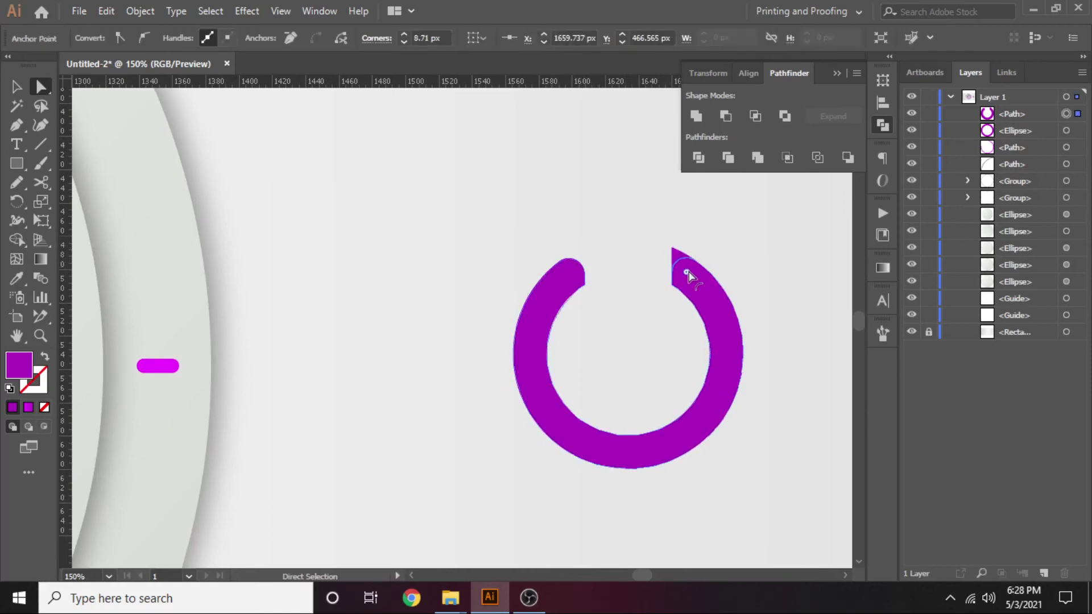
left_click_drag(687, 272, 633, 309)
scroll(633, 310, "right", 2)
key("v")
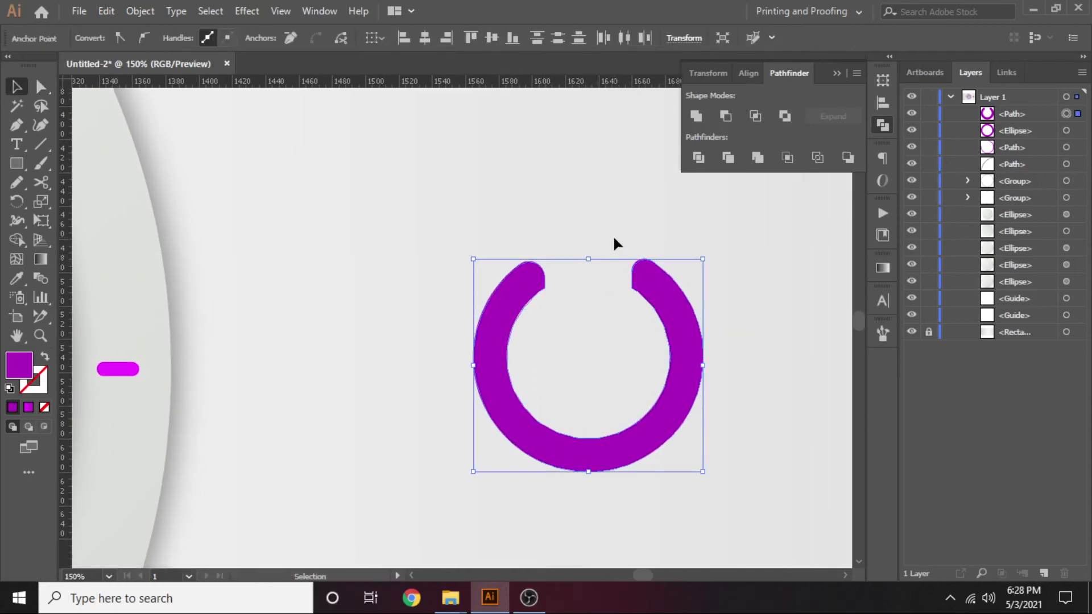
left_click(617, 244)
Draw a purple vertical bar above the ring's gap with fully rounded corners.
left_click(17, 163)
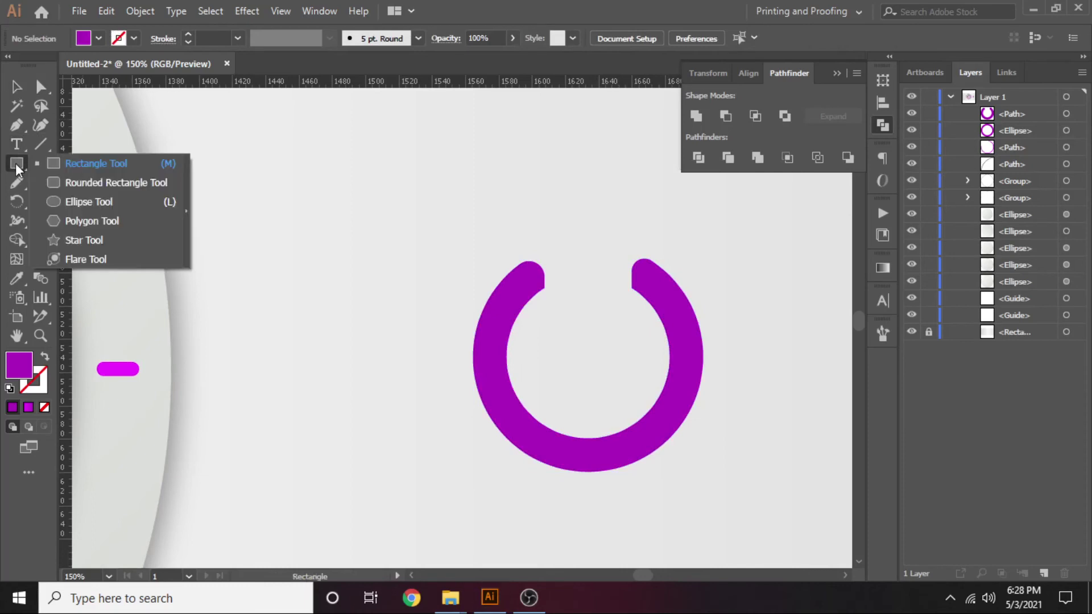
left_click(74, 165)
mouse_move(573, 227)
left_mouse_down()
mouse_move(613, 303)
mouse_move(605, 345)
left_mouse_up()
key("v")
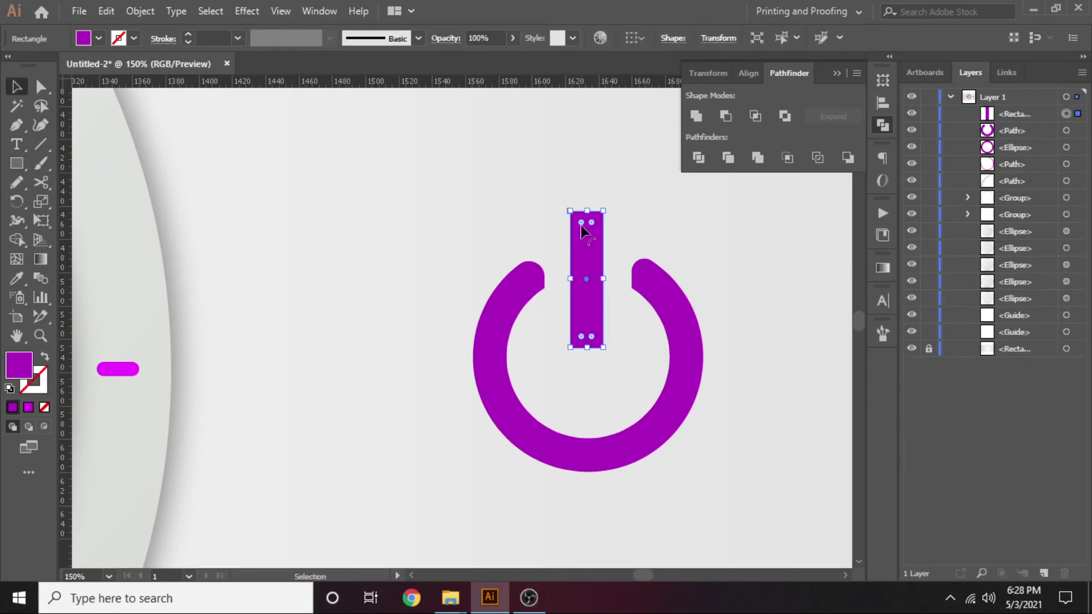
left_click_drag(582, 222, 588, 240)
left_click(674, 242)
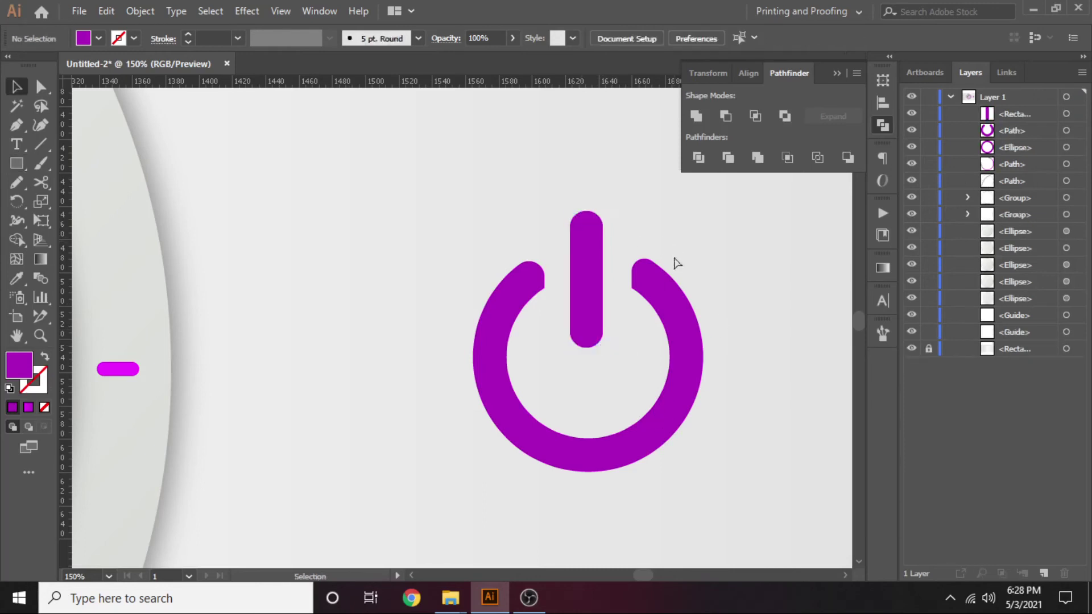
Align the bar with the ring and nudge it up into the gap.
key("ctrl+minus")
key("ctrl+minus")
key("ctrl+minus")
left_click_drag(463, 256, 561, 398)
scroll(576, 226, "left", 3)
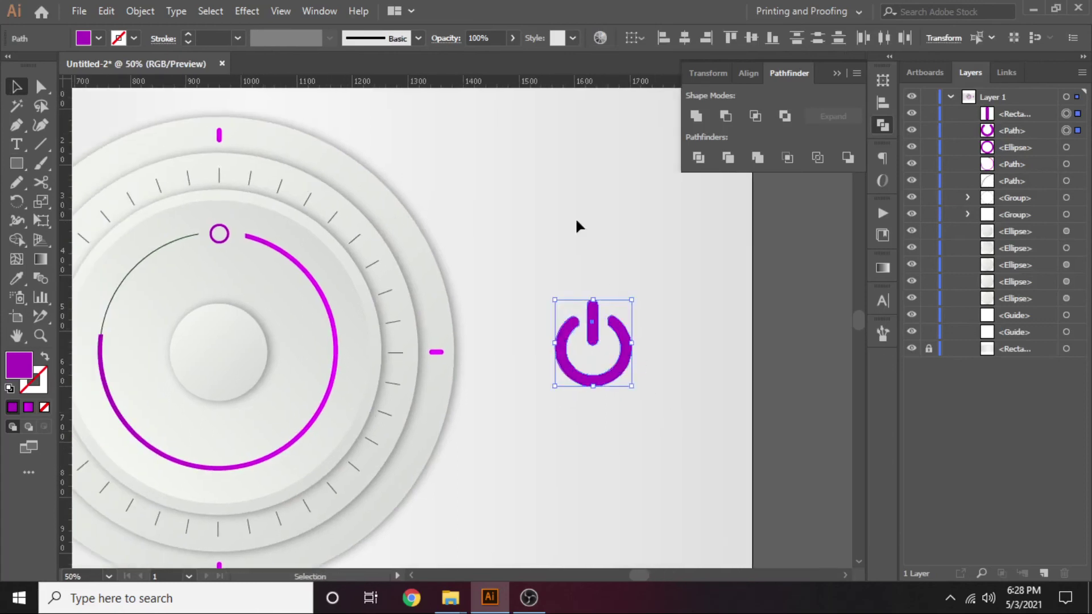
left_click(772, 40)
left_click(708, 330)
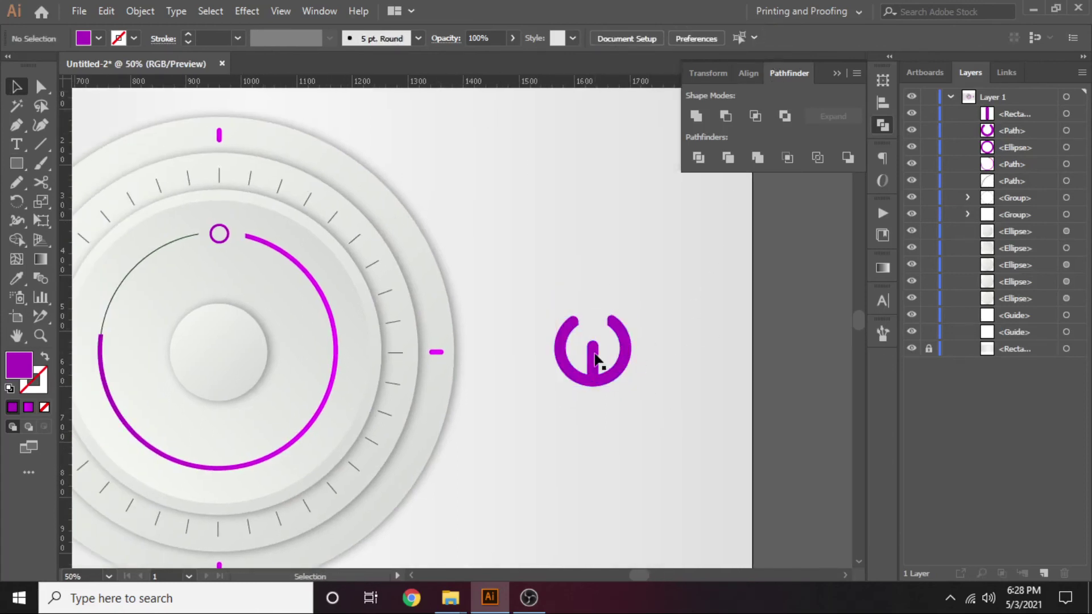
left_click(592, 359)
key("shift+Up")
key("shift+Up")
key("shift+Up")
key("shift+Up")
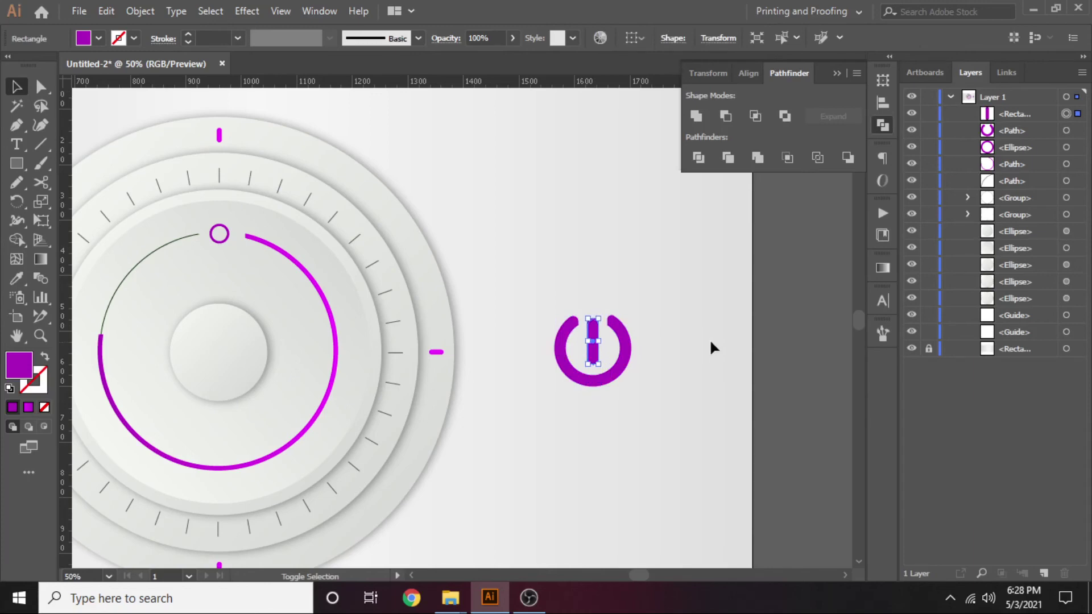
key("shift+Up")
key("shift+Up")
key("shift+Up")
key("shift+Down")
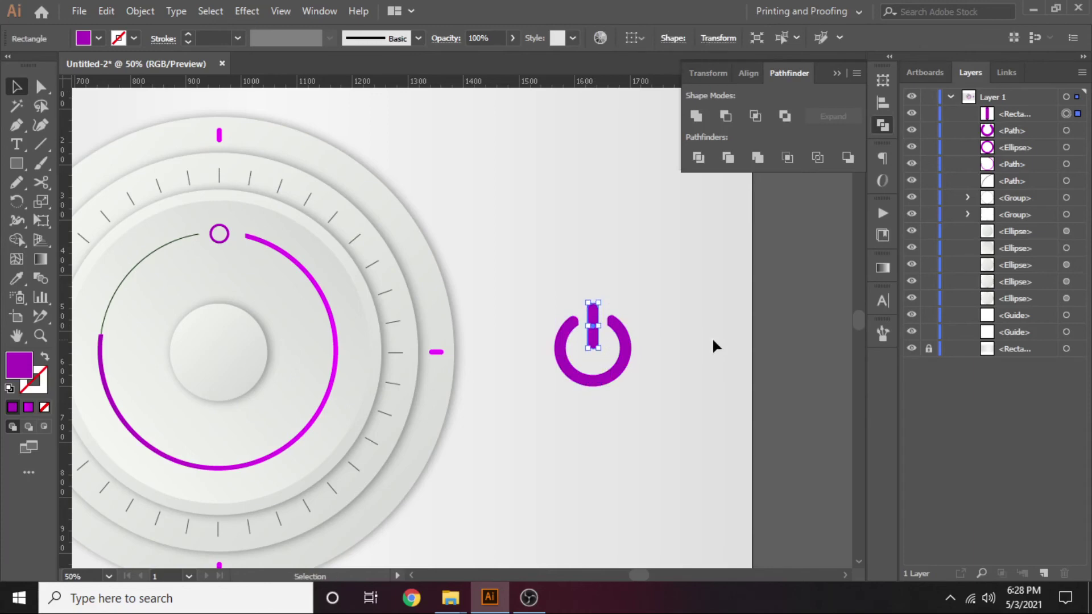
left_click(712, 337)
left_click_drag(680, 276, 561, 414)
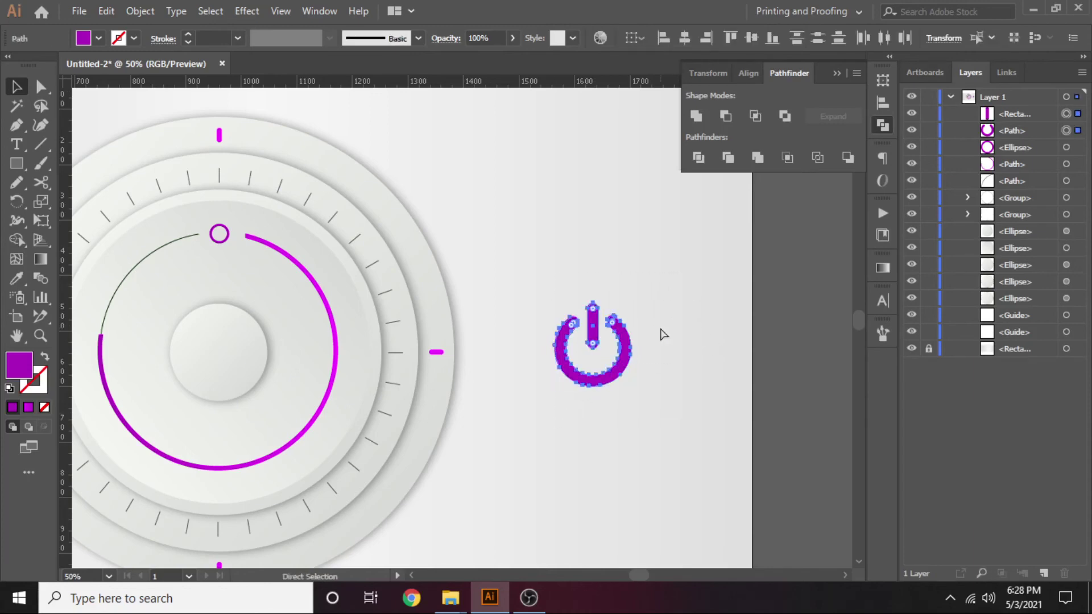
Group the power icon, move it onto the knob's centre, resize and nudge it centred.
key("ctrl+g")
mouse_move(633, 305)
left_mouse_down()
mouse_move(589, 351)
mouse_move(752, 382)
mouse_move(400, 367)
left_mouse_up()
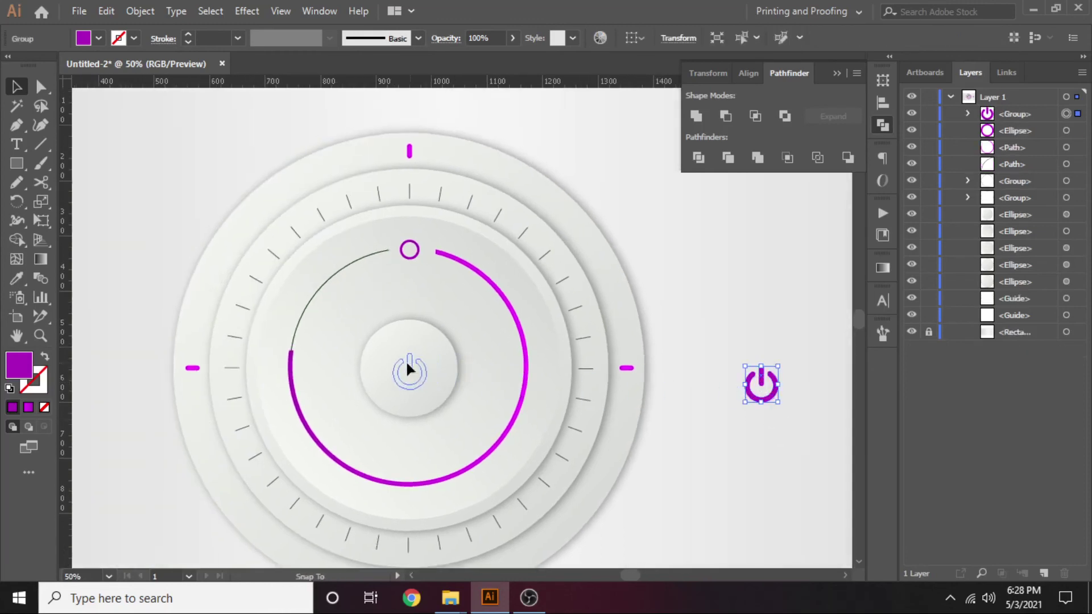
left_click(738, 417)
scroll(738, 421, "left", 2)
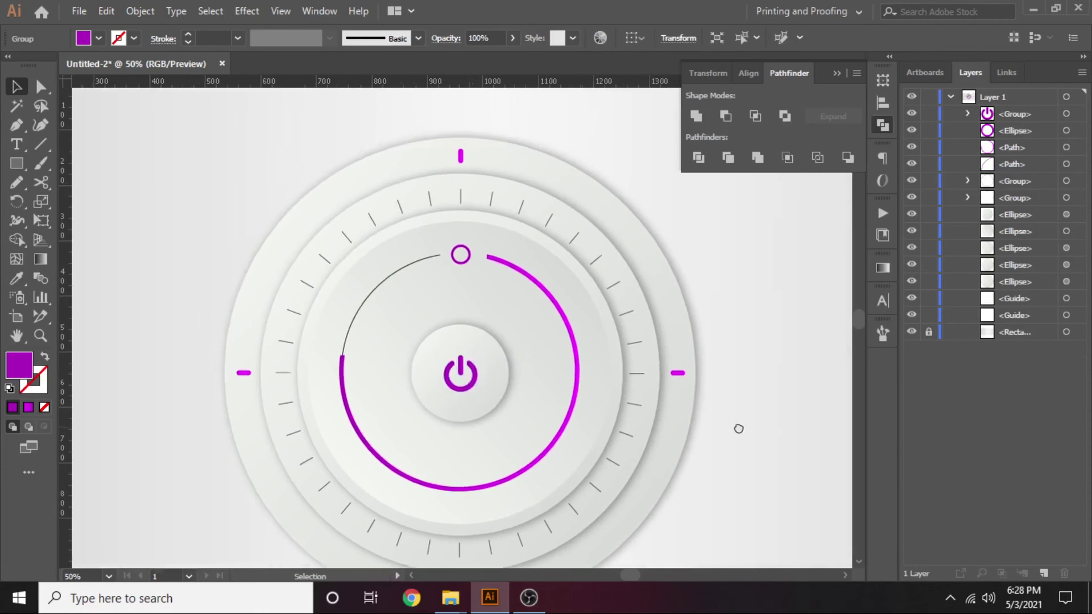
key("ctrl+1")
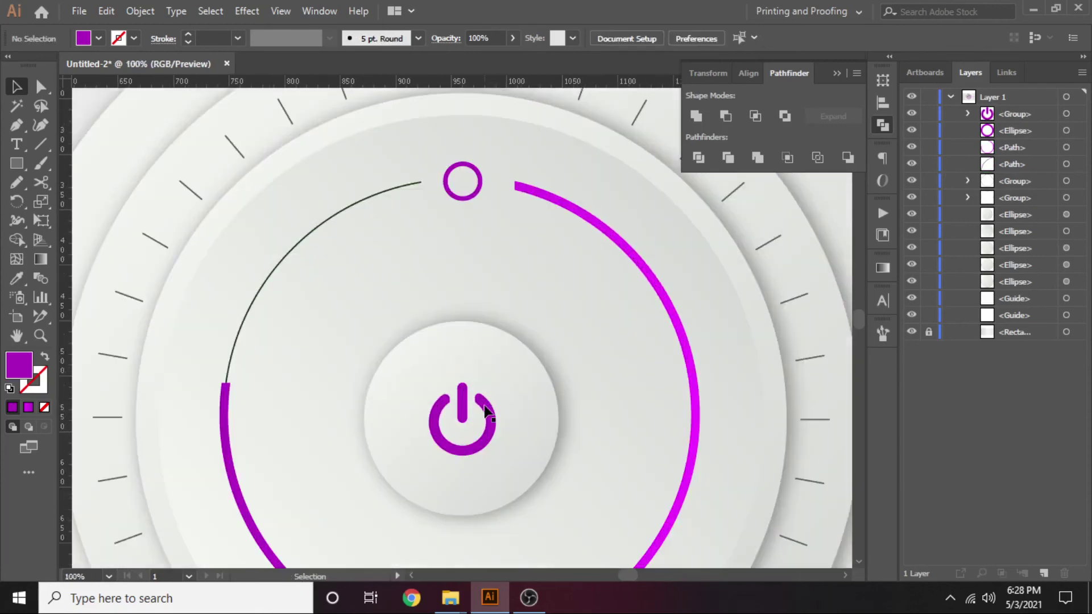
left_click(488, 411)
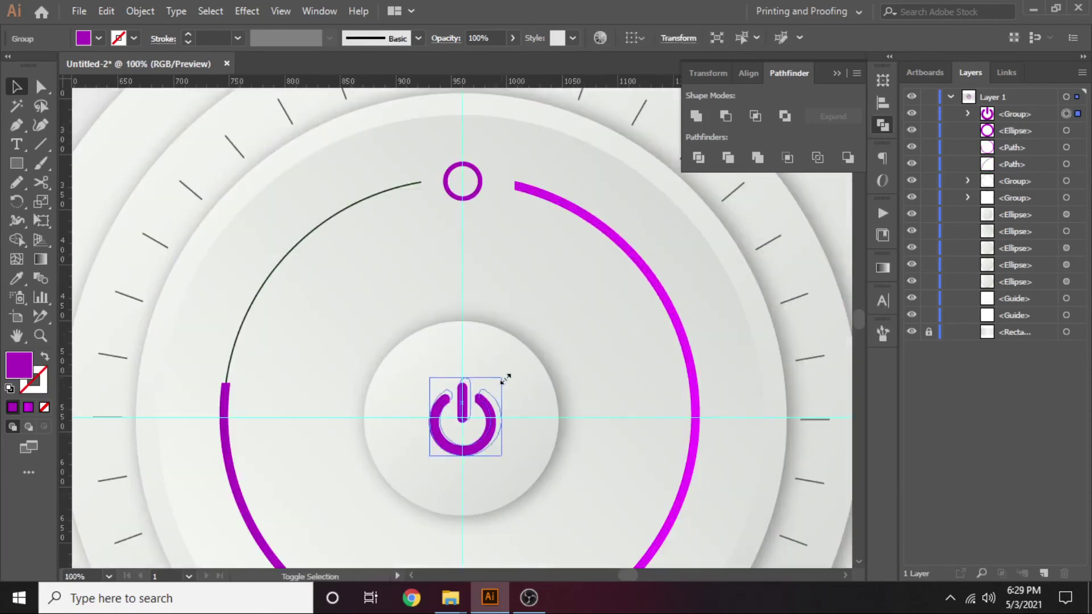
left_click_drag(505, 378, 506, 374)
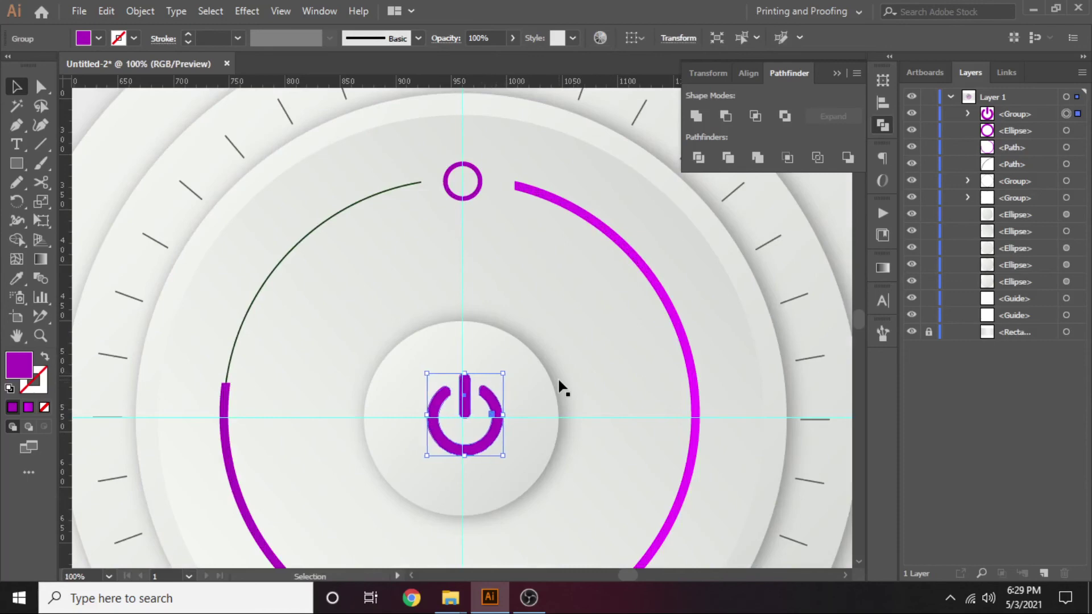
key("Left")
key("Left")
key("Down")
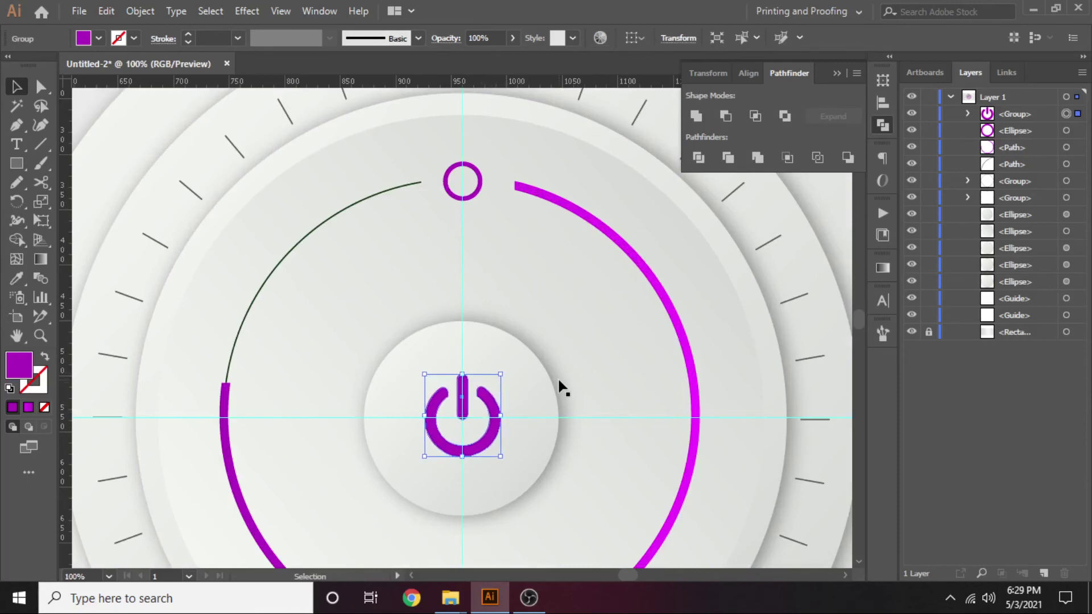
key("Down")
key("Down")
Hide the guides, collapse the Pathfinder panel and recentre the dial in view.
key("ctrl+0")
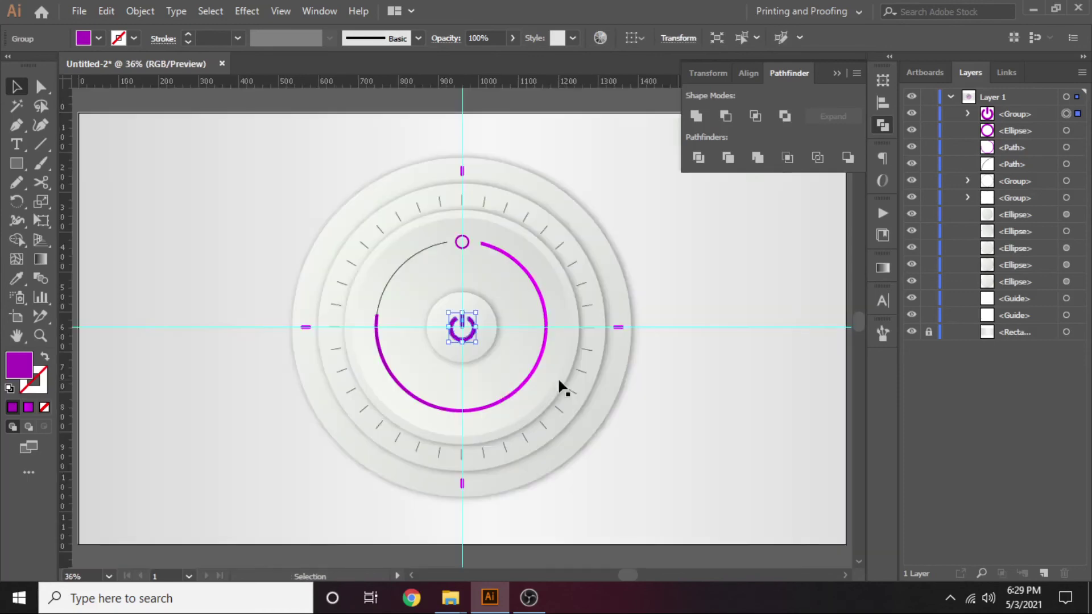
left_click(691, 400)
key("ctrl+semicolon")
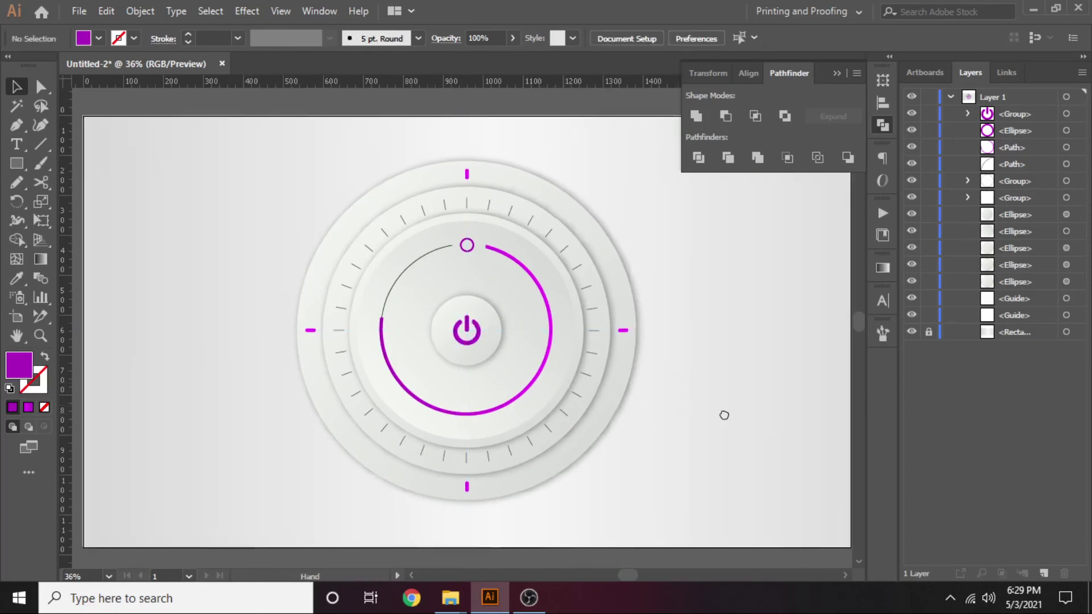
left_click(881, 126)
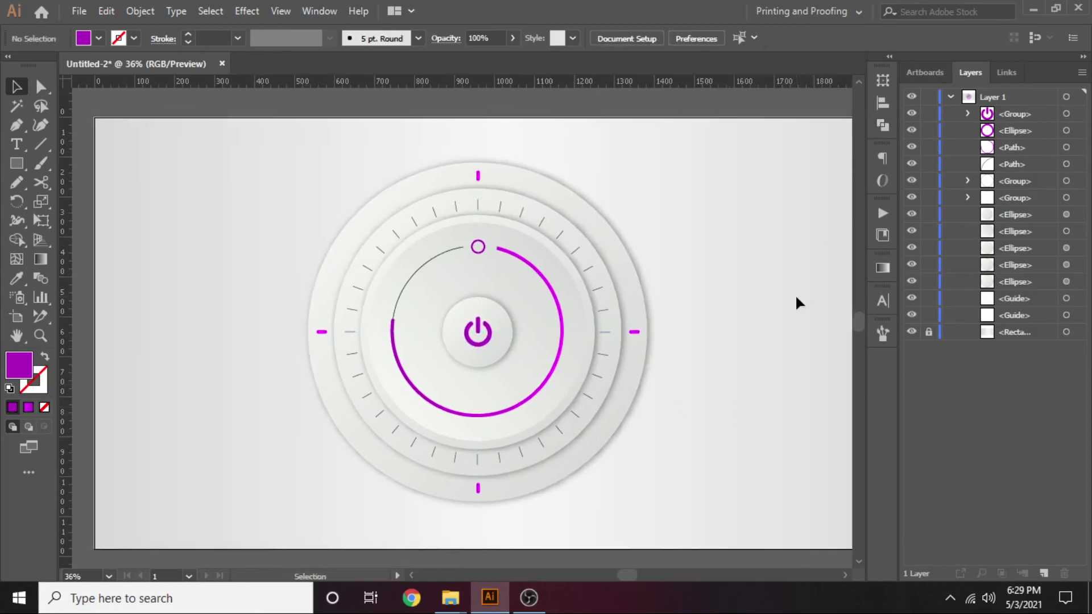
left_click_drag(792, 291, 767, 290)
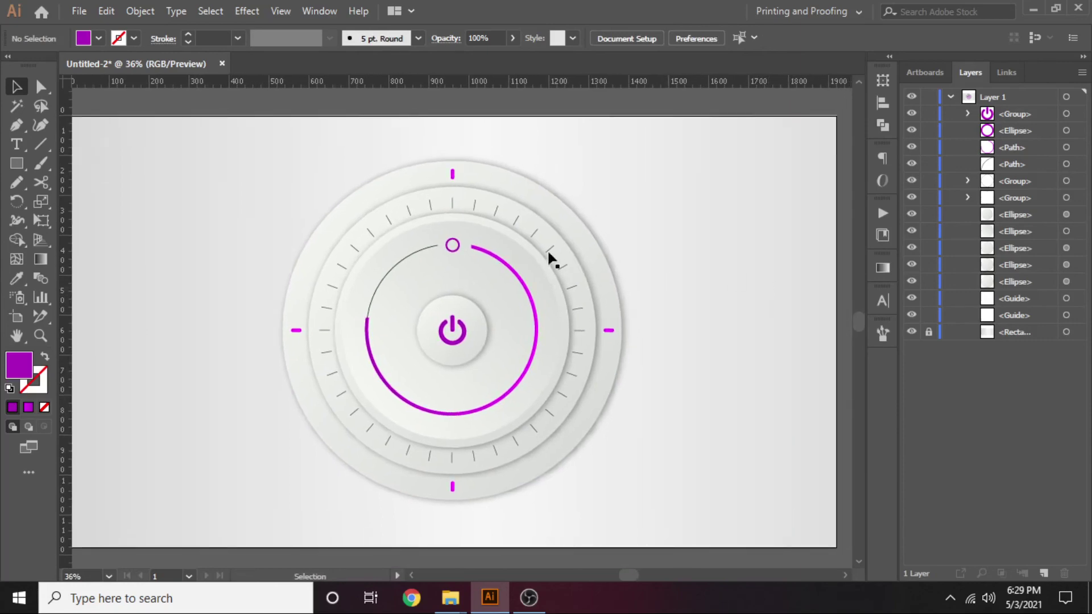
Select the two inner knob circles and scale them down slightly from their centre.
left_click(527, 252)
left_click(518, 238, "shift")
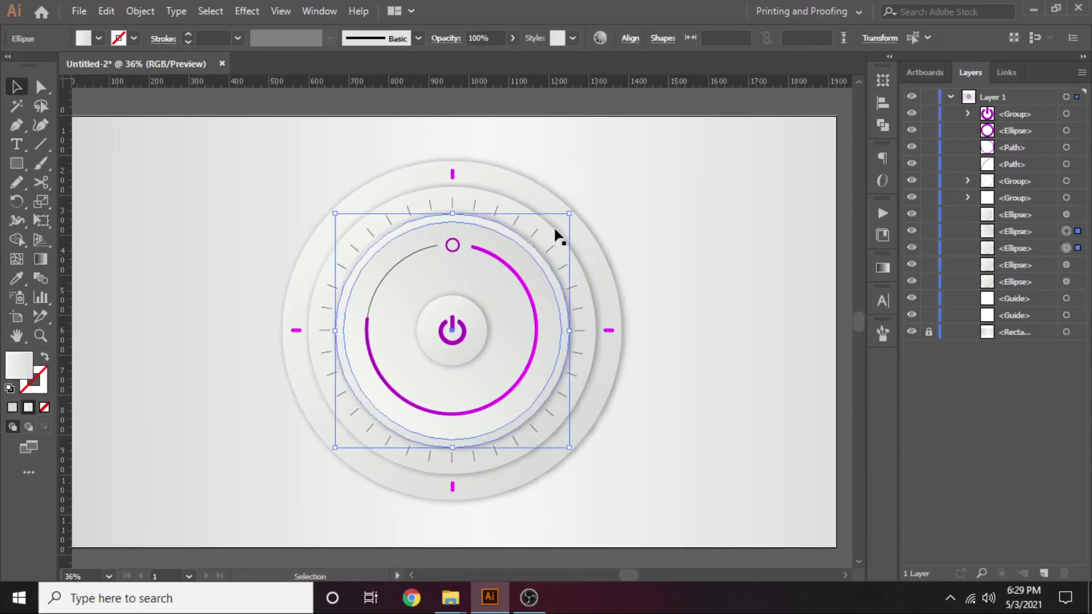
left_click_drag(570, 215, 567, 218)
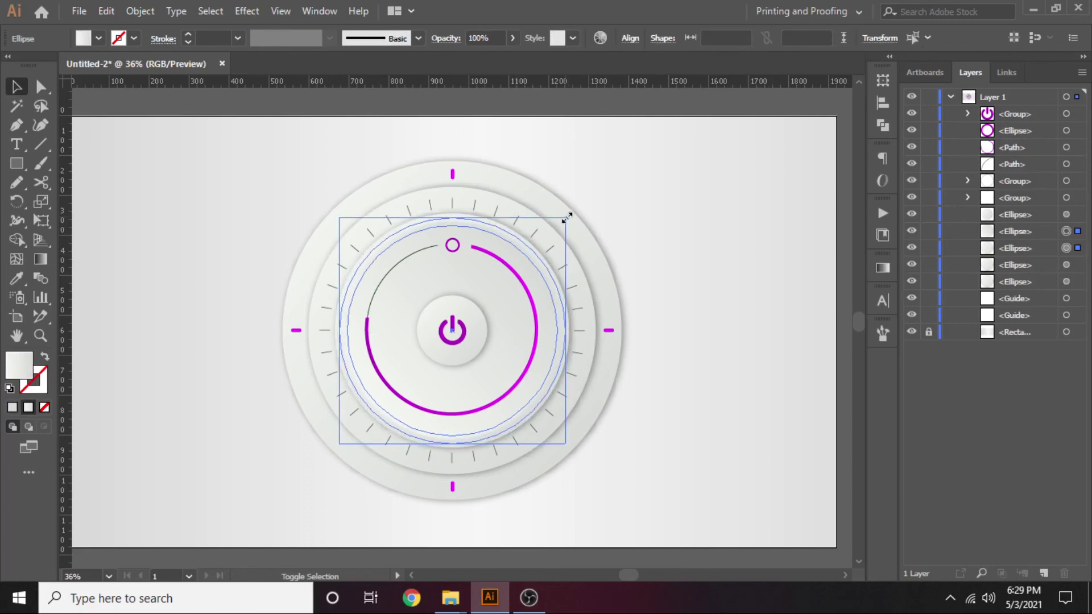
left_click(660, 238)
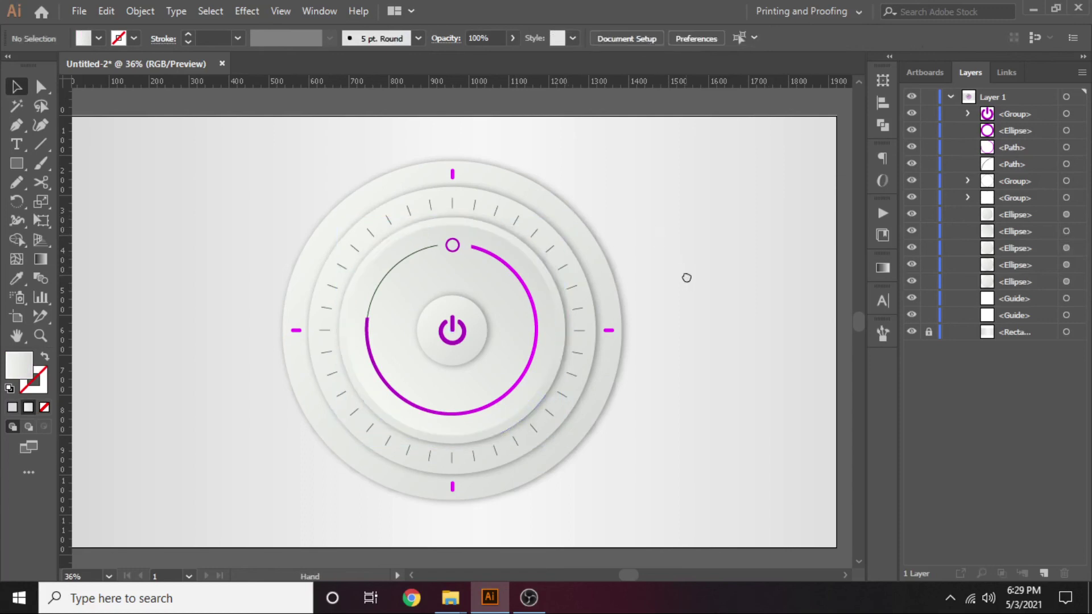
left_click_drag(681, 277, 693, 277)
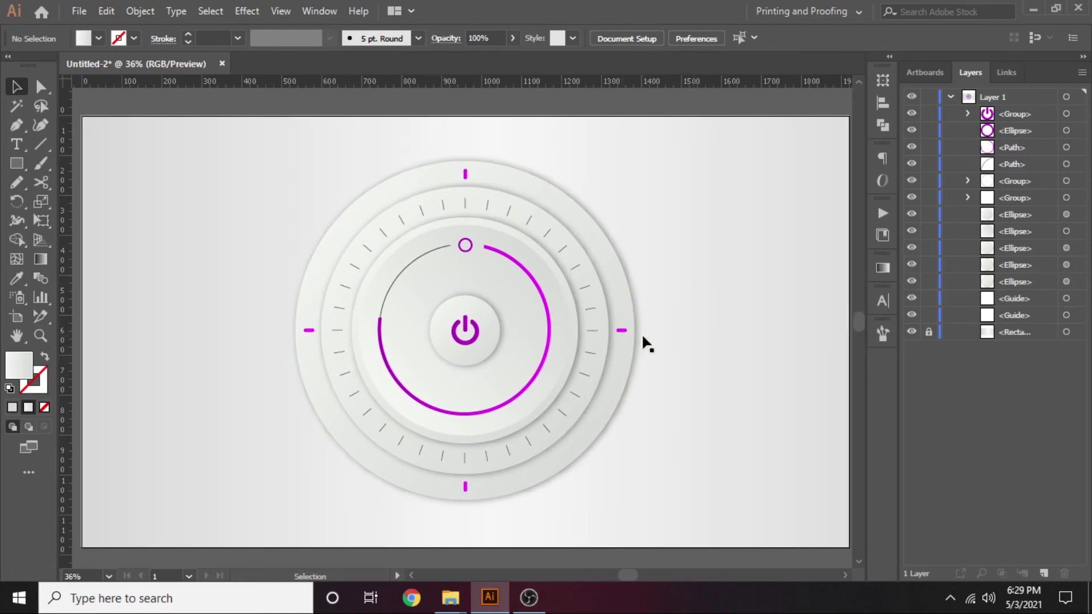
Adjust the gradient direction on the ring behind the tick marks.
left_click(561, 230)
key("g")
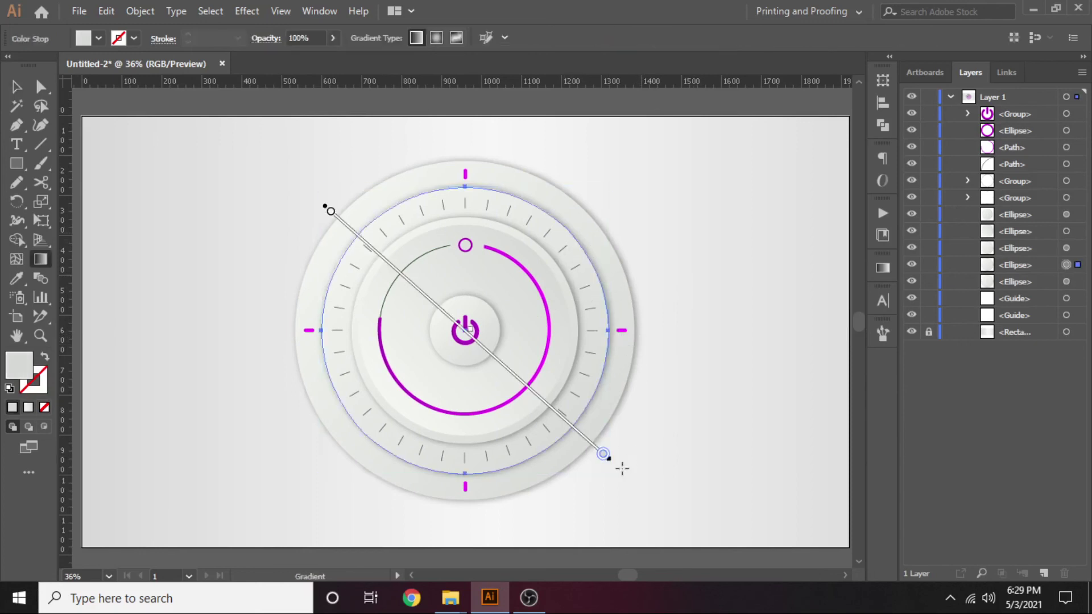
left_click_drag(604, 463, 636, 492)
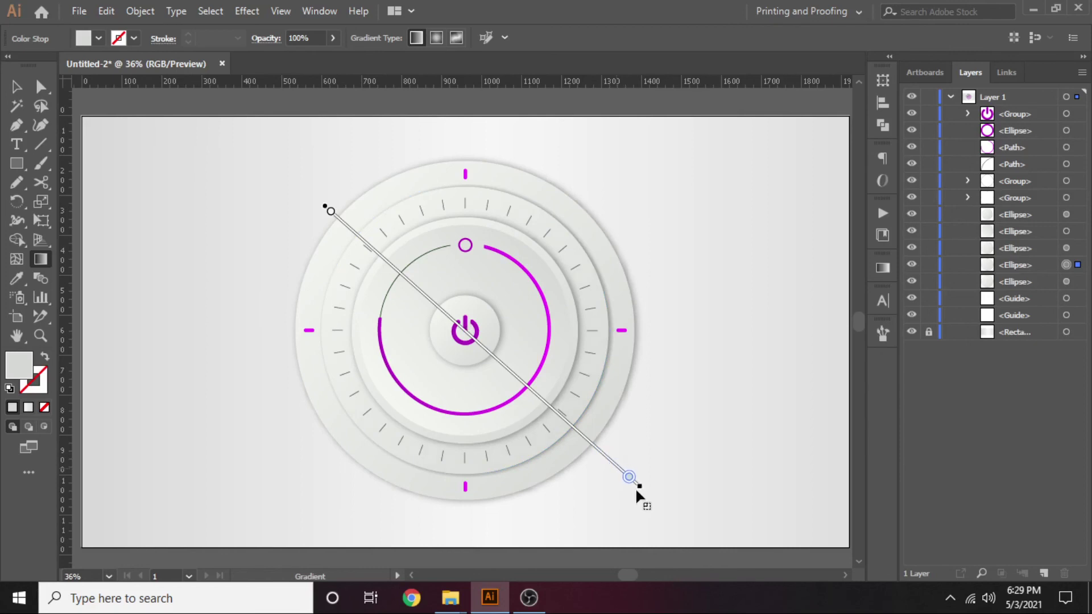
left_click(16, 87)
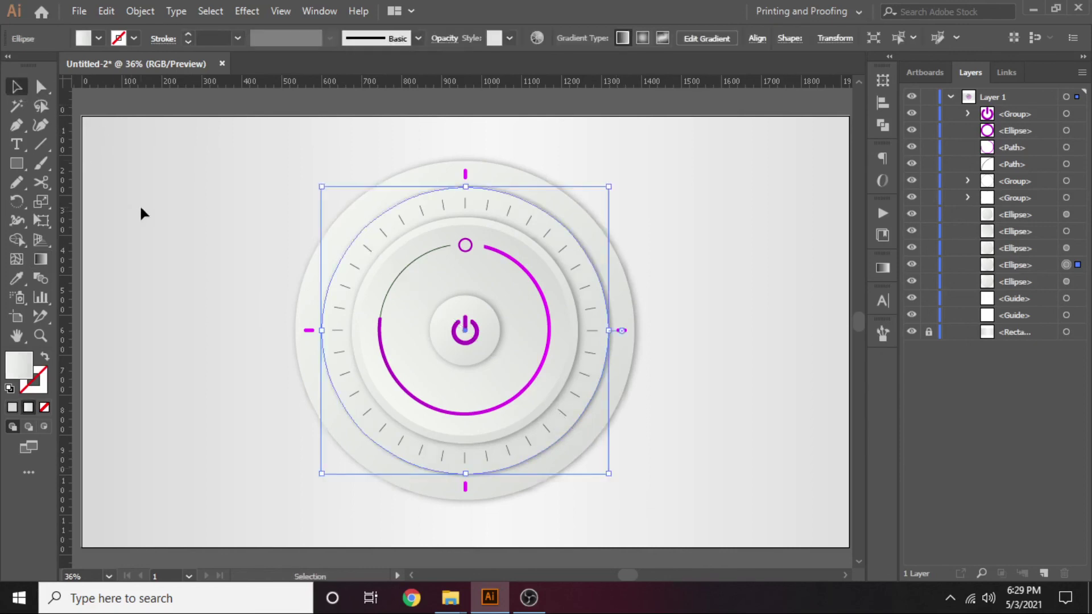
left_click(311, 220)
left_click(473, 270)
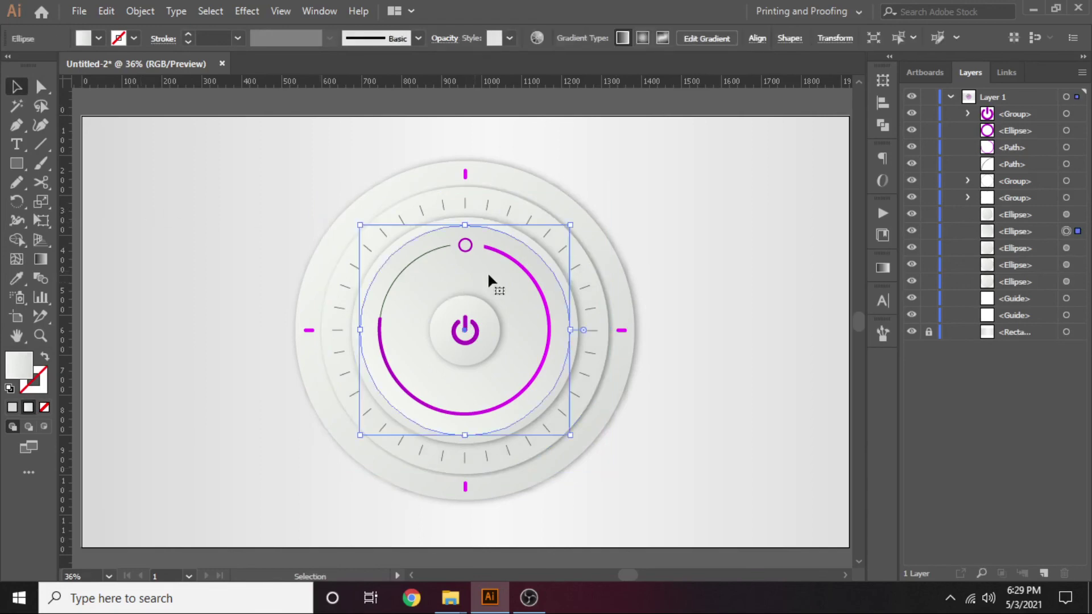
left_click(633, 248)
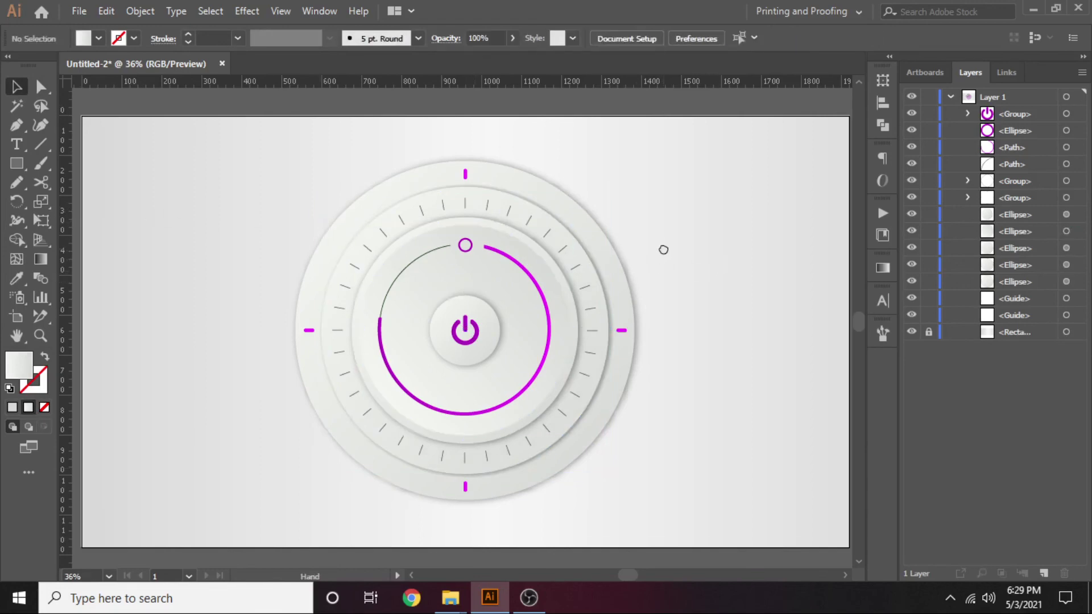
left_click_drag(663, 250, 665, 247)
Stretch the outermost ring's gradient toward the top-left and bottom-right.
left_click(610, 252)
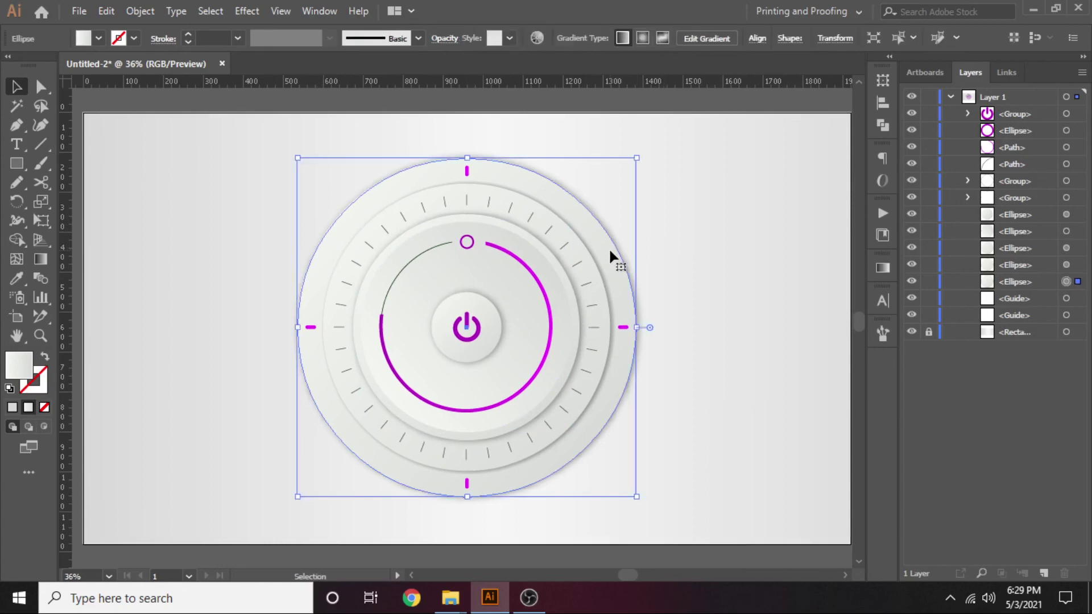
key("g")
left_click_drag(634, 480, 628, 475)
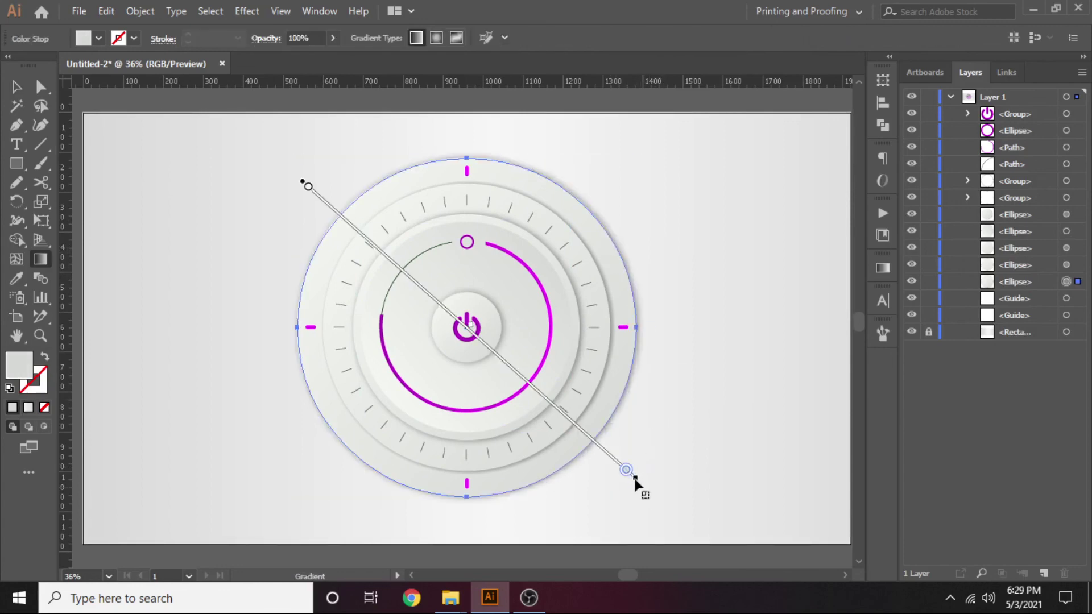
left_click_drag(652, 497, 656, 500)
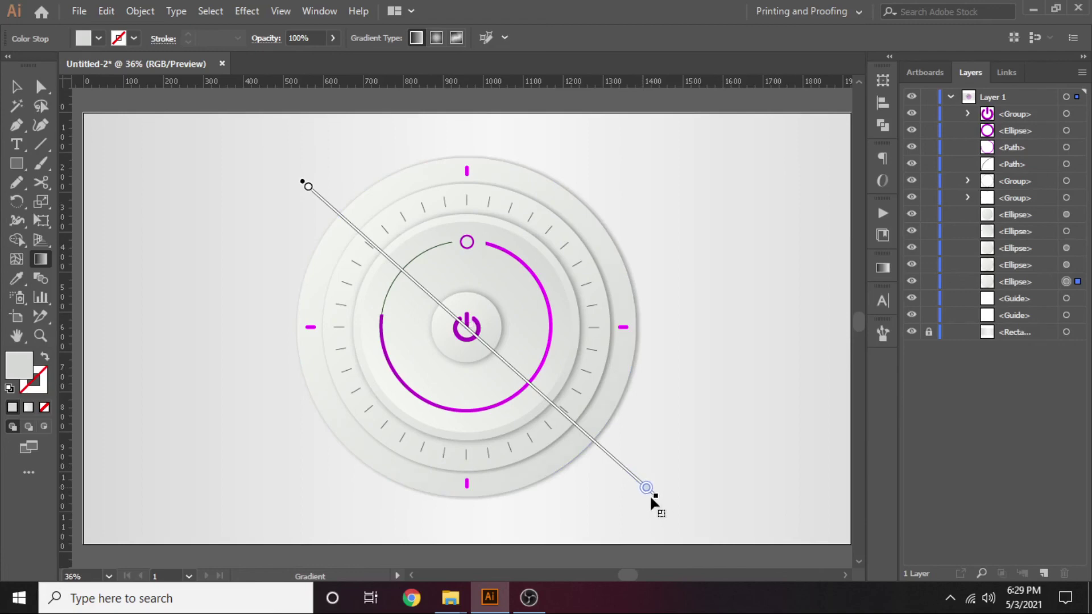
key("v")
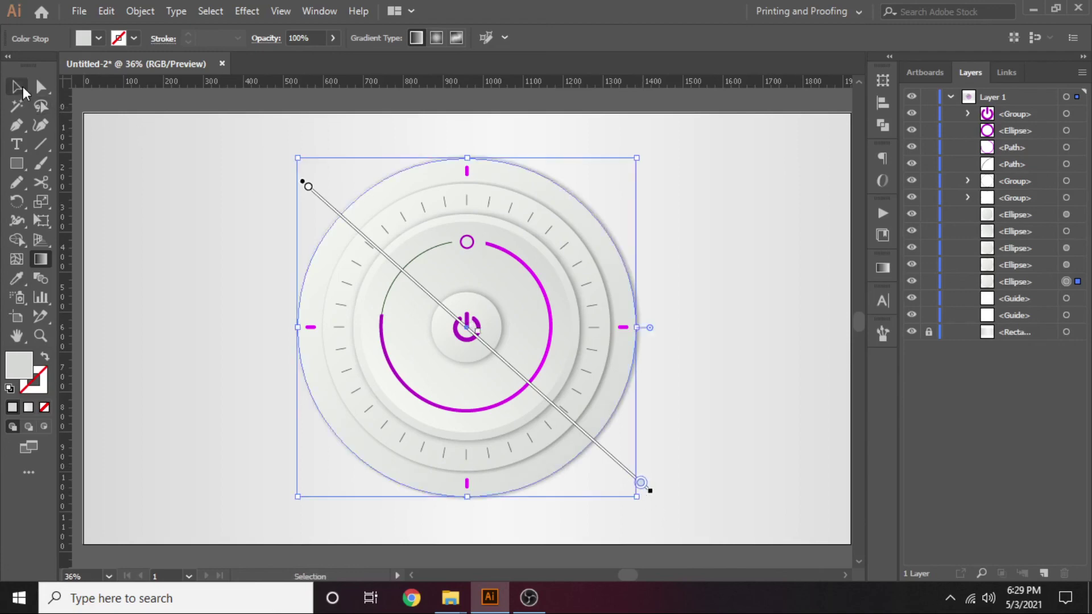
left_click(759, 260)
left_click_drag(759, 260, 757, 265)
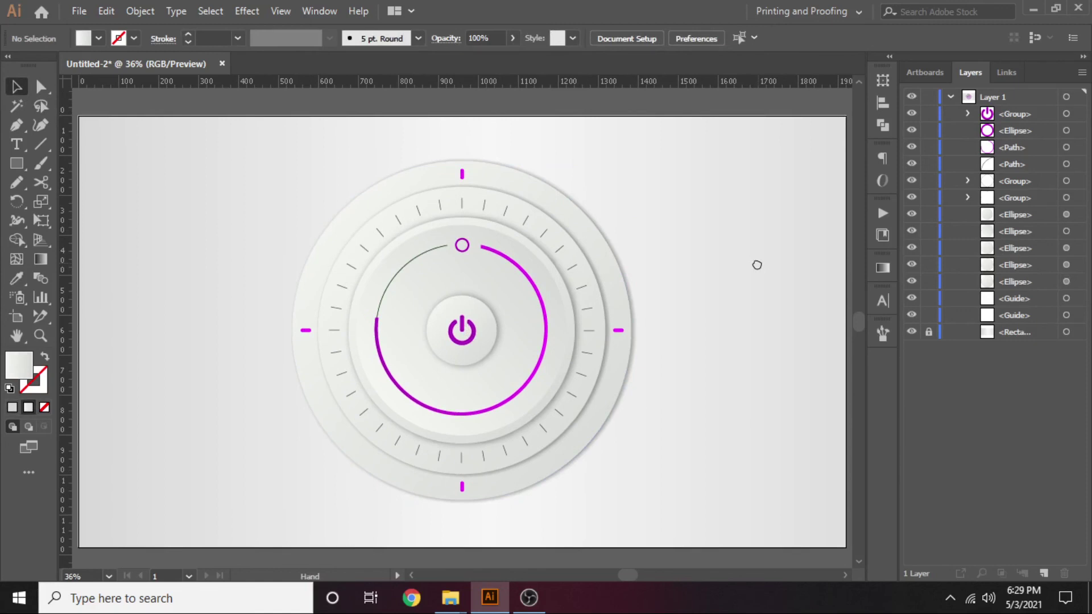
Enlarge the purple power icon slightly, then zoom in to check the dial.
left_click(473, 333)
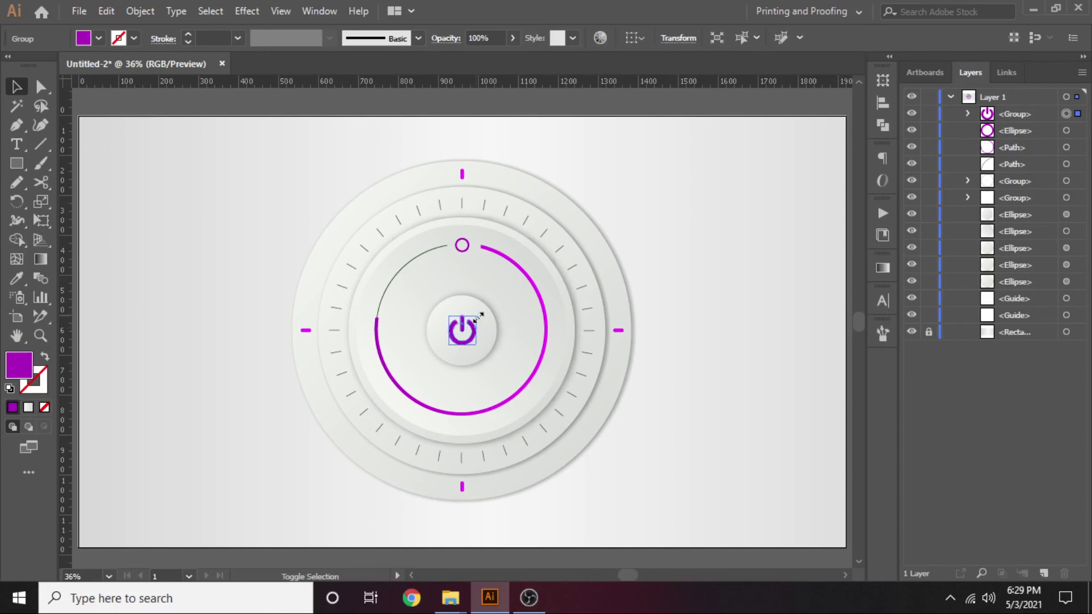
left_click_drag(477, 317, 480, 315)
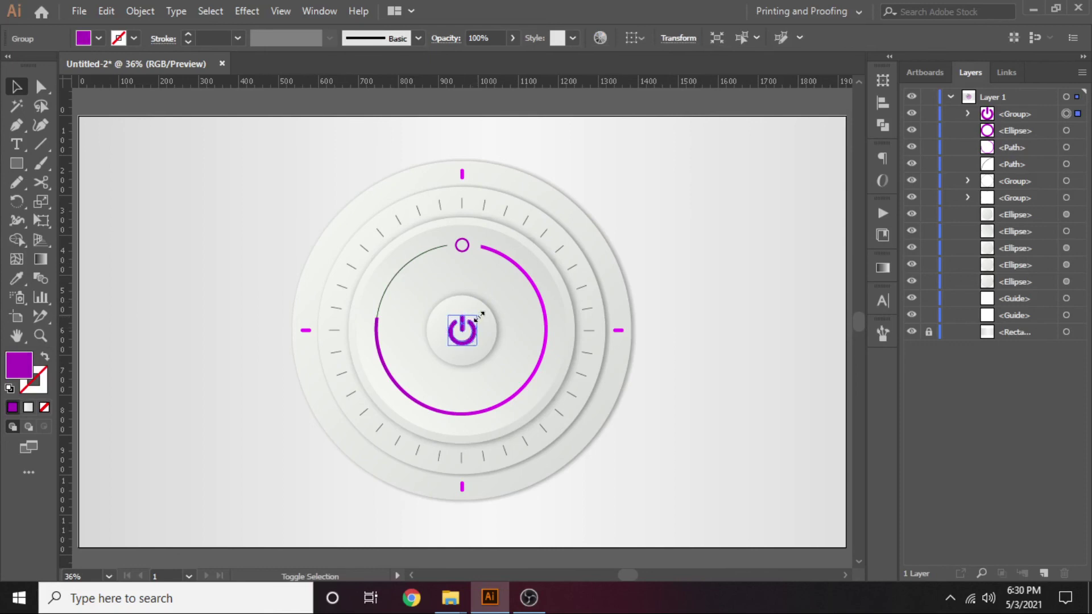
left_click(702, 328)
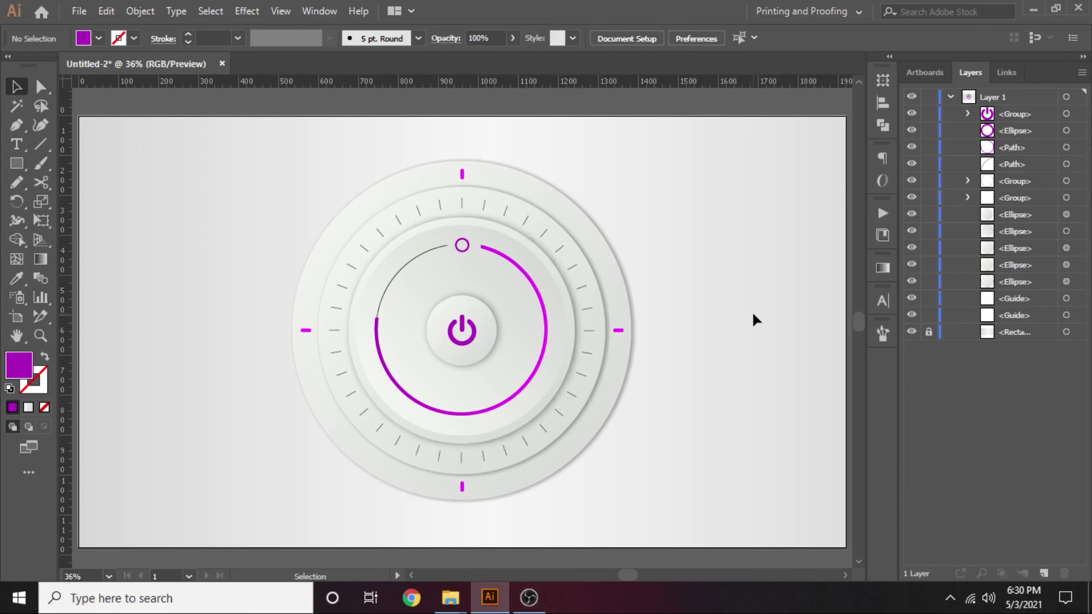
key("ctrl+plus")
left_click_drag(767, 392, 759, 384)
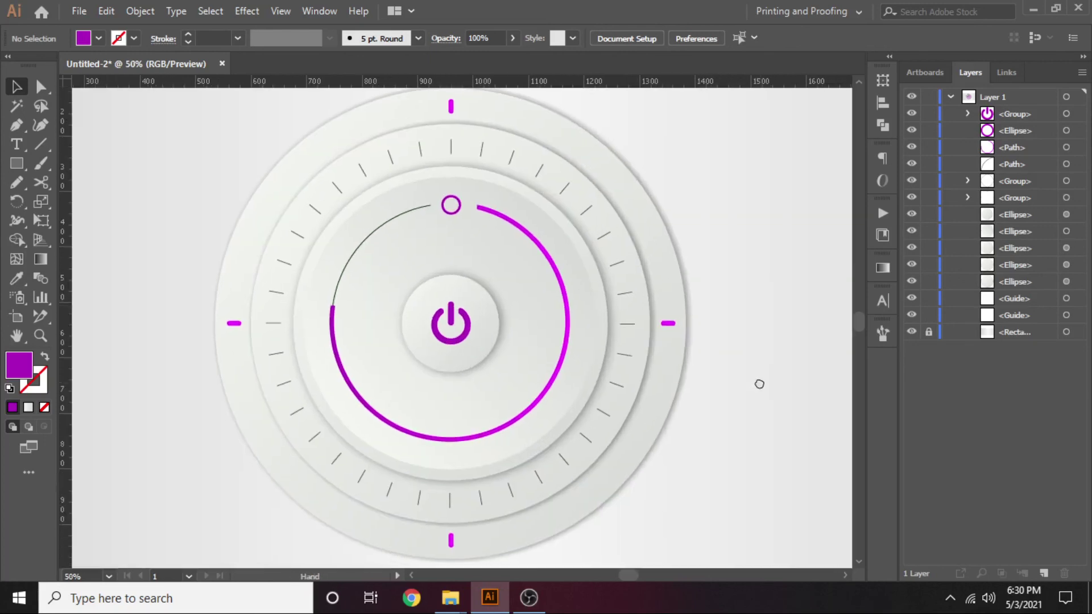
key("ctrl+0")
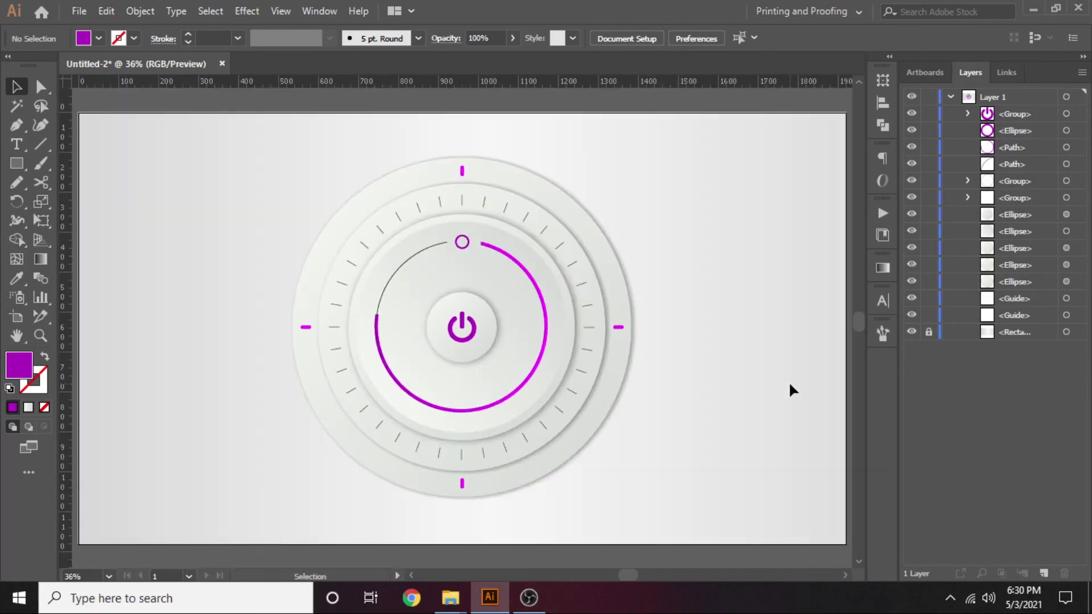
Change the tick marks' stroke colour to grey #878787.
left_click(463, 202)
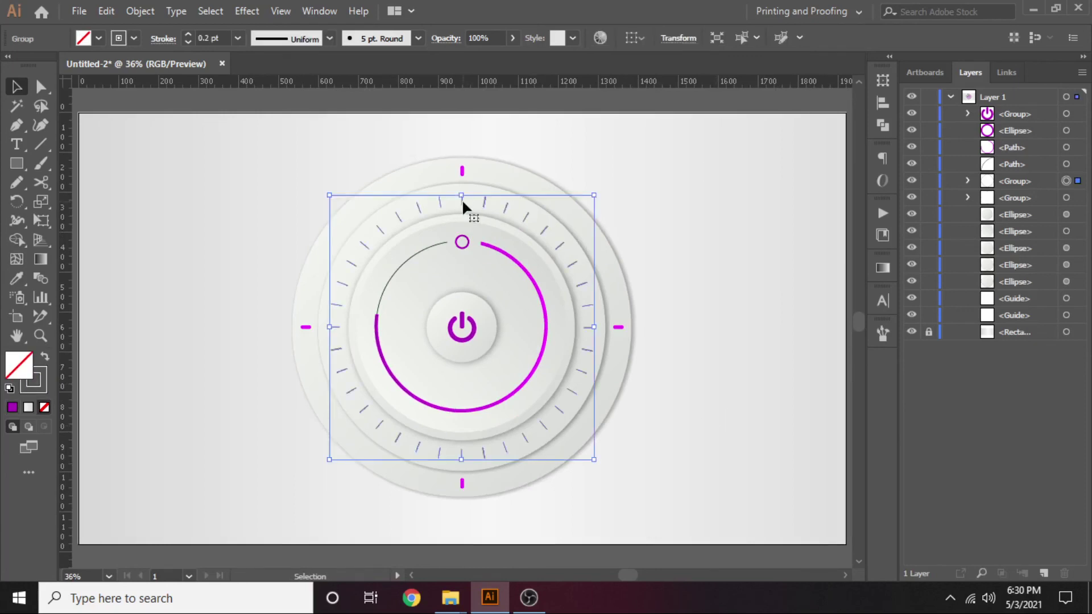
double_click(40, 374)
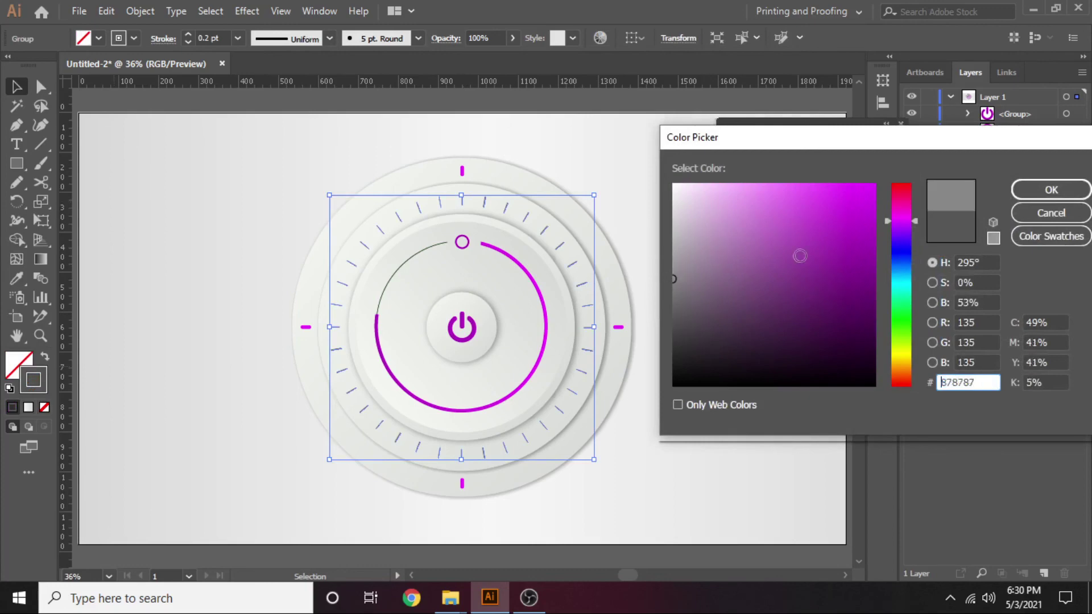
left_click(1051, 189)
left_click(709, 351)
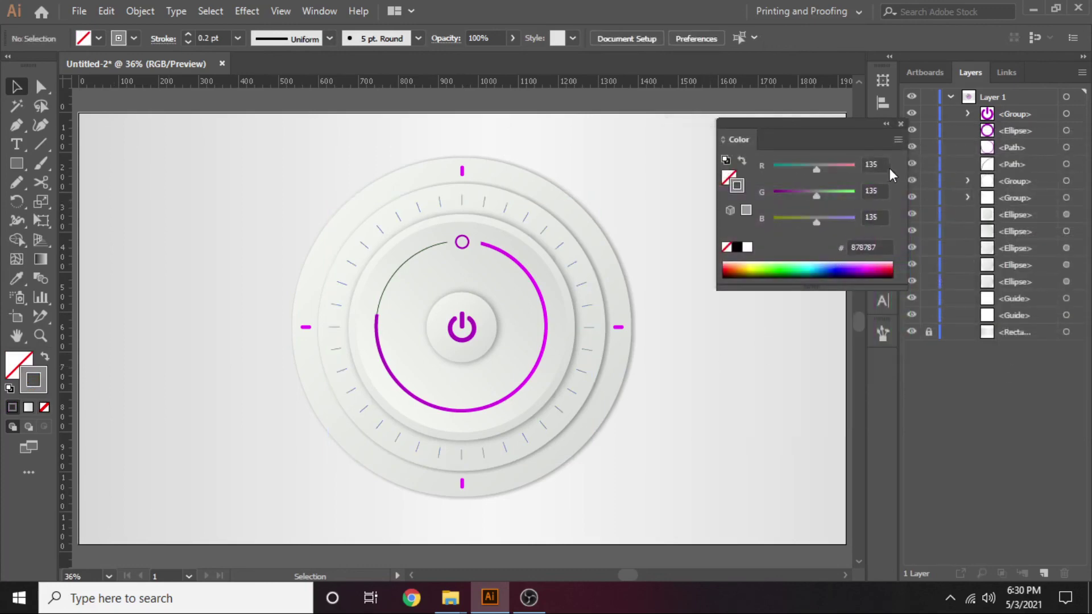
left_click(900, 124)
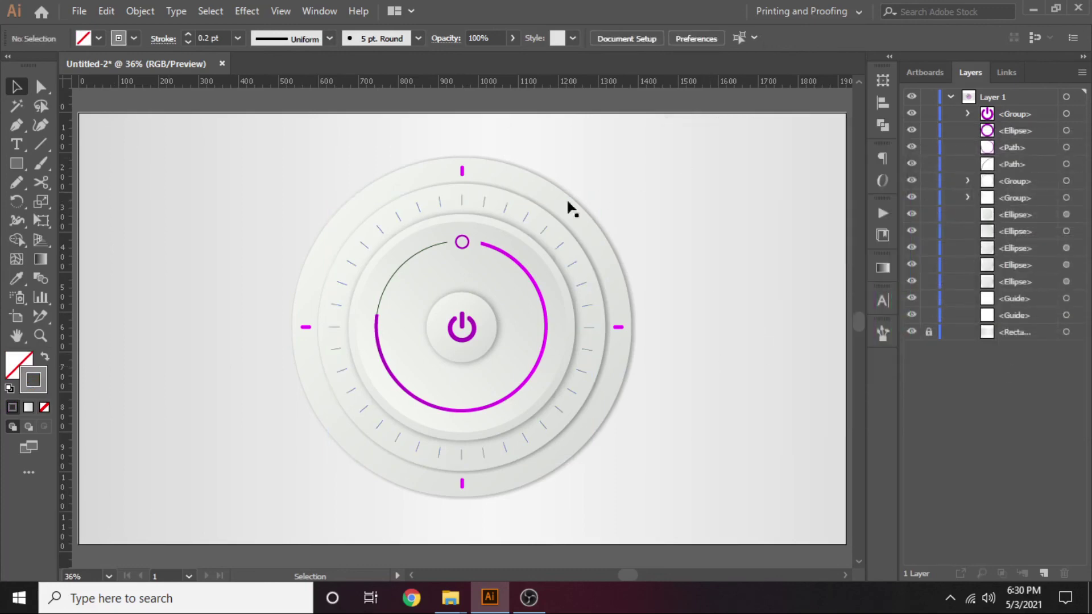
Set the tick marks' stroke weight to 0.1 pt.
left_click(486, 207)
left_click(207, 38)
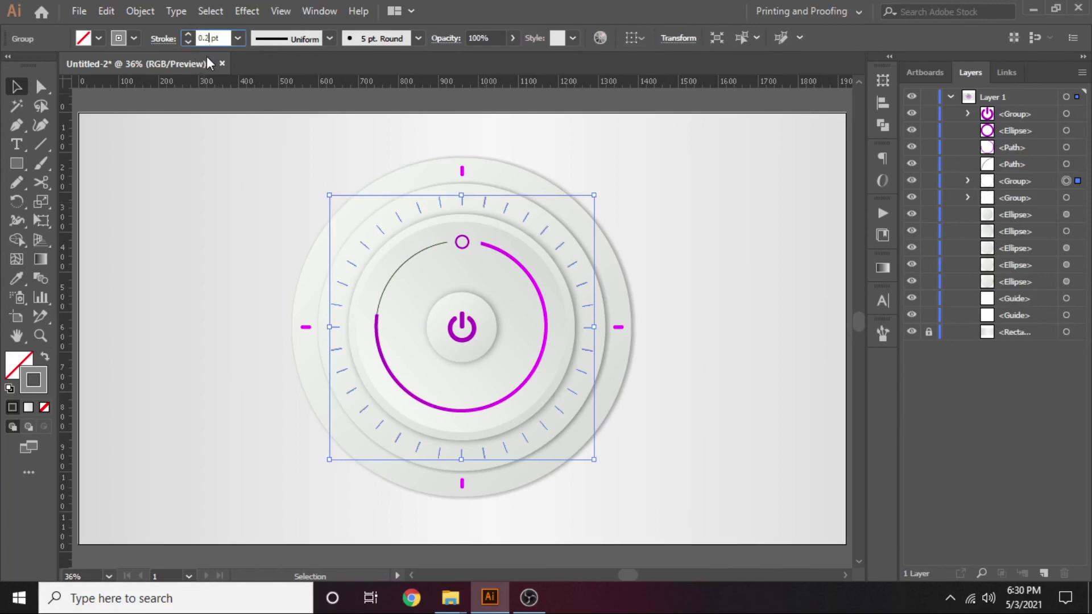
key("BackSpace")
type("1")
key("Return")
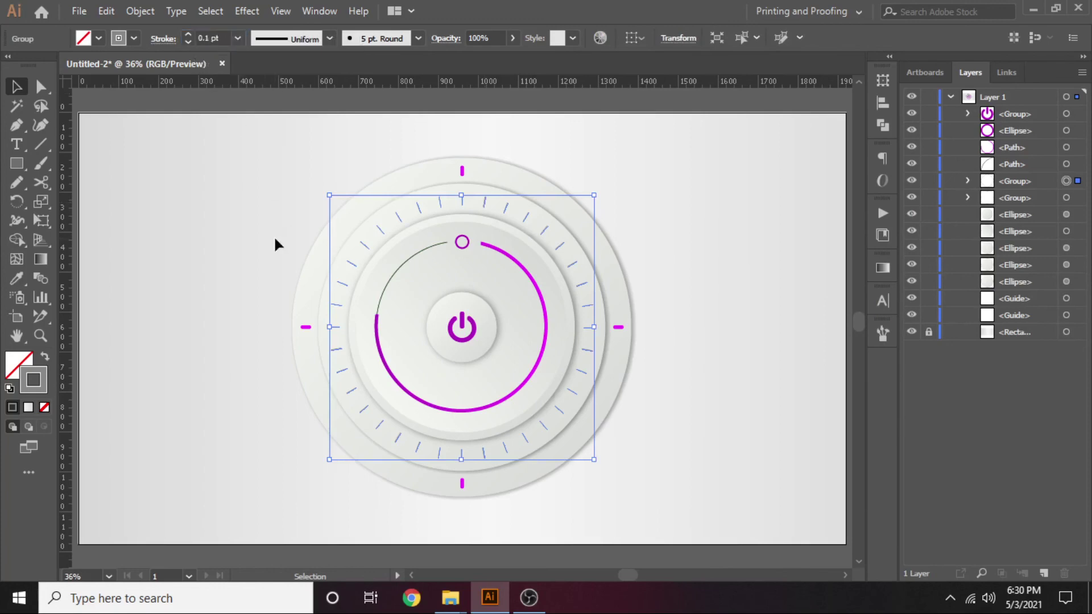
left_click(274, 236)
left_click_drag(243, 259, 252, 263)
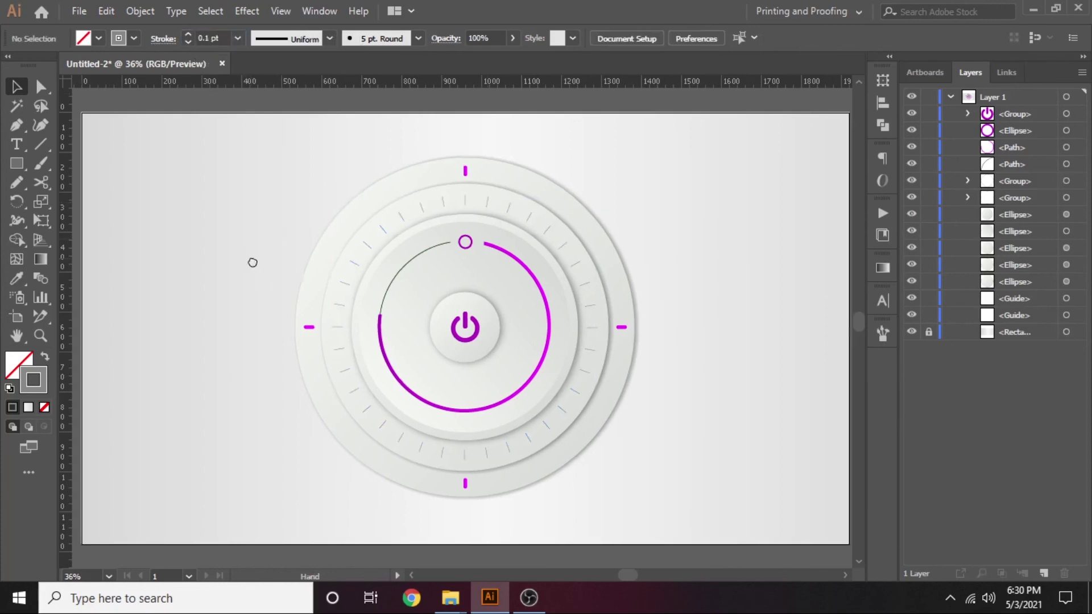
key("ctrl+0")
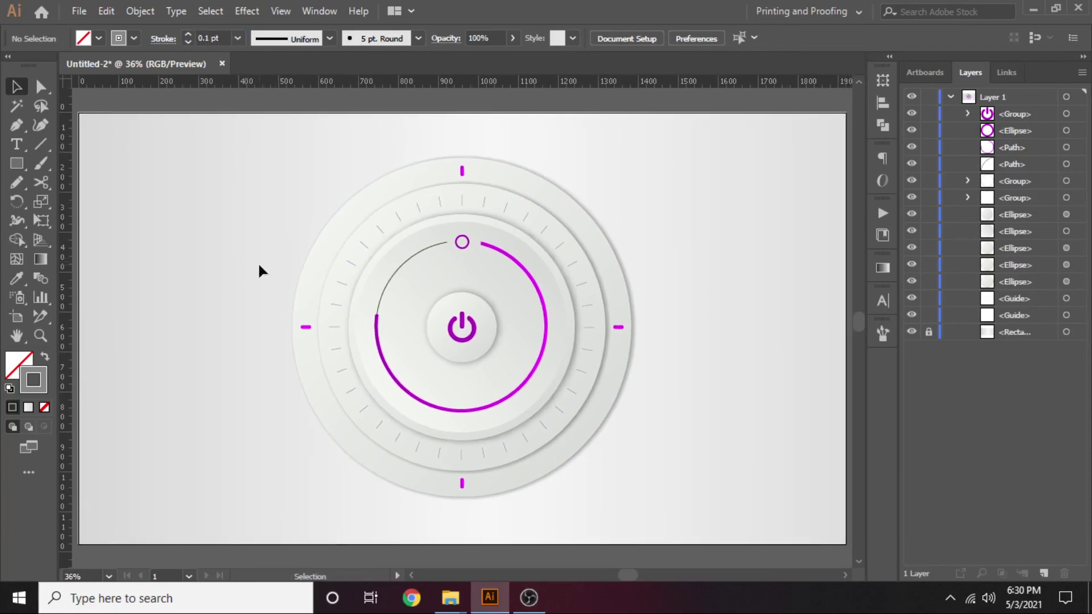